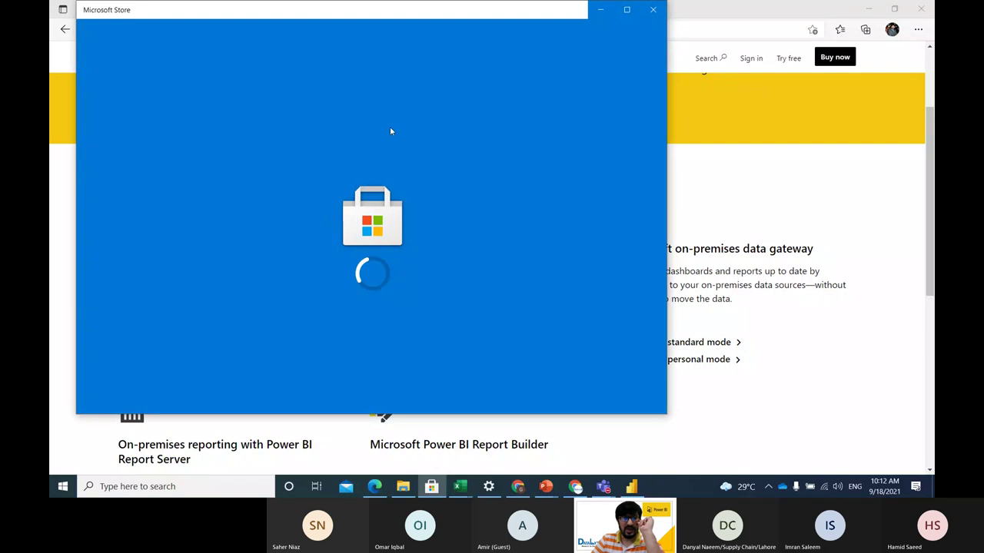
Close the Microsoft Store window, then post the Power BI downloads page URL in the Power BI training WhatsApp chat
{"action": "left_click", "coordinate": [652, 9]}
{"action": "left_click", "coordinate": [318, 32]}
{"action": "key", "text": "ctrl+c"}
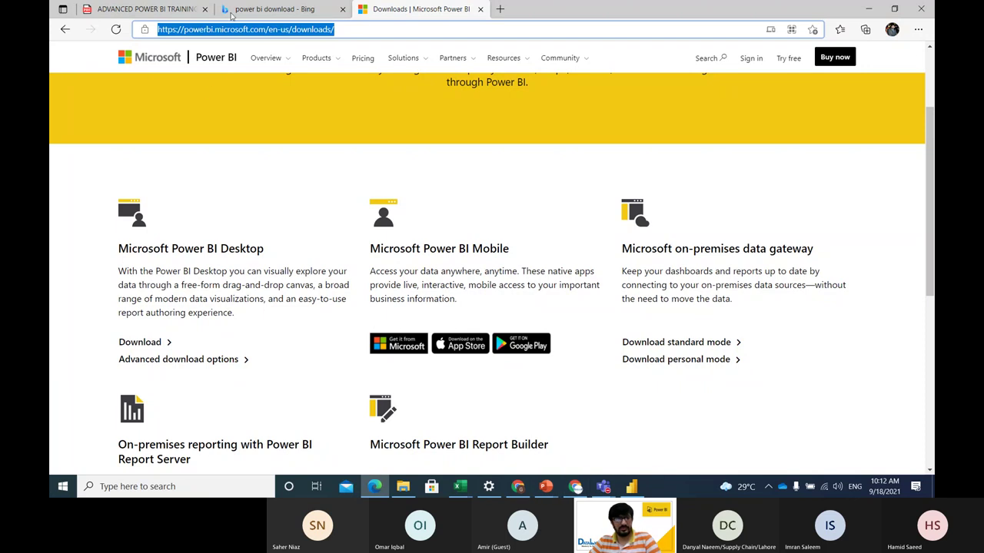
{"action": "left_click", "coordinate": [517, 487]}
{"action": "key", "text": "ctrl+v"}
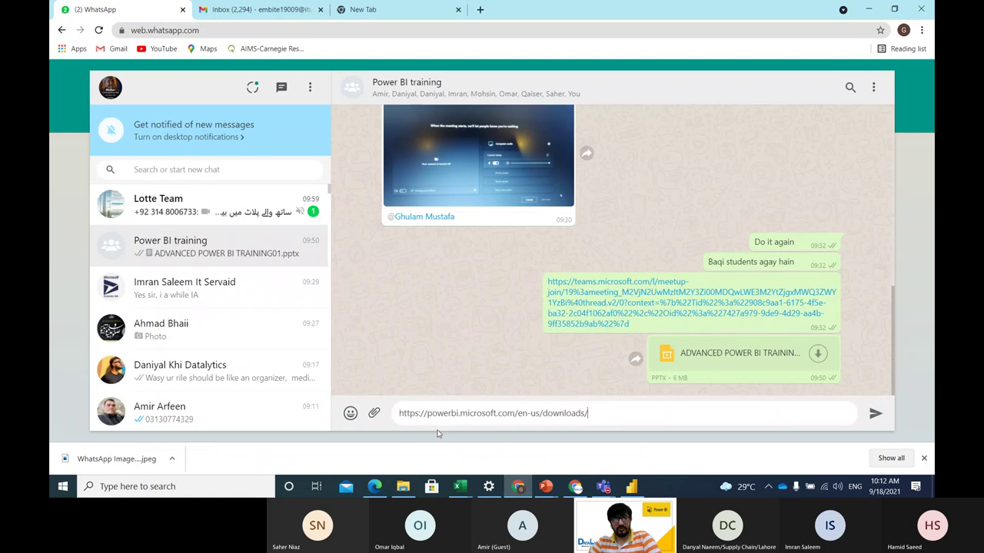
{"action": "key", "text": "Return"}
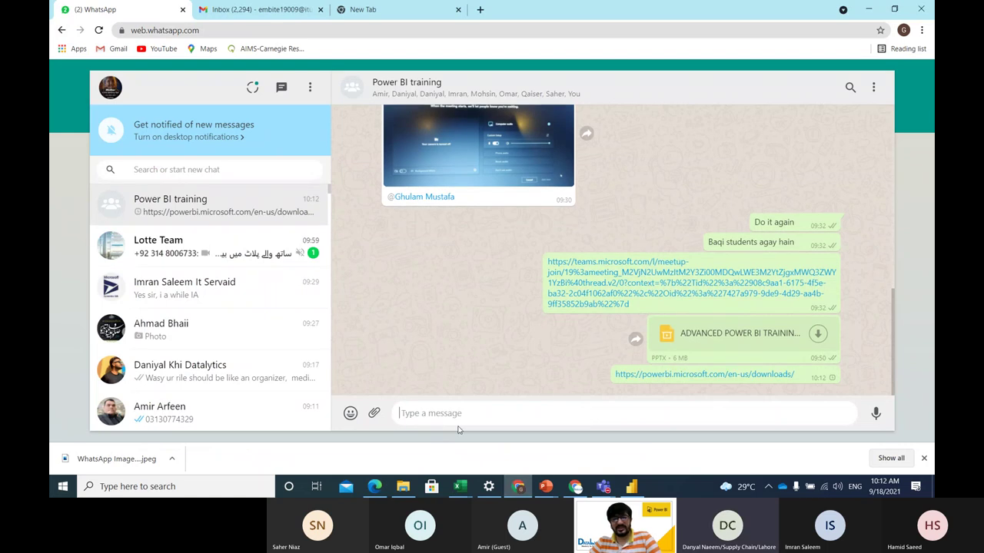
{"action": "key", "text": "alt+Tab"}
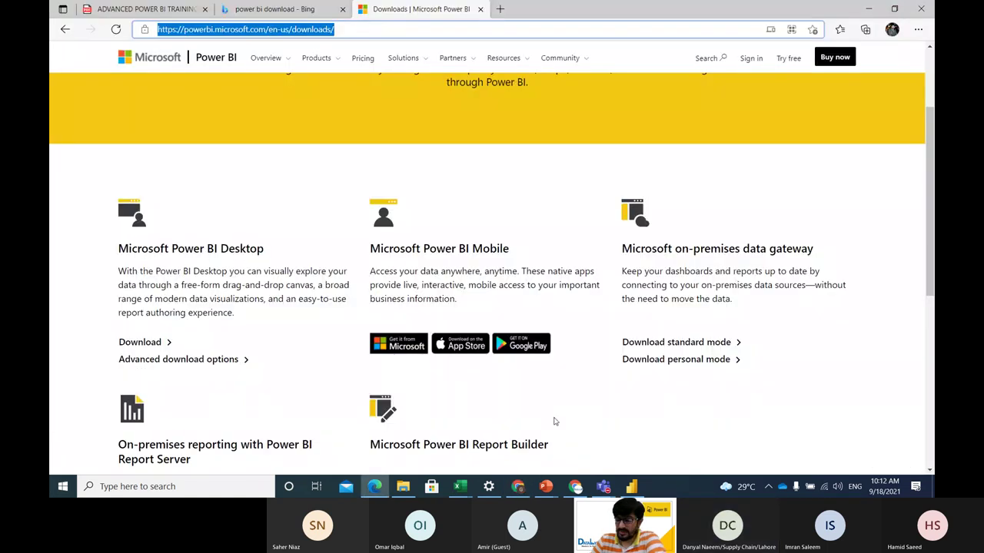
Switch from Edge to the Power BI learning report in Power BI Desktop
{"action": "left_click", "coordinate": [631, 486]}
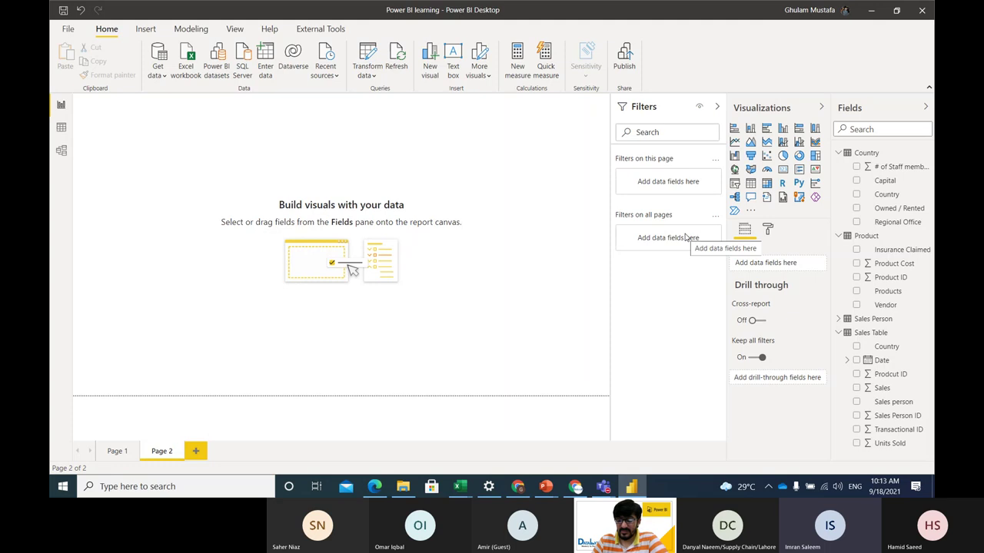
From the title-bar account menu, open the Power BI service (app.powerbi.com) account settings in the browser
{"action": "left_click", "coordinate": [842, 11]}
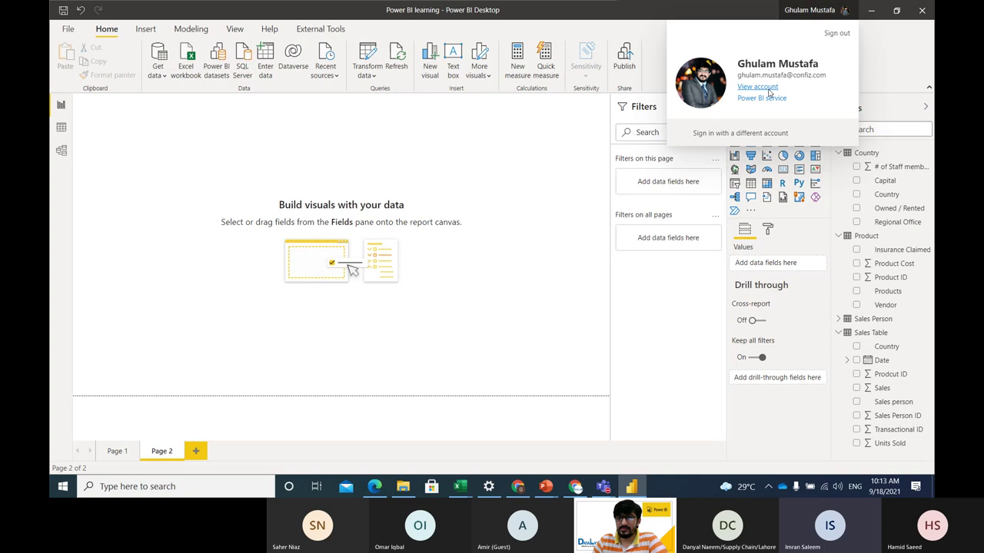
{"action": "left_click", "coordinate": [769, 90]}
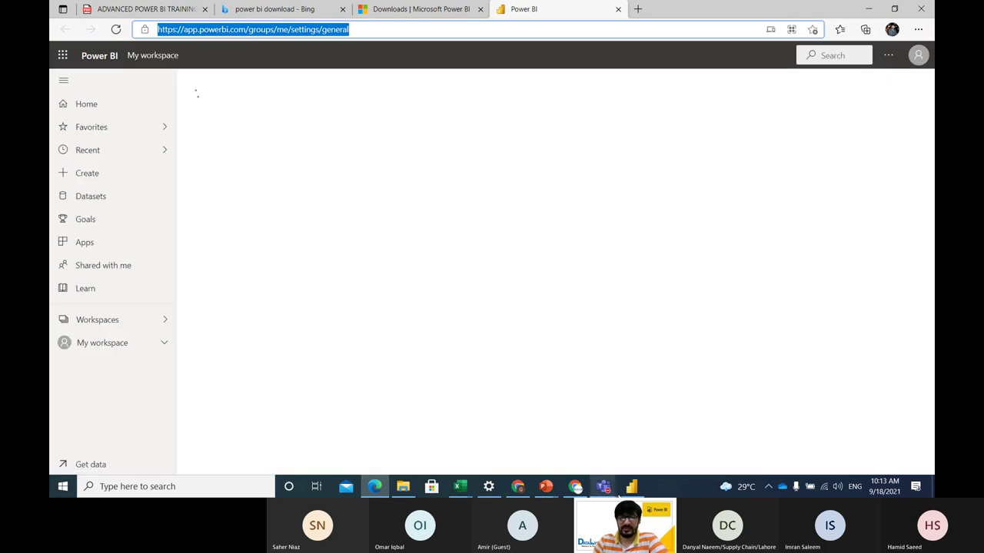
{"action": "left_click", "coordinate": [632, 488]}
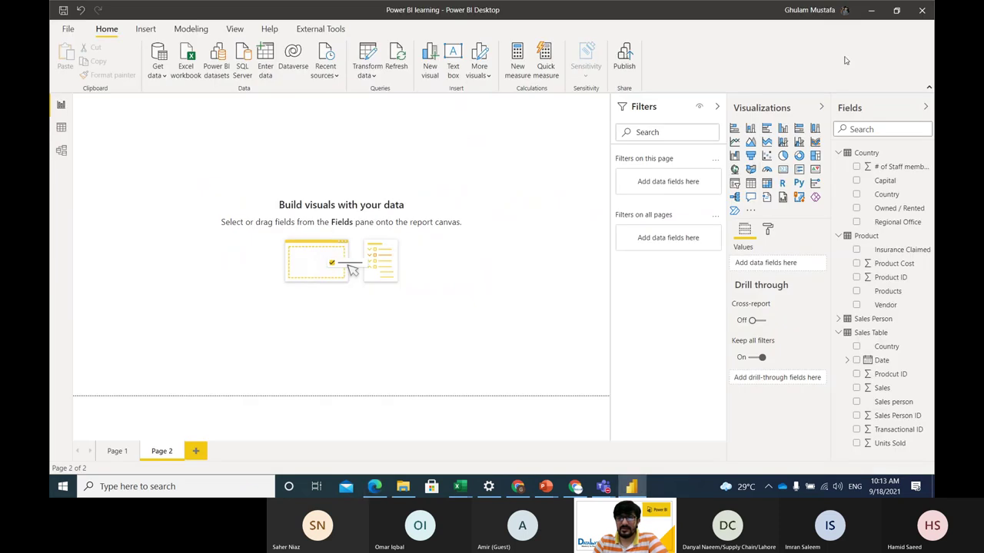
{"action": "left_click", "coordinate": [810, 10]}
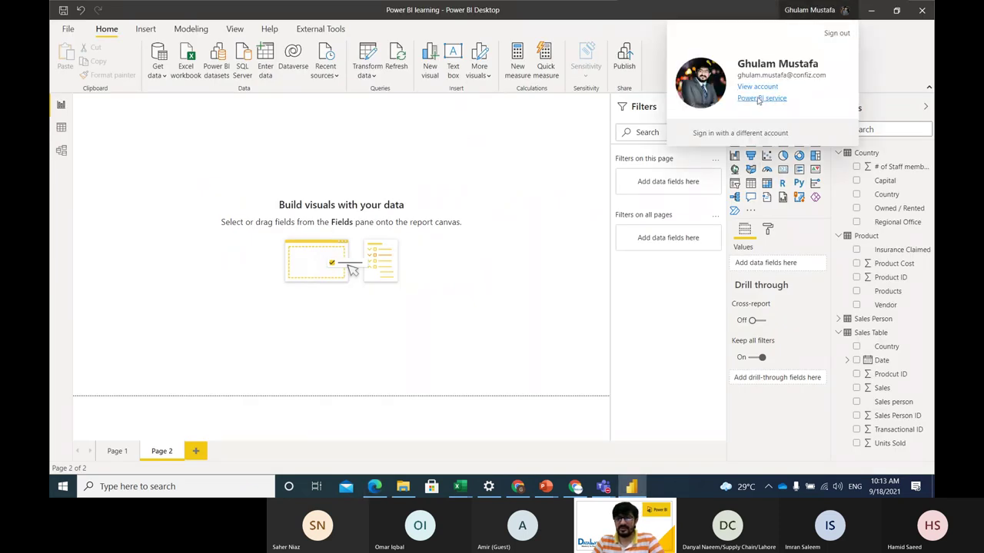
{"action": "left_click", "coordinate": [761, 98]}
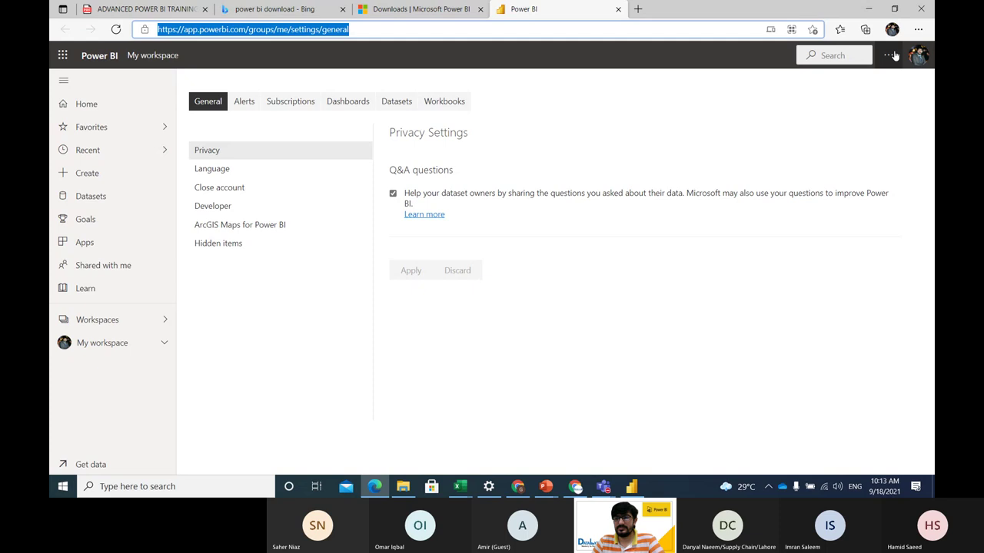
Confirm the account's Pro license under the profile avatar, then go back to Power BI Desktop
{"action": "left_click", "coordinate": [918, 55]}
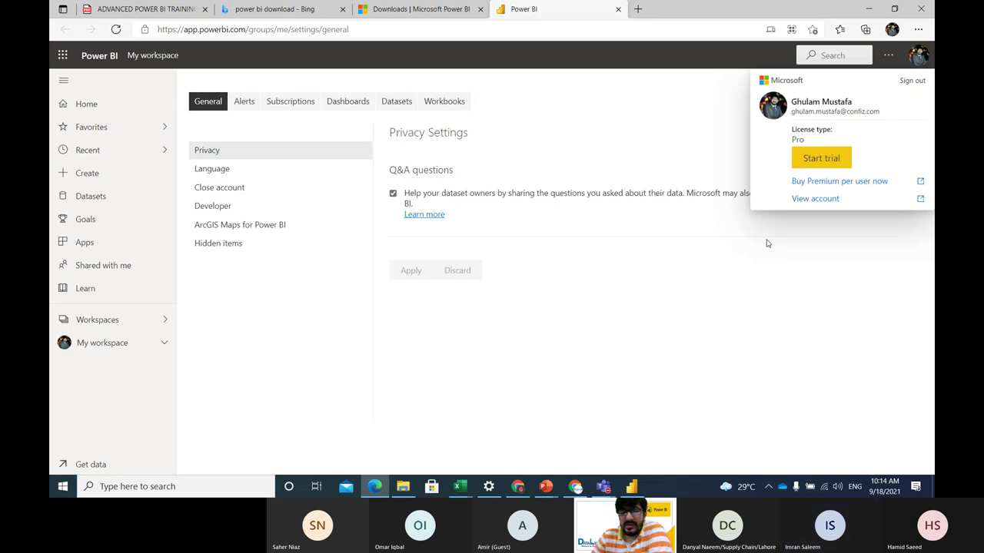
{"action": "left_click", "coordinate": [634, 487]}
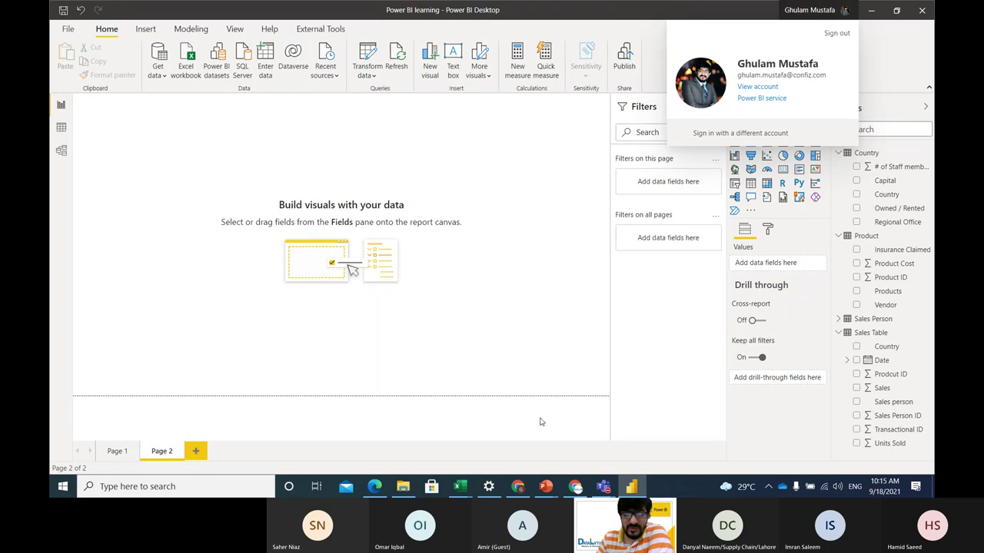
{"action": "left_click", "coordinate": [547, 488]}
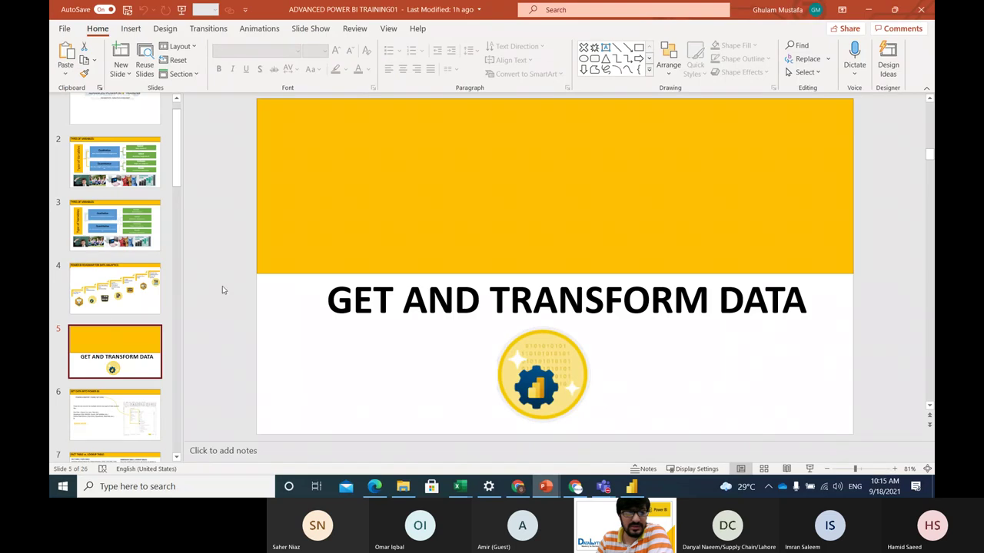
{"action": "left_click", "coordinate": [109, 314]}
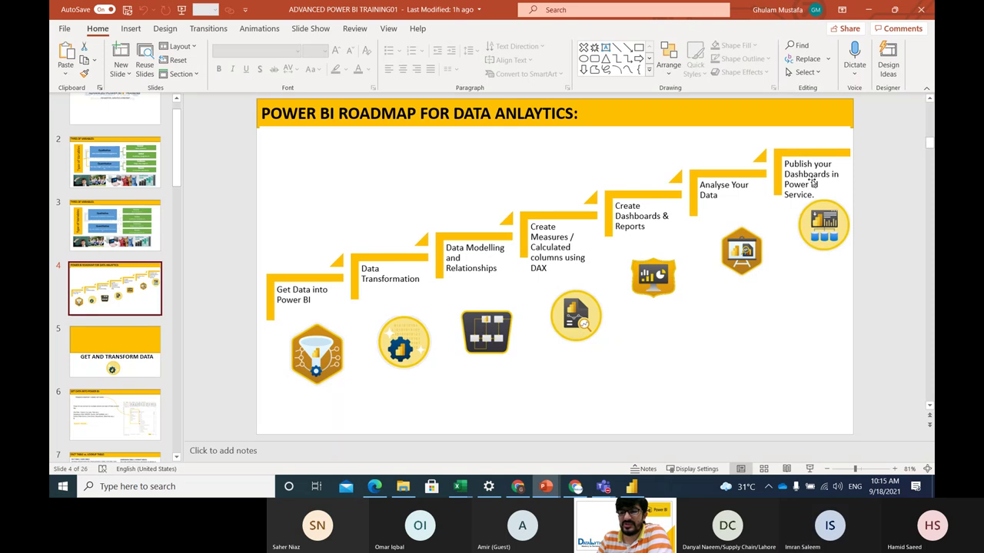
{"action": "left_click", "coordinate": [631, 486]}
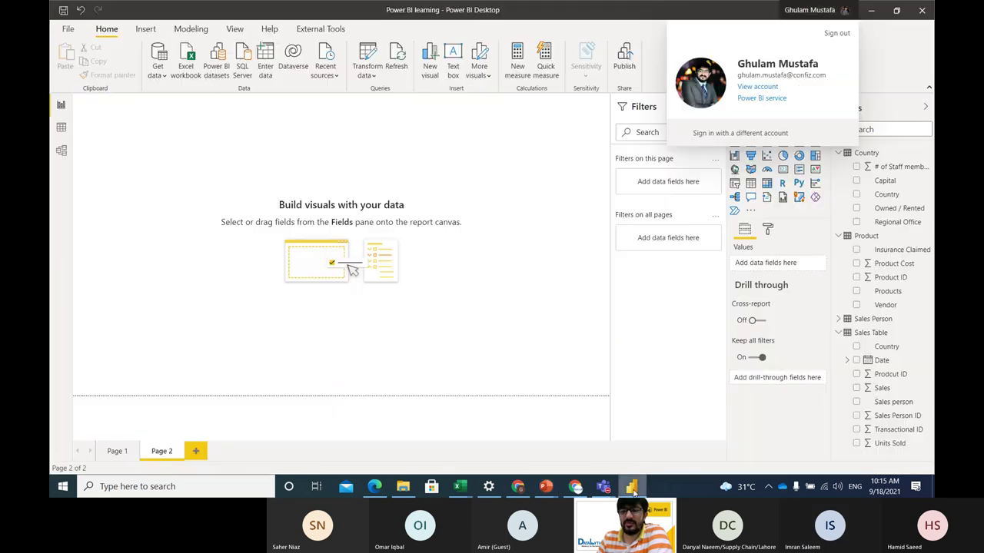
Dismiss the account panel, collapse the Fields pane tables, and expand only the Country table
{"action": "left_click", "coordinate": [486, 181]}
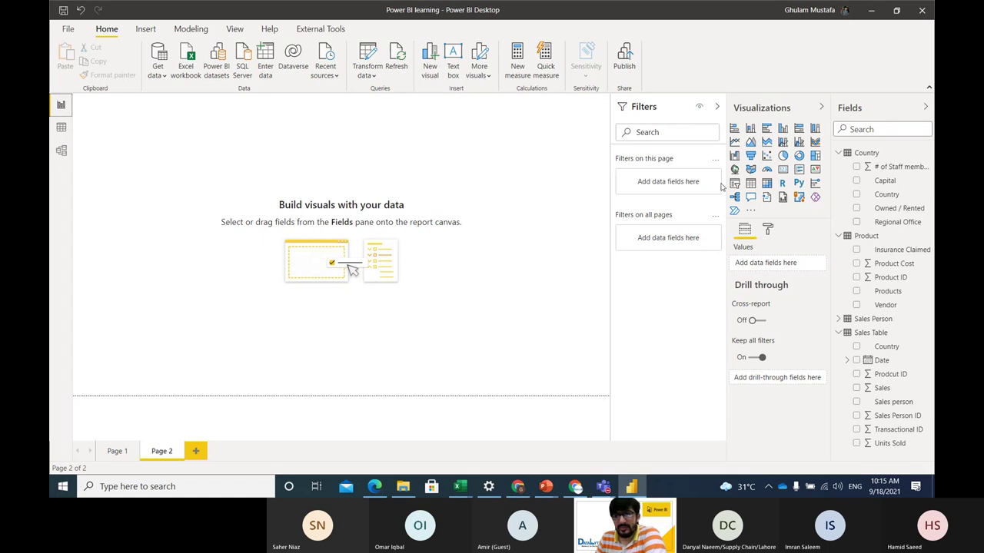
{"action": "left_click", "coordinate": [838, 153]}
{"action": "left_click", "coordinate": [838, 167]}
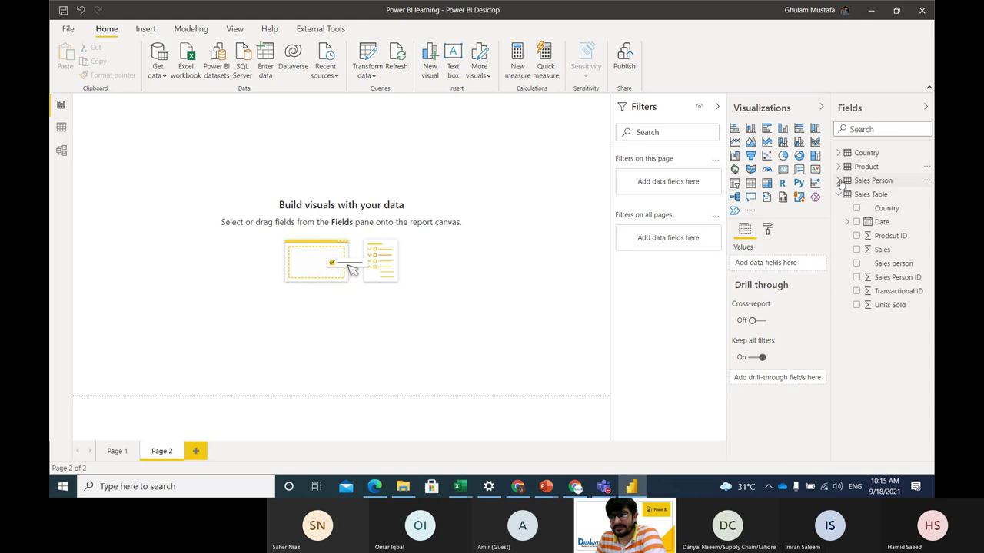
{"action": "left_click", "coordinate": [838, 194]}
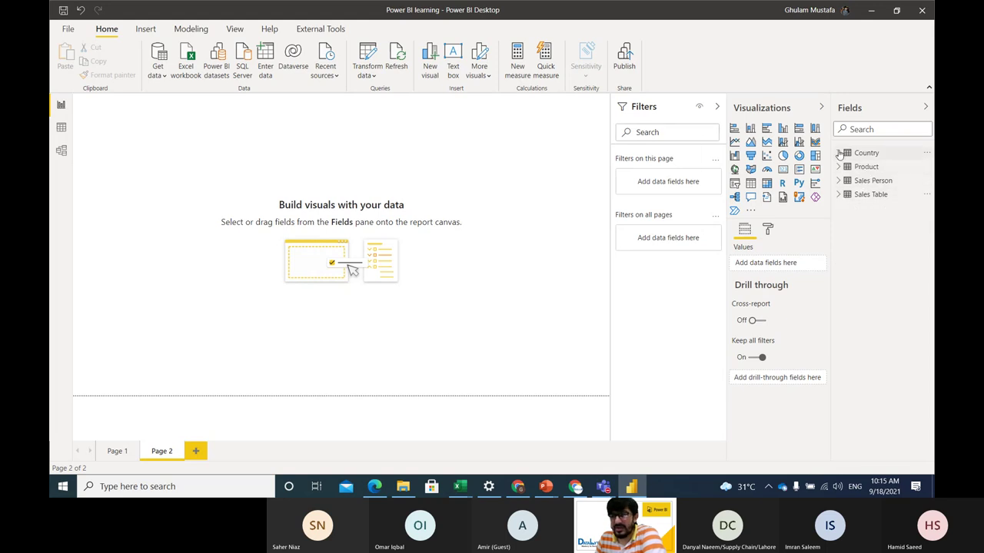
{"action": "left_click", "coordinate": [839, 153]}
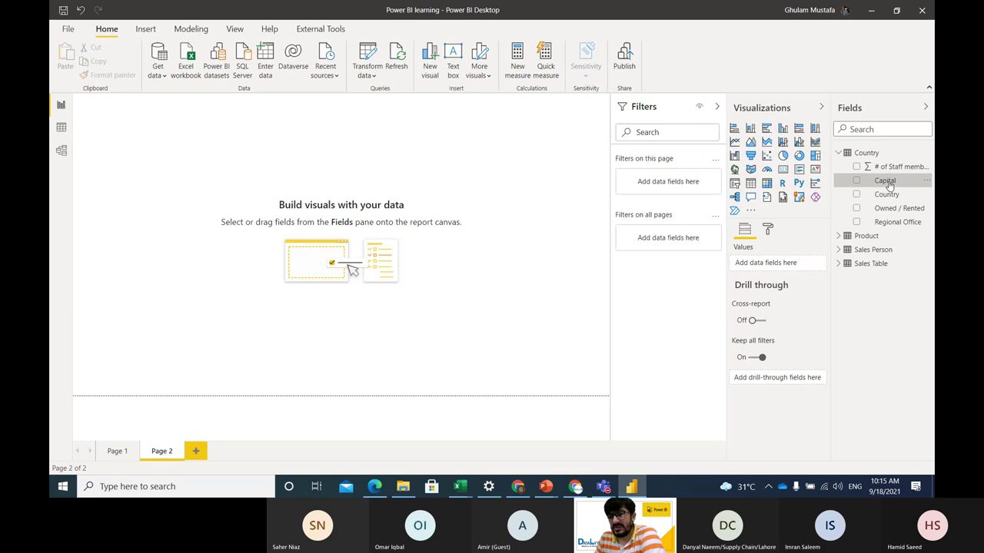
Inspect the Country table's Regional Office, # of Staff members and Capital fields, then select Product
{"action": "left_click", "coordinate": [888, 196]}
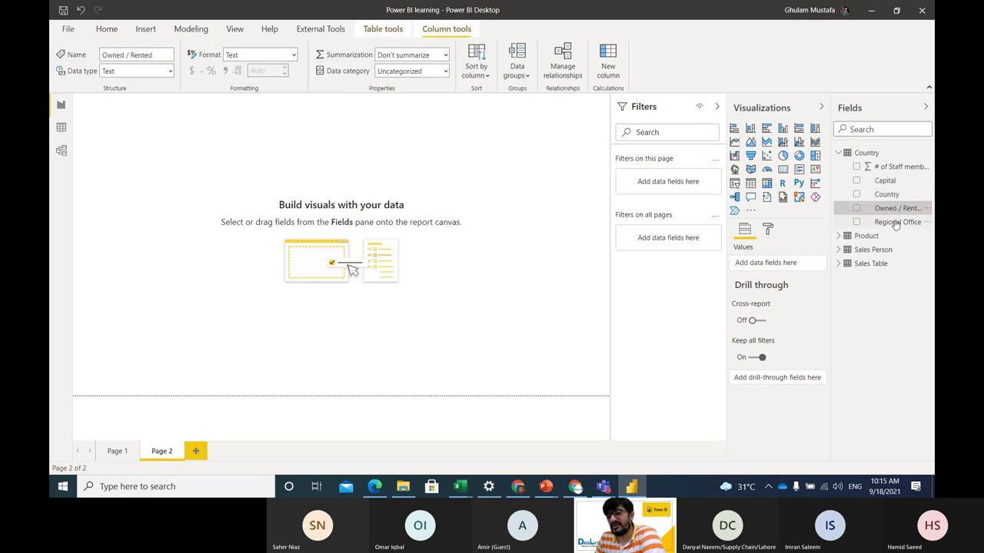
{"action": "left_click", "coordinate": [895, 223]}
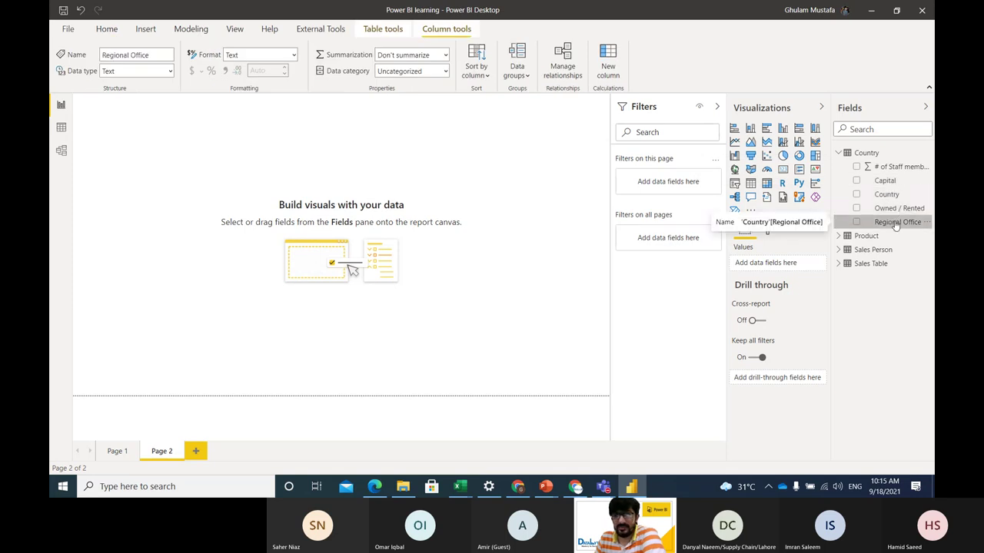
{"action": "left_click", "coordinate": [867, 153]}
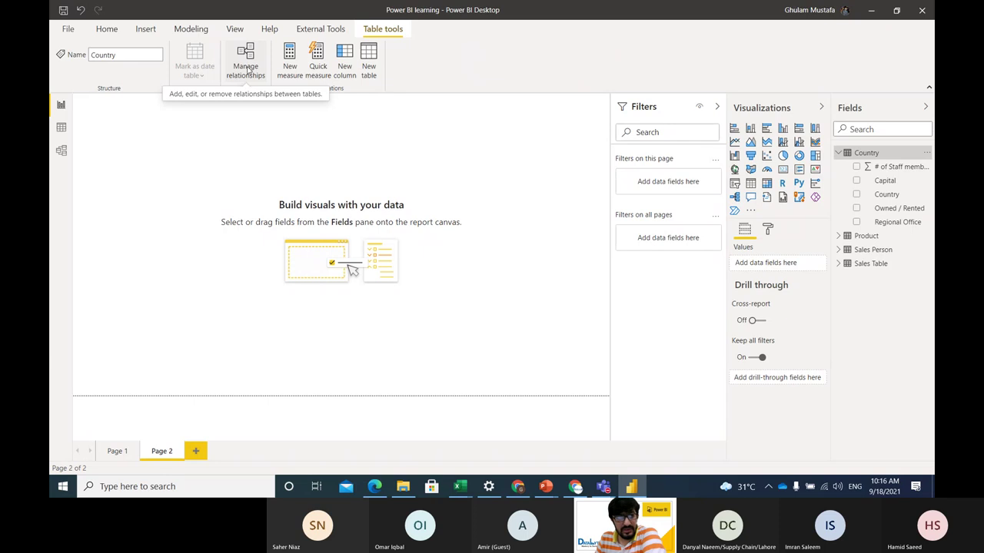
{"action": "left_click", "coordinate": [892, 168]}
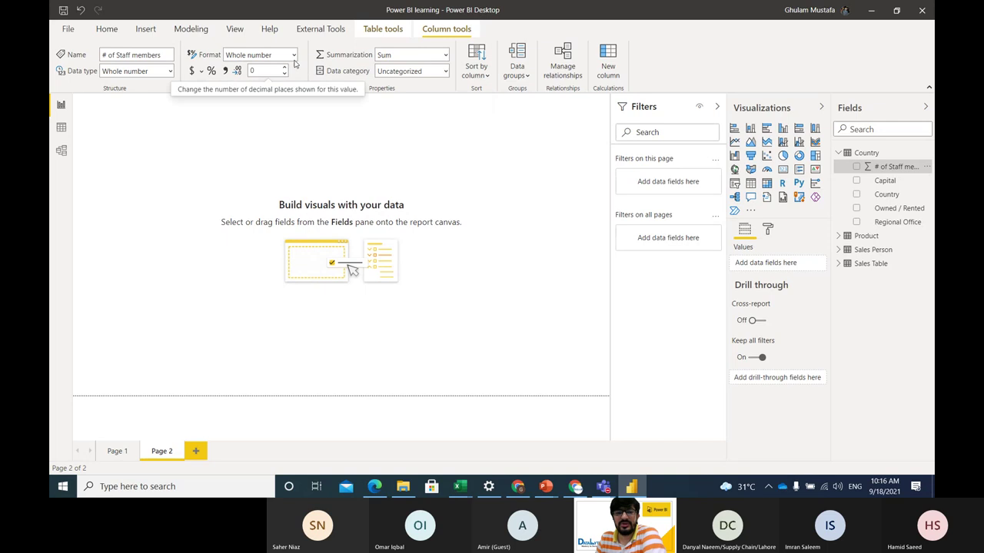
{"action": "left_click", "coordinate": [880, 186]}
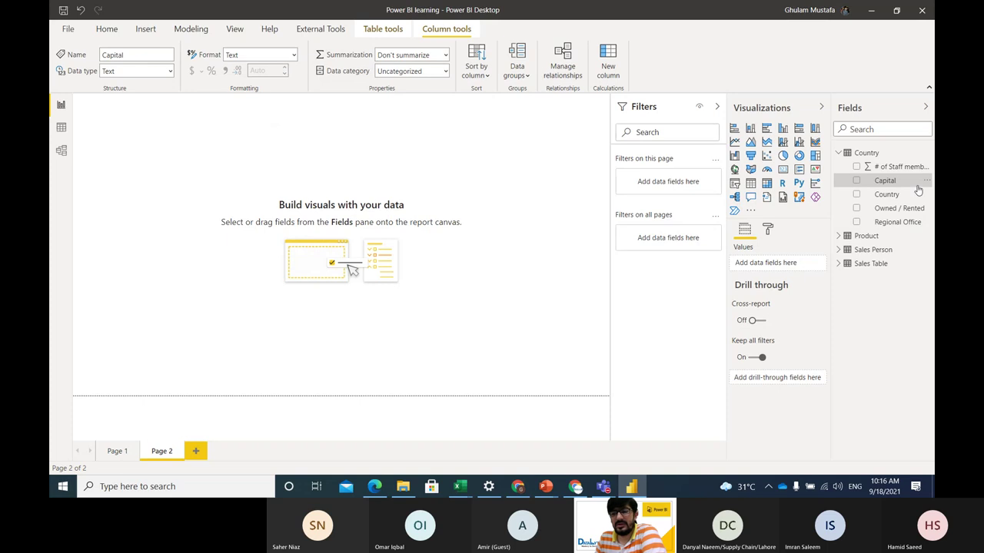
{"action": "left_click", "coordinate": [869, 236]}
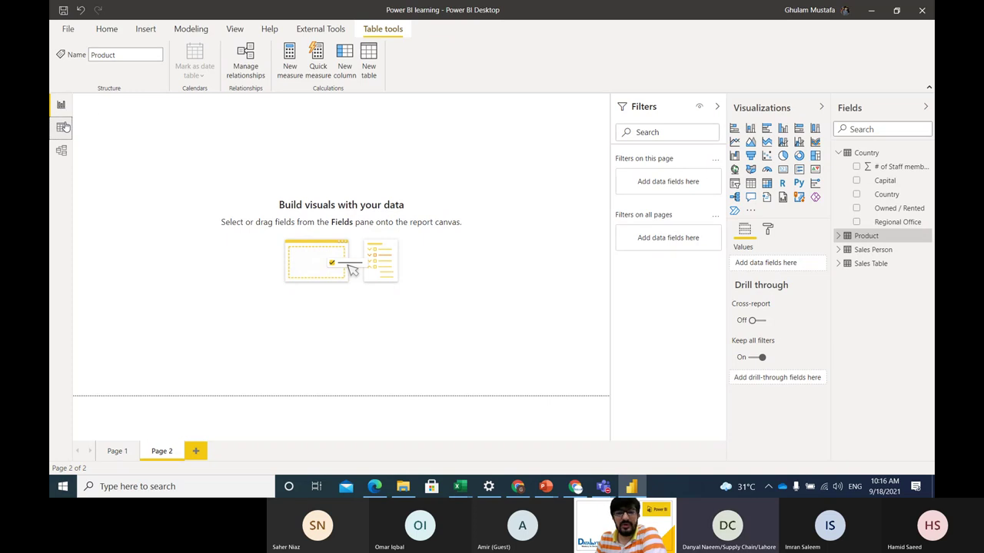
In Data view, browse rows of Country, Product, Sales Person and Sales Table, then check Model view
{"action": "left_click", "coordinate": [62, 126]}
{"action": "left_click", "coordinate": [867, 151]}
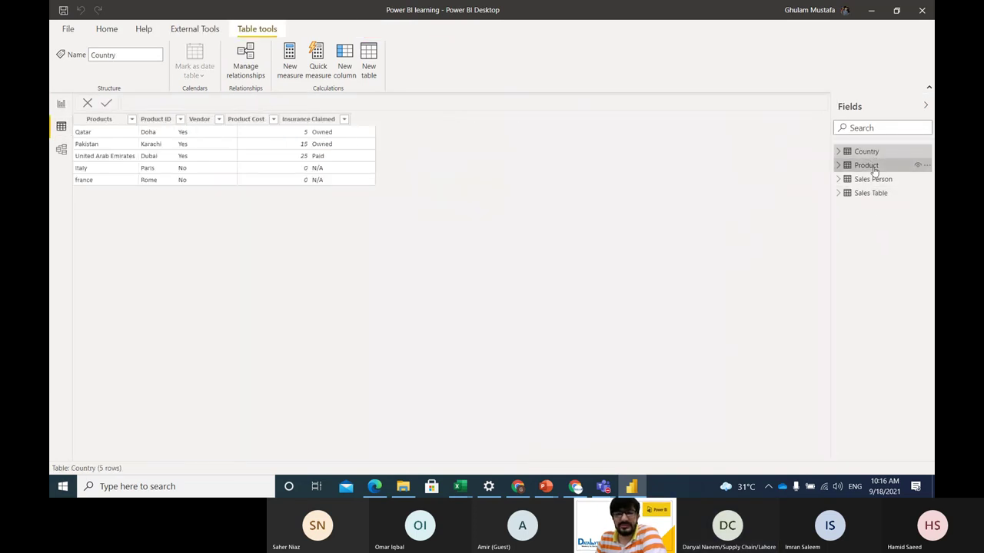
{"action": "left_click", "coordinate": [873, 166]}
{"action": "left_click", "coordinate": [874, 180]}
{"action": "left_click", "coordinate": [872, 194]}
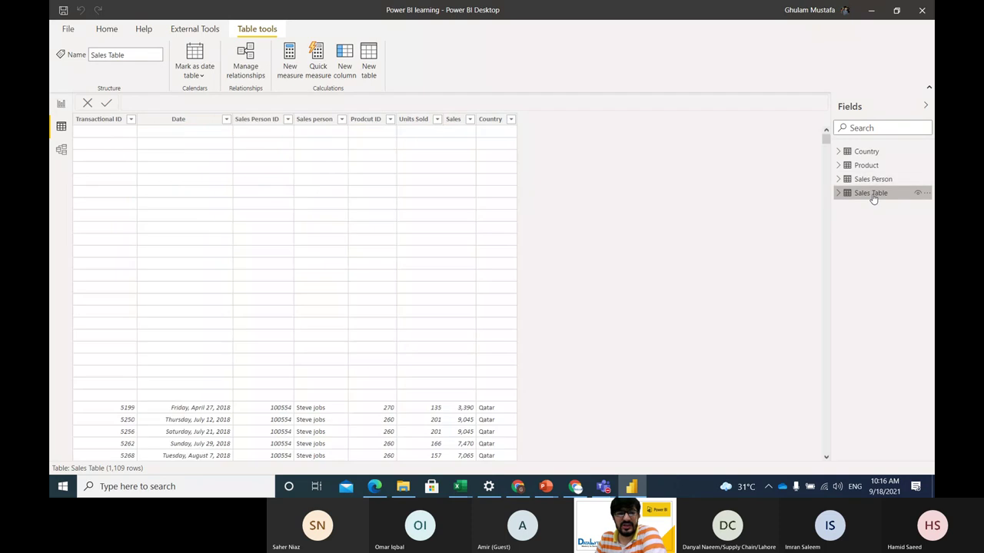
{"action": "left_click", "coordinate": [866, 151]}
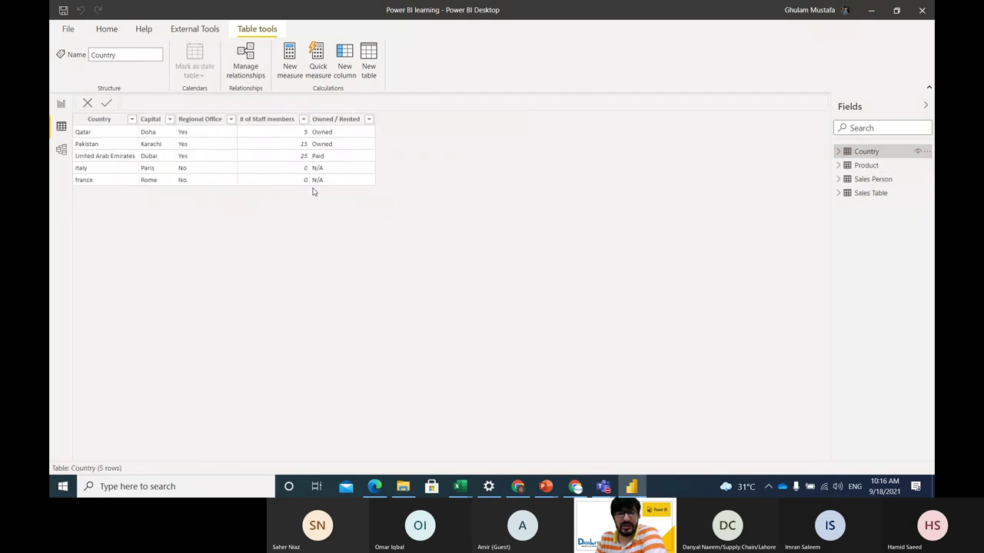
{"action": "left_click", "coordinate": [62, 149]}
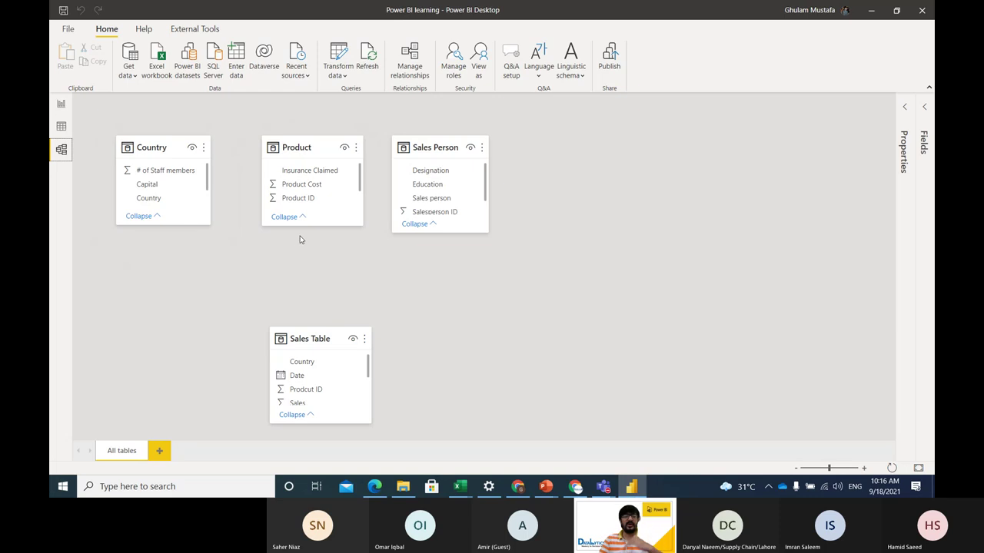
{"action": "left_click", "coordinate": [63, 107]}
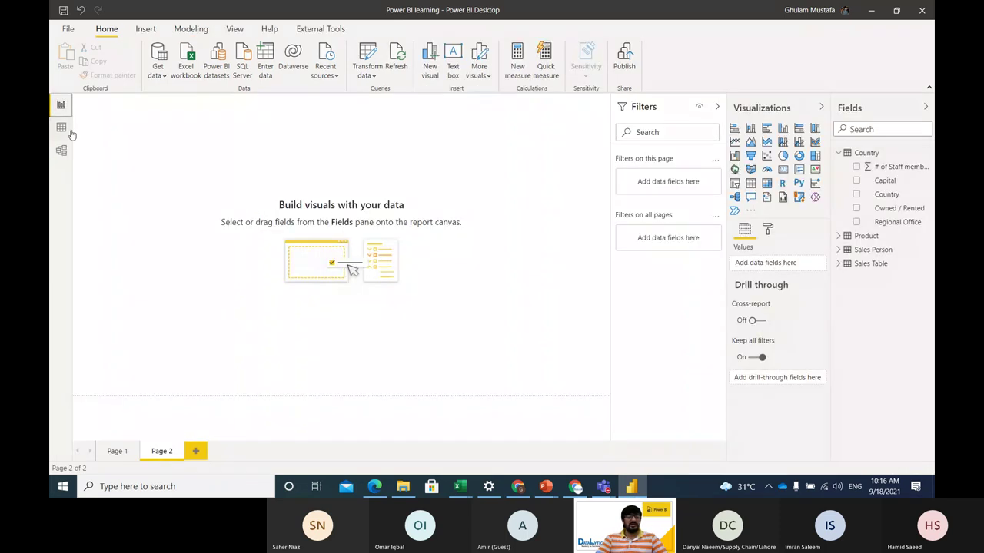
Return to the blank Page 2 canvas and drop down the Get data list of common sources
{"action": "left_click", "coordinate": [61, 127]}
{"action": "left_click", "coordinate": [61, 104]}
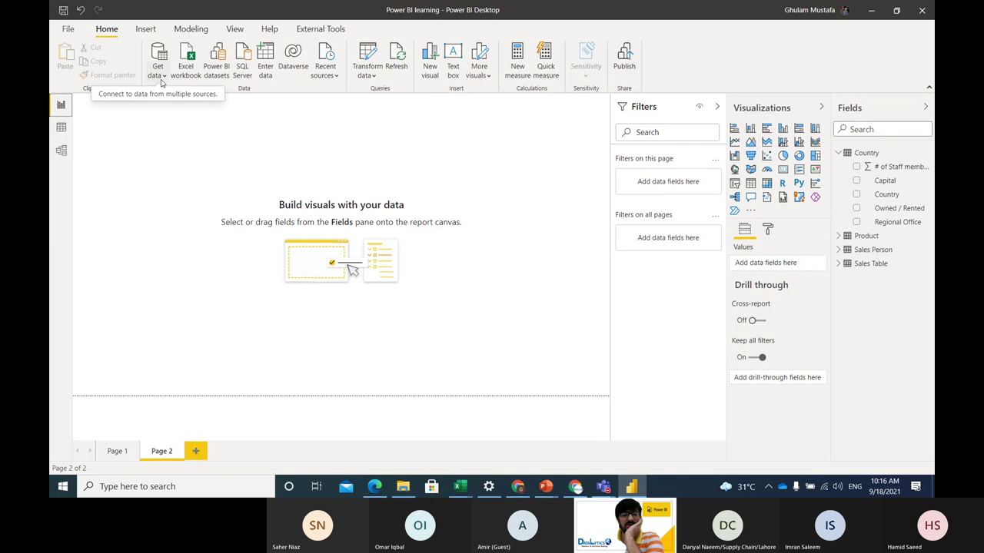
{"action": "left_click", "coordinate": [163, 74]}
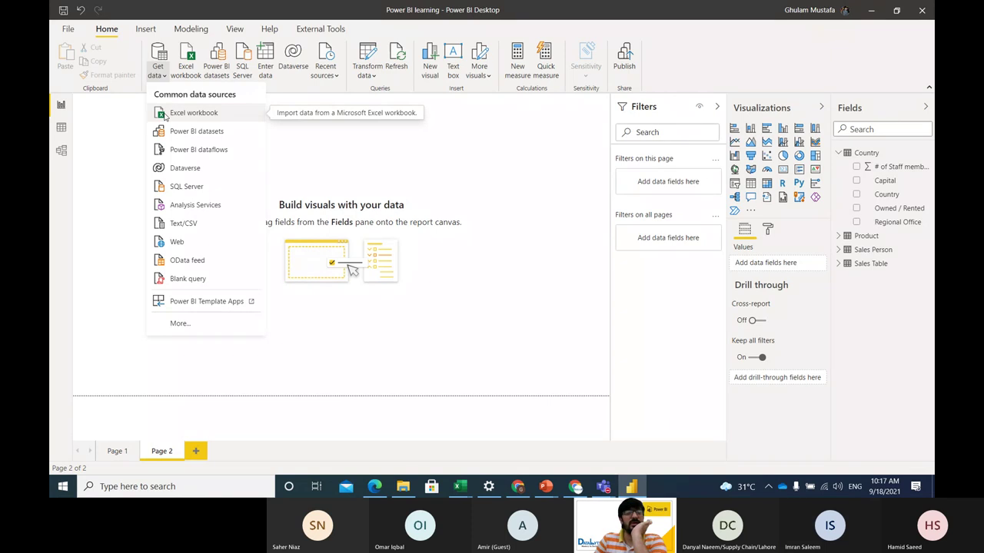
Open the full Get Data connector catalogue and browse its File and Database categories
{"action": "left_click", "coordinate": [191, 327]}
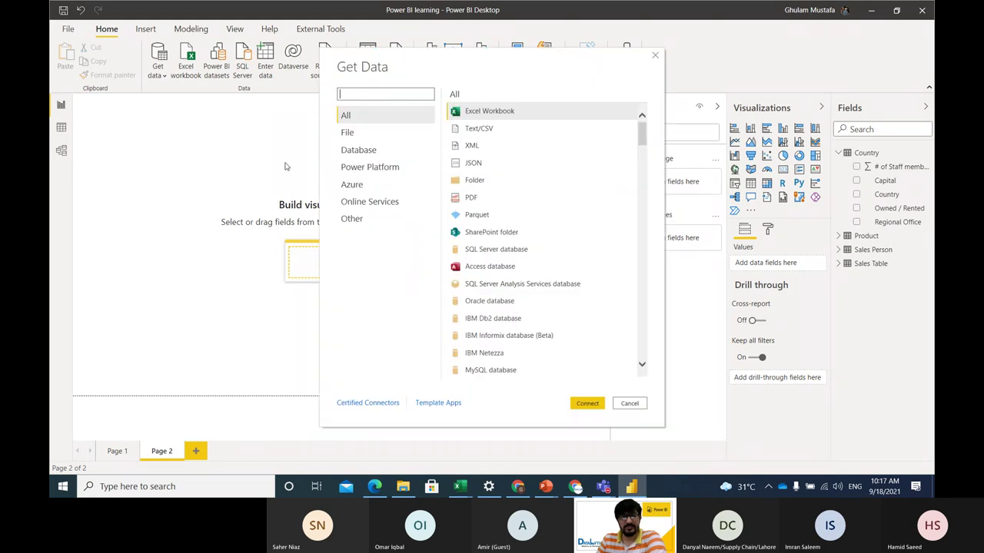
{"action": "left_click_drag", "start_coordinate": [641, 137], "coordinate": [584, 110]}
{"action": "left_click", "coordinate": [349, 133]}
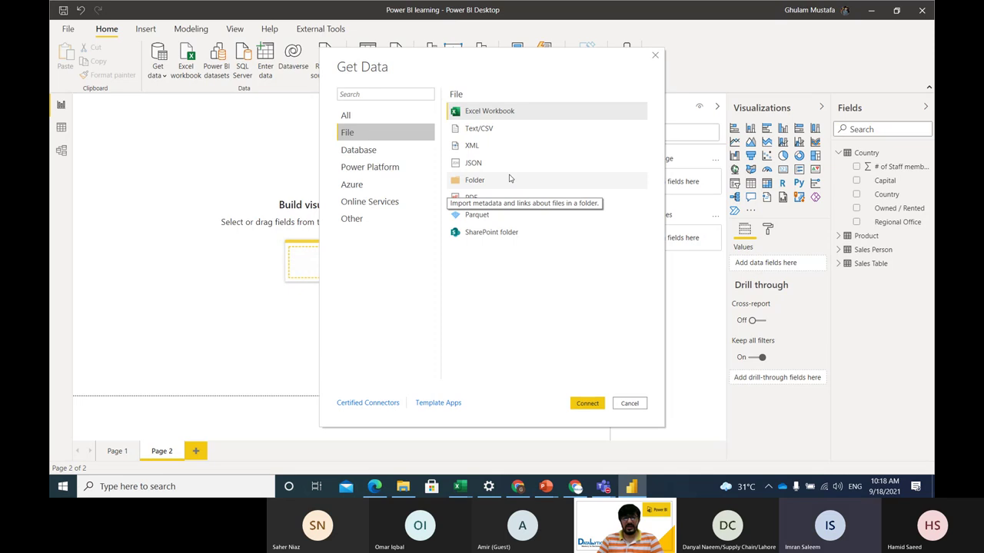
{"action": "left_click", "coordinate": [391, 152]}
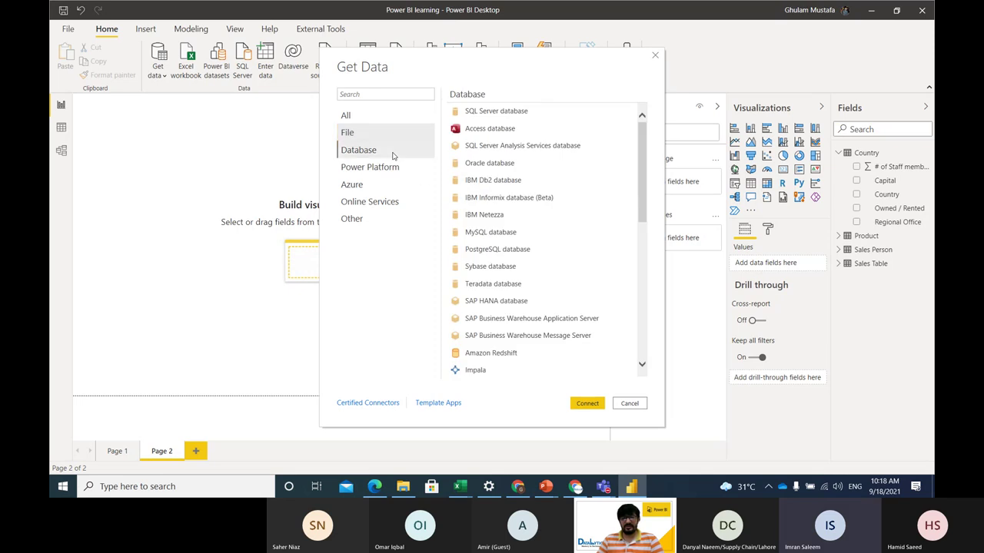
Scroll through database connectors such as IBM Netezza, PostgreSQL, Teradata, SAP HANA and Amazon Redshift
{"action": "mouse_move", "coordinate": [643, 170]}
{"action": "left_mouse_down"}
{"action": "mouse_move", "coordinate": [639, 305]}
{"action": "mouse_move", "coordinate": [637, 154]}
{"action": "mouse_move", "coordinate": [628, 167]}
{"action": "left_mouse_up"}
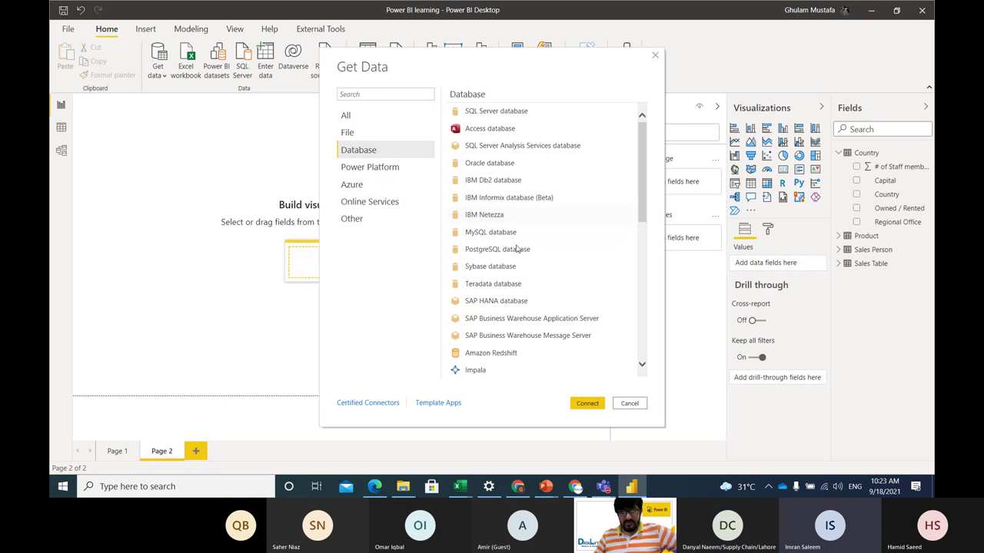
Glance at Power Platform, Azure and Online Services connectors, then connect using File > Excel Workbook
{"action": "left_click", "coordinate": [392, 173]}
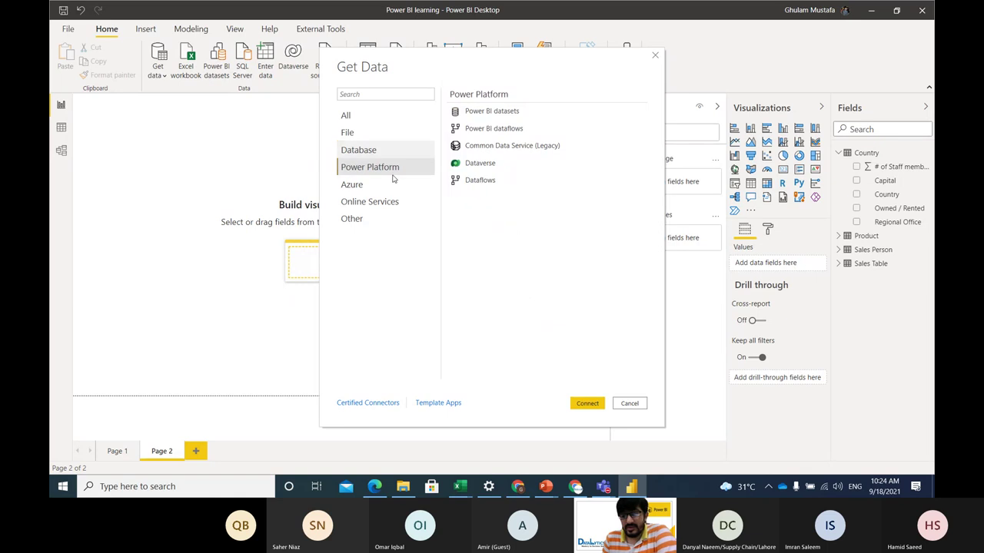
{"action": "left_click", "coordinate": [383, 189]}
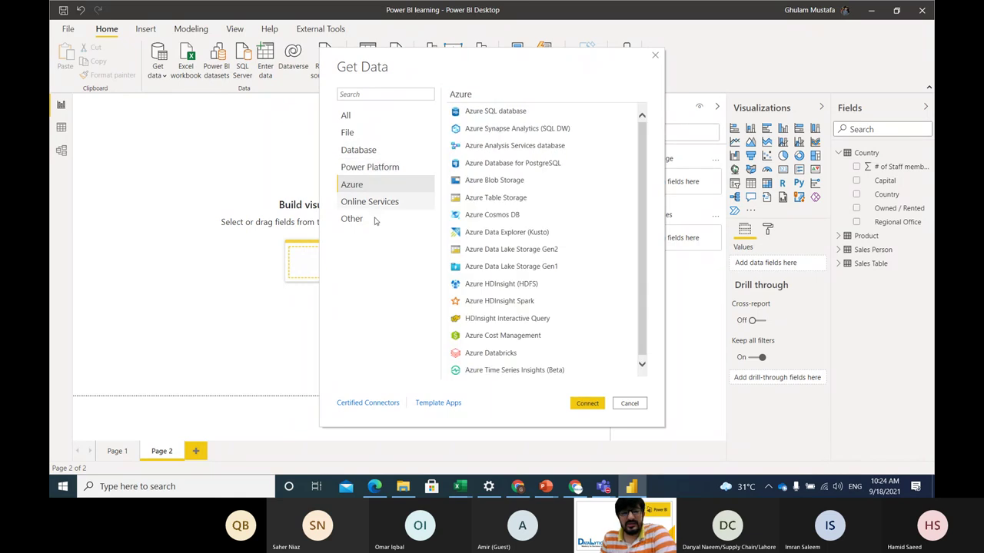
{"action": "left_click", "coordinate": [369, 201]}
{"action": "left_click", "coordinate": [353, 136]}
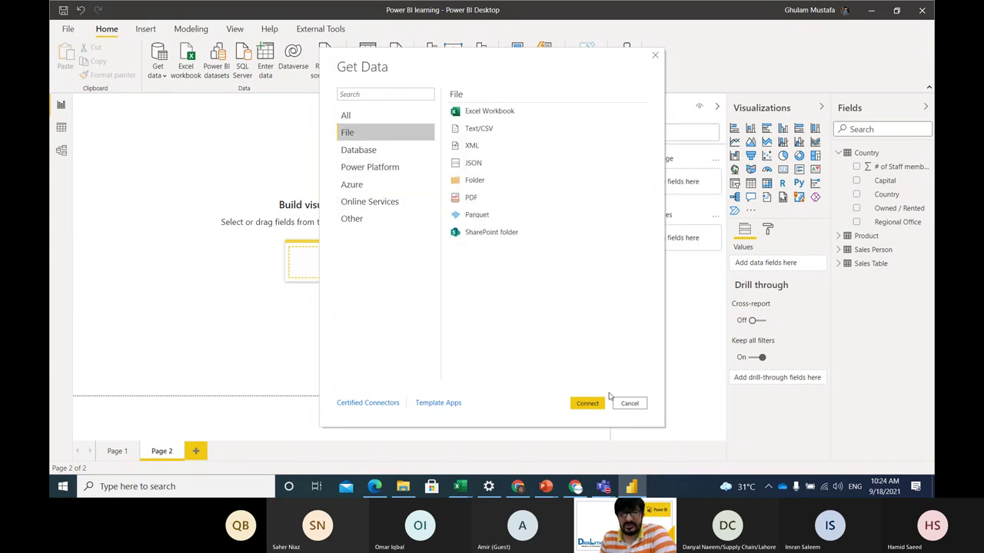
{"action": "left_click", "coordinate": [473, 115]}
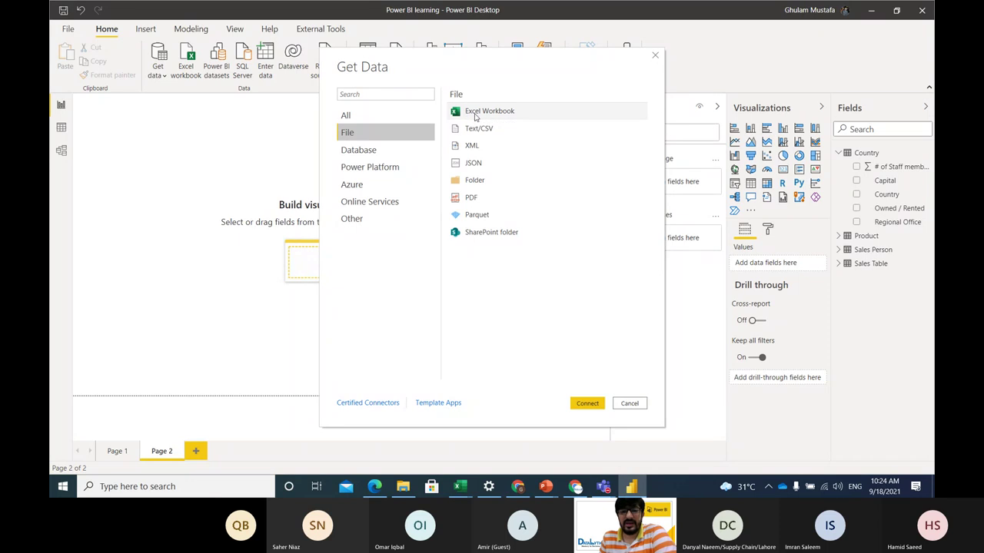
{"action": "left_click", "coordinate": [475, 115]}
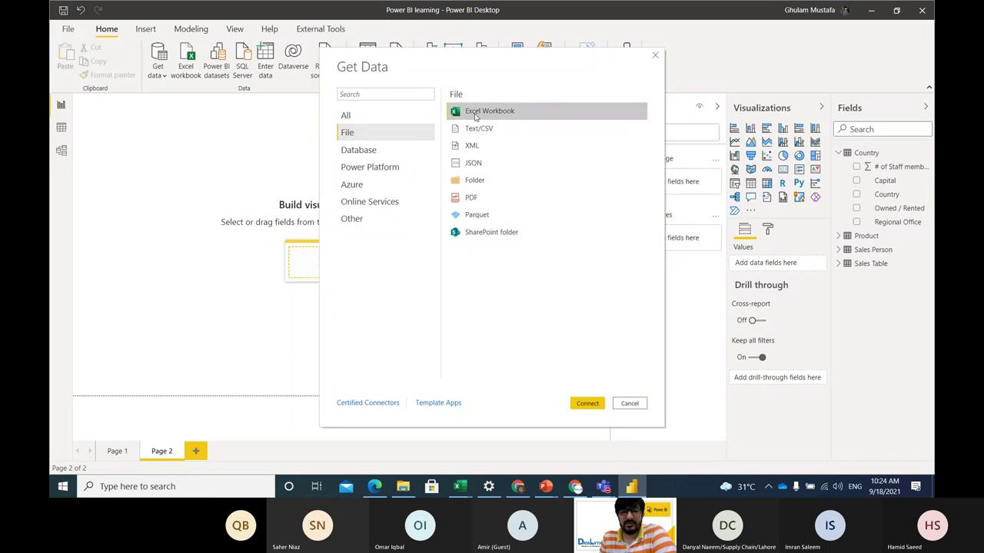
{"action": "left_click", "coordinate": [587, 404]}
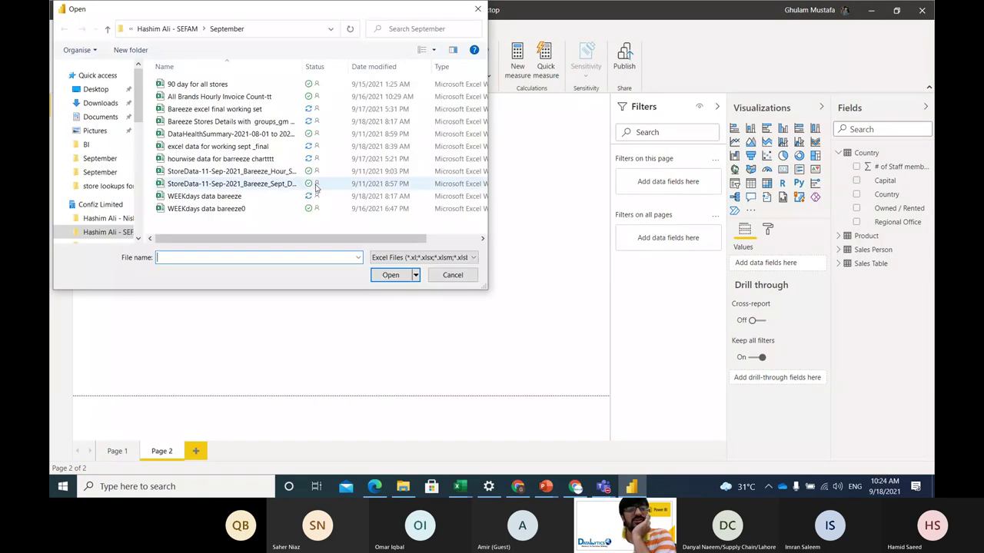
Open the Data for Power BI learning workbook from the OneDrive folder
{"action": "scroll", "coordinate": [100, 200], "scroll_direction": "down", "scroll_amount": 1}
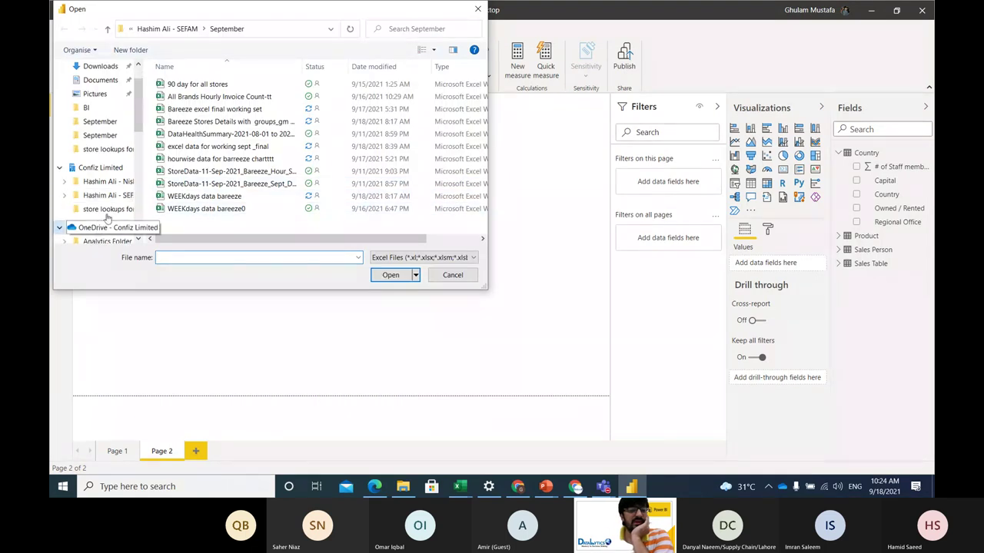
{"action": "left_click", "coordinate": [99, 218]}
{"action": "double_click", "coordinate": [179, 111]}
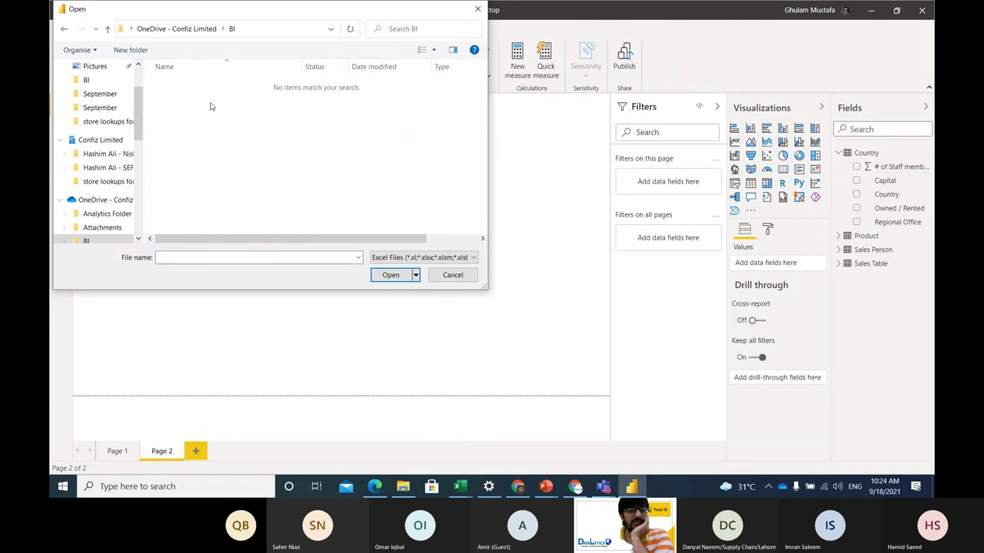
{"action": "left_click", "coordinate": [191, 31]}
{"action": "scroll", "coordinate": [215, 103], "scroll_direction": "down", "scroll_amount": 1}
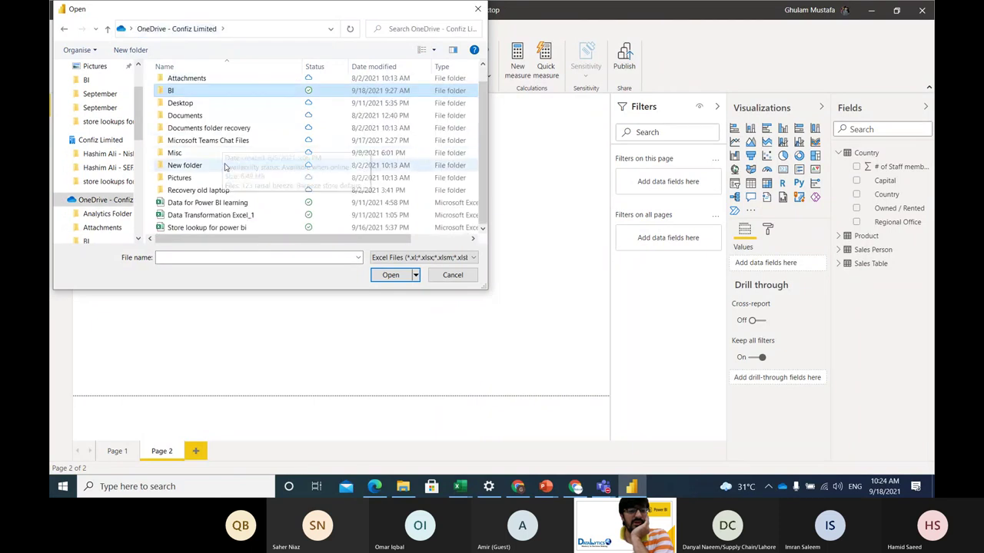
{"action": "left_click", "coordinate": [190, 204]}
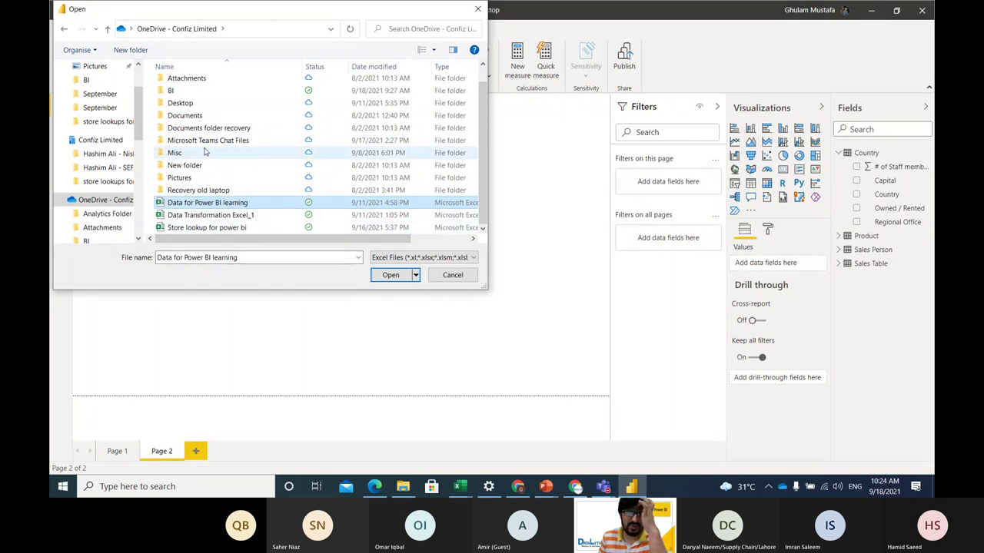
{"action": "left_click", "coordinate": [390, 274]}
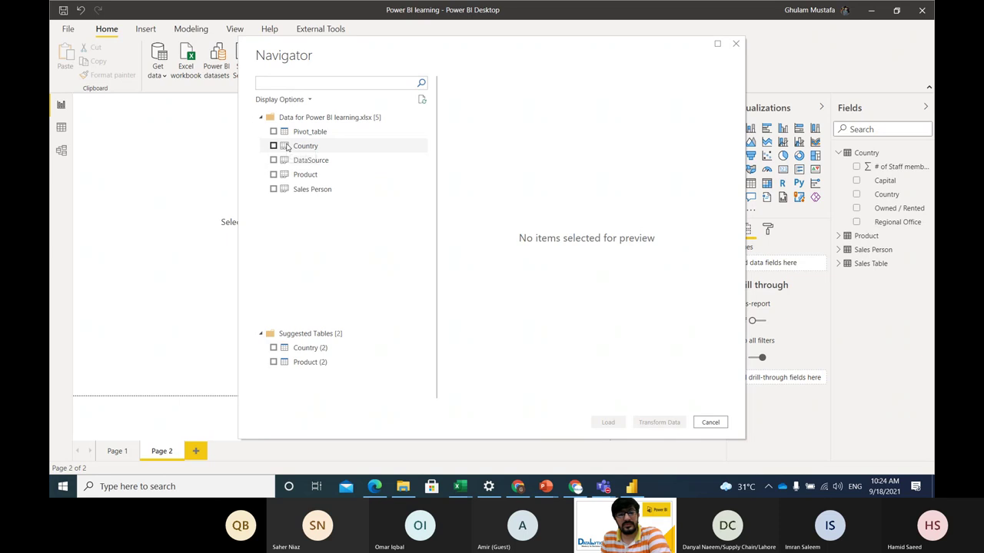
Select the Product sheet in Navigator and load it into Power Query as the Product (3) query
{"action": "left_click", "coordinate": [275, 175]}
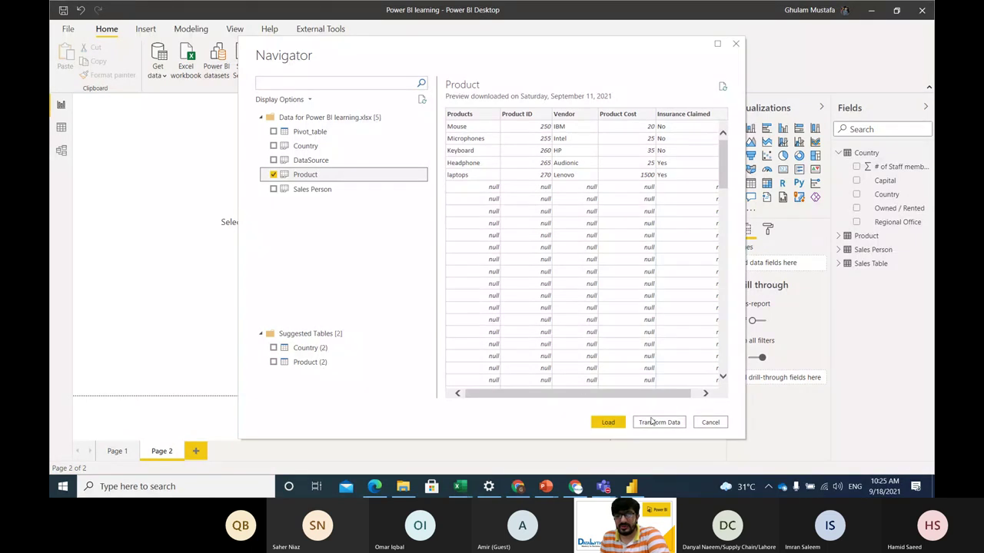
{"action": "left_click", "coordinate": [650, 430]}
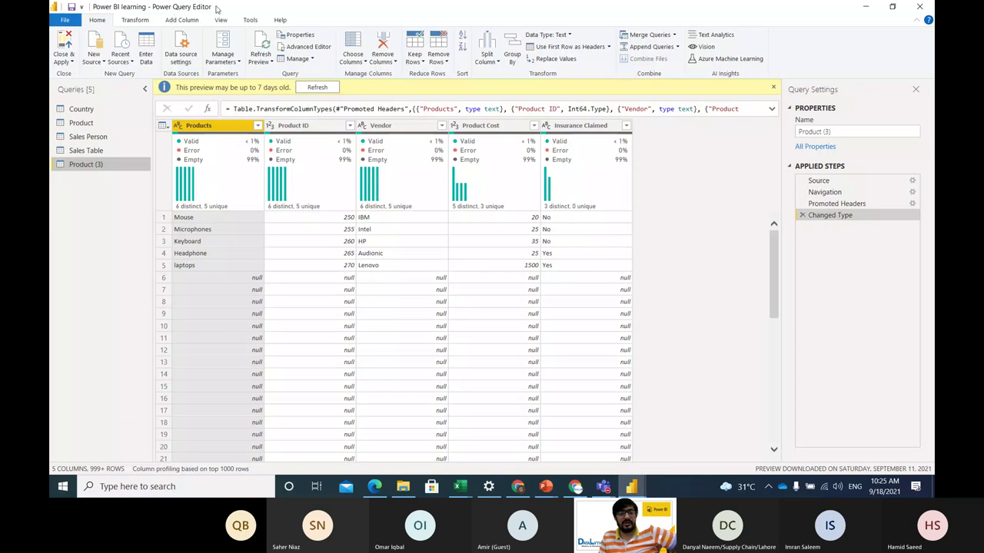
Bring the Power Query Editor forward, then show PowerPoint's 'Get Data into Power BI' slide 6
{"action": "left_click", "coordinate": [163, 6]}
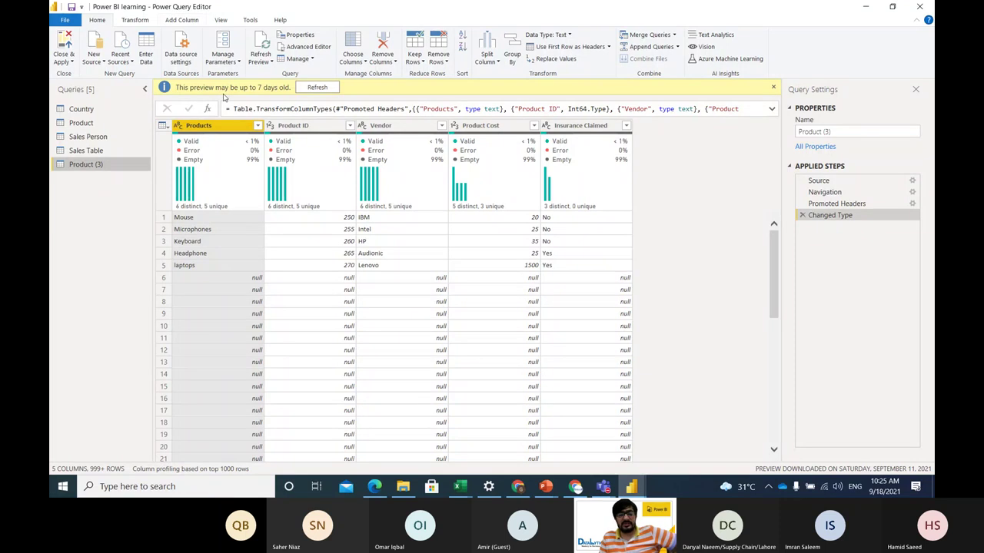
{"action": "mouse_move", "coordinate": [545, 487]}
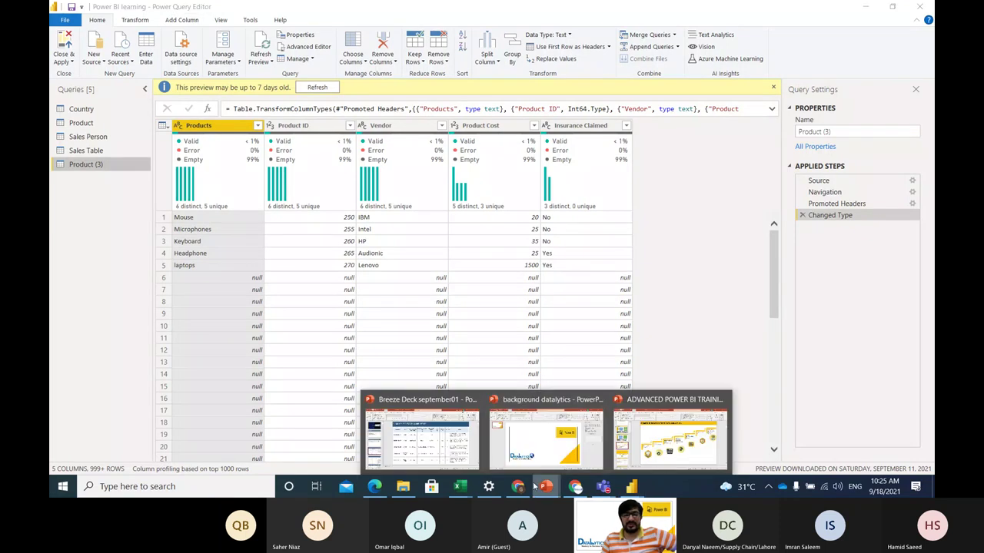
{"action": "left_click", "coordinate": [634, 411]}
{"action": "key", "text": "Down"}
{"action": "key", "text": "Down"}
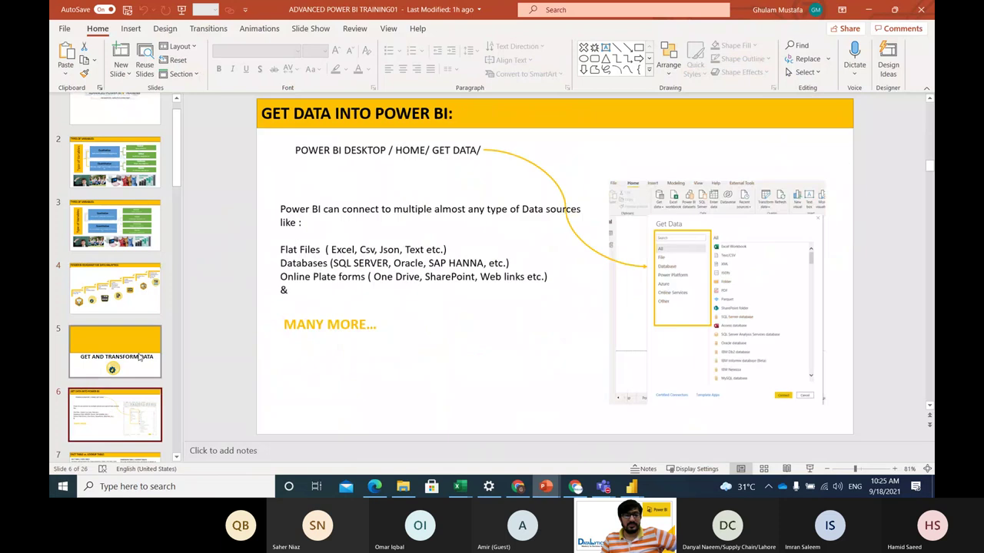
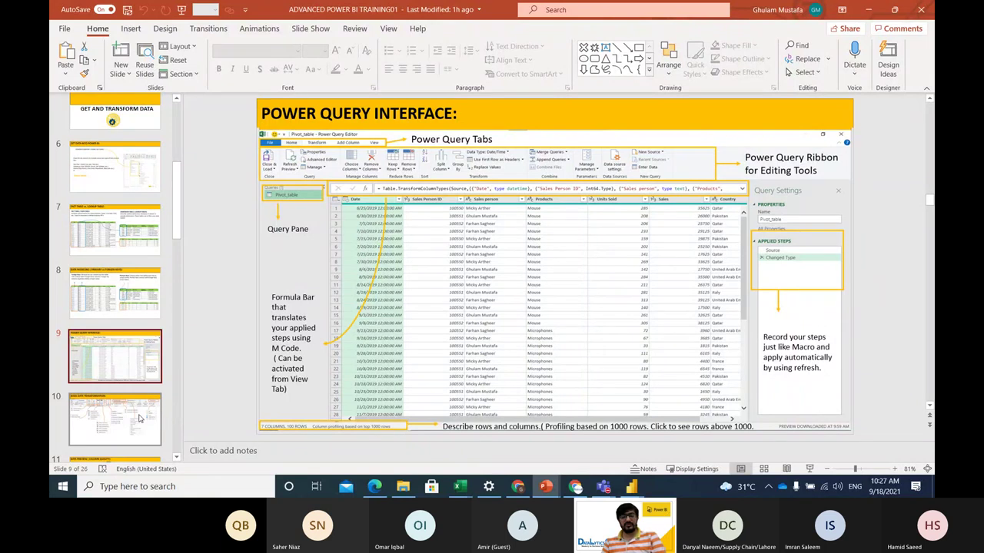
Hide Column quality and Column distribution, preview Country and Product (3), and return to PowerPoint
{"action": "key", "text": "alt+Tab"}
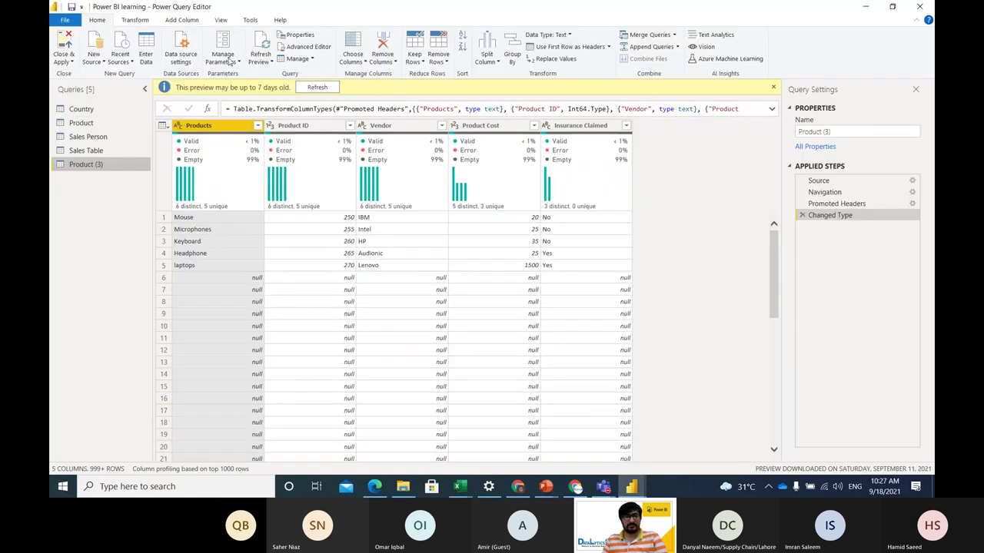
{"action": "left_click", "coordinate": [225, 22]}
{"action": "left_click", "coordinate": [146, 60]}
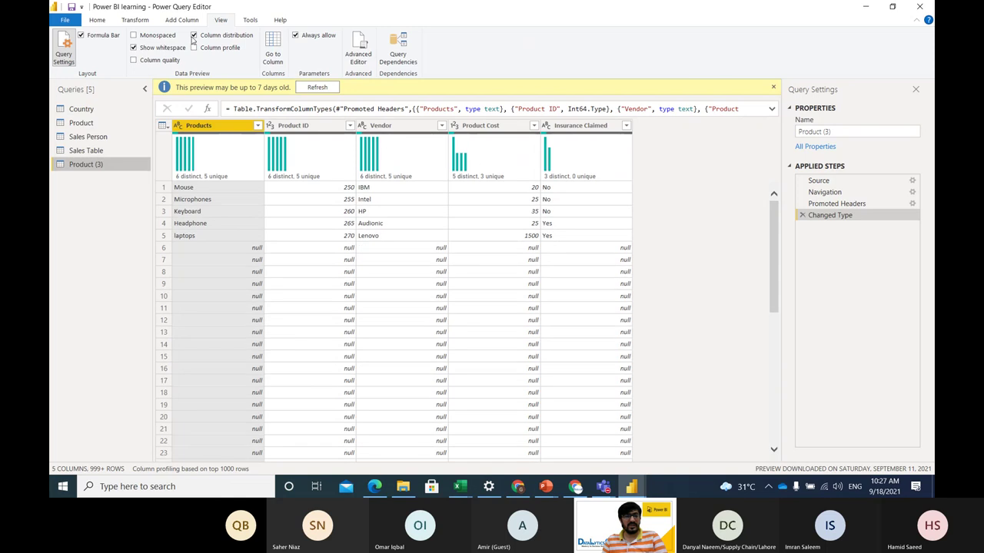
{"action": "left_click", "coordinate": [193, 36]}
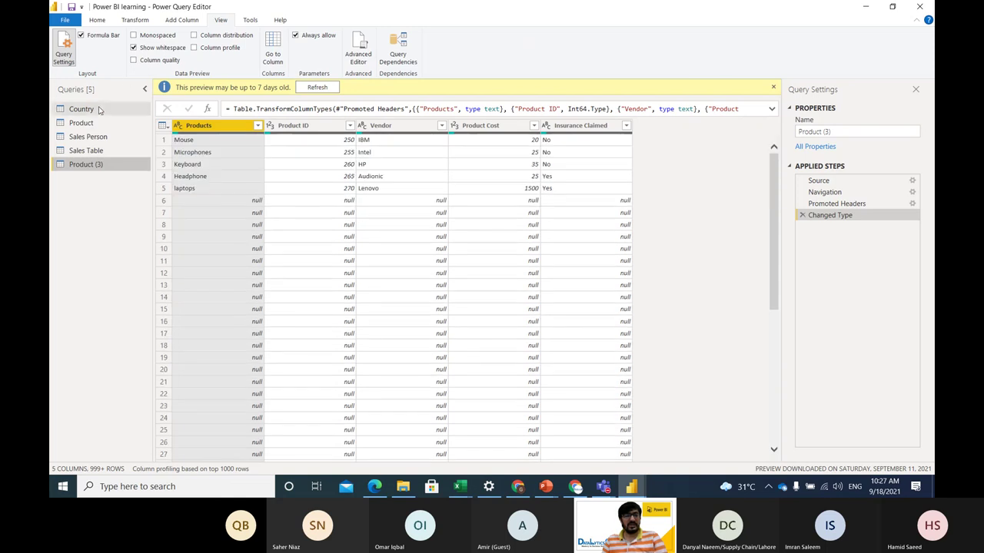
{"action": "left_click", "coordinate": [80, 109]}
{"action": "left_click", "coordinate": [86, 164]}
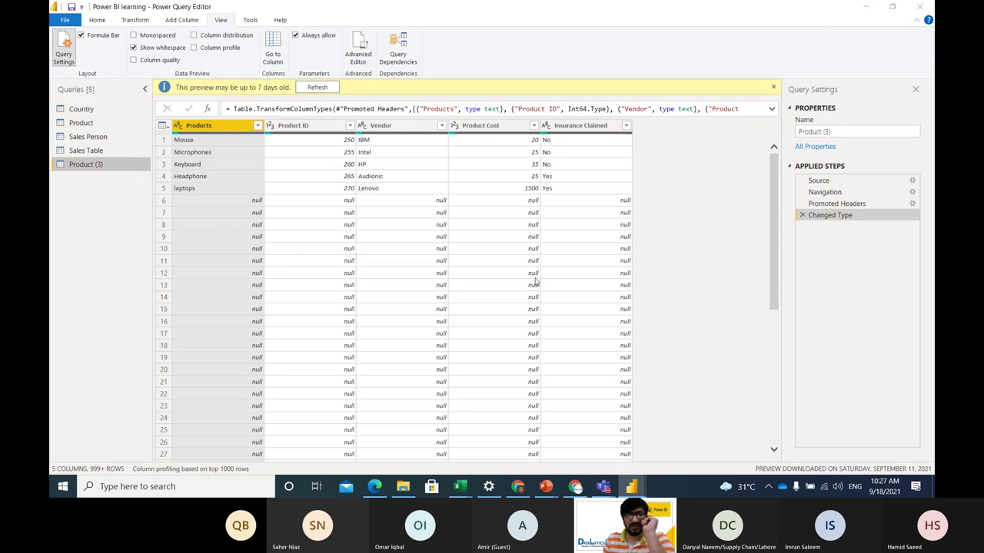
{"action": "key", "text": "alt+Tab"}
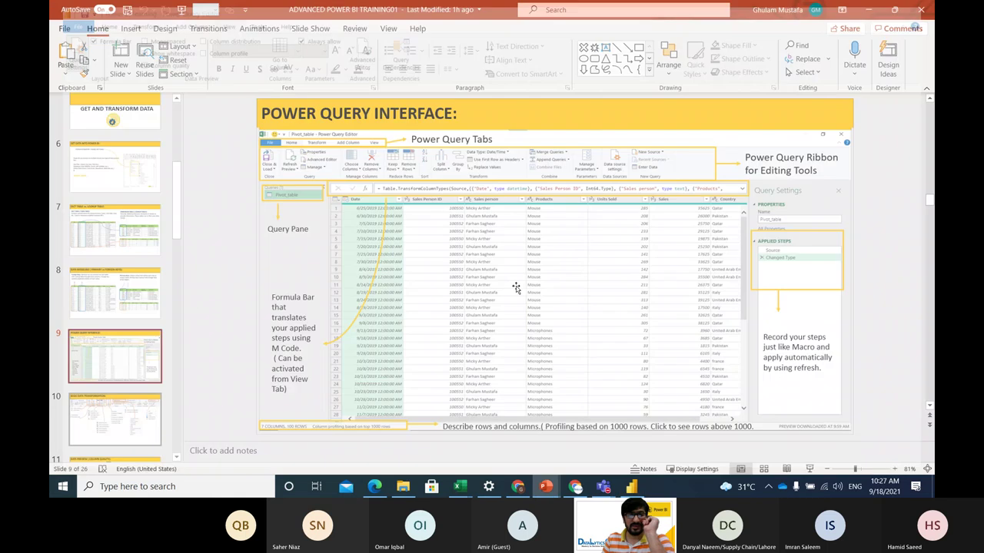
Search Windows for 'power' and launch Power BI Desktop
{"action": "left_click", "coordinate": [232, 489]}
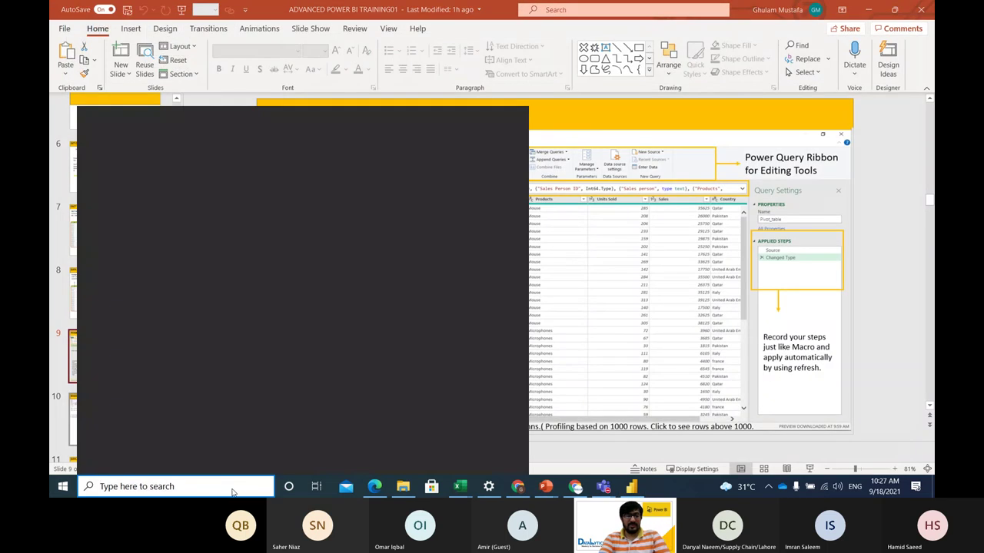
{"action": "type", "text": "power"}
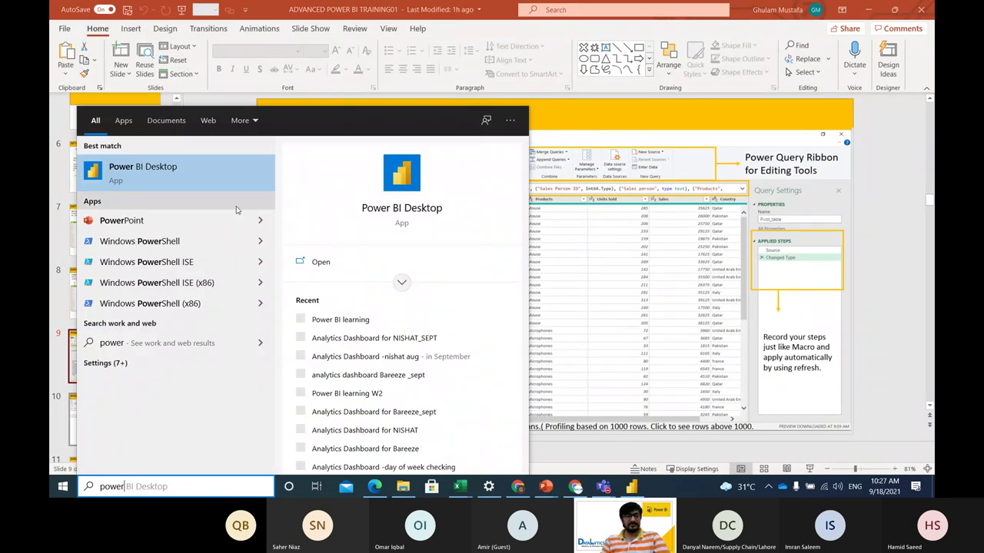
{"action": "left_click", "coordinate": [399, 209]}
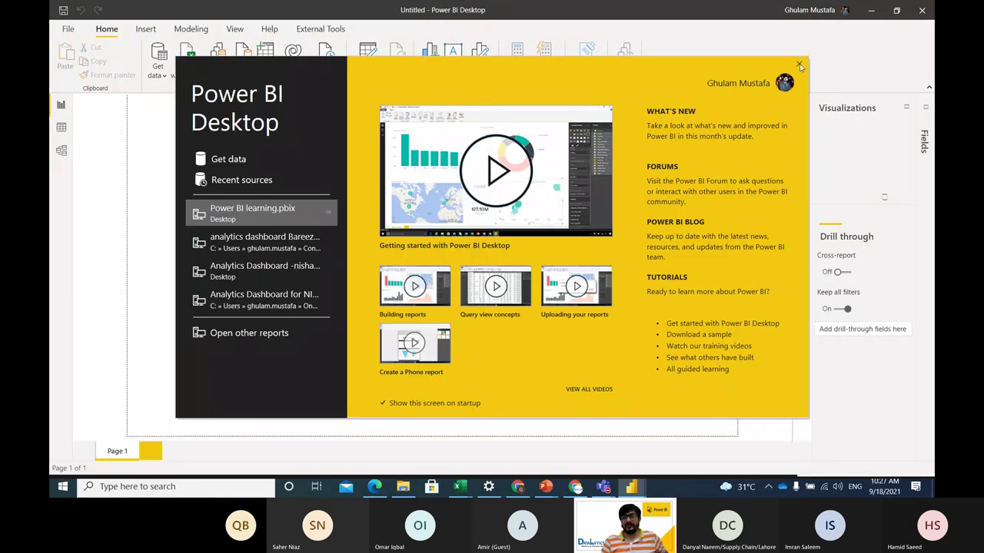
Dismiss the welcome screen, expand the Fields pane, and view Model view before returning to Report view
{"action": "left_click", "coordinate": [799, 65]}
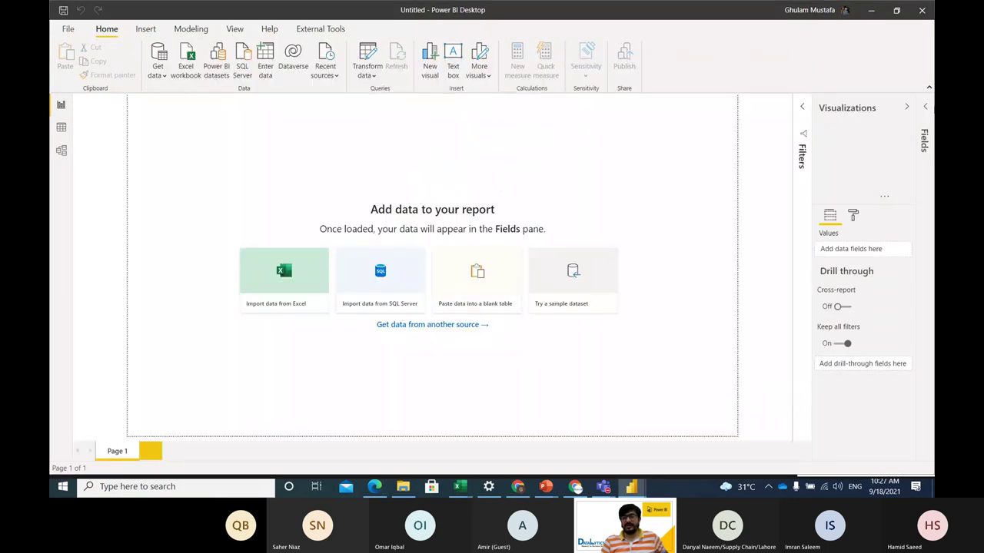
{"action": "left_click", "coordinate": [927, 109]}
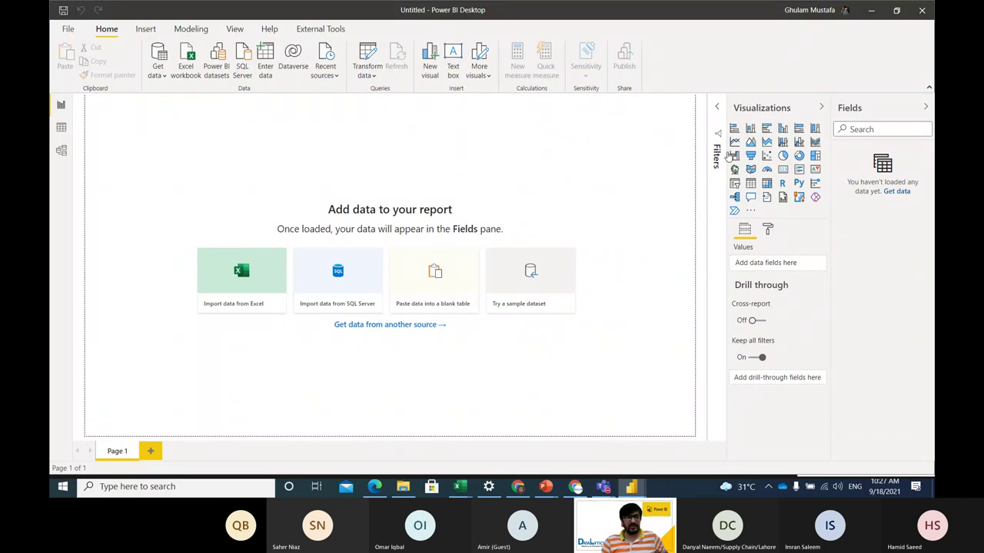
{"action": "left_click", "coordinate": [61, 150]}
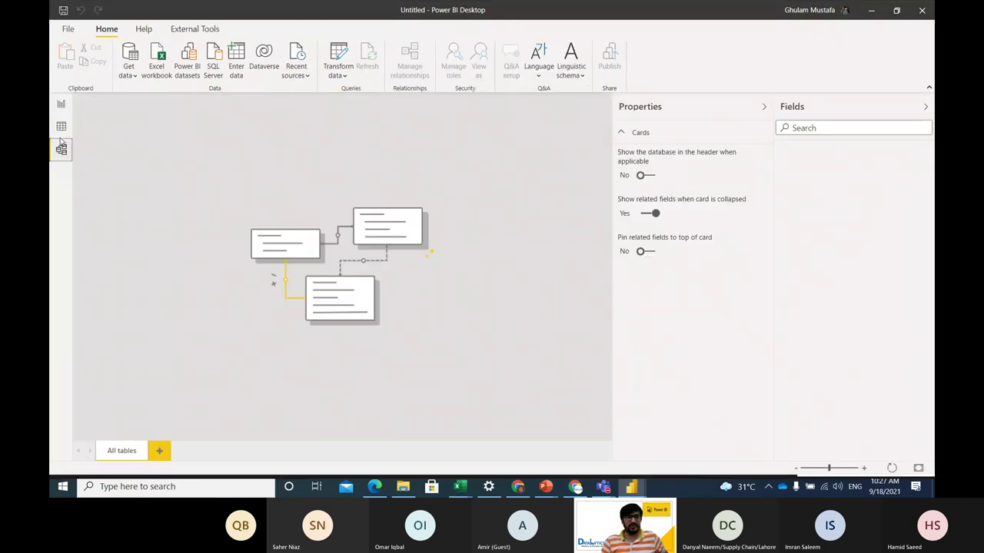
{"action": "left_click", "coordinate": [62, 105]}
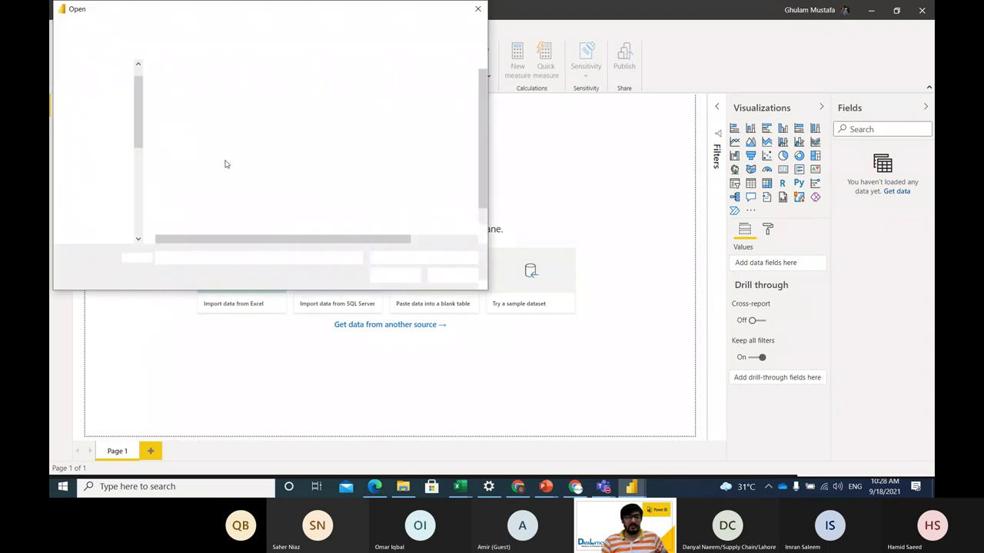
Open the 'Data for Power BI learning' Excel workbook
{"action": "scroll", "coordinate": [299, 163], "scroll_direction": "down", "scroll_amount": 1}
{"action": "left_click", "coordinate": [244, 203]}
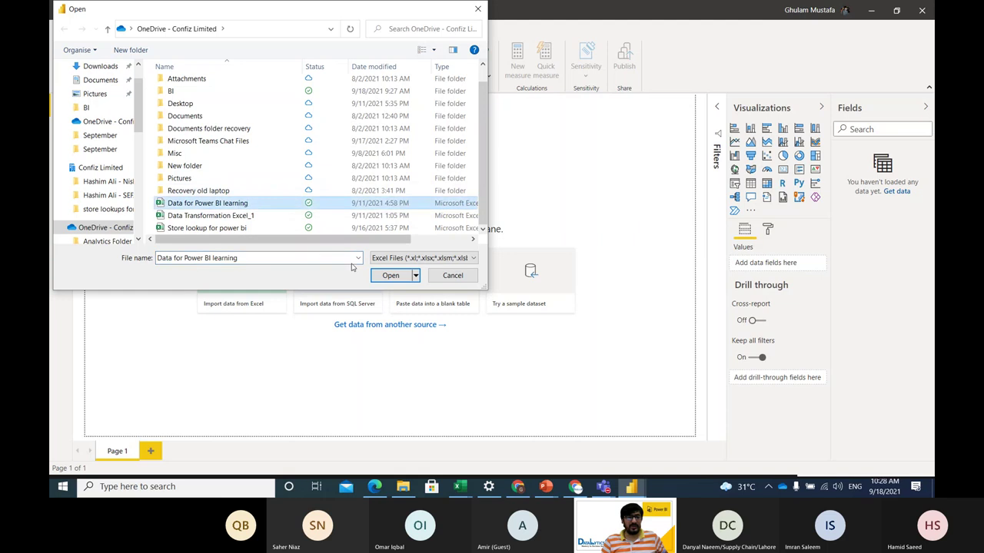
{"action": "left_click", "coordinate": [386, 277]}
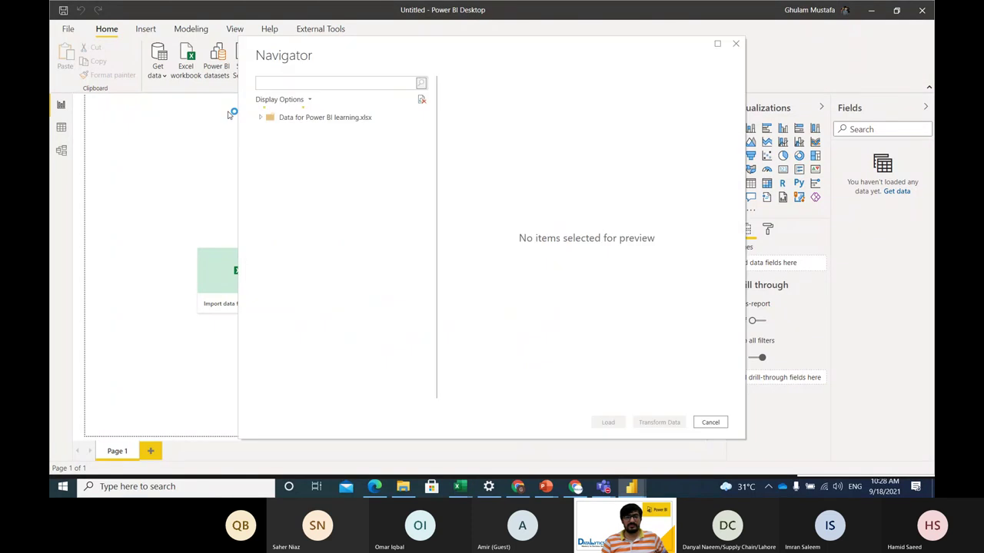
In Navigator, select only the DataSource sheet, leaving Sales Person unticked, and load it
{"action": "left_click", "coordinate": [273, 189]}
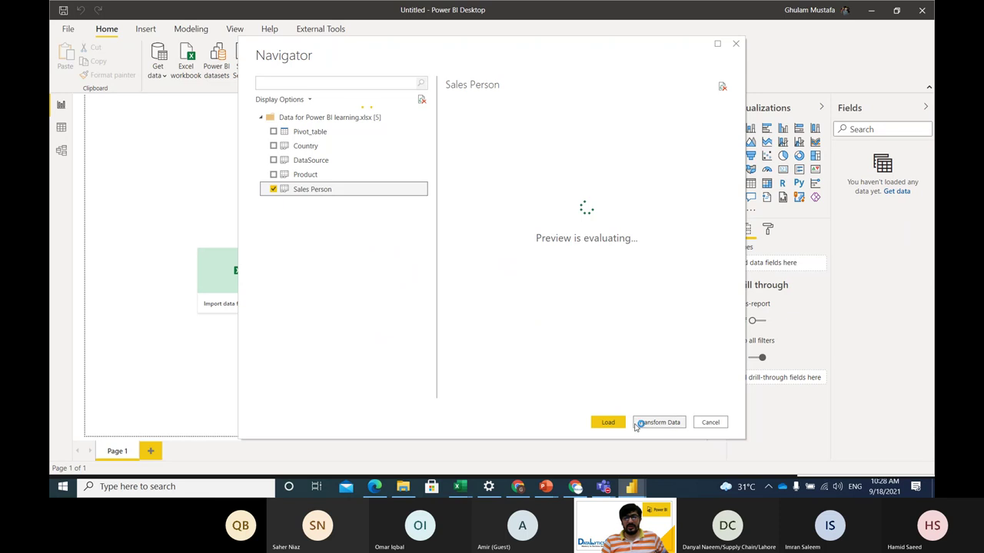
{"action": "left_click", "coordinate": [613, 422]}
{"action": "left_click", "coordinate": [274, 189]}
{"action": "left_click", "coordinate": [282, 161]}
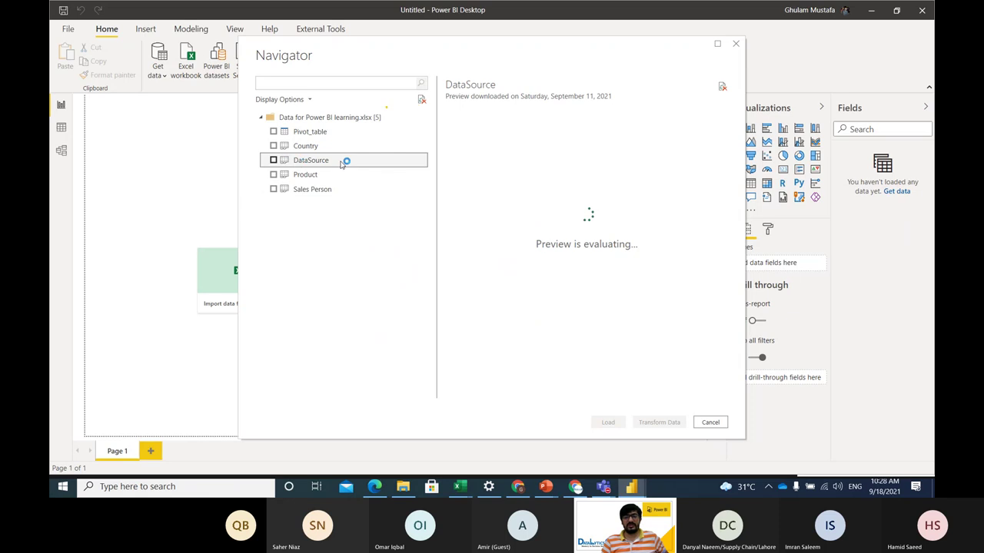
{"action": "left_click", "coordinate": [273, 161]}
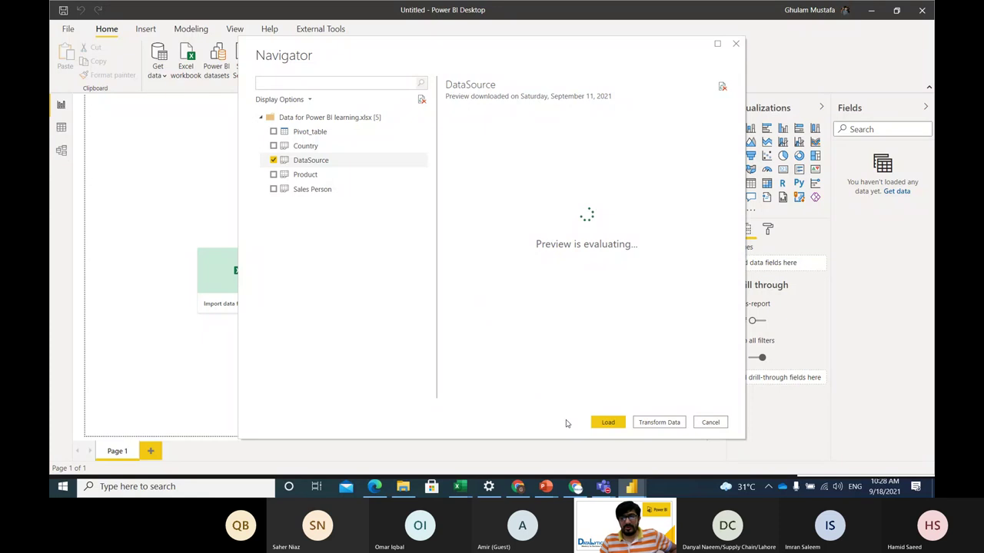
{"action": "left_click", "coordinate": [601, 425]}
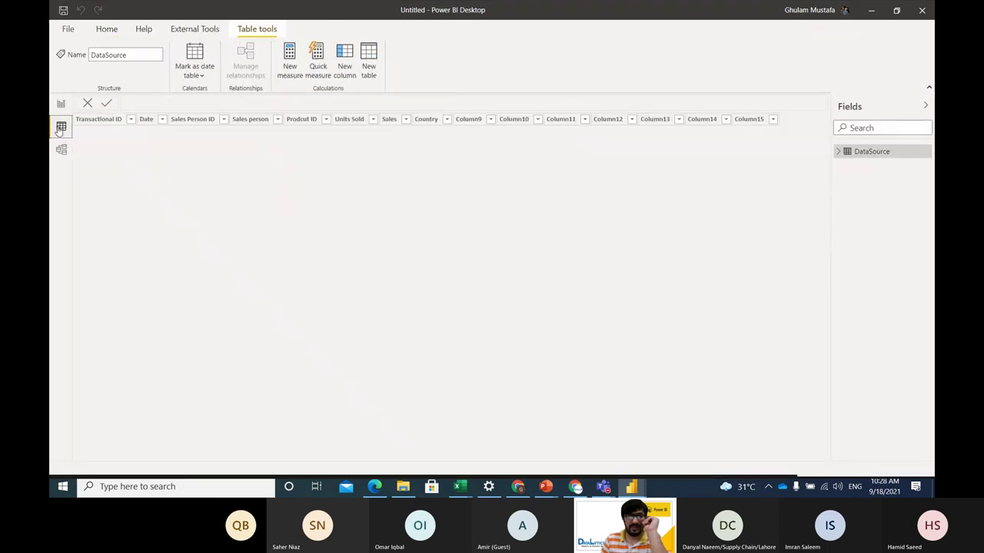
Expand DataSource in the Fields pane to list its columns, and look over the Model view
{"action": "left_click", "coordinate": [838, 152]}
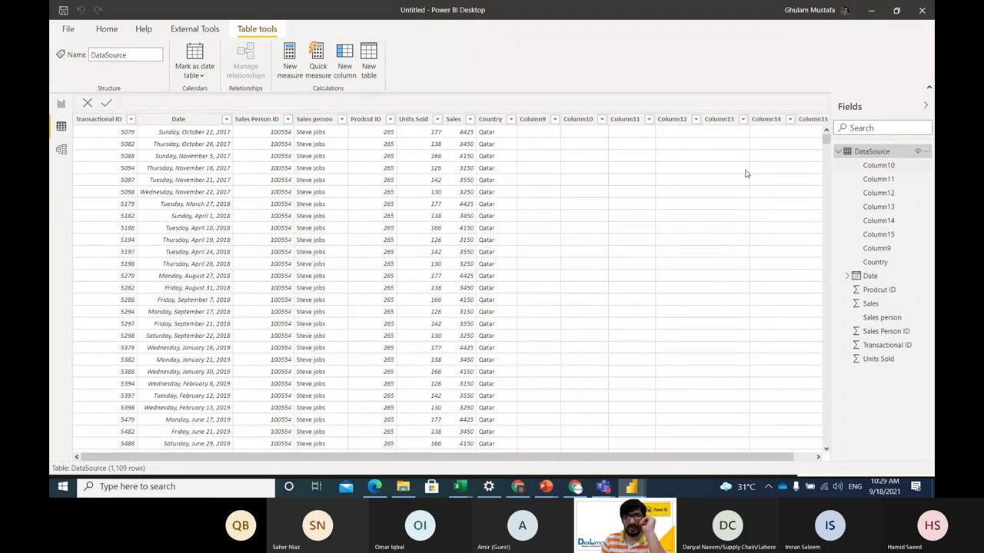
{"action": "scroll", "coordinate": [635, 445], "scroll_direction": "right", "scroll_amount": 1}
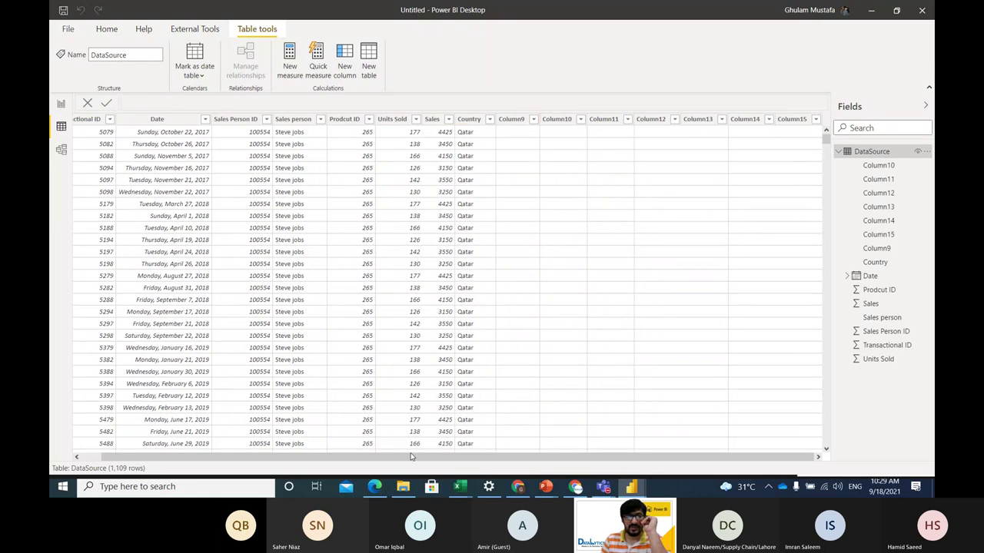
{"action": "scroll", "coordinate": [411, 457], "scroll_direction": "left", "scroll_amount": 1}
{"action": "left_click", "coordinate": [62, 149]}
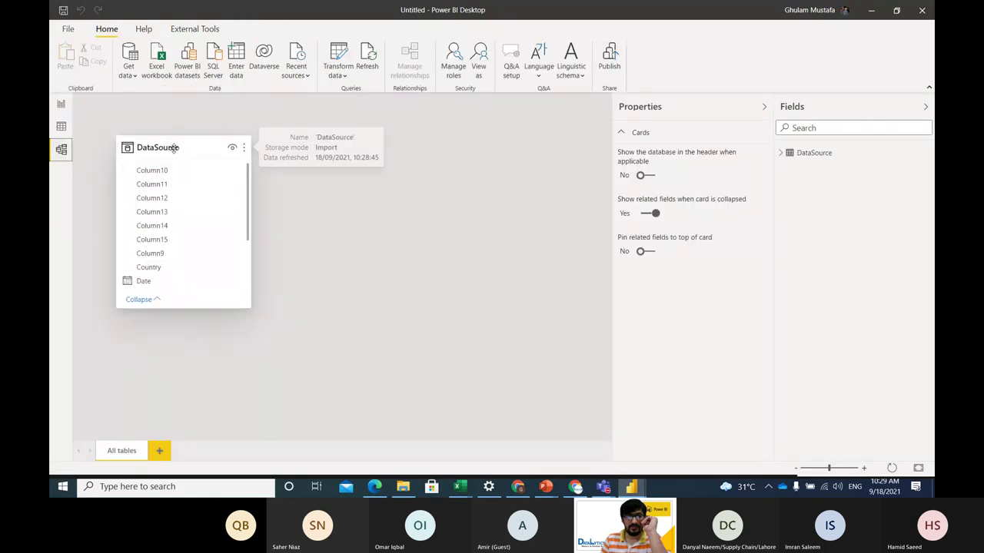
{"action": "scroll", "coordinate": [181, 181], "scroll_direction": "down", "scroll_amount": 3}
{"action": "scroll", "coordinate": [188, 206], "scroll_direction": "up", "scroll_amount": 3}
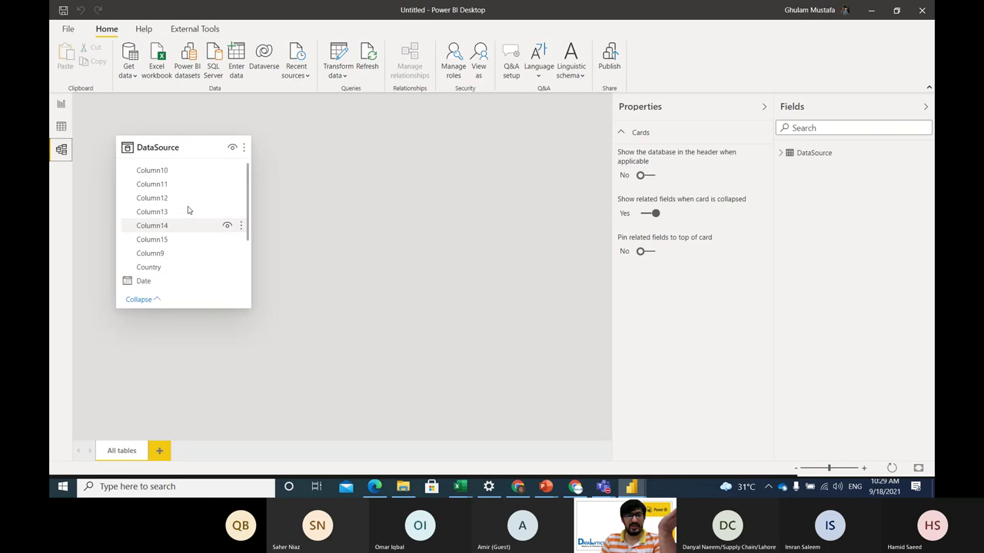
{"action": "left_click", "coordinate": [62, 104]}
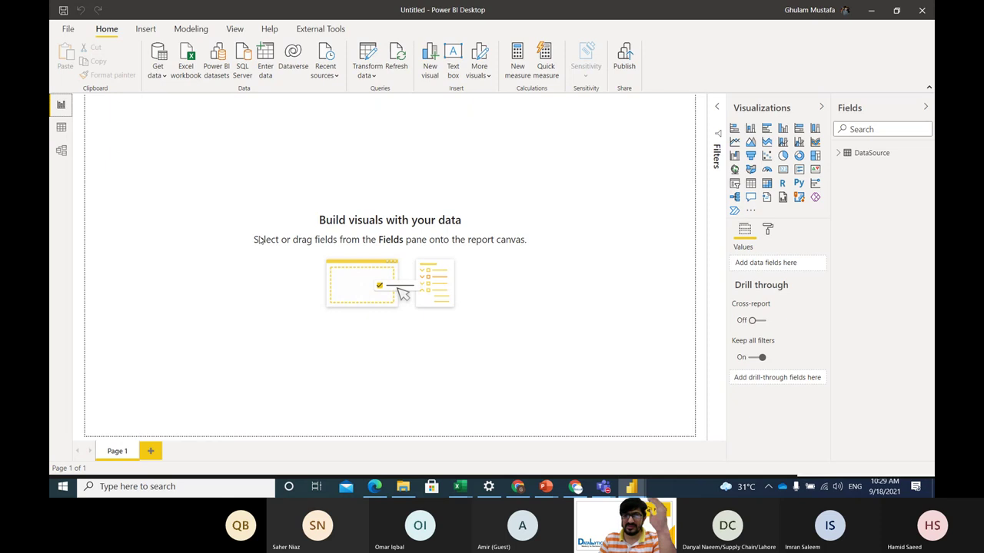
Browse DataSource's rows in Data view, then open it in Power Query via Transform data
{"action": "left_click", "coordinate": [61, 128]}
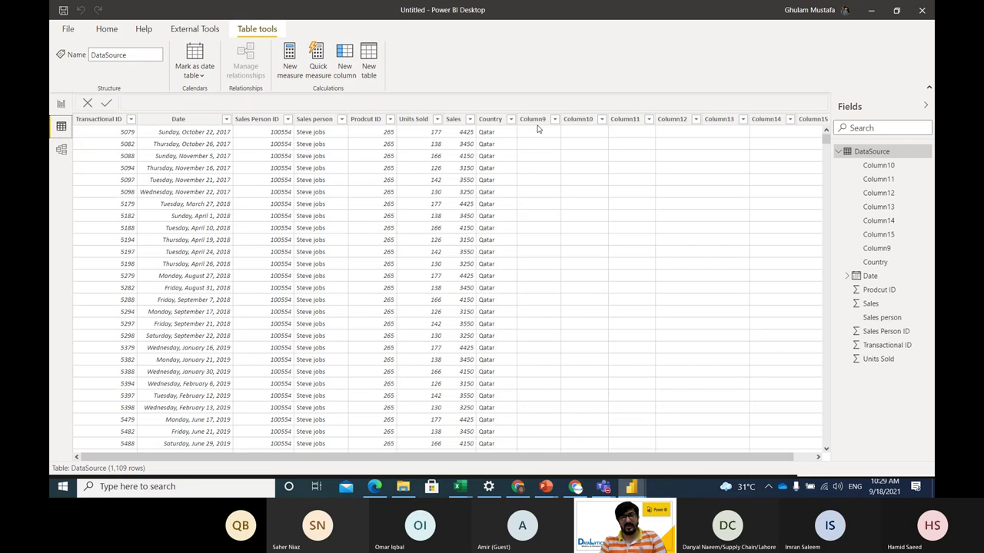
{"action": "left_click", "coordinate": [62, 106]}
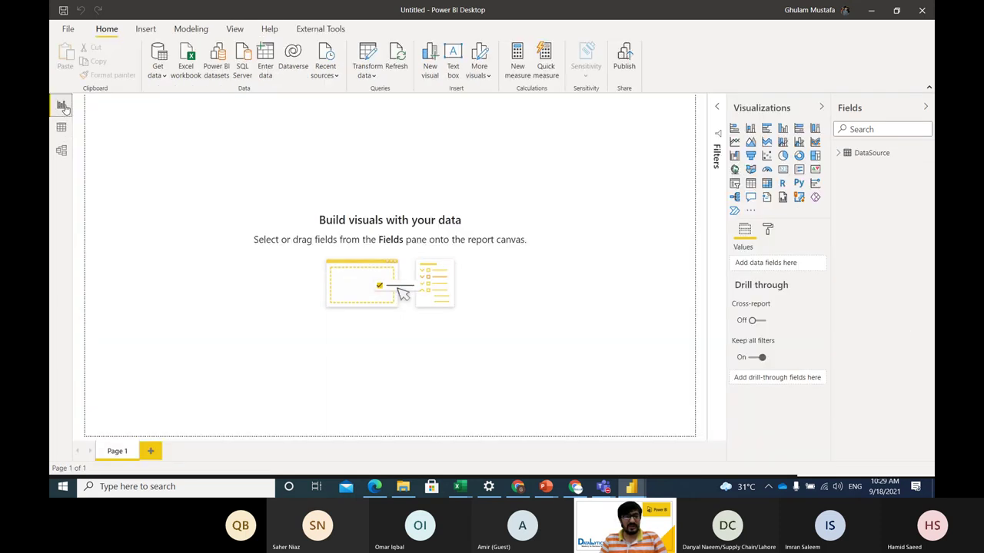
{"action": "left_click", "coordinate": [368, 74]}
{"action": "left_click", "coordinate": [373, 102]}
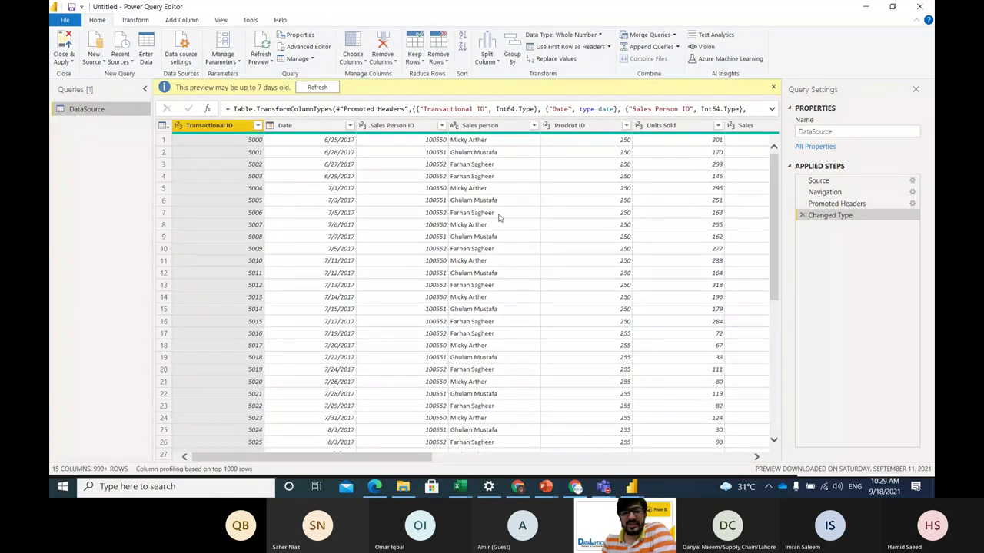
Review DataSource's Source, Navigation, Promoted Headers and Changed Type applied steps in turn
{"action": "left_click", "coordinate": [817, 182]}
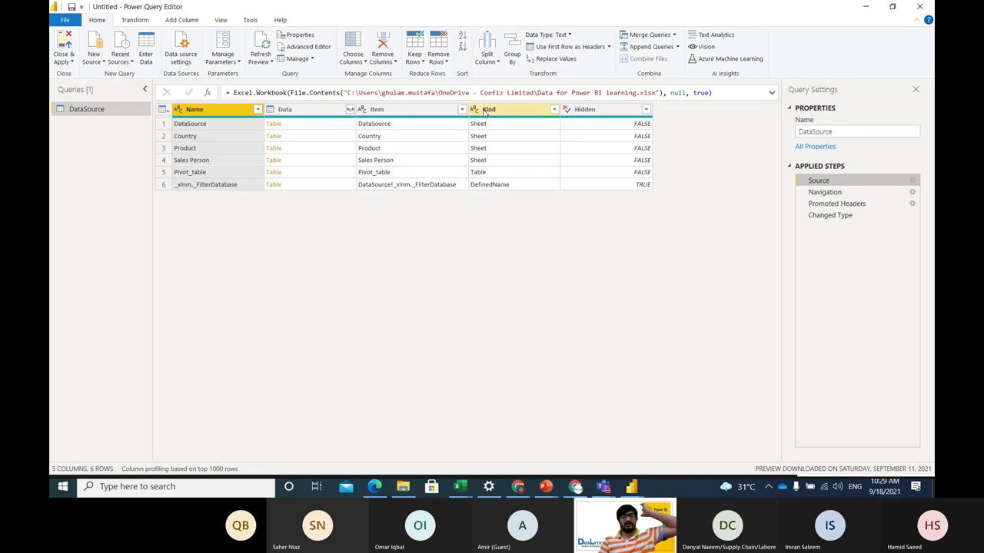
{"action": "left_click", "coordinate": [826, 192]}
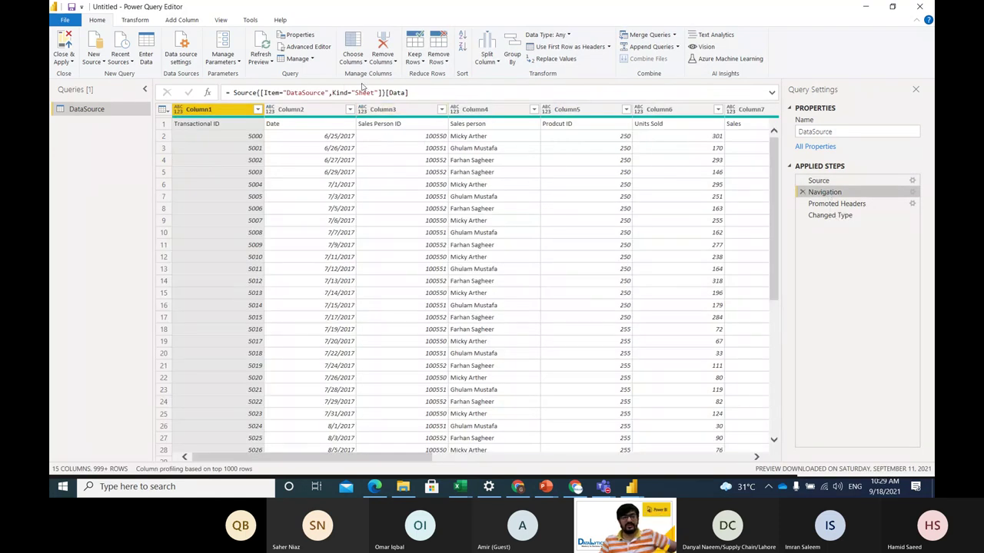
{"action": "left_click", "coordinate": [838, 204]}
{"action": "left_click", "coordinate": [824, 216]}
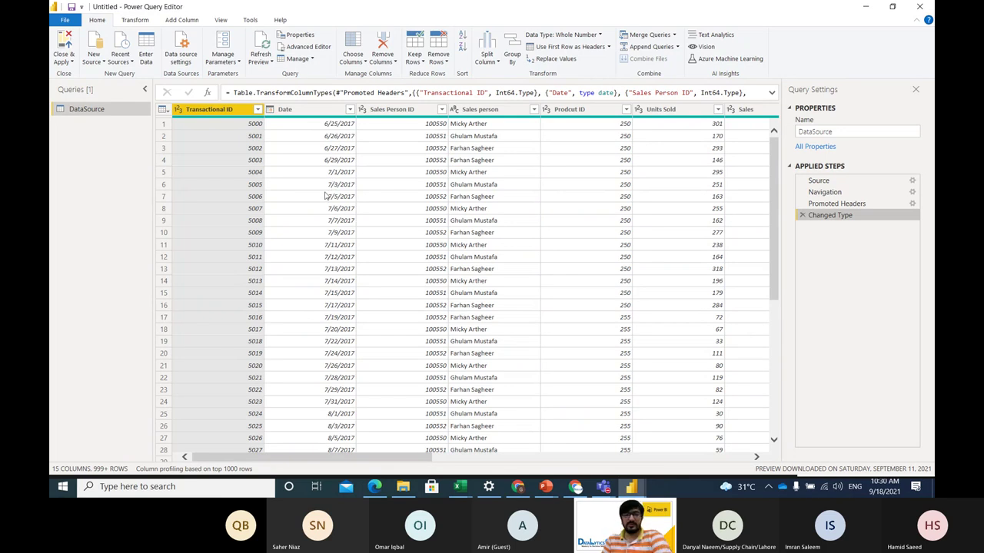
Convert the Sales person column's text to UPPERCASE
{"action": "left_click", "coordinate": [480, 110]}
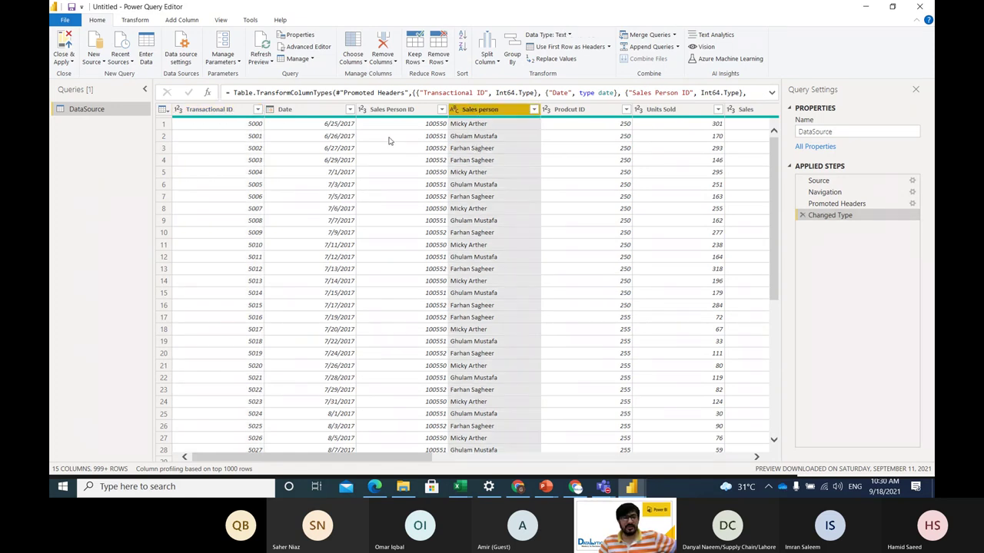
{"action": "left_click", "coordinate": [132, 20]}
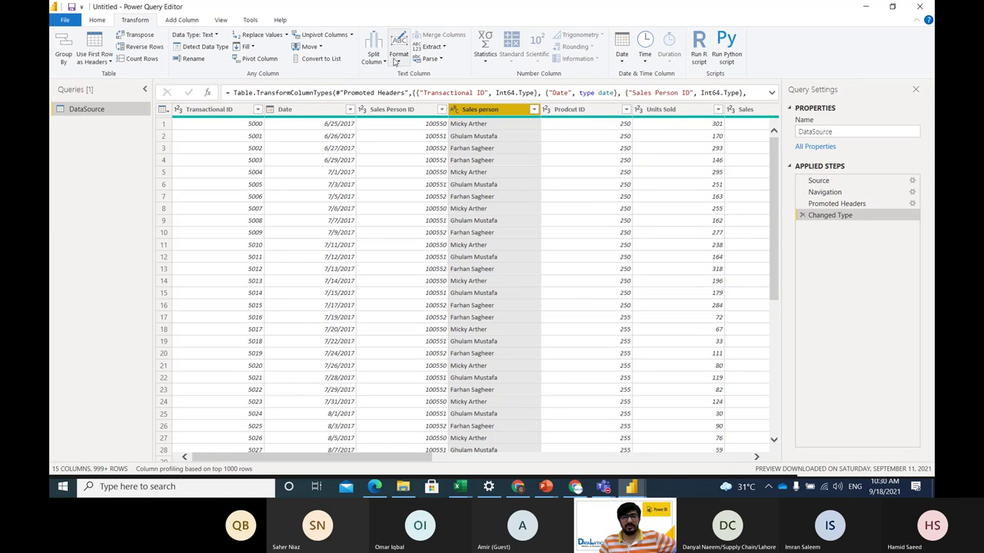
{"action": "left_click", "coordinate": [395, 58]}
{"action": "left_click", "coordinate": [418, 92]}
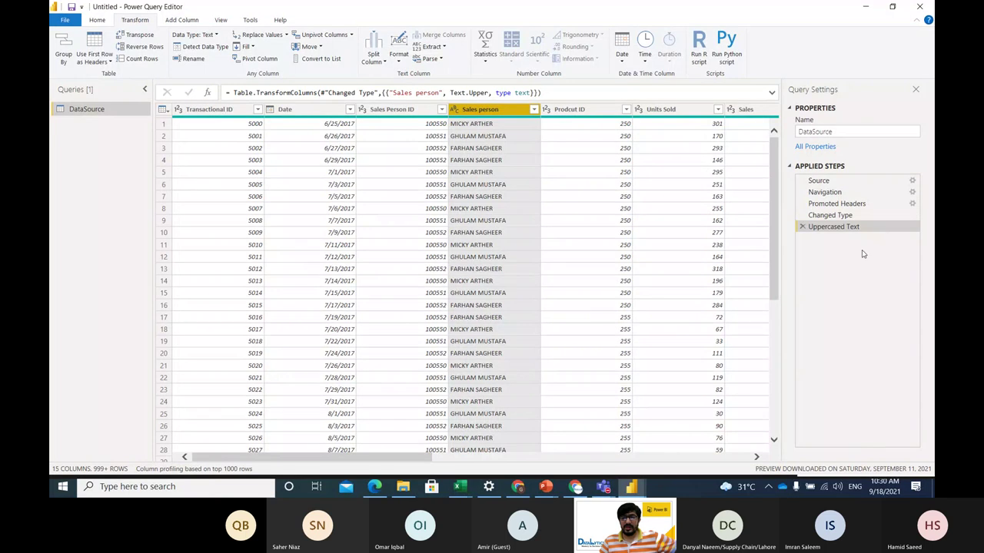
Rename the uppercase applied step to names_caps
{"action": "right_click", "coordinate": [822, 227]}
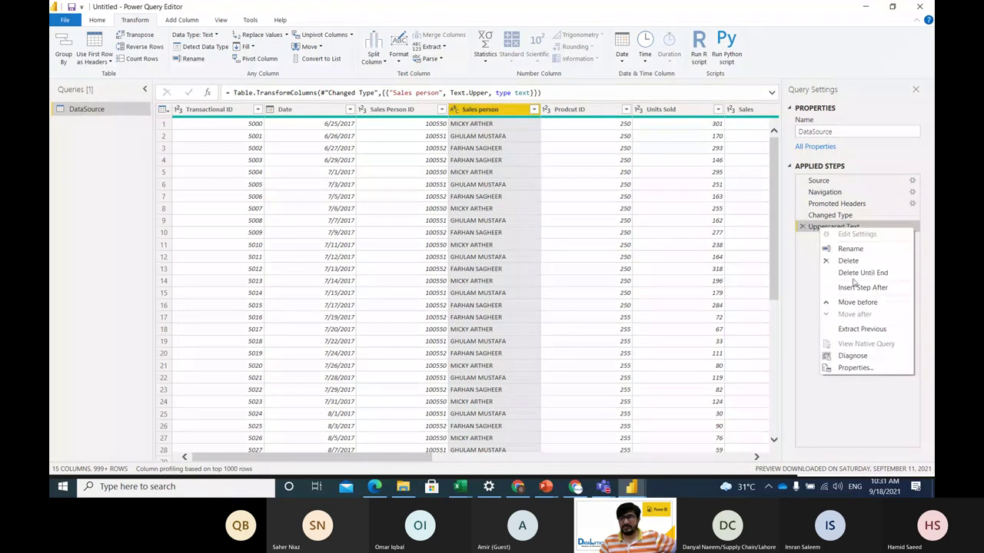
{"action": "left_click", "coordinate": [856, 252]}
{"action": "type", "text": "names_caps"}
{"action": "key", "text": "Return"}
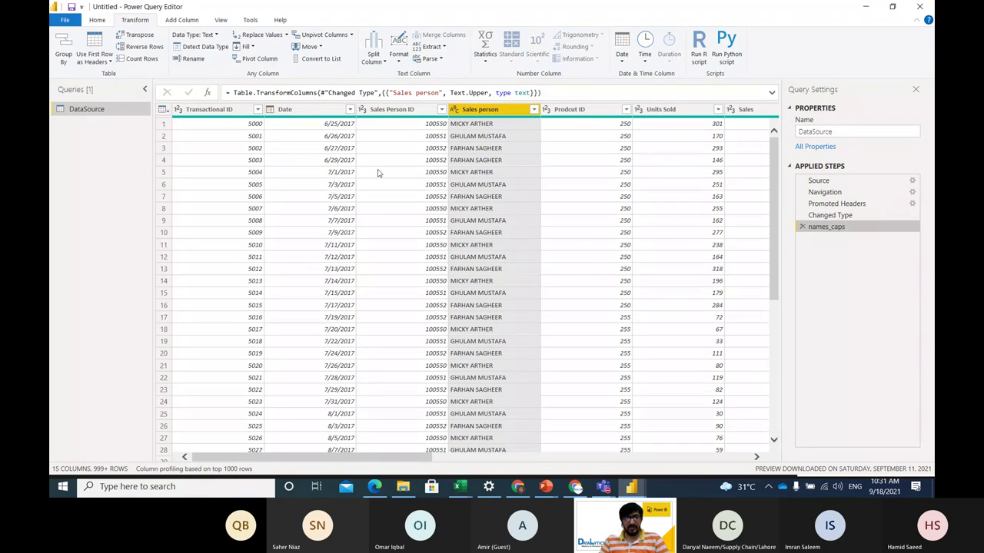
{"action": "left_click_drag", "start_coordinate": [361, 460], "coordinate": [474, 461]}
Convert the Country column's values to UPPERCASE
{"action": "left_click", "coordinate": [556, 110]}
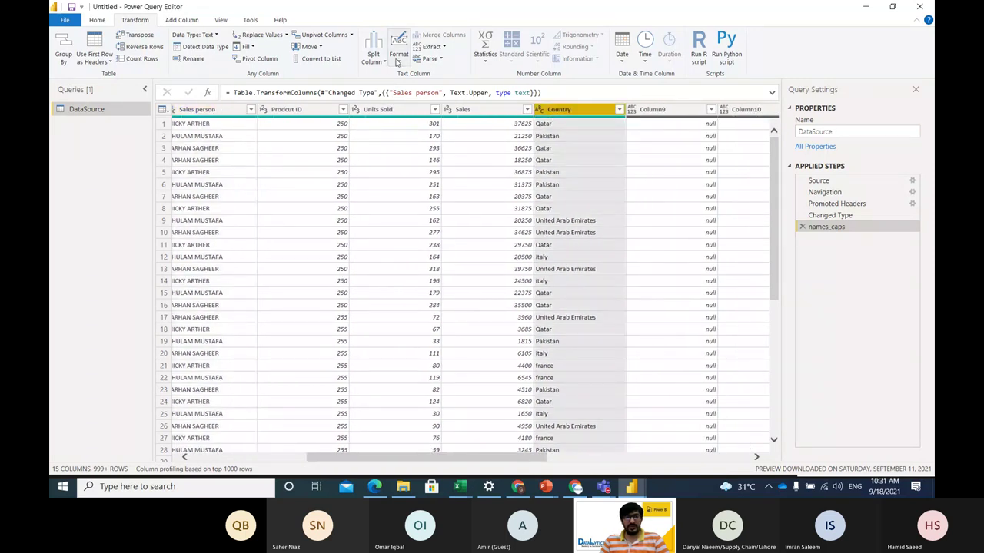
{"action": "left_click", "coordinate": [398, 60]}
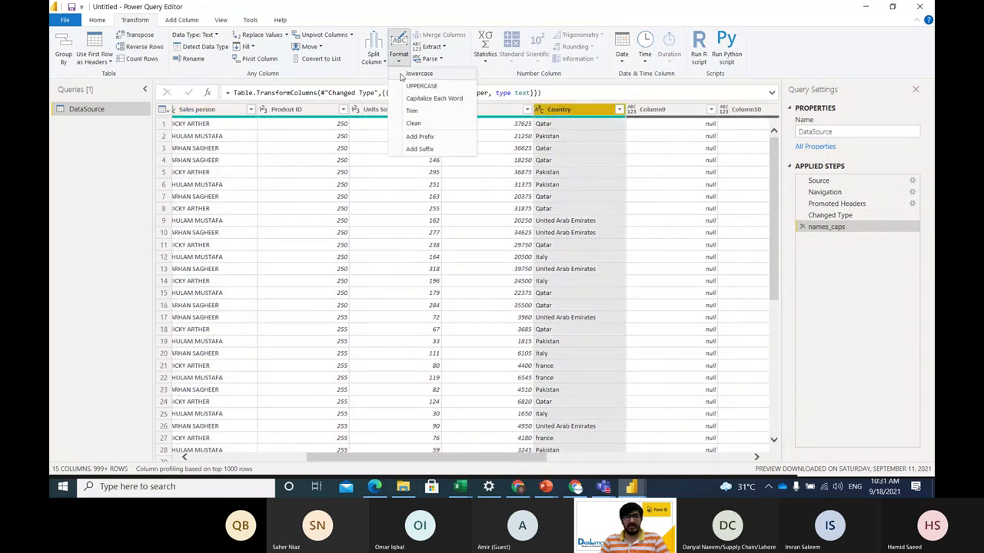
{"action": "left_click", "coordinate": [440, 87]}
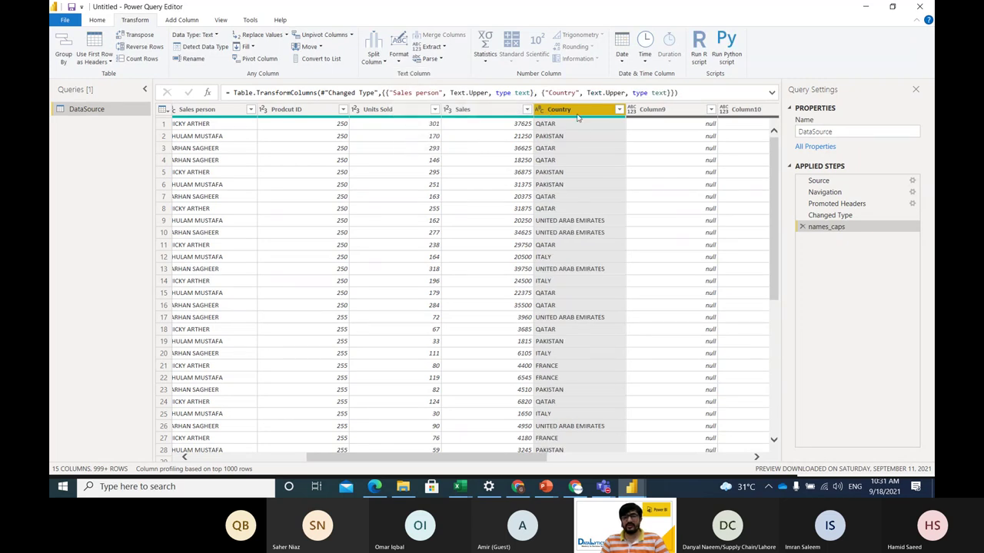
Remove the empty columns Column9 through Column15
{"action": "scroll", "coordinate": [459, 457], "scroll_direction": "right", "scroll_amount": 3}
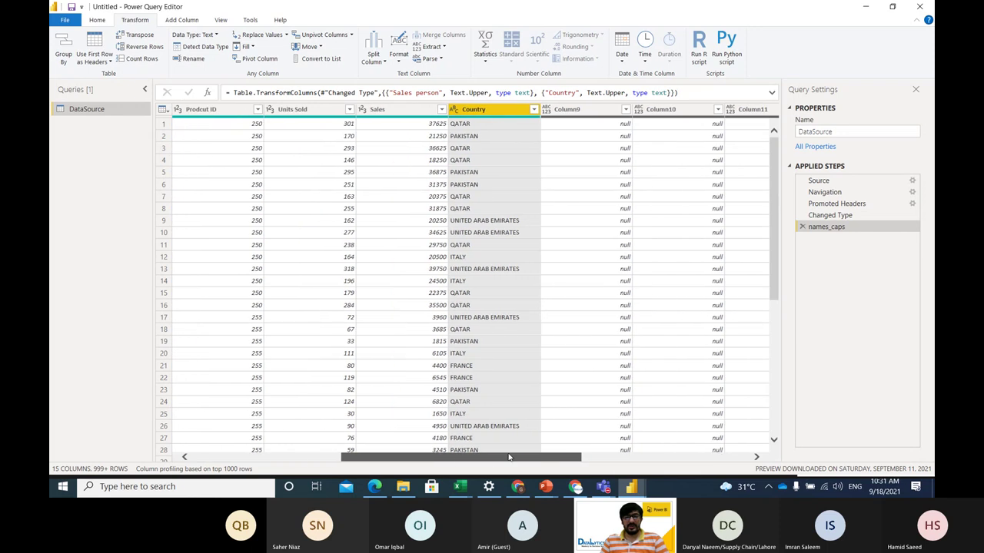
{"action": "left_click", "coordinate": [452, 111]}
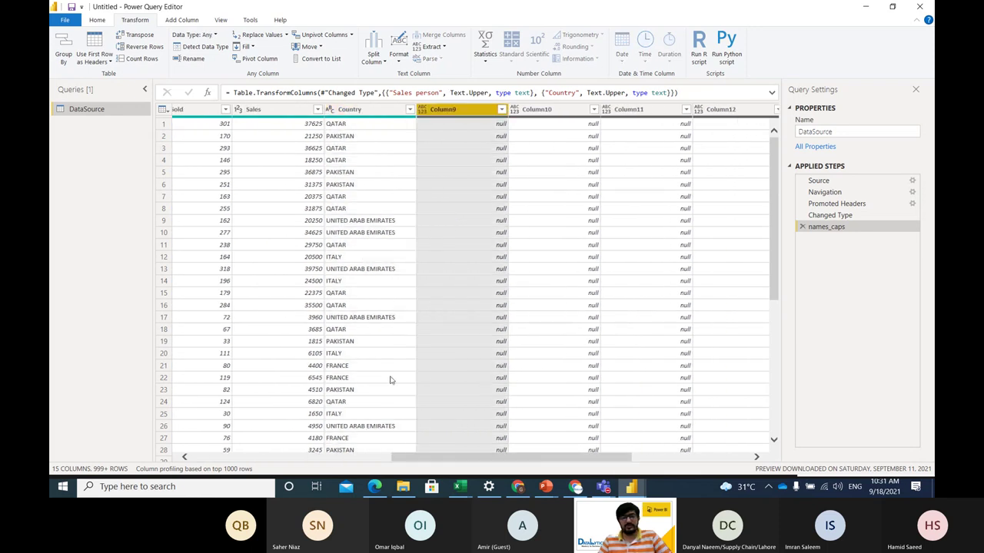
{"action": "scroll", "coordinate": [410, 462], "scroll_direction": "right", "scroll_amount": 4}
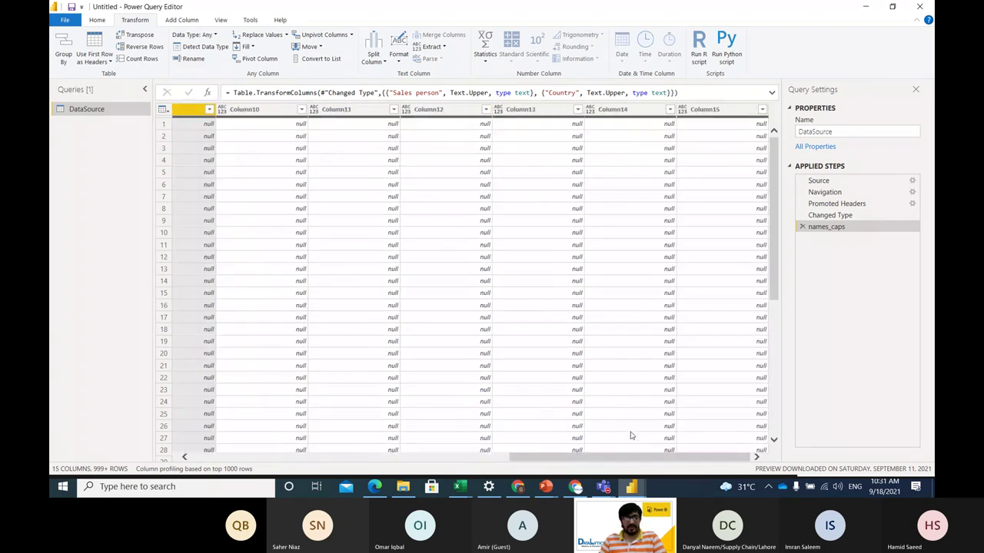
{"action": "left_click", "coordinate": [703, 110], "text": "shift"}
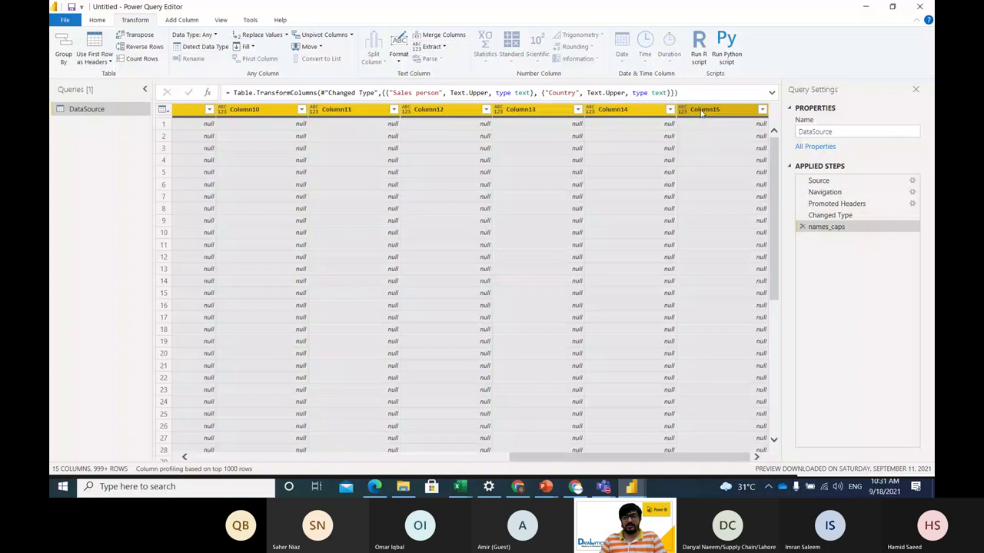
{"action": "right_click", "coordinate": [703, 112]}
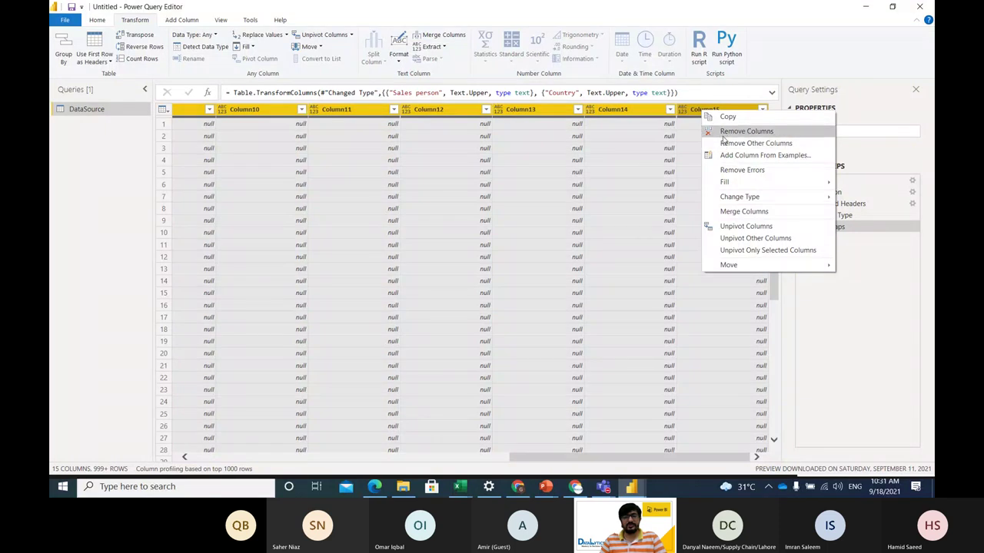
{"action": "left_click", "coordinate": [105, 22]}
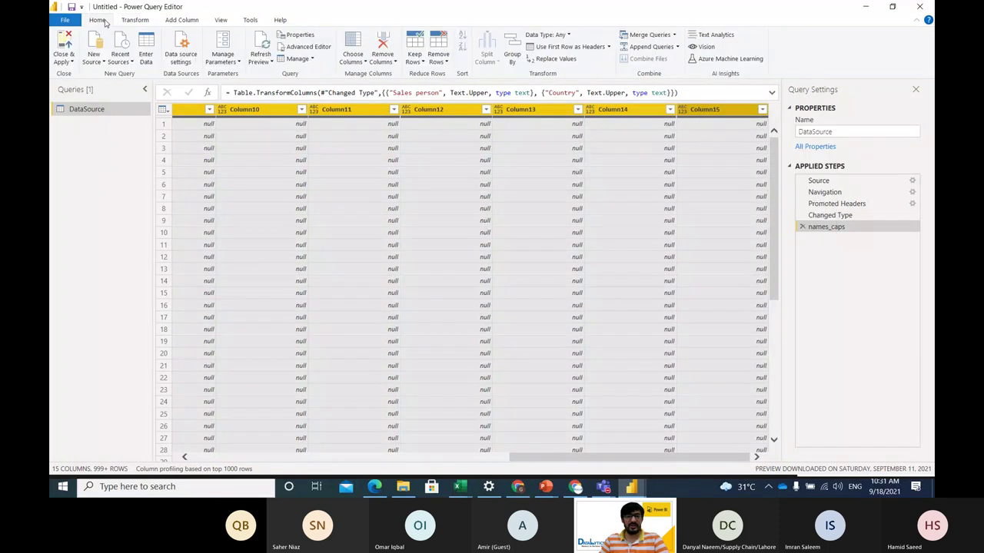
{"action": "left_click", "coordinate": [353, 59]}
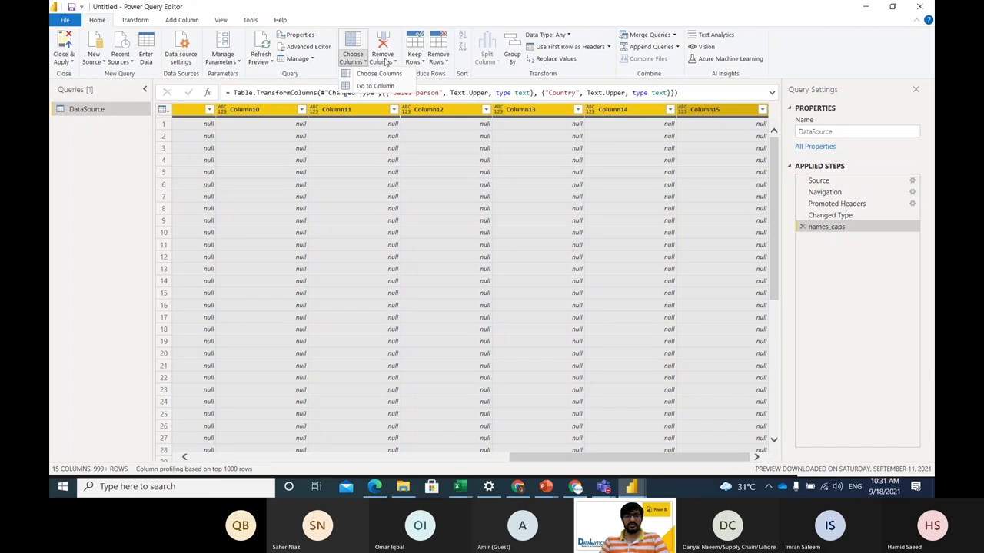
{"action": "left_click", "coordinate": [384, 56]}
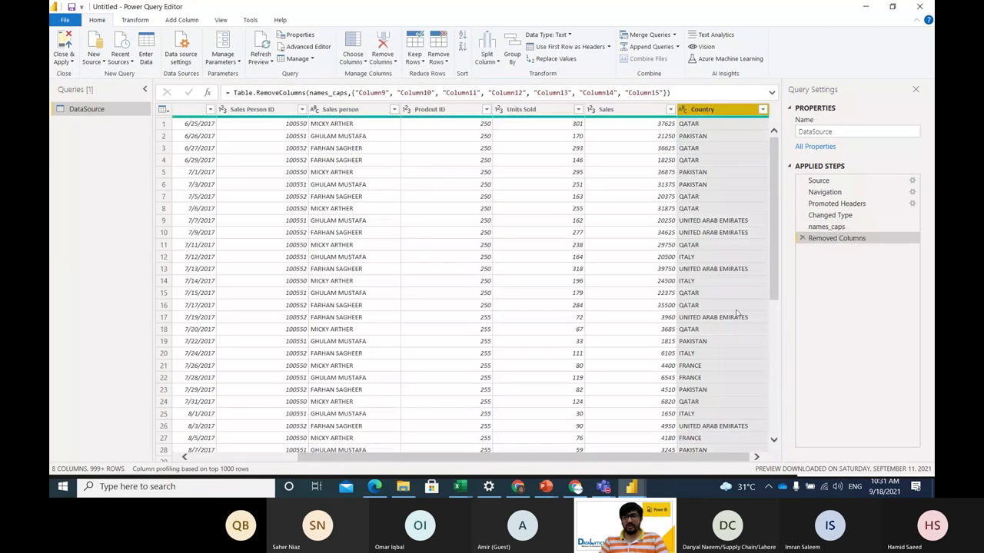
Rename the column removal step to extra_columns
{"action": "right_click", "coordinate": [824, 240]}
{"action": "left_click", "coordinate": [837, 264]}
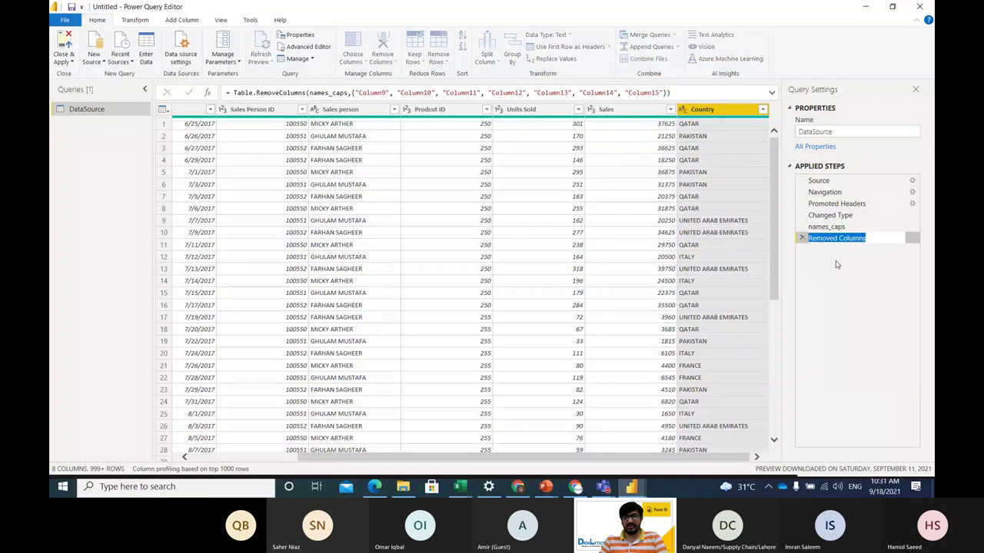
{"action": "type", "text": "extra columns"}
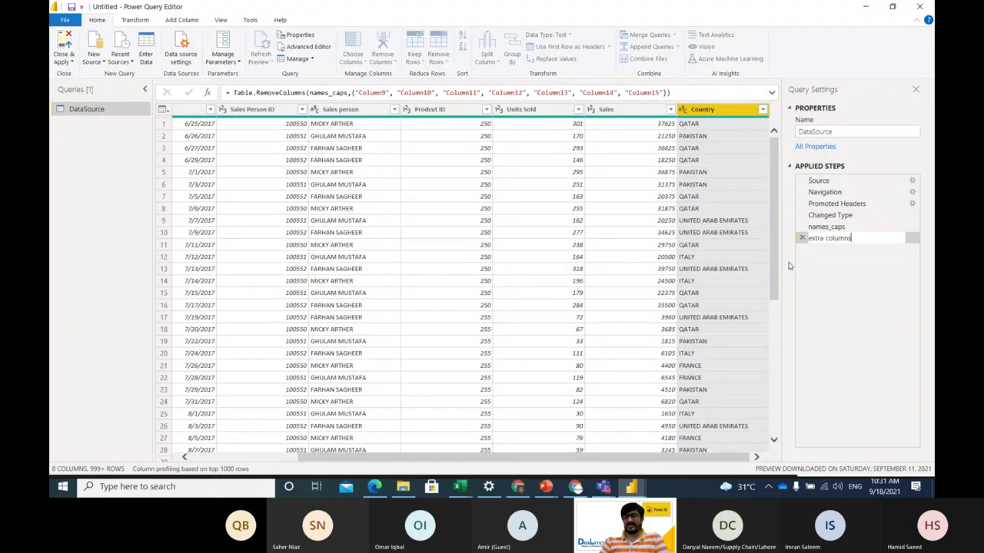
{"action": "left_click", "coordinate": [825, 240]}
{"action": "key", "text": "BackSpace"}
{"action": "type", "text": "_"}
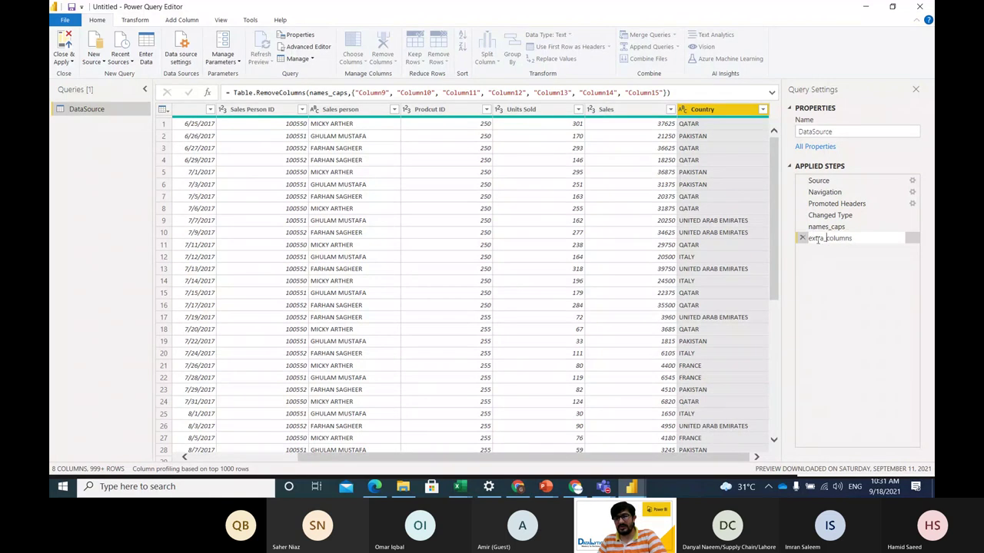
{"action": "left_click", "coordinate": [833, 275]}
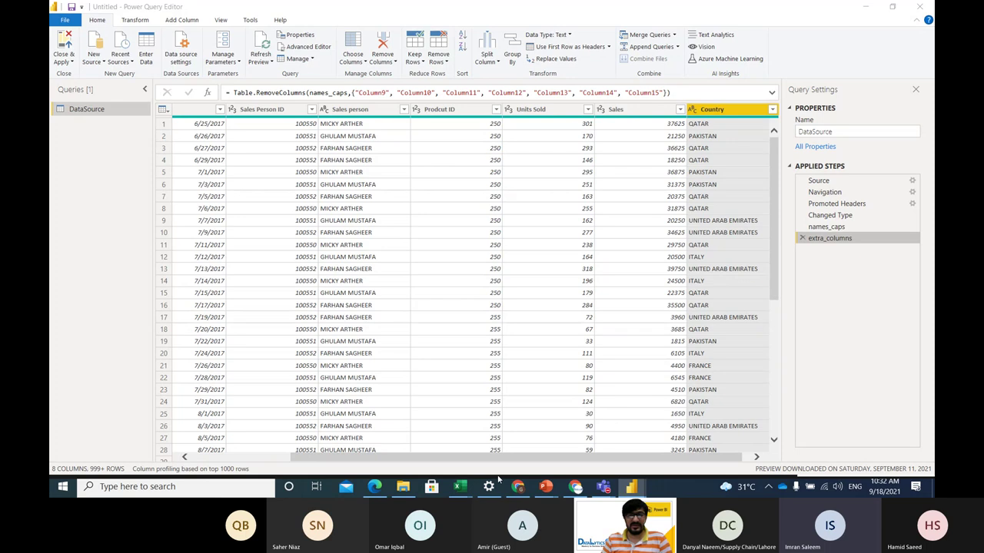
Change the Sales column's data type to Fixed decimal number
{"action": "left_click_drag", "start_coordinate": [475, 465], "coordinate": [375, 465]}
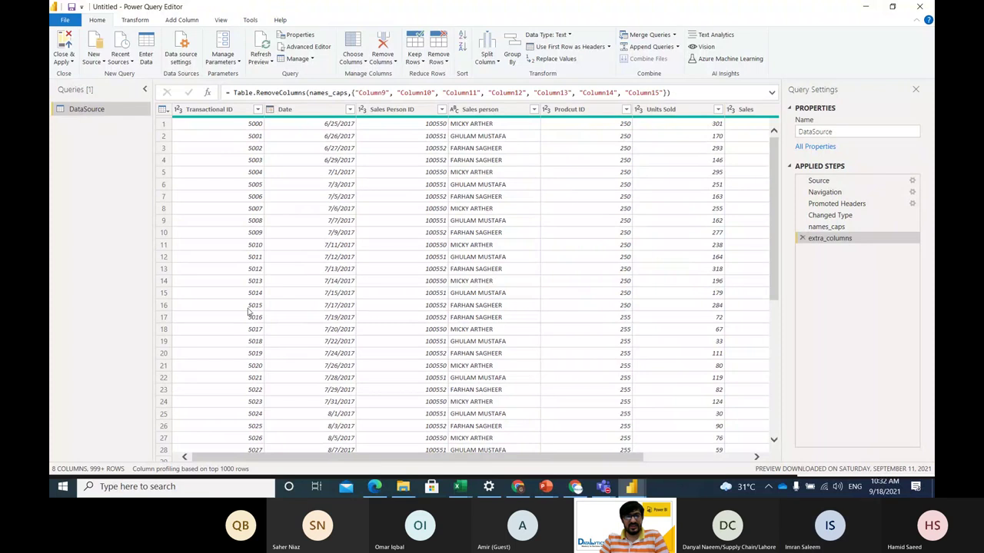
{"action": "scroll", "coordinate": [623, 459], "scroll_direction": "right", "scroll_amount": 2}
{"action": "scroll", "coordinate": [680, 441], "scroll_direction": "left", "scroll_amount": 1}
{"action": "scroll", "coordinate": [663, 440], "scroll_direction": "right", "scroll_amount": 3}
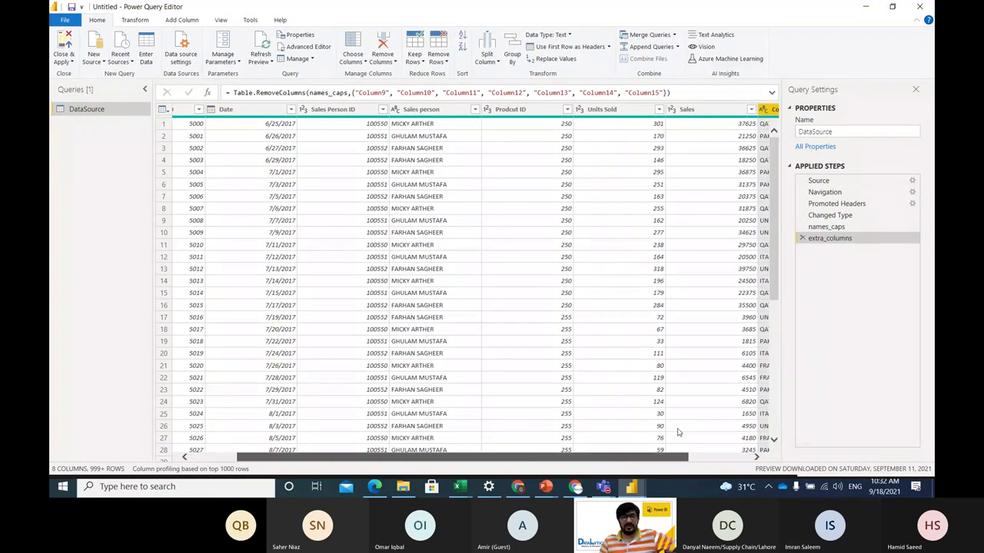
{"action": "left_click", "coordinate": [620, 113]}
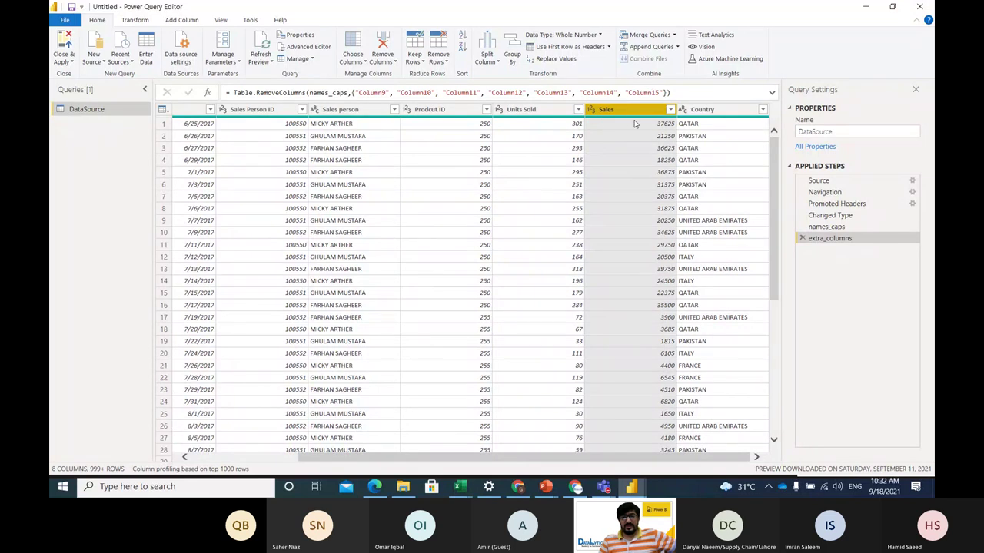
{"action": "left_click", "coordinate": [136, 21]}
{"action": "left_click", "coordinate": [212, 35]}
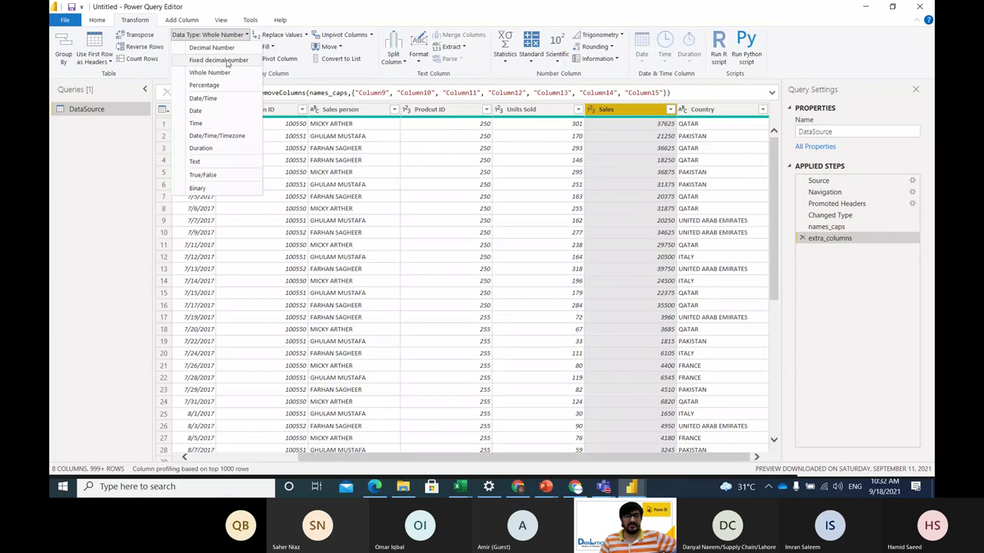
{"action": "left_click", "coordinate": [219, 60]}
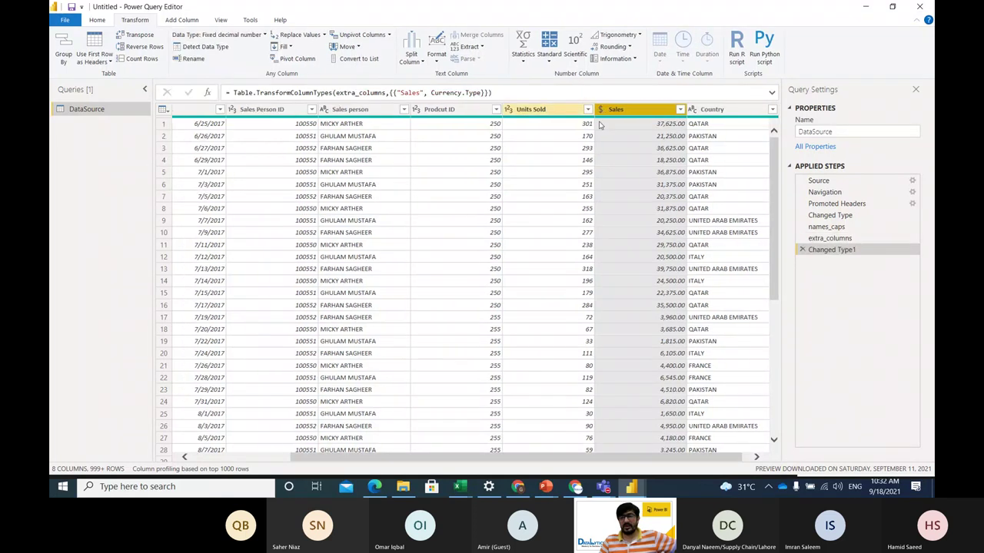
Rename the type-change step to decmical_sales
{"action": "right_click", "coordinate": [818, 250]}
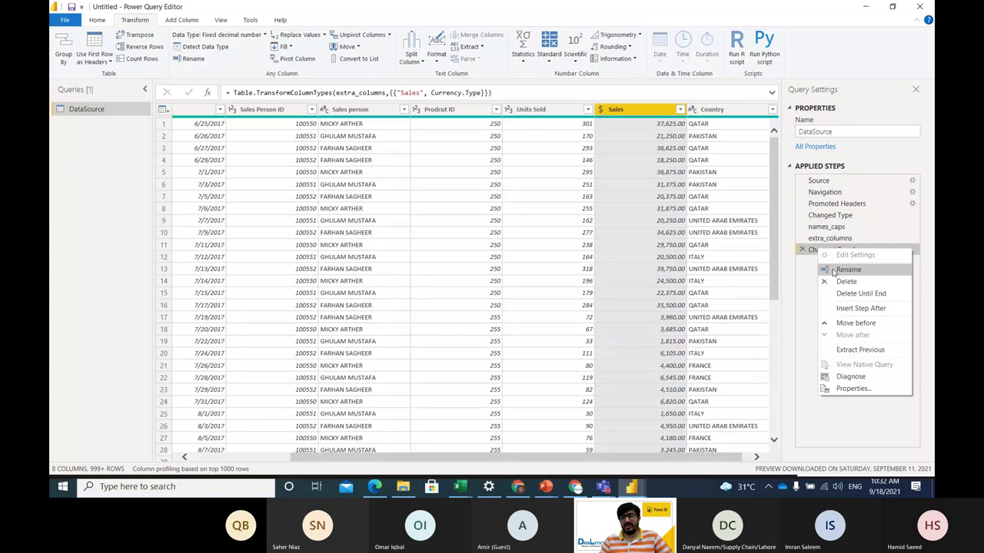
{"action": "left_click", "coordinate": [844, 269]}
{"action": "type", "text": "dec"}
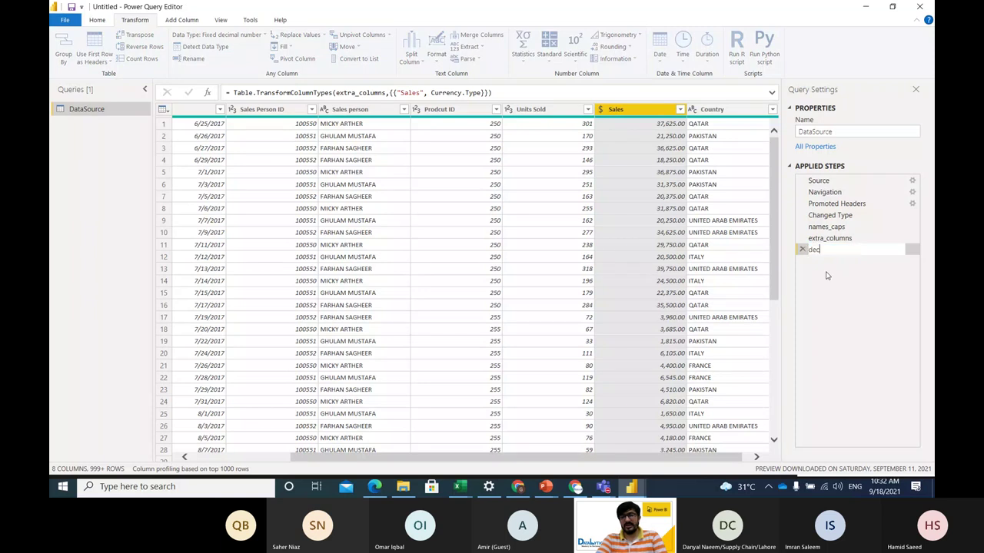
{"action": "type", "text": "mical_(sales"}
{"action": "key", "text": "BackSpace"}
{"action": "key", "text": "BackSpace"}
{"action": "key", "text": "BackSpace"}
{"action": "key", "text": "BackSpace"}
{"action": "key", "text": "BackSpace"}
{"action": "key", "text": "BackSpace"}
{"action": "type", "text": "sales"}
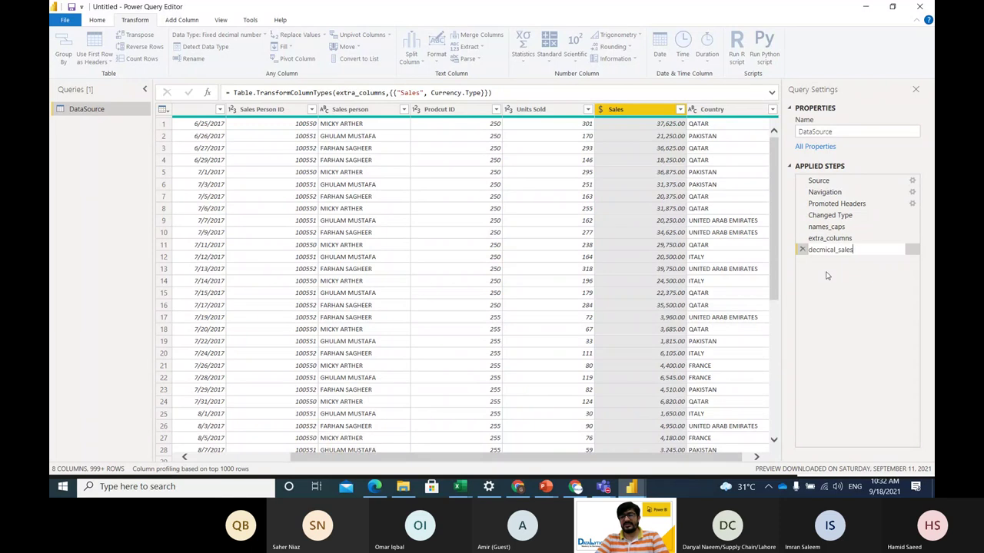
{"action": "key", "text": "Return"}
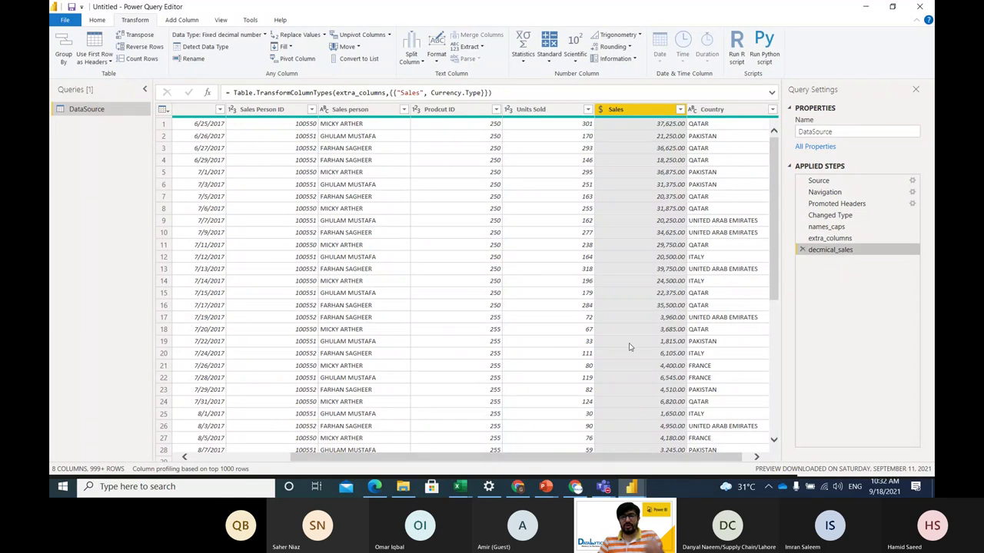
Select the Sales person, Sales Person ID and Date columns, then bring up the PowerPoint windows
{"action": "left_click_drag", "start_coordinate": [507, 458], "coordinate": [313, 460]}
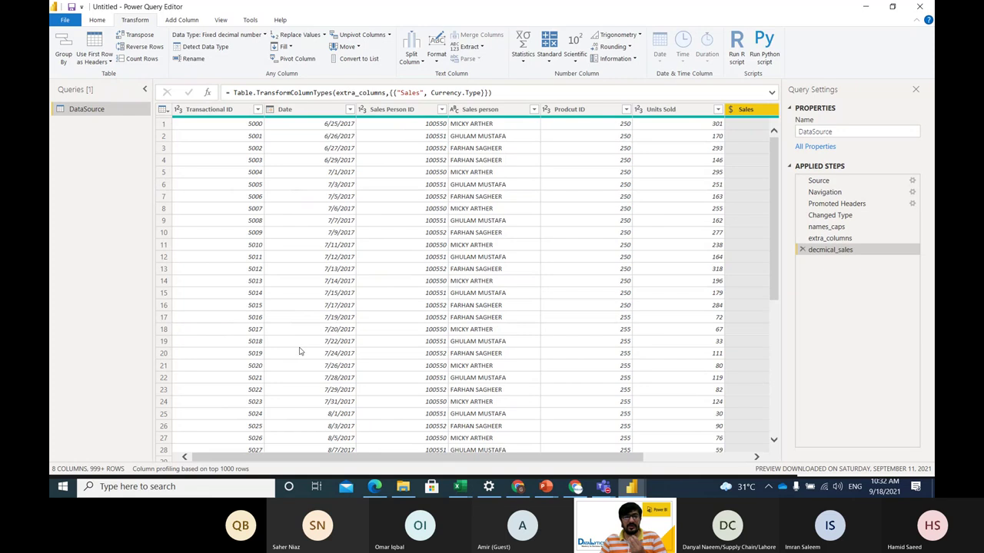
{"action": "left_click", "coordinate": [471, 114]}
{"action": "left_click", "coordinate": [396, 109]}
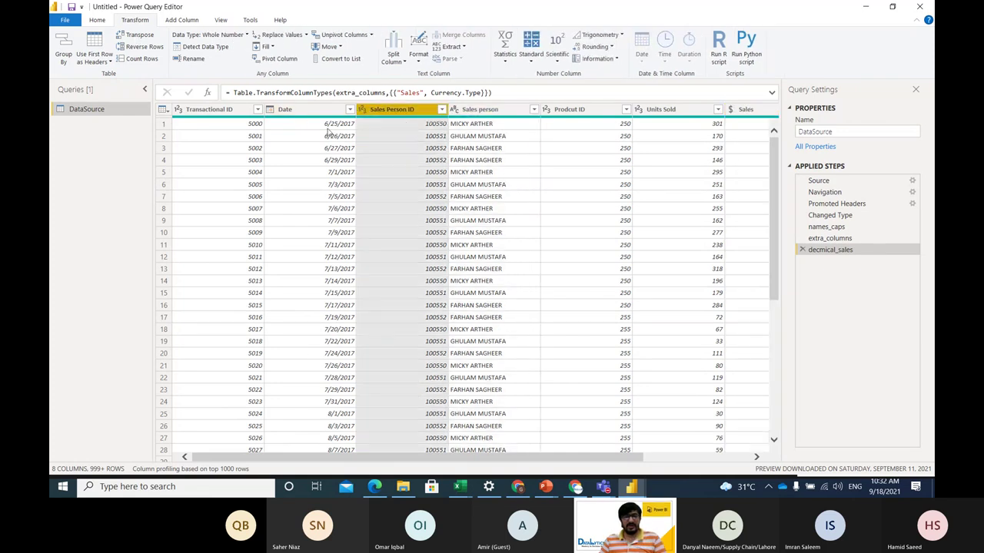
{"action": "left_click", "coordinate": [312, 111]}
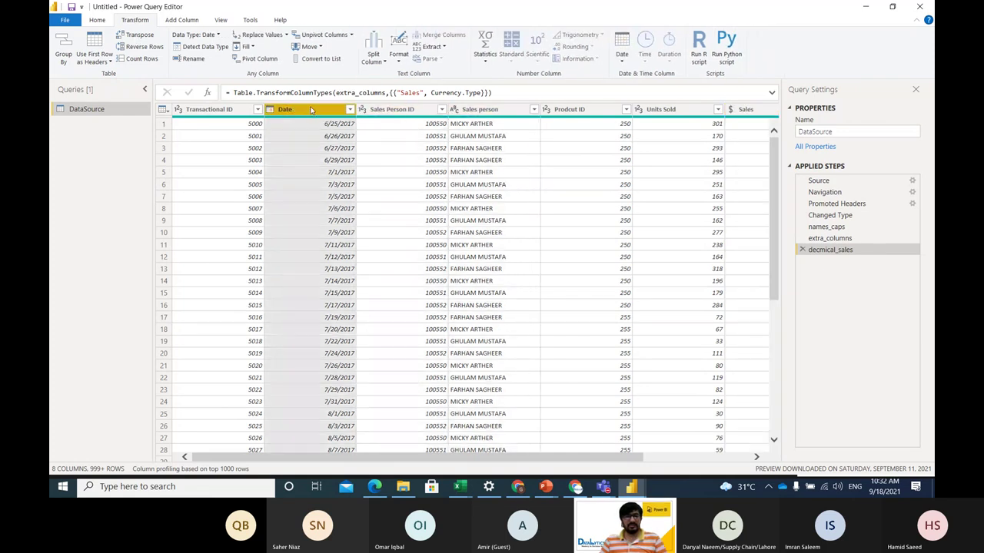
{"action": "left_click", "coordinate": [545, 487]}
Open the training deck and view the column quality, column profile and unpivot columns slides
{"action": "left_click", "coordinate": [660, 435]}
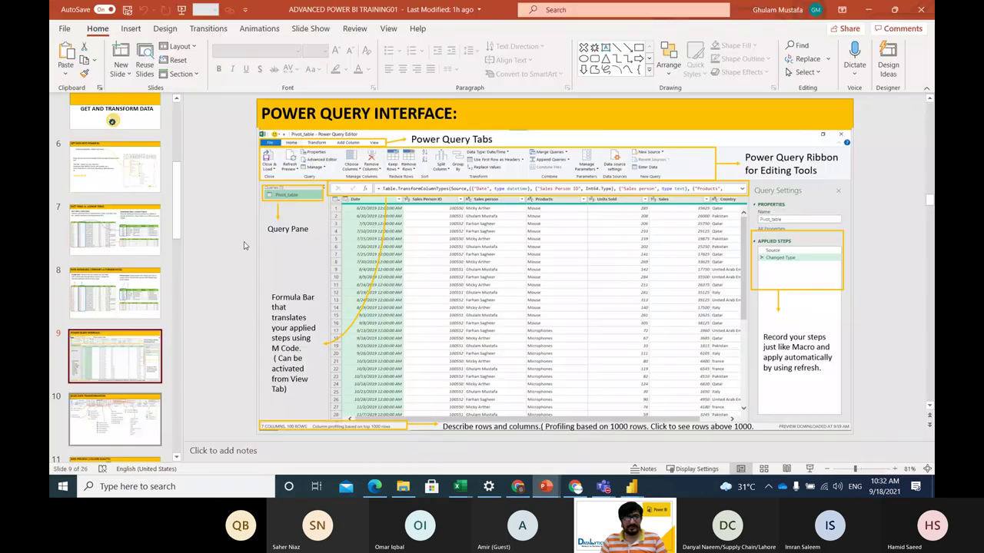
{"action": "scroll", "coordinate": [134, 338], "scroll_direction": "down", "scroll_amount": 2}
{"action": "left_click", "coordinate": [126, 382]}
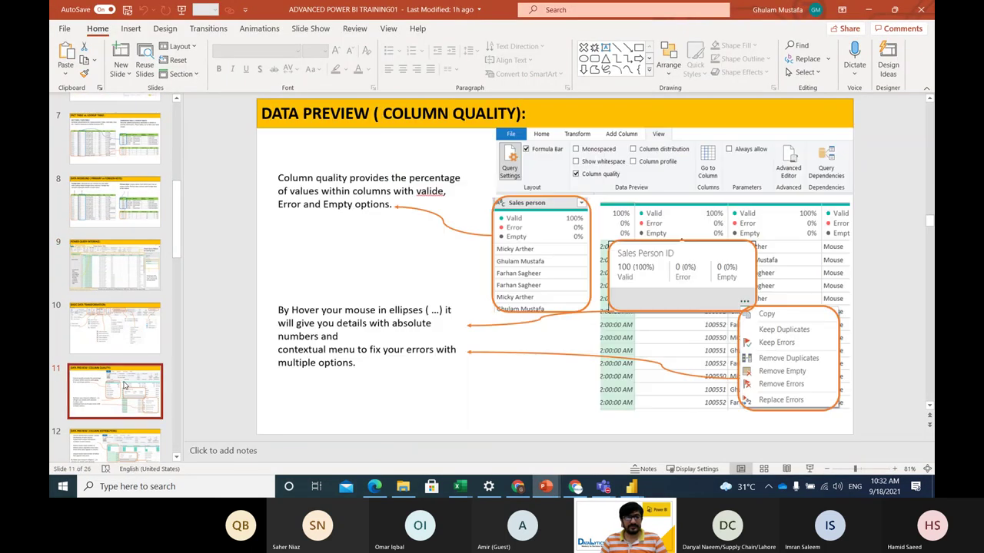
{"action": "scroll", "coordinate": [127, 319], "scroll_direction": "down", "scroll_amount": 2}
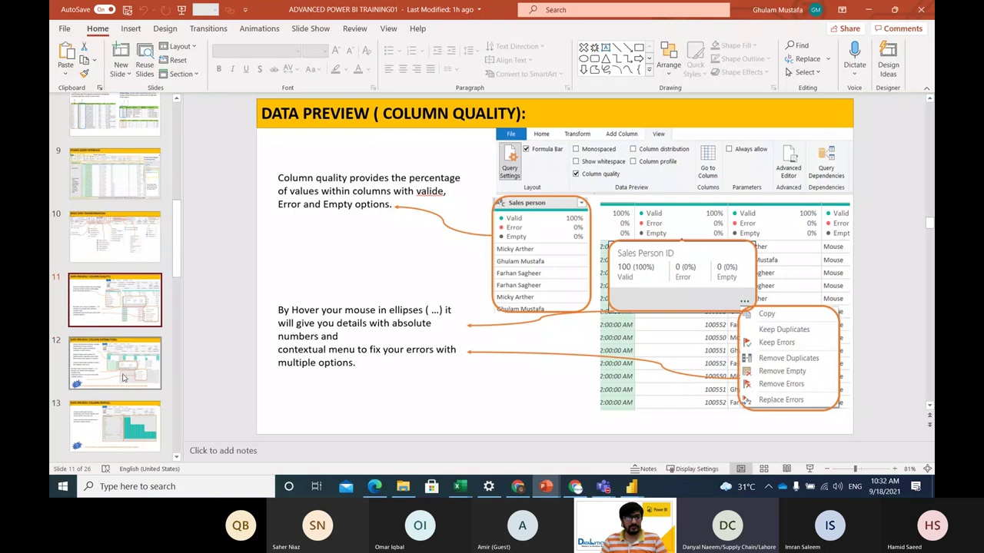
{"action": "left_click", "coordinate": [129, 407]}
{"action": "scroll", "coordinate": [128, 396], "scroll_direction": "down", "scroll_amount": 2}
{"action": "left_click", "coordinate": [128, 394]}
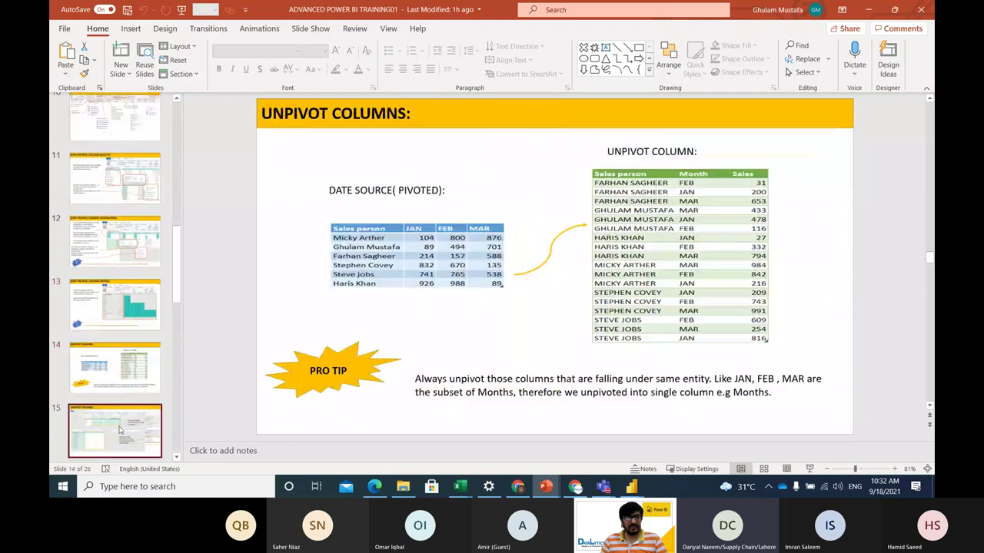
{"action": "left_click", "coordinate": [128, 423]}
View the M Language syntax and merge queries slides, revisit the get-data slide, and return to Power Query
{"action": "scroll", "coordinate": [127, 408], "scroll_direction": "down", "scroll_amount": 2}
{"action": "left_click", "coordinate": [127, 403]}
{"action": "scroll", "coordinate": [128, 400], "scroll_direction": "down", "scroll_amount": 2}
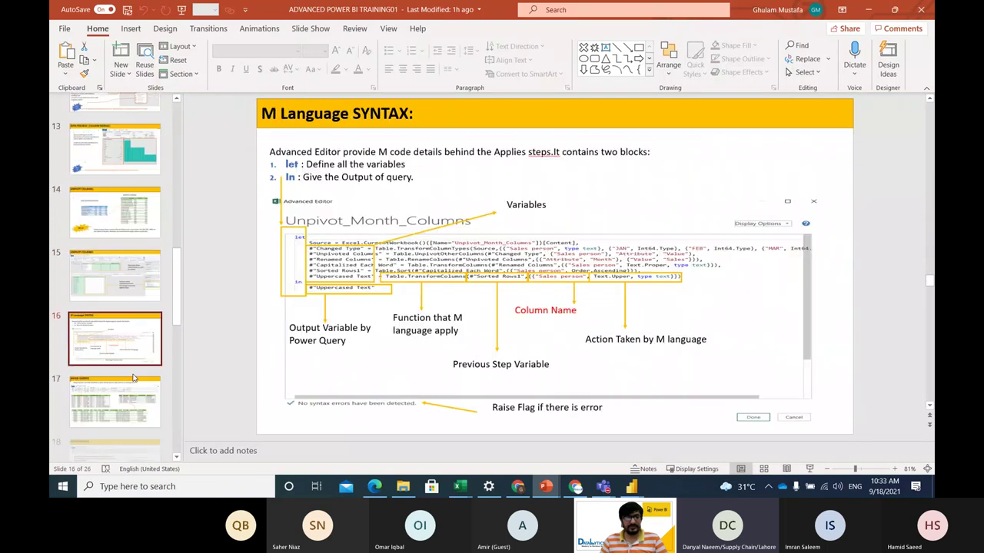
{"action": "left_click", "coordinate": [136, 377]}
{"action": "left_click", "coordinate": [137, 431]}
{"action": "scroll", "coordinate": [141, 384], "scroll_direction": "down", "scroll_amount": 2}
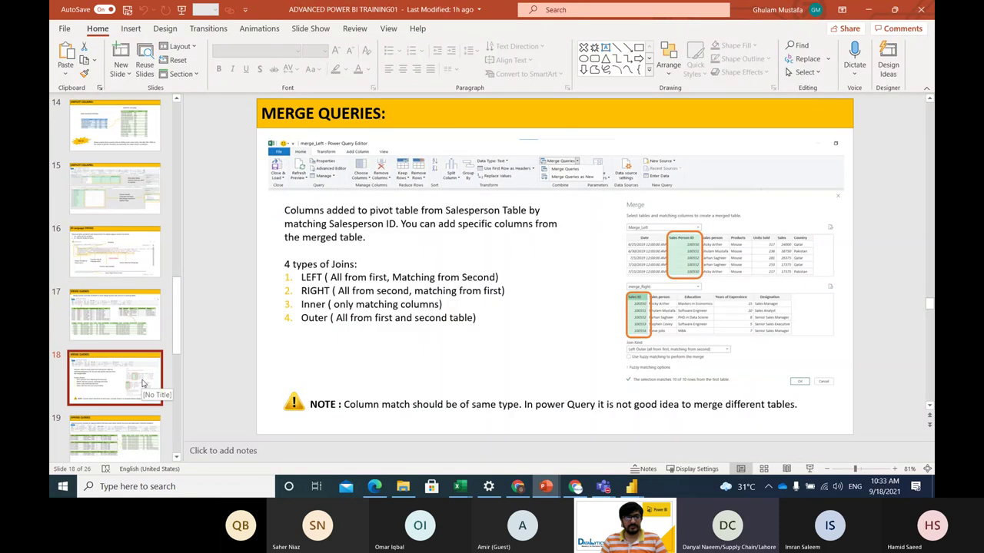
{"action": "scroll", "coordinate": [142, 382], "scroll_direction": "up", "scroll_amount": 15}
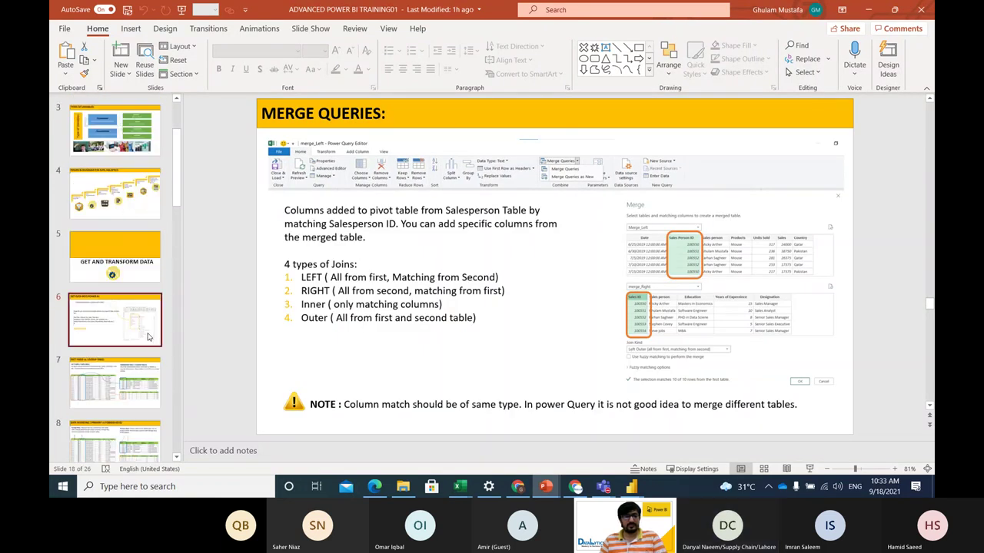
{"action": "left_click", "coordinate": [149, 337]}
{"action": "key", "text": "alt+Tab"}
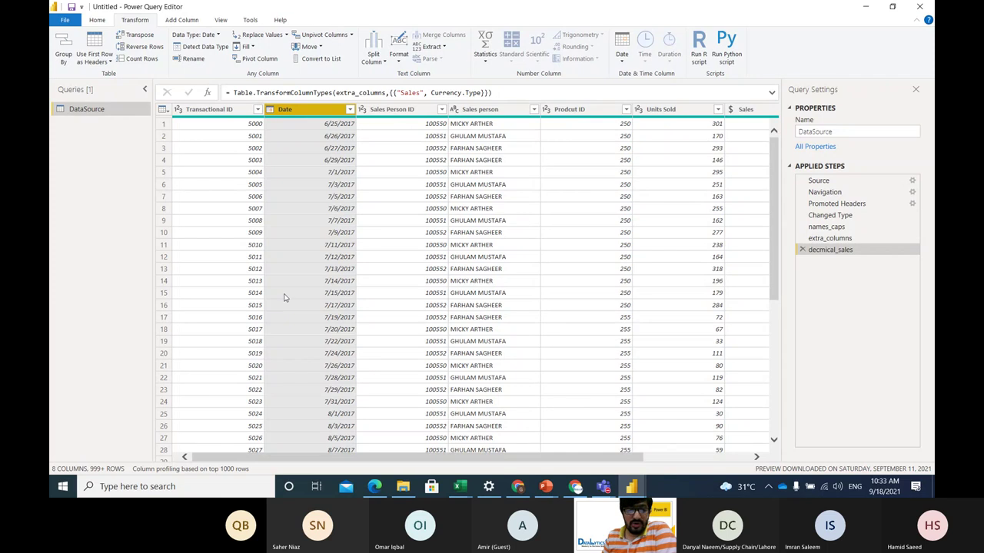
{"action": "scroll", "coordinate": [315, 229], "scroll_direction": "down", "scroll_amount": 1}
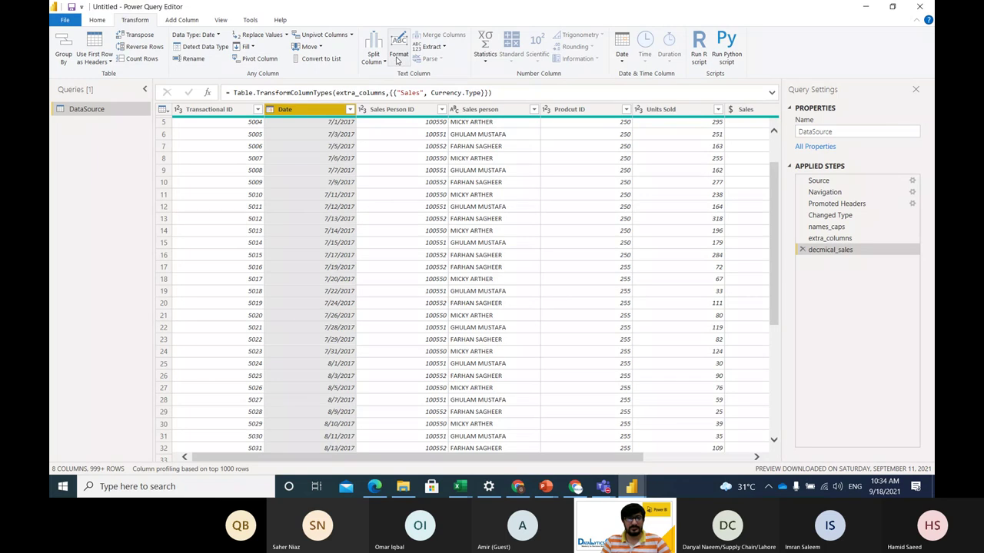
{"action": "left_click", "coordinate": [382, 61]}
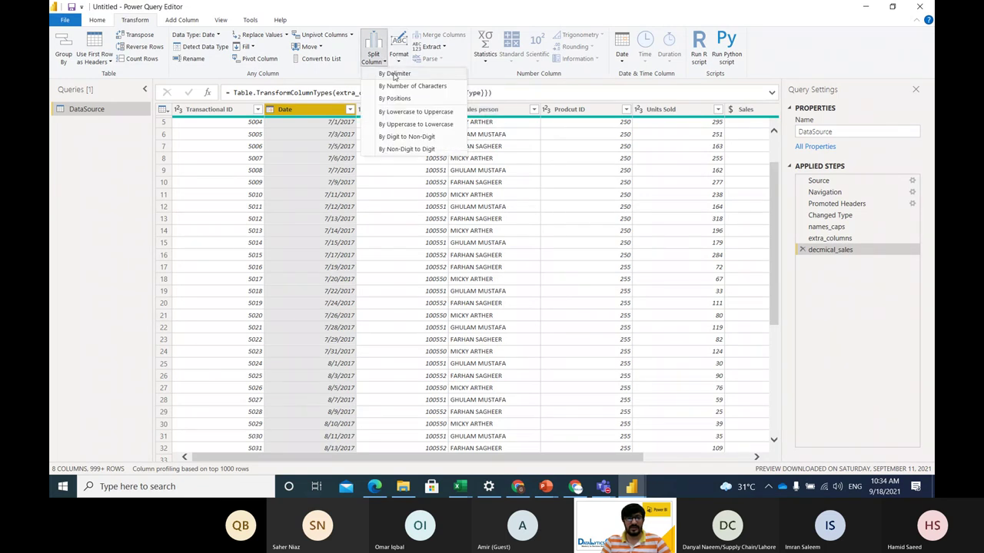
{"action": "left_click", "coordinate": [394, 74]}
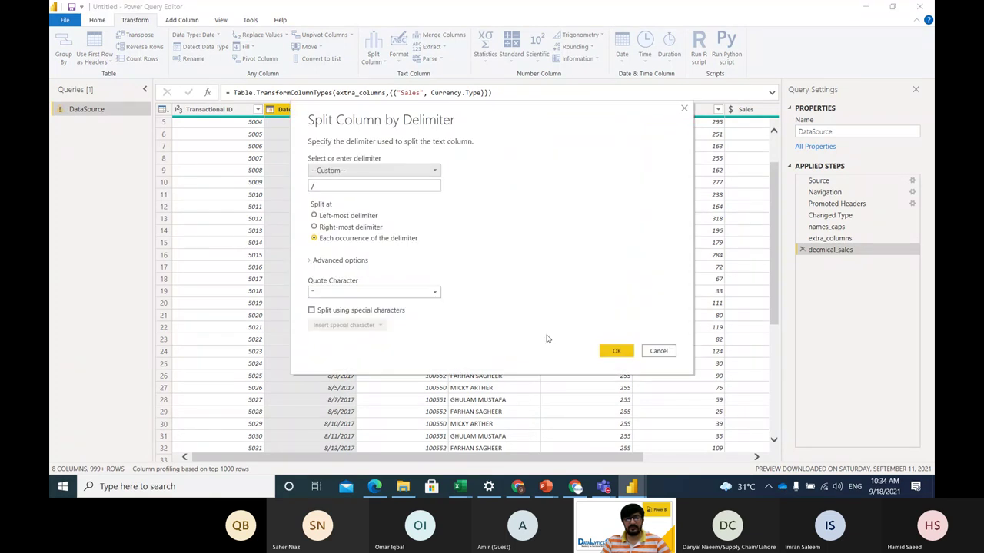
{"action": "left_click", "coordinate": [658, 351]}
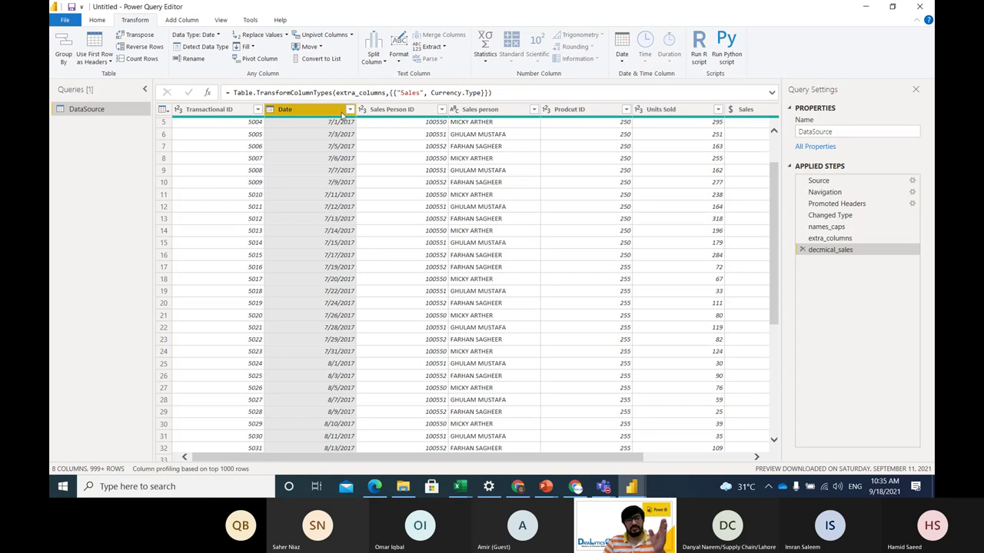
{"action": "mouse_move", "coordinate": [388, 125]}
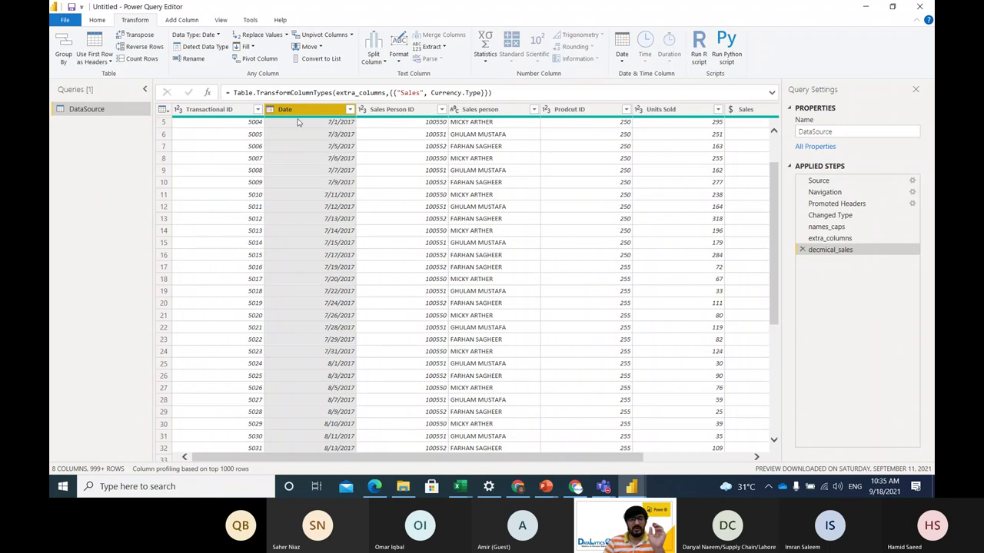
{"action": "left_click", "coordinate": [181, 20]}
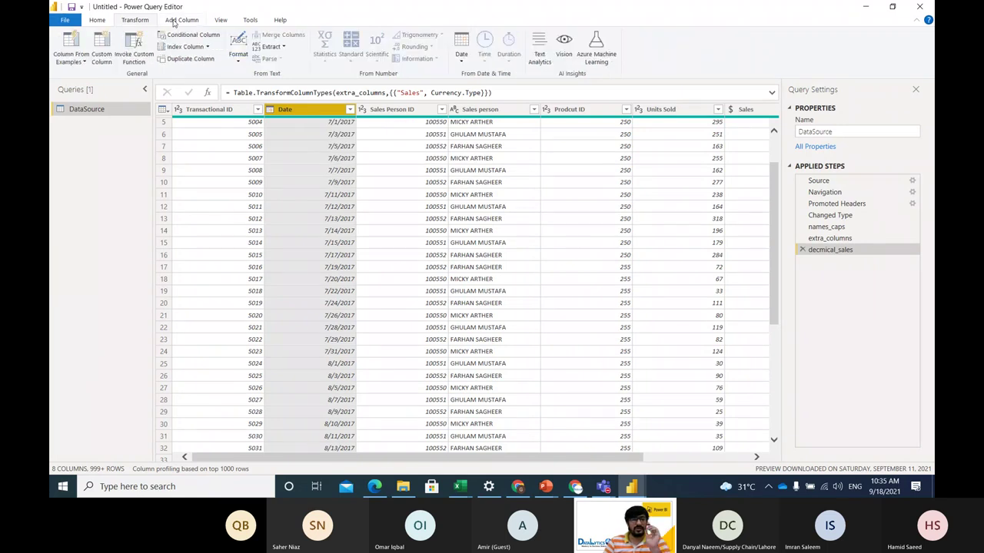
{"action": "left_click", "coordinate": [190, 58]}
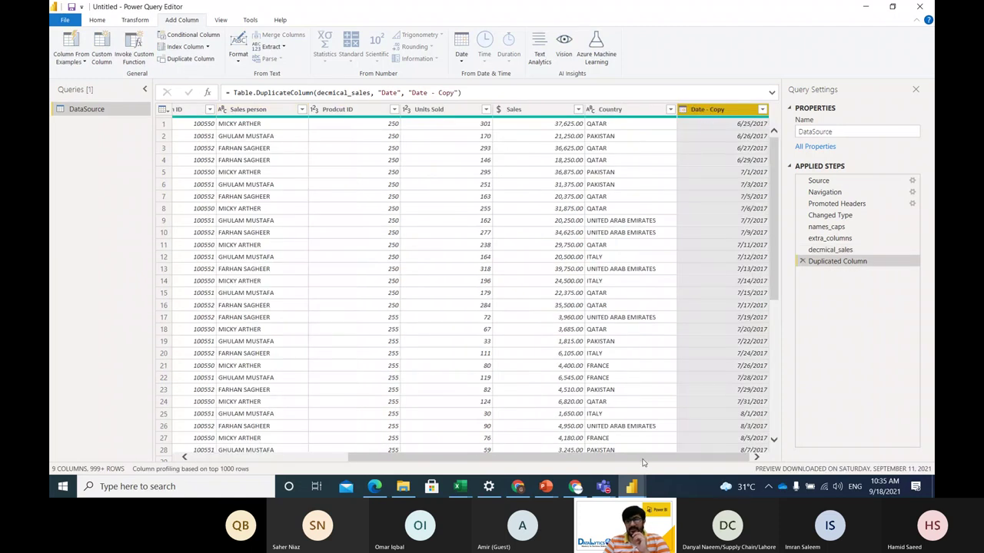
{"action": "left_click_drag", "start_coordinate": [646, 457], "coordinate": [315, 494]}
{"action": "left_click", "coordinate": [315, 113]}
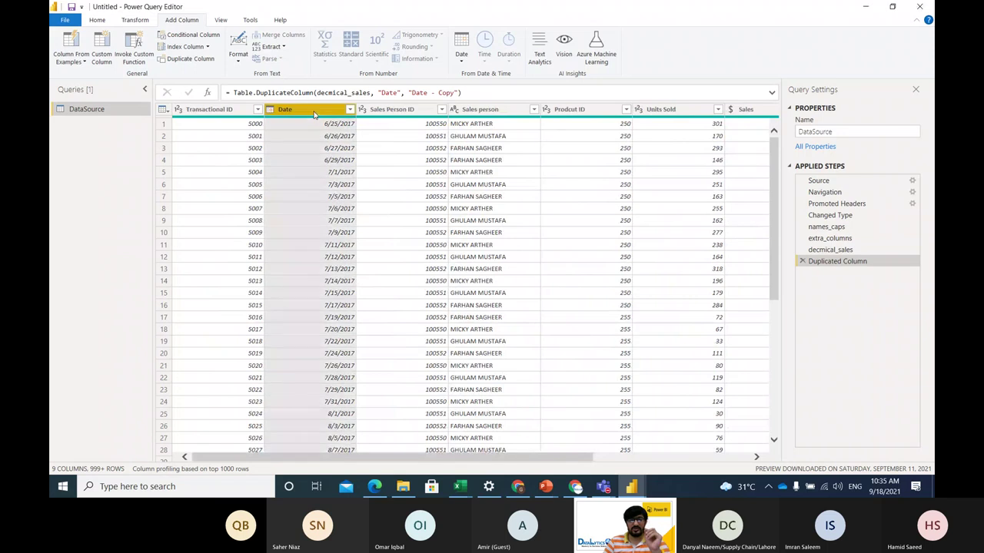
{"action": "left_click_drag", "start_coordinate": [419, 459], "coordinate": [599, 469]}
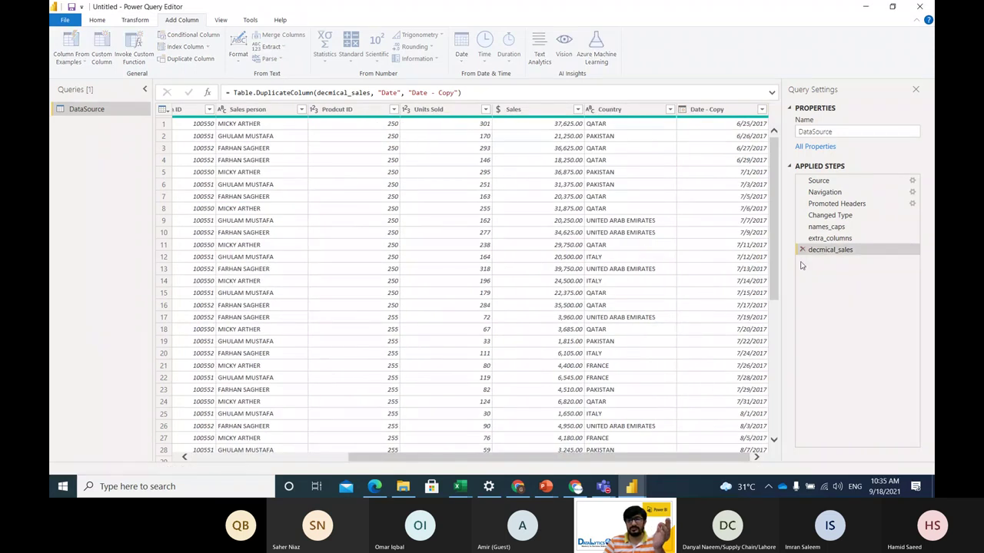
{"action": "left_click", "coordinate": [801, 261]}
{"action": "left_click_drag", "start_coordinate": [390, 460], "coordinate": [292, 461]}
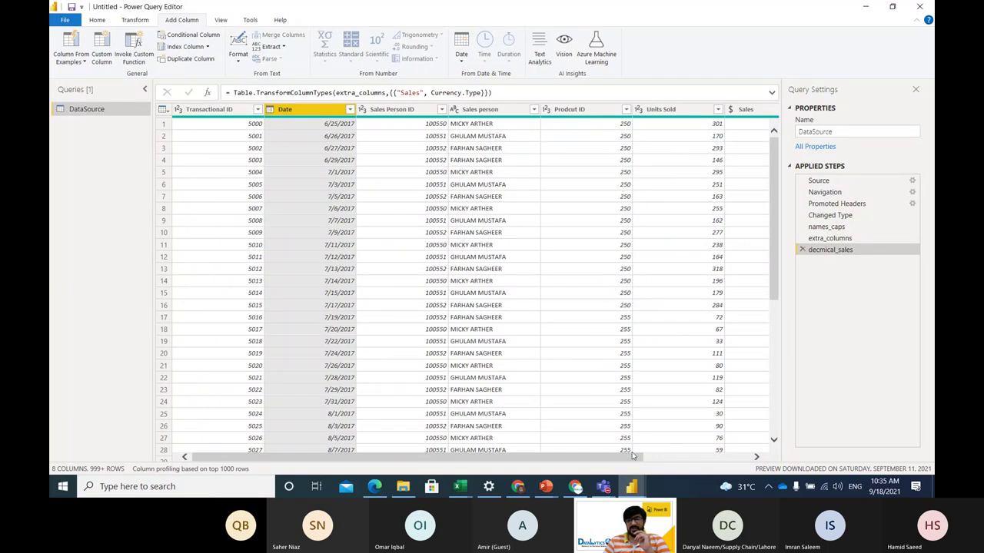
{"action": "left_click_drag", "start_coordinate": [641, 460], "coordinate": [749, 460]}
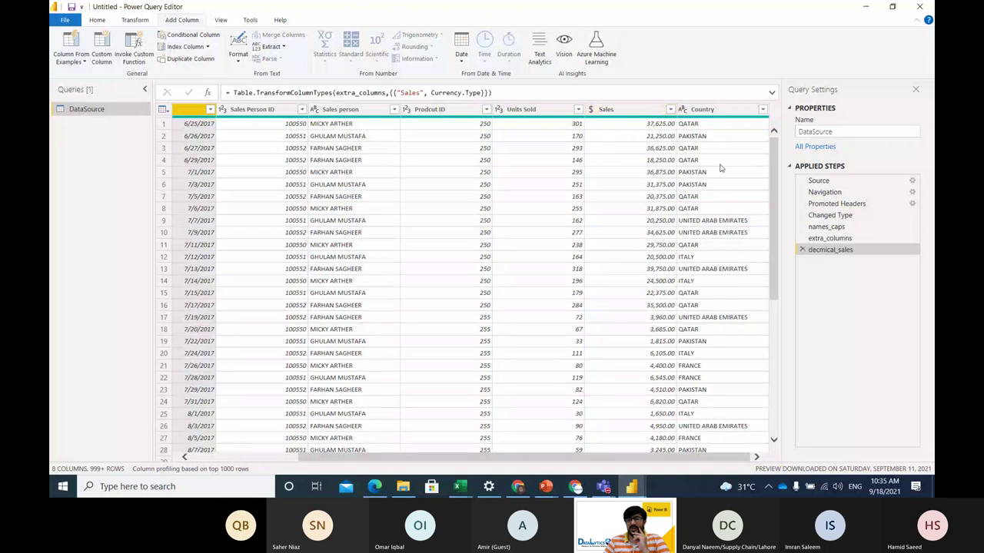
Remove the decmical_sales currency step and try other Sales data types, cancelling the repeated change
{"action": "left_click", "coordinate": [801, 250]}
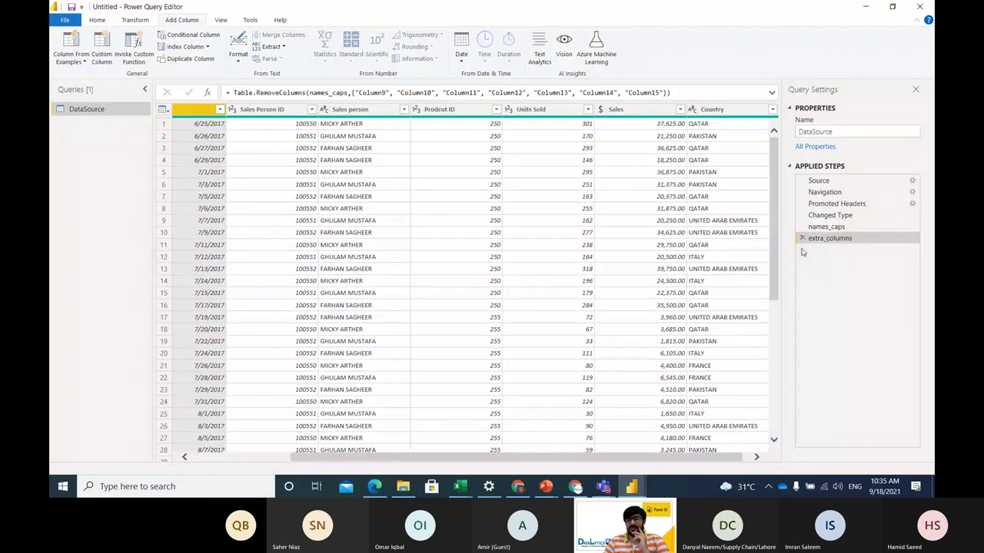
{"action": "left_click", "coordinate": [633, 112]}
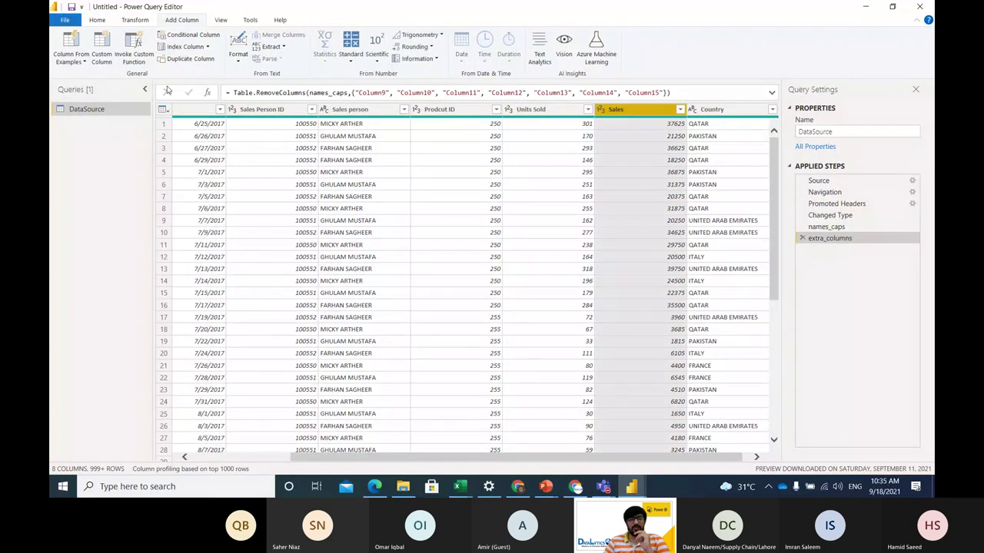
{"action": "left_click", "coordinate": [133, 20]}
{"action": "left_click", "coordinate": [240, 36]}
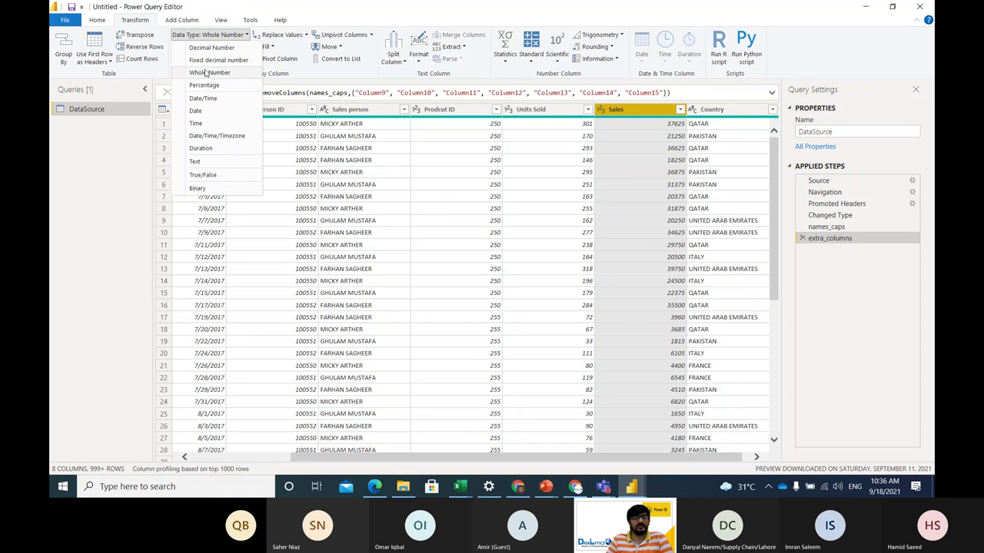
{"action": "left_click", "coordinate": [219, 60]}
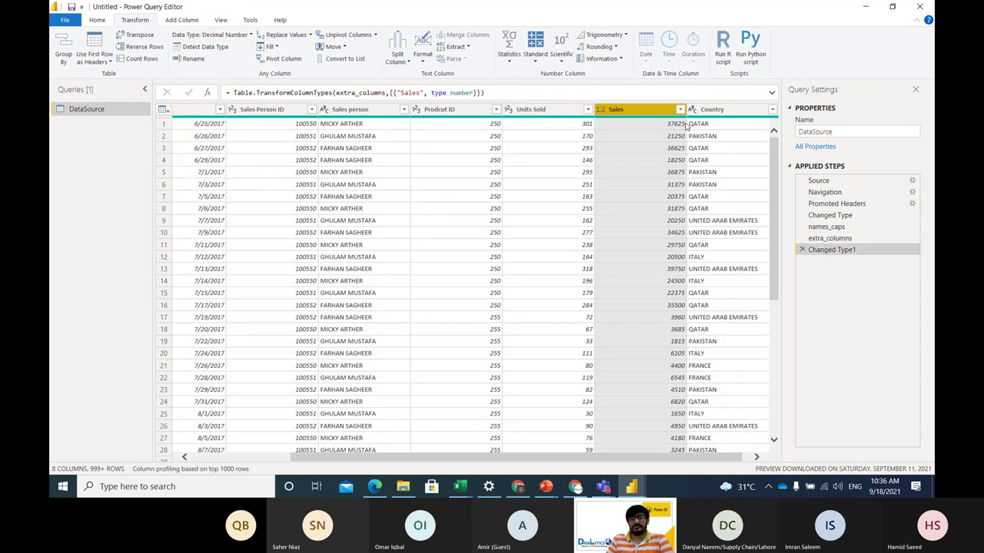
{"action": "right_click", "coordinate": [606, 112]}
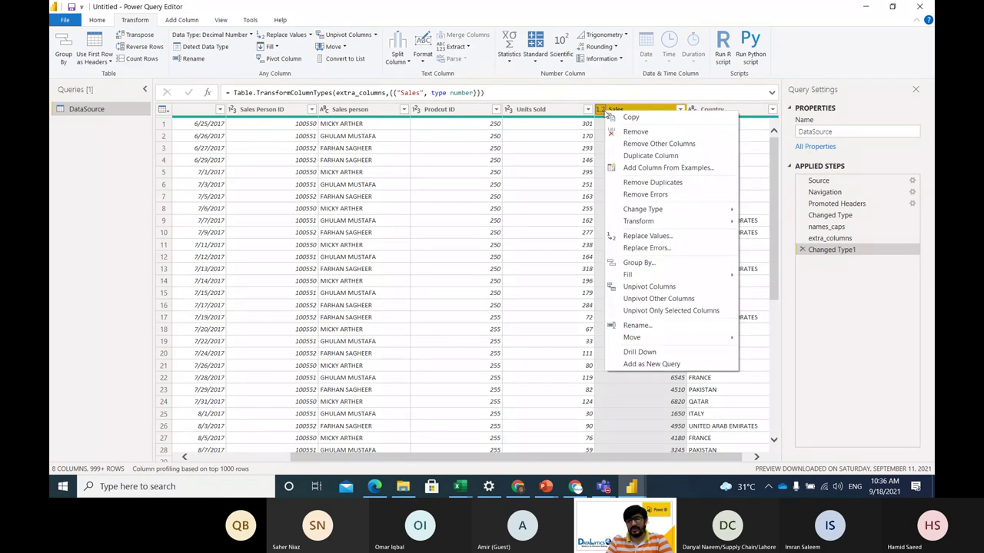
{"action": "mouse_move", "coordinate": [650, 221]}
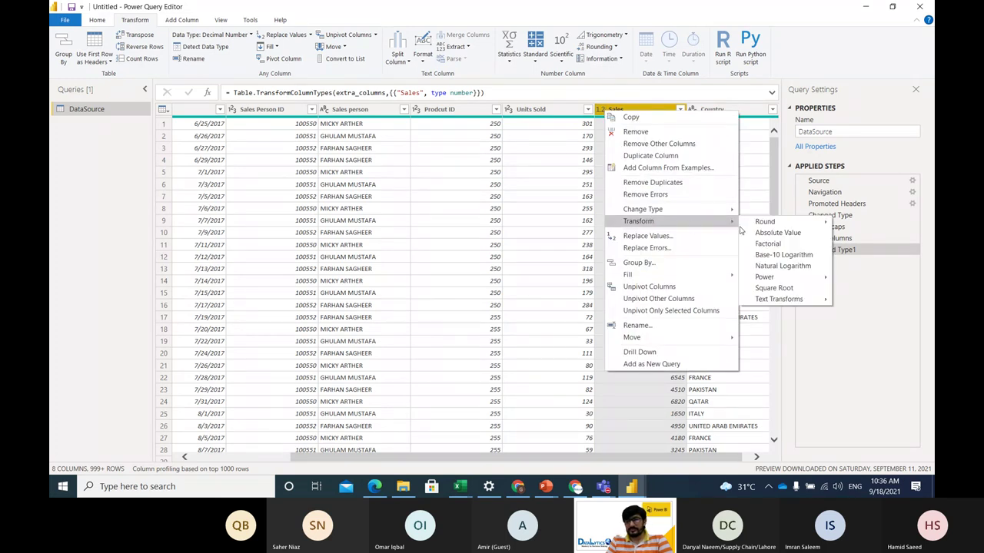
{"action": "mouse_move", "coordinate": [790, 300]}
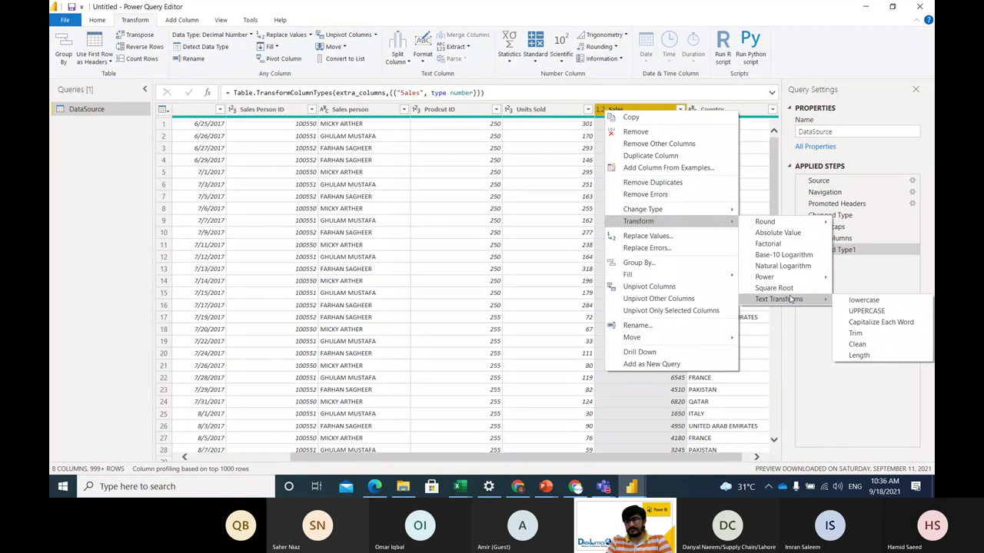
{"action": "left_click", "coordinate": [225, 48]}
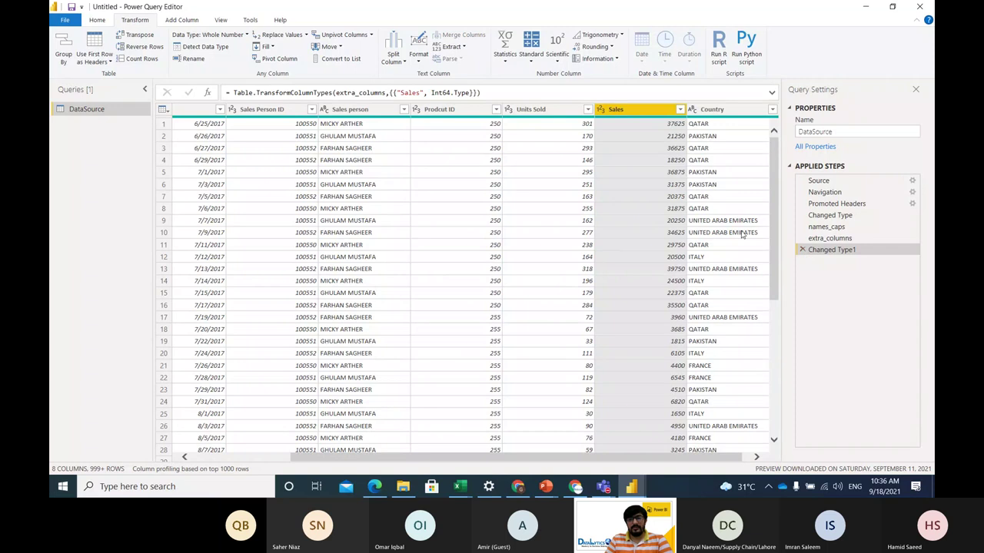
{"action": "left_click", "coordinate": [223, 36]}
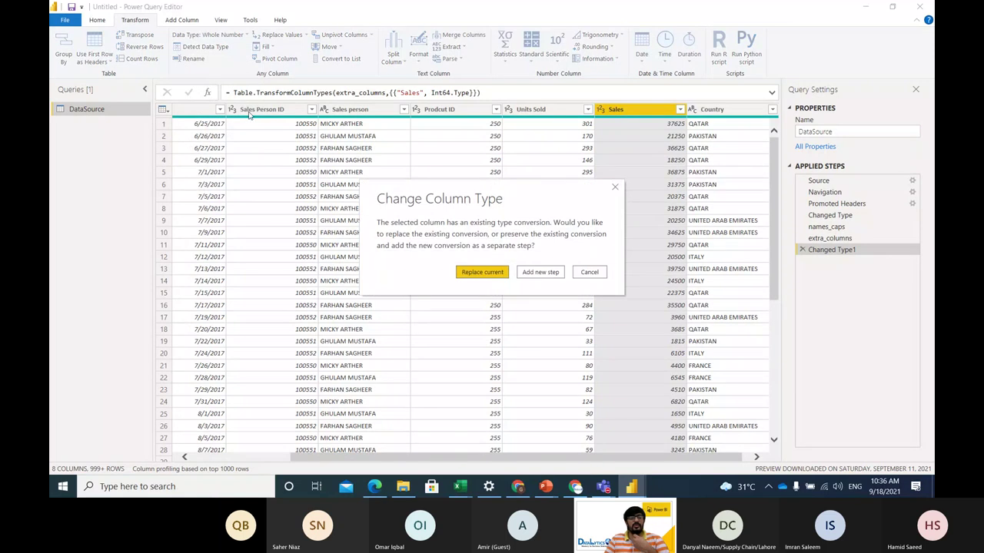
{"action": "left_click", "coordinate": [589, 272]}
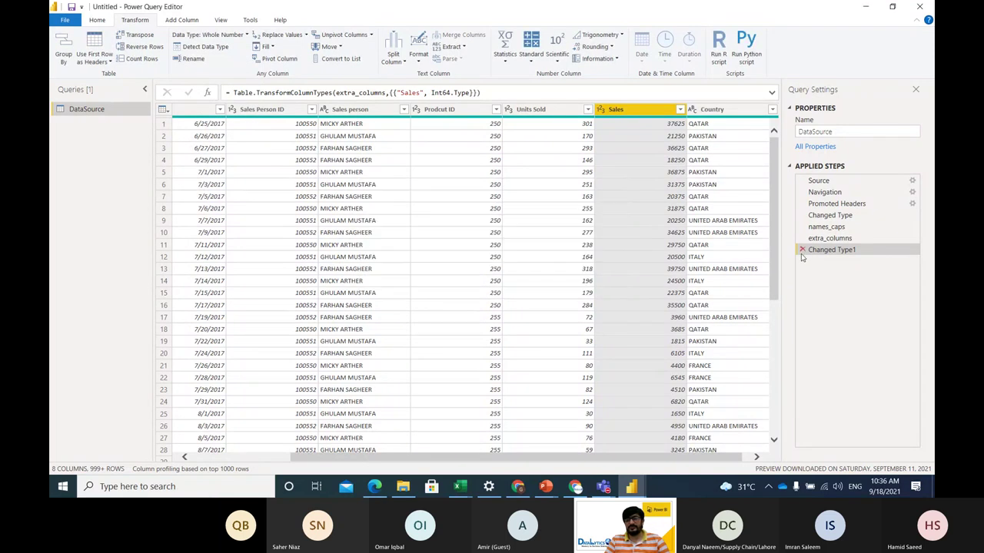
Delete the trial Changed Type1 step and make Sales a Decimal Number column
{"action": "left_click", "coordinate": [801, 251]}
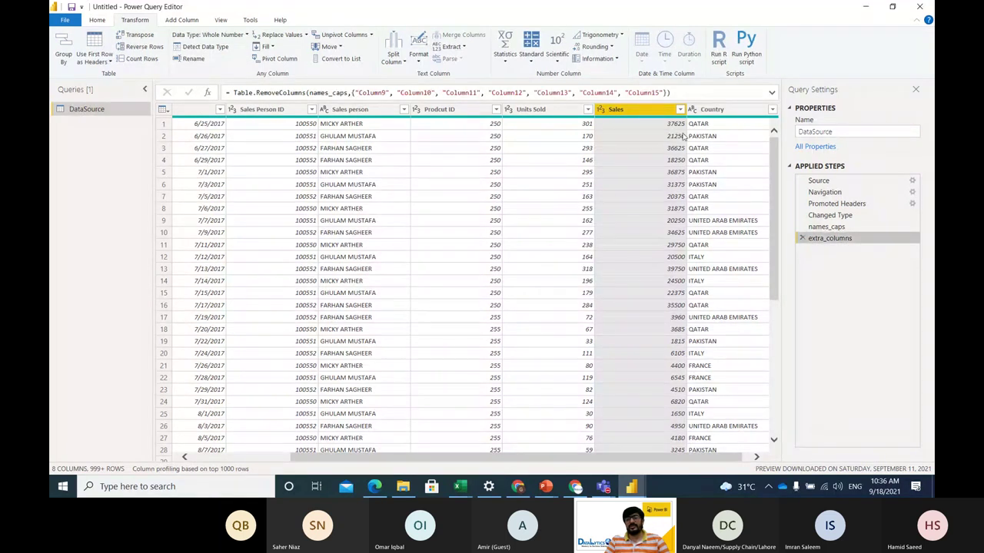
{"action": "left_click", "coordinate": [243, 35]}
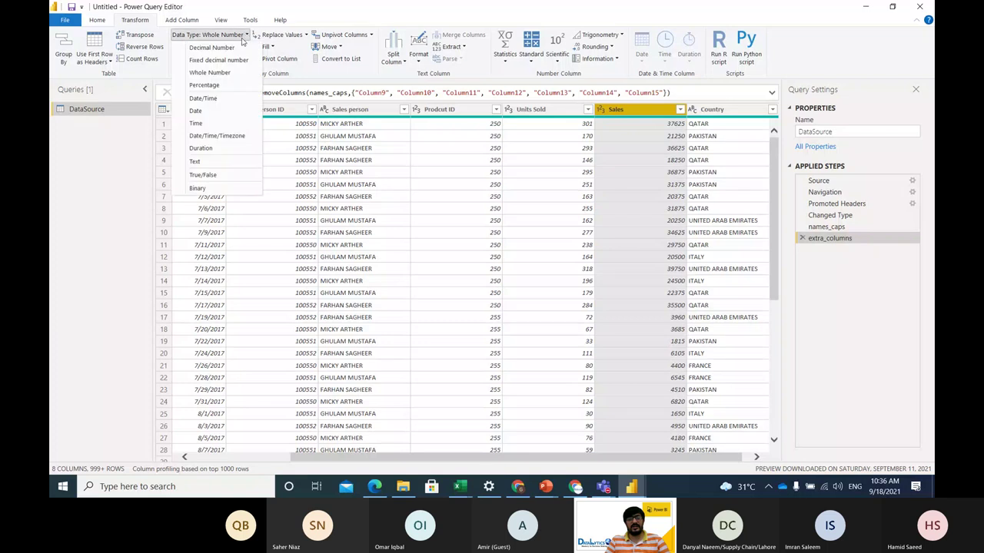
{"action": "left_click", "coordinate": [214, 47]}
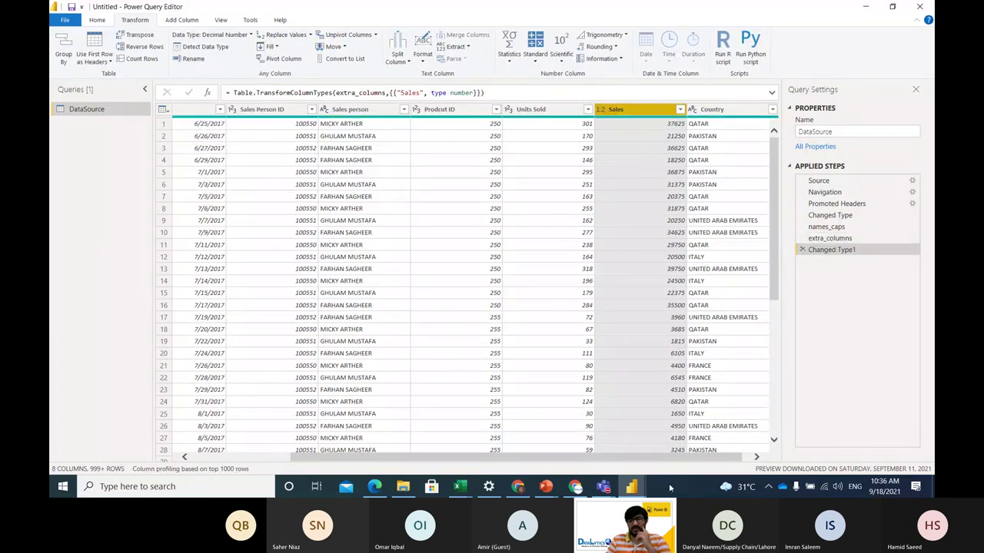
{"action": "left_click_drag", "start_coordinate": [665, 459], "coordinate": [558, 460]}
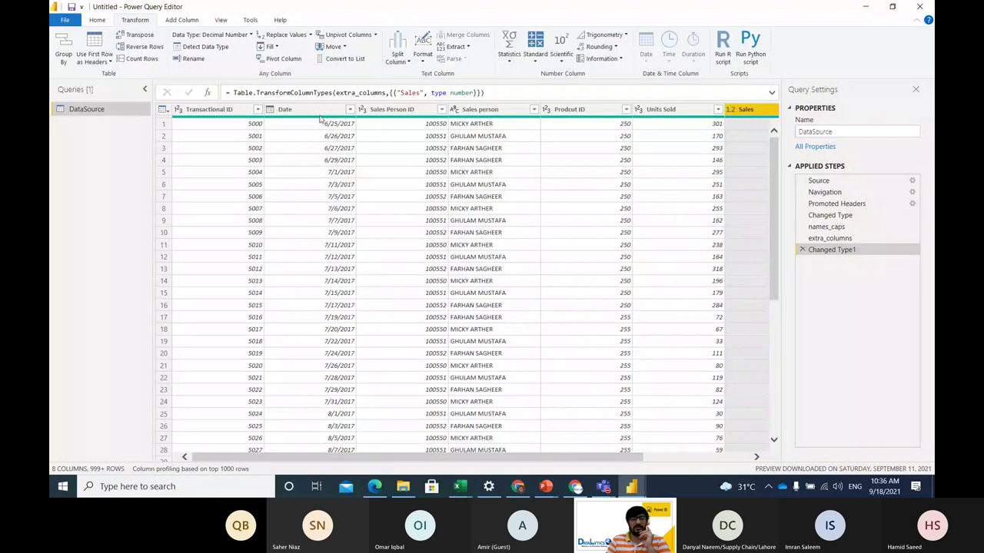
Split the Date column by the '/' delimiter at each occurrence
{"action": "left_click", "coordinate": [281, 110]}
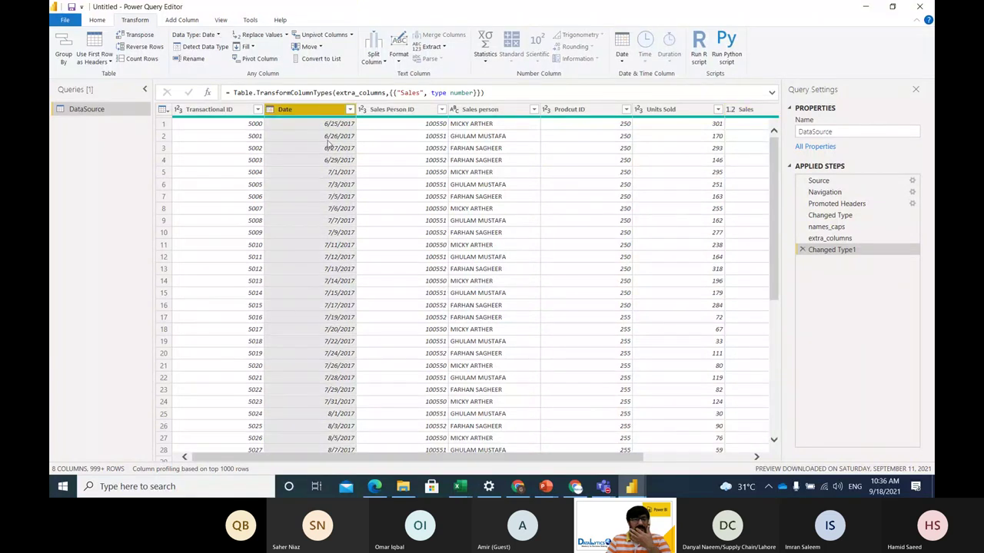
{"action": "left_click", "coordinate": [384, 60]}
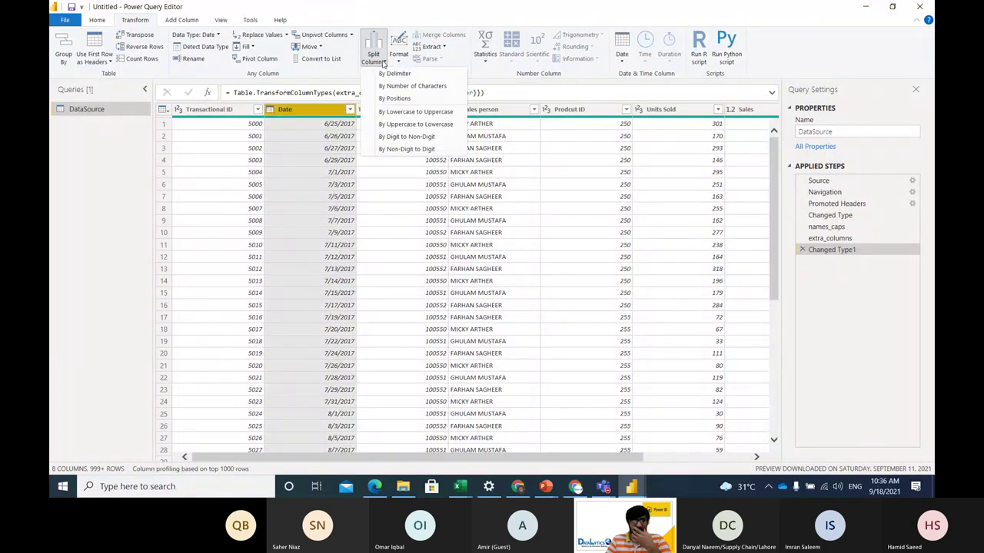
{"action": "left_click", "coordinate": [384, 87]}
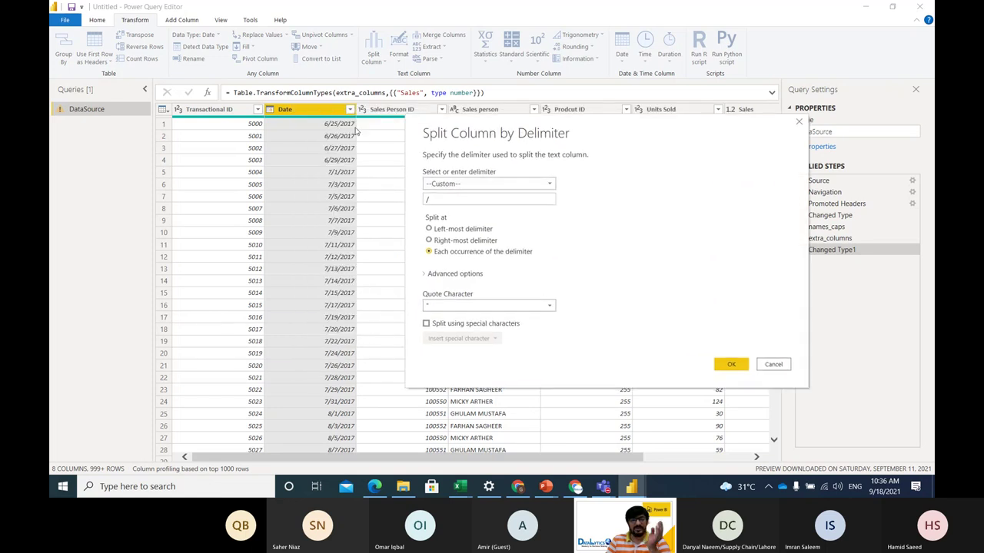
{"action": "left_click", "coordinate": [439, 201]}
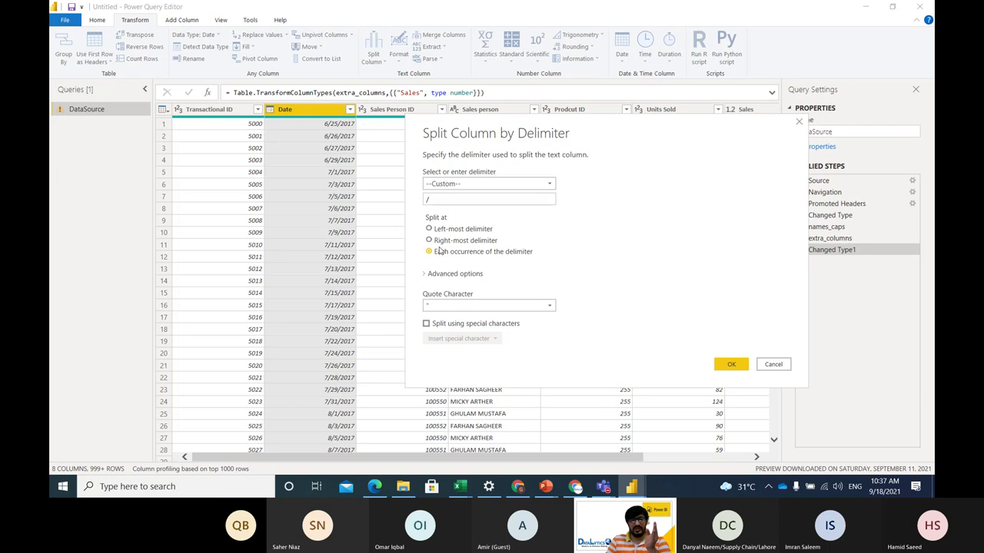
{"action": "left_click", "coordinate": [730, 366]}
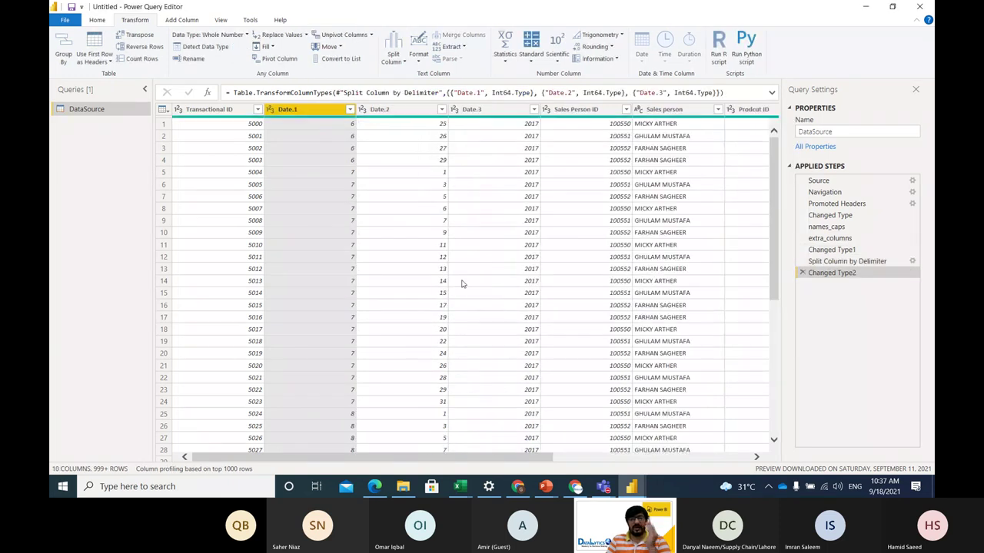
Rename the Date.1, Date.2 and Date.3 columns to Month, Date and Year
{"action": "double_click", "coordinate": [301, 109]}
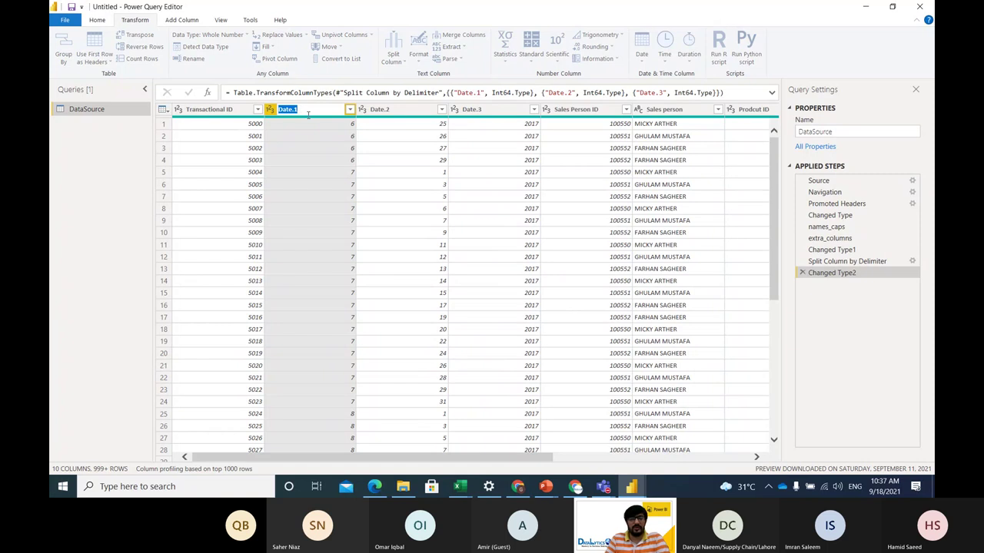
{"action": "type", "text": "D"}
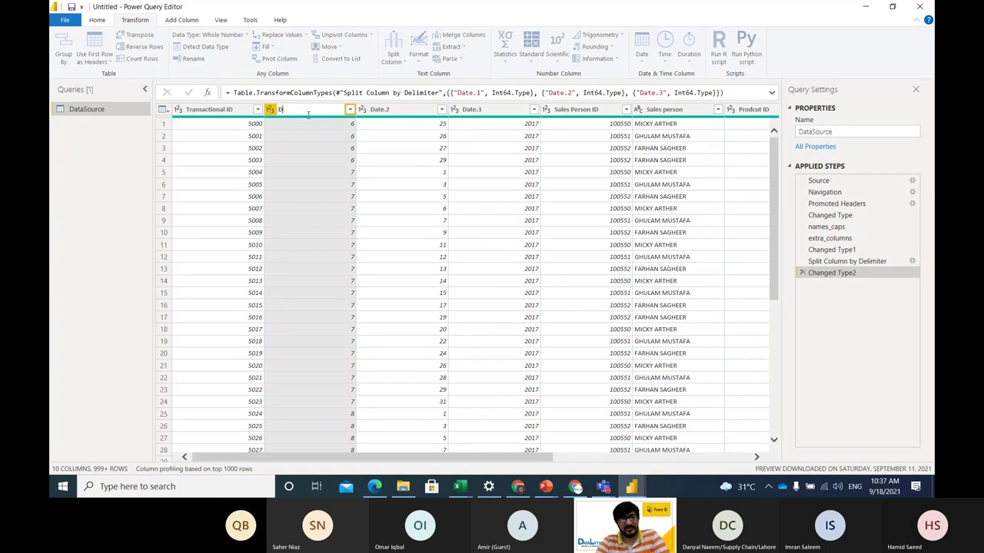
{"action": "type", "text": "ate"}
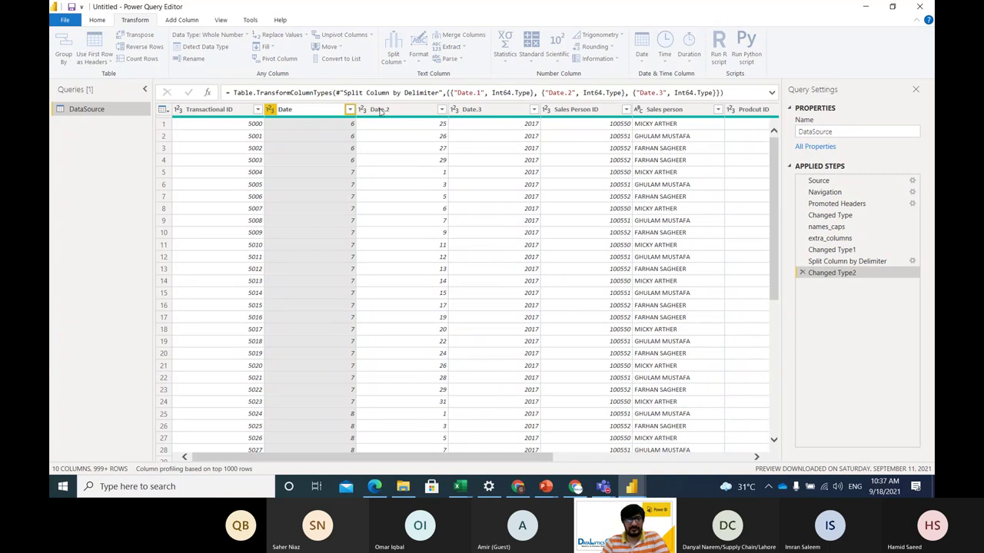
{"action": "key", "text": "Return"}
{"action": "double_click", "coordinate": [329, 114]}
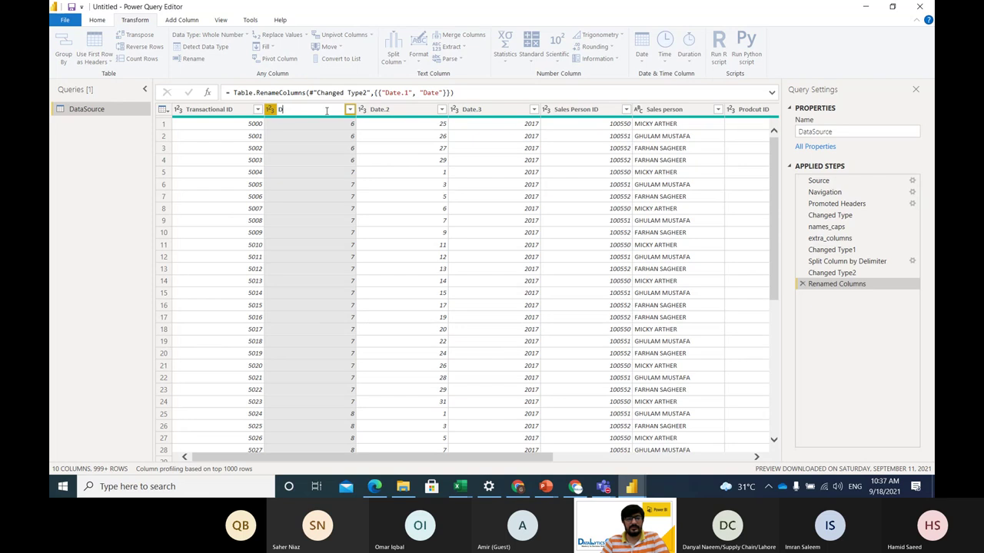
{"action": "key", "text": "Return"}
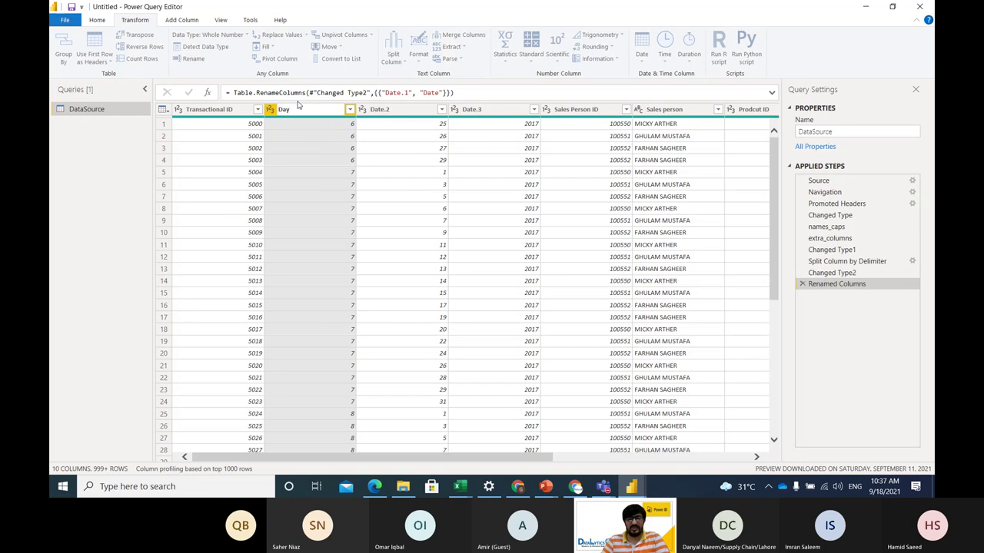
{"action": "key", "text": "BackSpace"}
{"action": "key", "text": "BackSpace"}
{"action": "key", "text": "BackSpace"}
{"action": "type", "text": "Month"}
{"action": "double_click", "coordinate": [378, 109]}
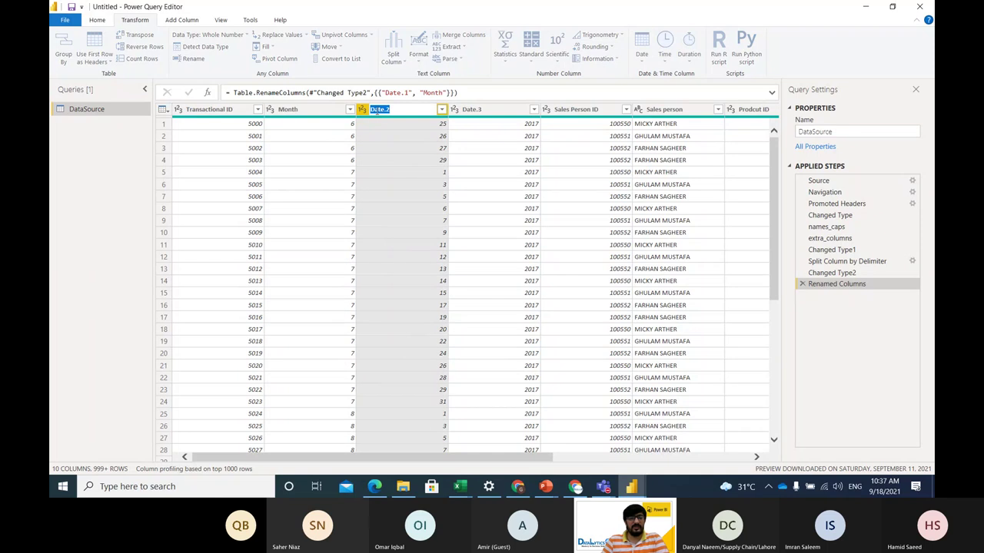
{"action": "type", "text": "Date"}
{"action": "double_click", "coordinate": [471, 109]}
{"action": "type", "text": "Year"}
{"action": "key", "text": "Return"}
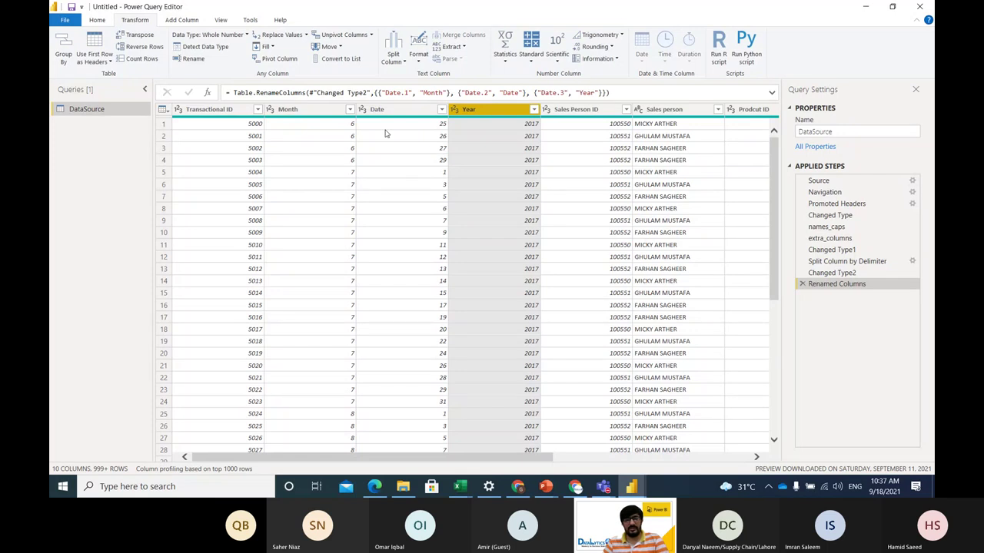
Close & Apply the query edits and expand DataSource to see Month, Date and Year
{"action": "left_click", "coordinate": [97, 19]}
{"action": "left_click", "coordinate": [69, 61]}
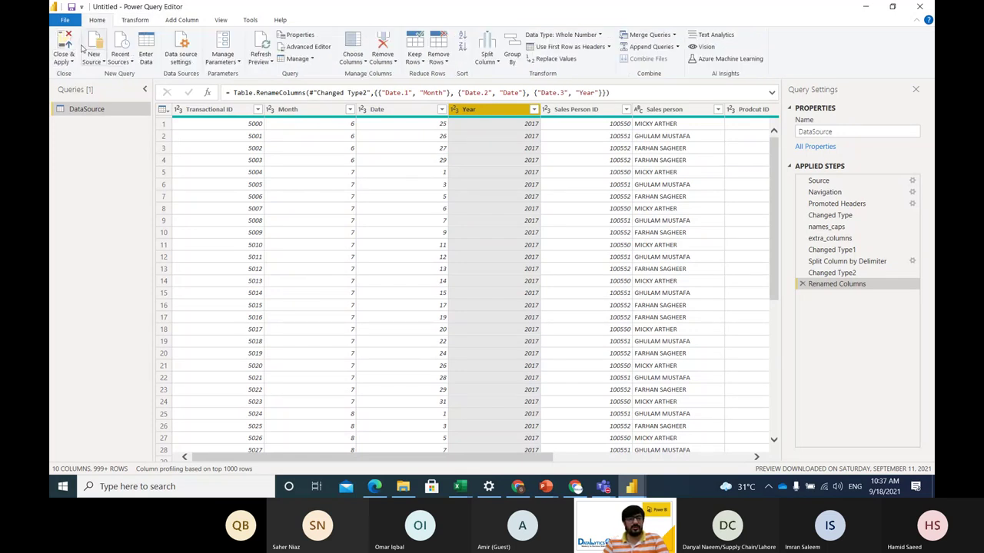
{"action": "left_click", "coordinate": [76, 74]}
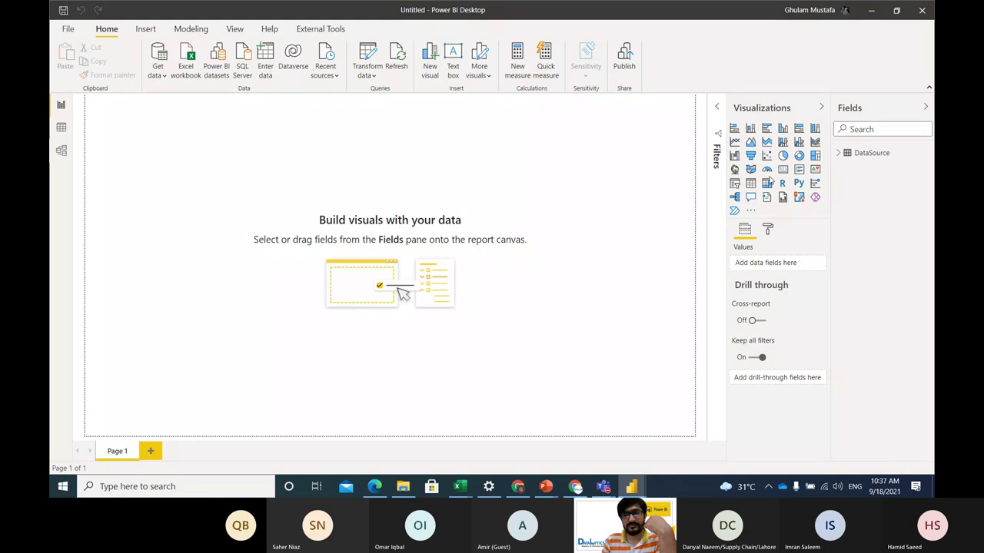
{"action": "left_click", "coordinate": [839, 154]}
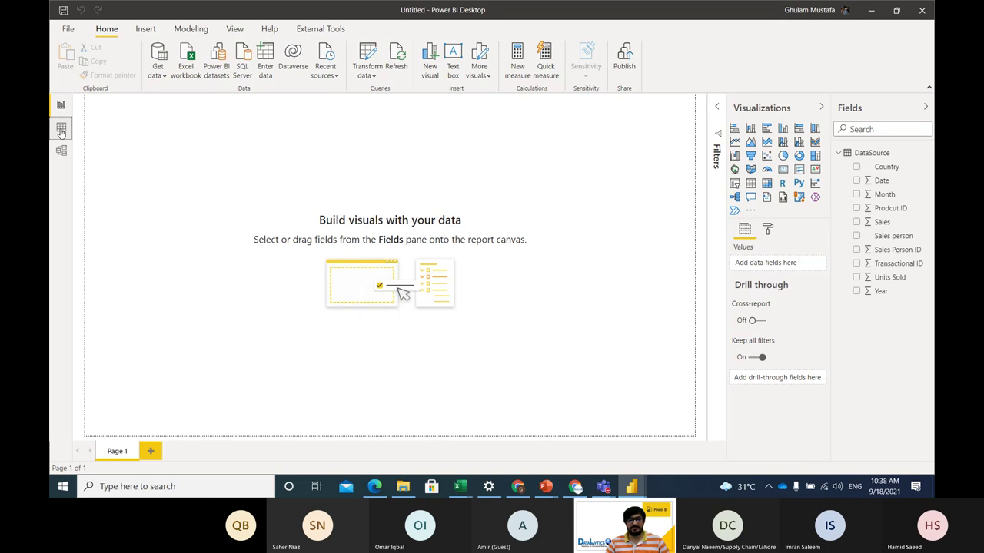
{"action": "key", "text": "alt+Tab"}
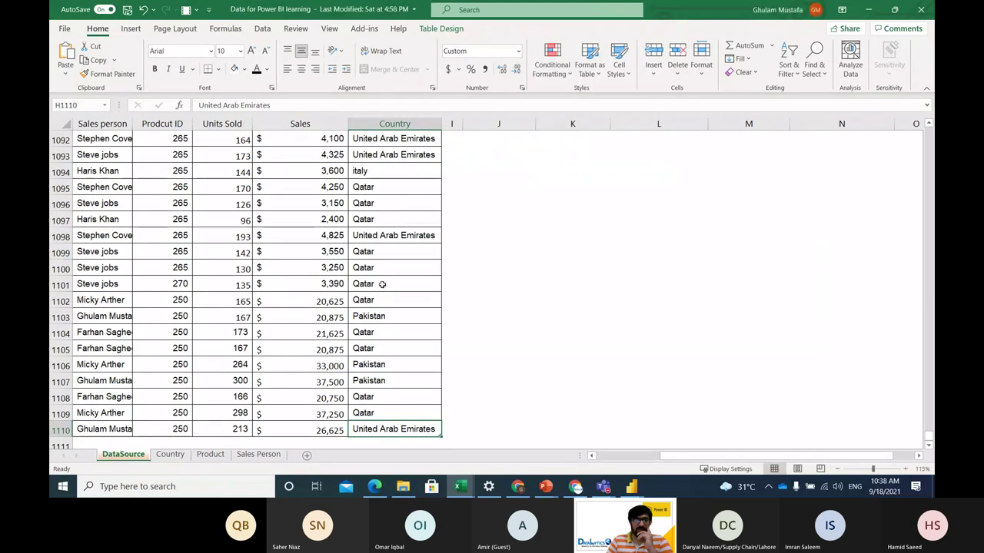
Copy the last DataSource data row down into a new row
{"action": "scroll", "coordinate": [478, 307], "scroll_direction": "down", "scroll_amount": 4}
{"action": "scroll", "coordinate": [599, 447], "scroll_direction": "left", "scroll_amount": 5}
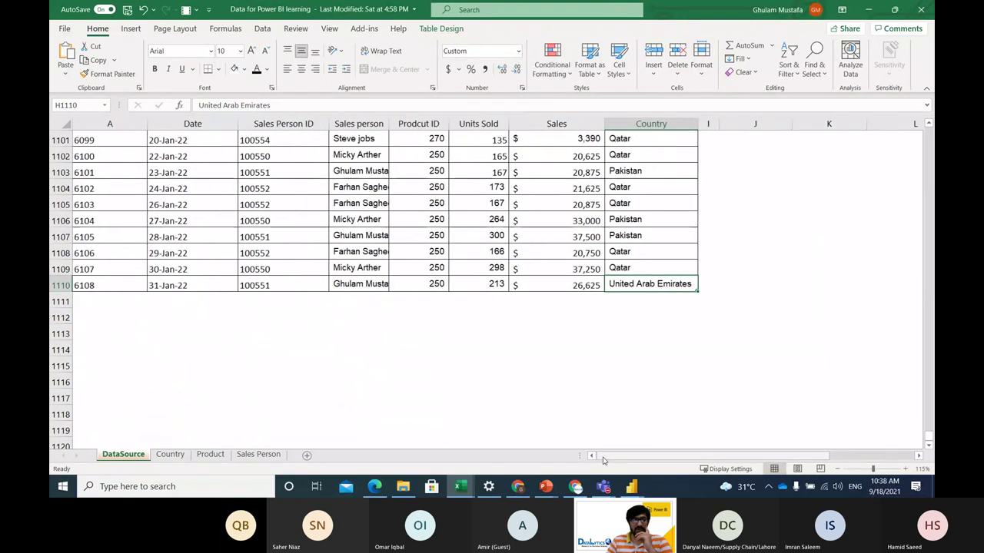
{"action": "left_click_drag", "start_coordinate": [113, 285], "coordinate": [276, 301]}
{"action": "left_click_drag", "start_coordinate": [478, 281], "coordinate": [693, 307]}
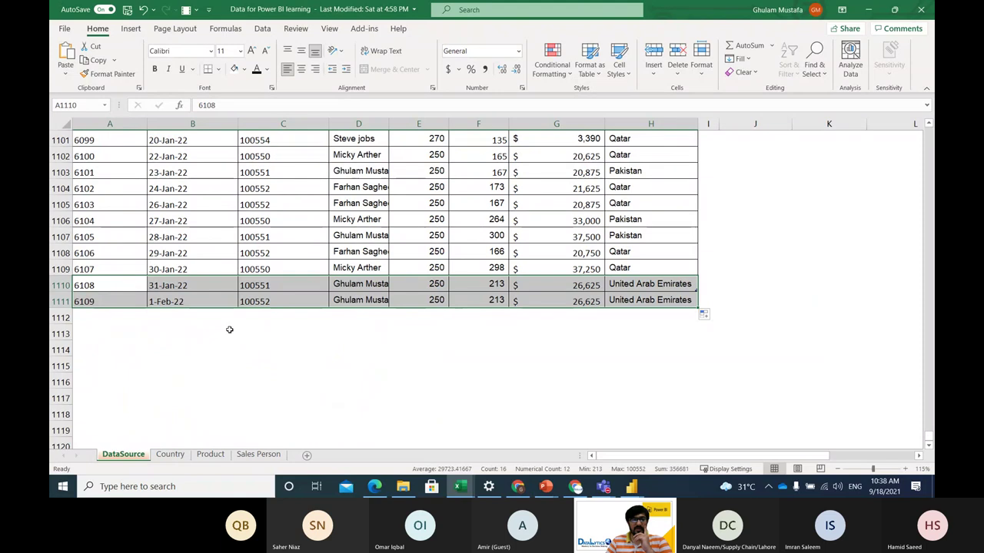
Enter a new sales person's name in the new row and review its date, sales and country
{"action": "left_click", "coordinate": [344, 301]}
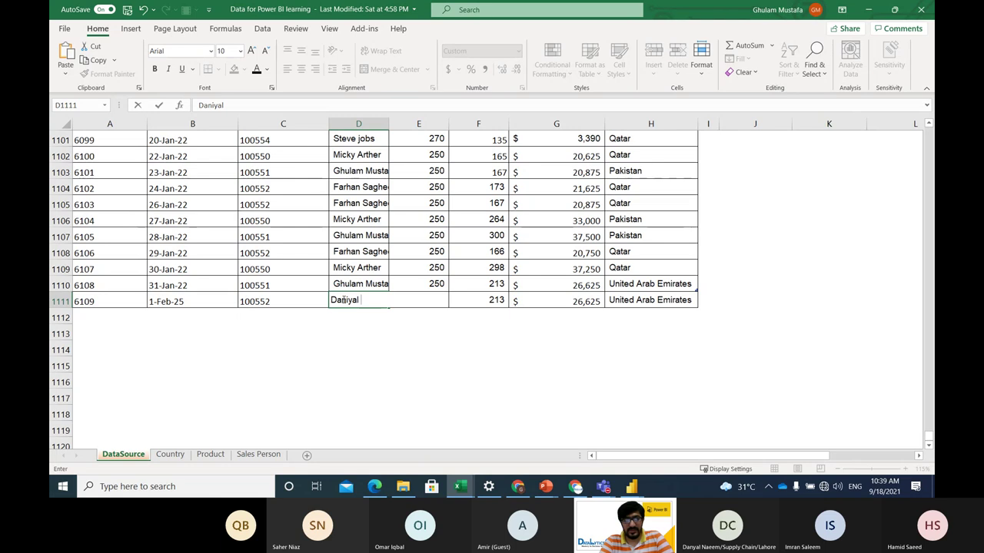
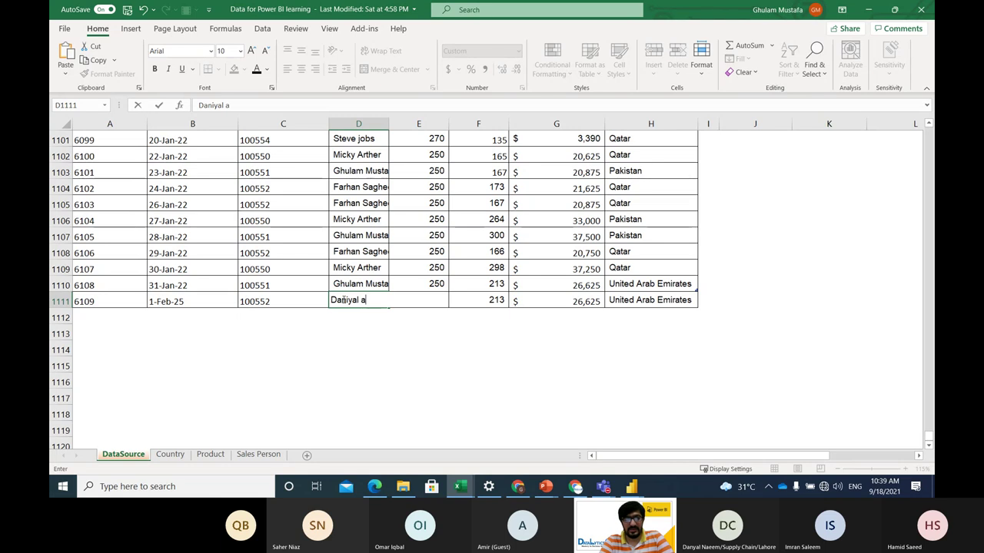
{"action": "key", "text": "Return"}
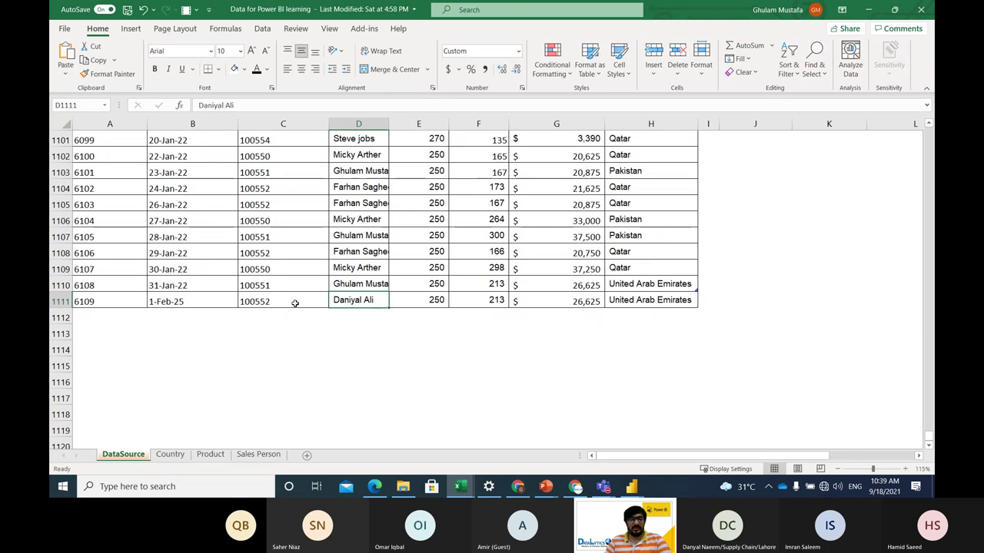
{"action": "left_click", "coordinate": [234, 302]}
{"action": "left_click", "coordinate": [563, 301]}
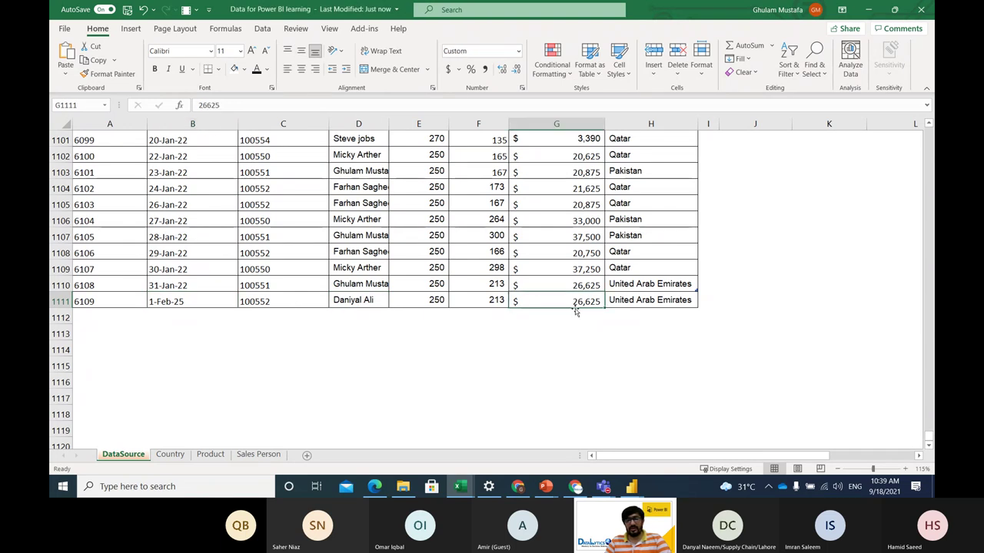
{"action": "left_click", "coordinate": [624, 300]}
{"action": "left_click", "coordinate": [557, 364]}
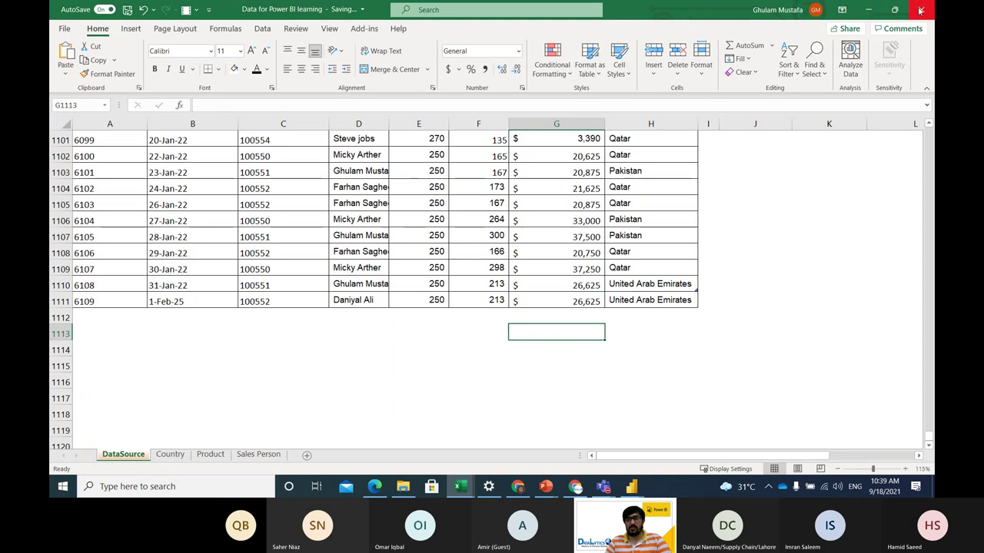
{"action": "key", "text": "alt+Tab"}
Refresh the Power BI model with the updated workbook data
{"action": "mouse_move", "coordinate": [631, 487]}
{"action": "left_click", "coordinate": [666, 454]}
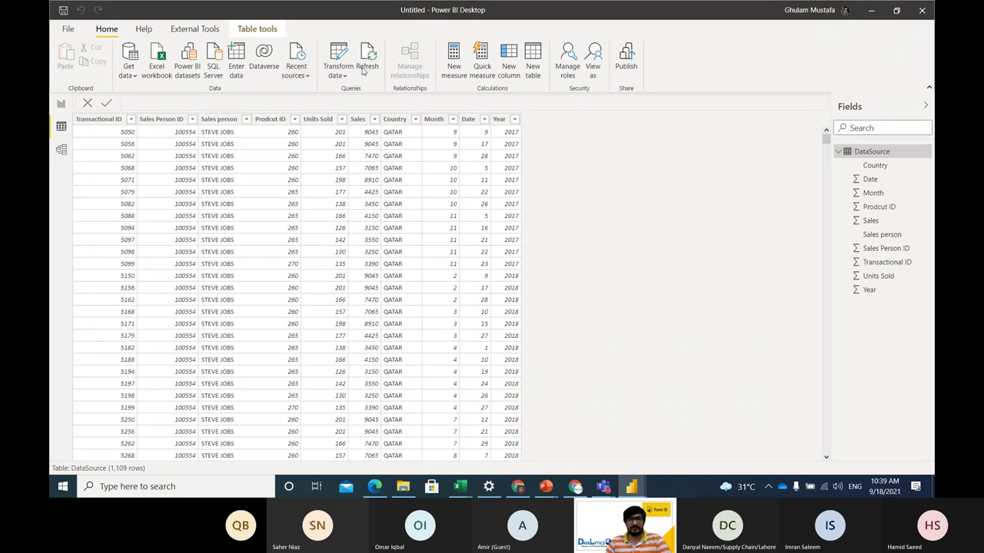
{"action": "left_click", "coordinate": [375, 66]}
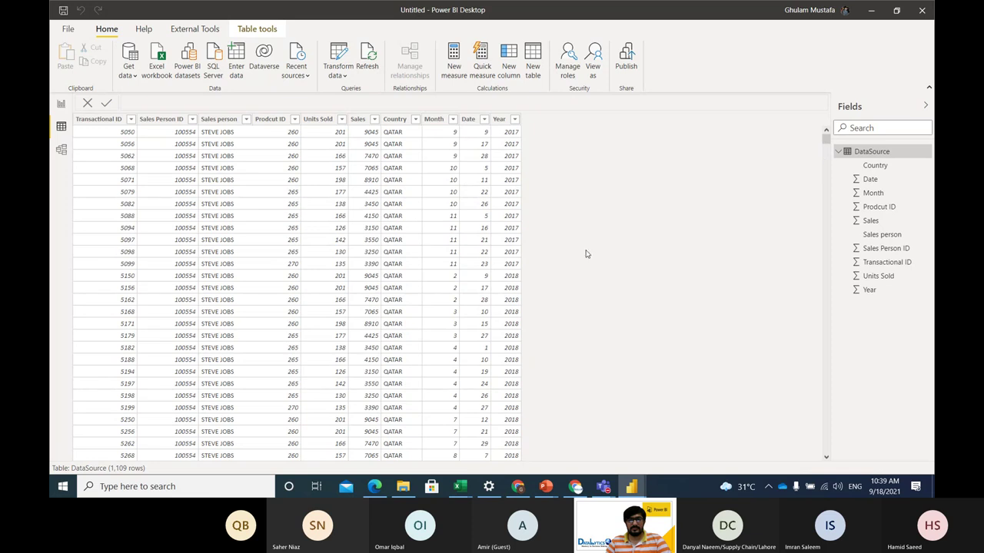
{"action": "mouse_move", "coordinate": [631, 485]}
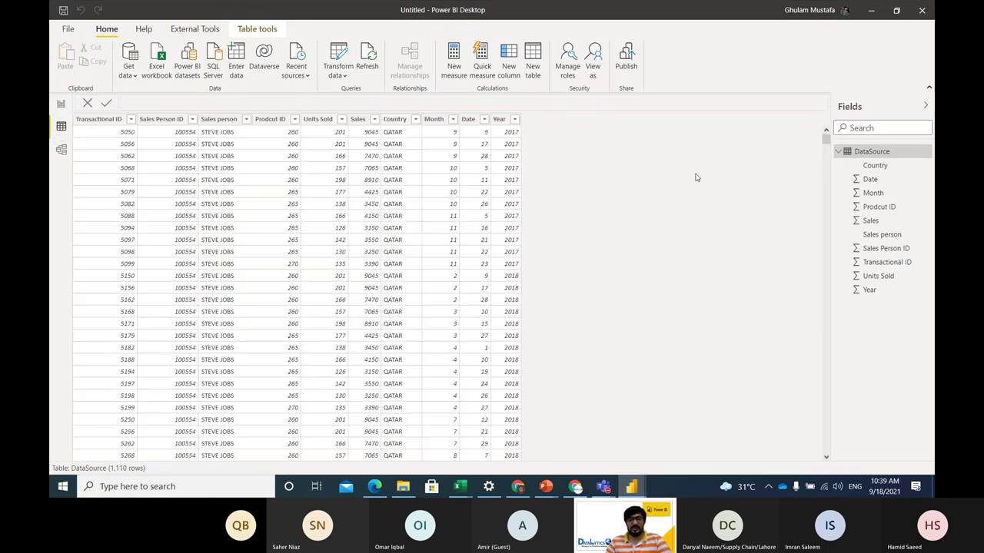
{"action": "mouse_move", "coordinate": [826, 142]}
{"action": "left_mouse_down"}
{"action": "mouse_move", "coordinate": [821, 462]}
{"action": "mouse_move", "coordinate": [739, 436]}
{"action": "mouse_move", "coordinate": [808, 452]}
{"action": "mouse_move", "coordinate": [826, 135]}
{"action": "left_mouse_up"}
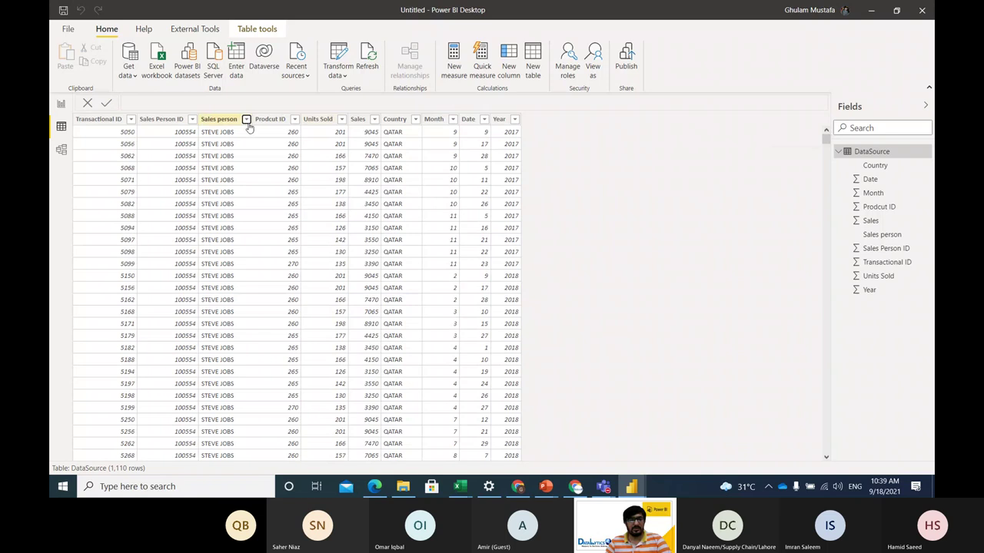
Filter Sales person to the newly added name to check transaction 6109
{"action": "left_click", "coordinate": [246, 120]}
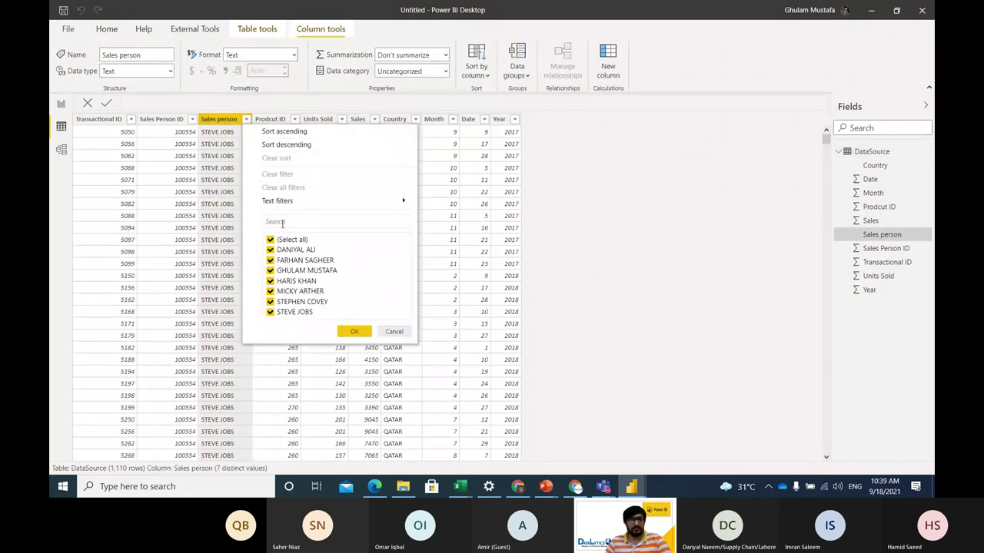
{"action": "left_click", "coordinate": [279, 240]}
{"action": "left_click", "coordinate": [273, 250]}
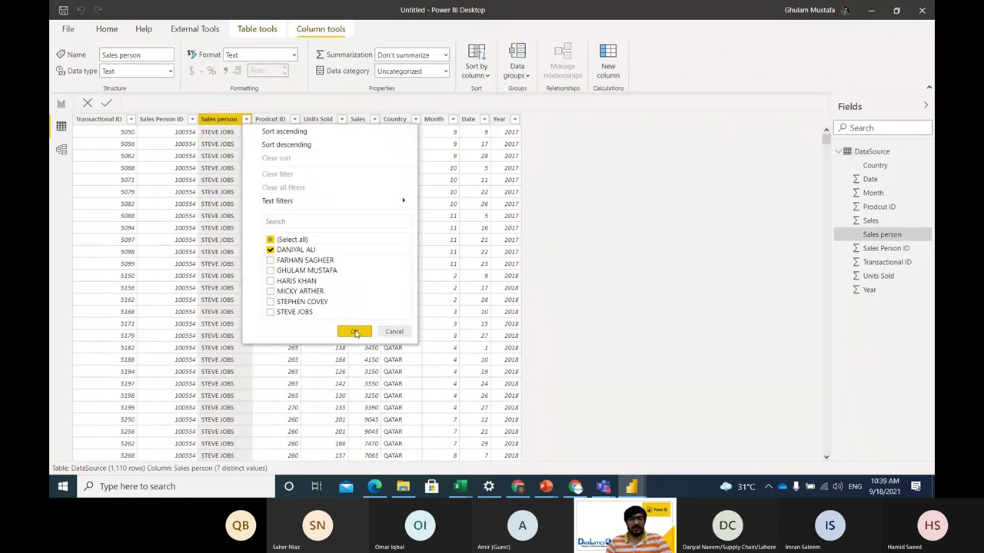
{"action": "left_click", "coordinate": [355, 332]}
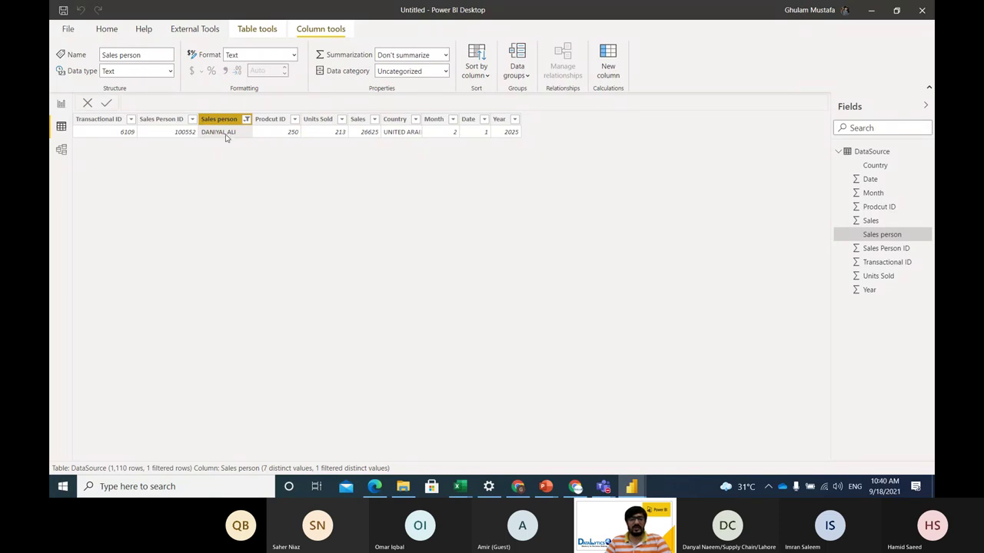
{"action": "left_click", "coordinate": [246, 120]}
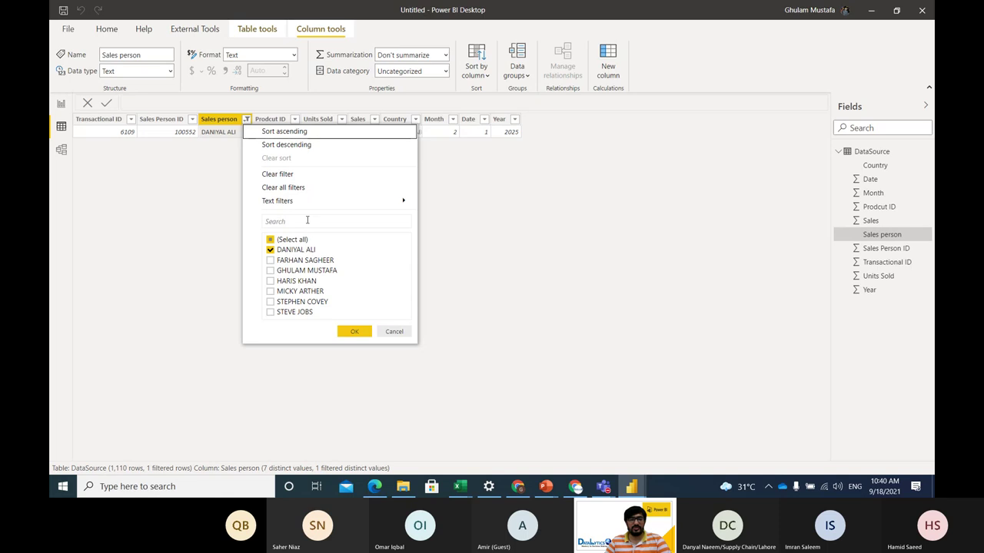
{"action": "left_click", "coordinate": [394, 331]}
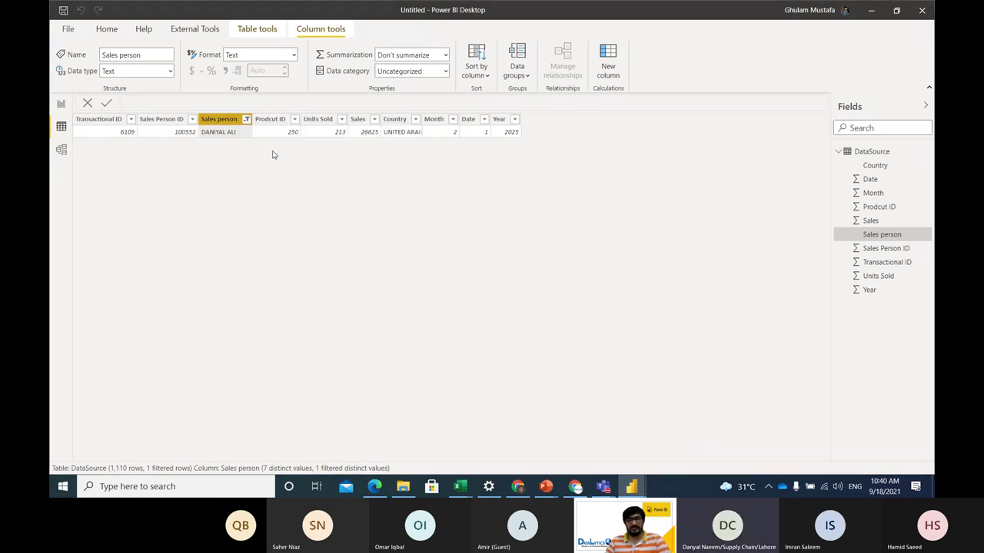
Clear the Sales person filter to show all rows, then open the OneDrive folder
{"action": "left_click", "coordinate": [246, 119]}
{"action": "left_click", "coordinate": [283, 240]}
{"action": "left_click", "coordinate": [283, 240]}
{"action": "left_click", "coordinate": [353, 331]}
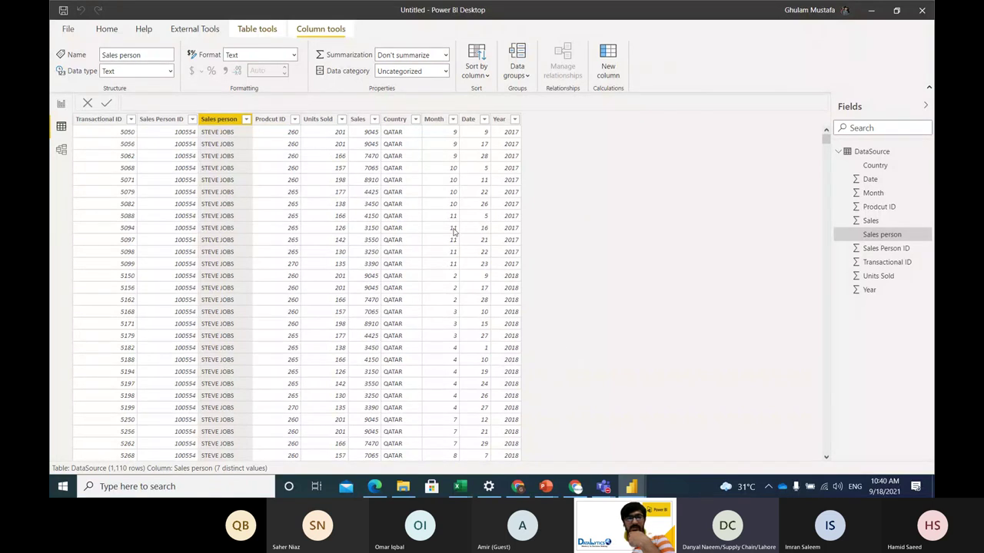
{"action": "left_click", "coordinate": [107, 29]}
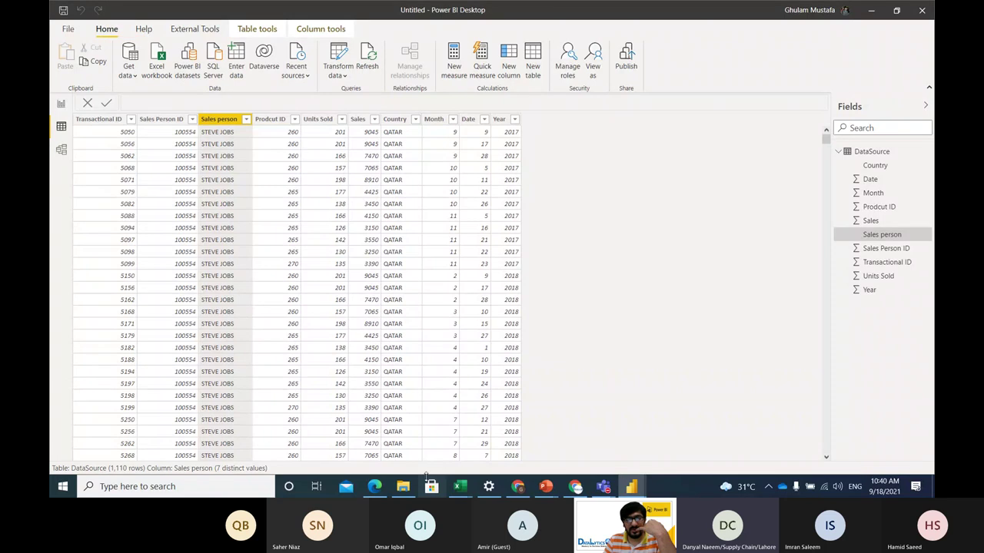
{"action": "left_click", "coordinate": [403, 487]}
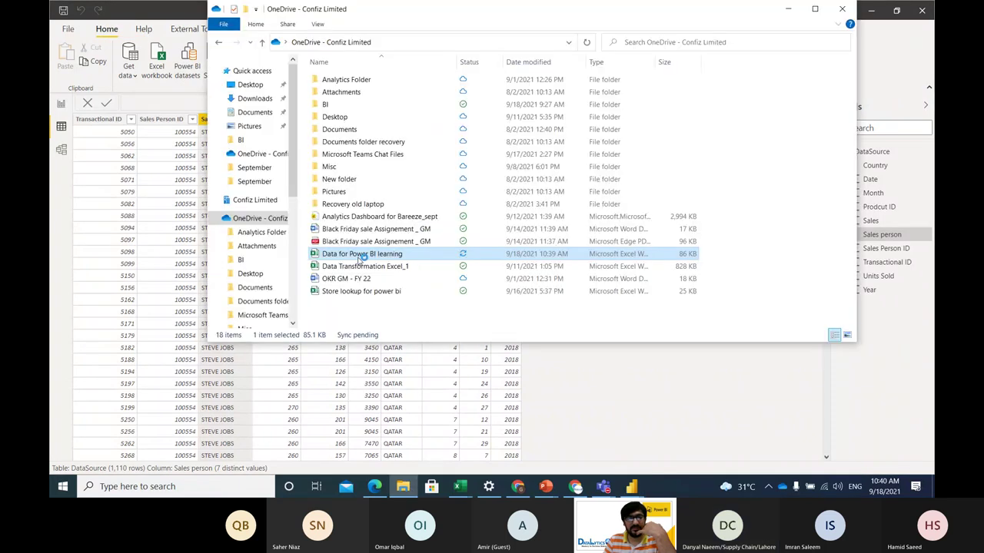
Copy the last row into a new row 6110 and enter a new sales person's name
{"action": "key", "text": "alt+Tab"}
{"action": "left_click", "coordinate": [310, 286]}
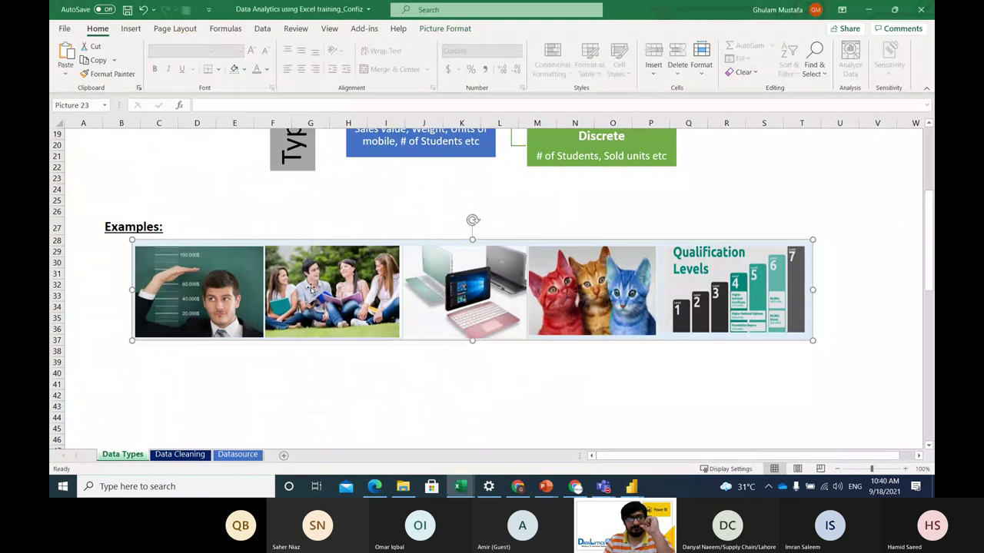
{"action": "key", "text": "alt+Tab"}
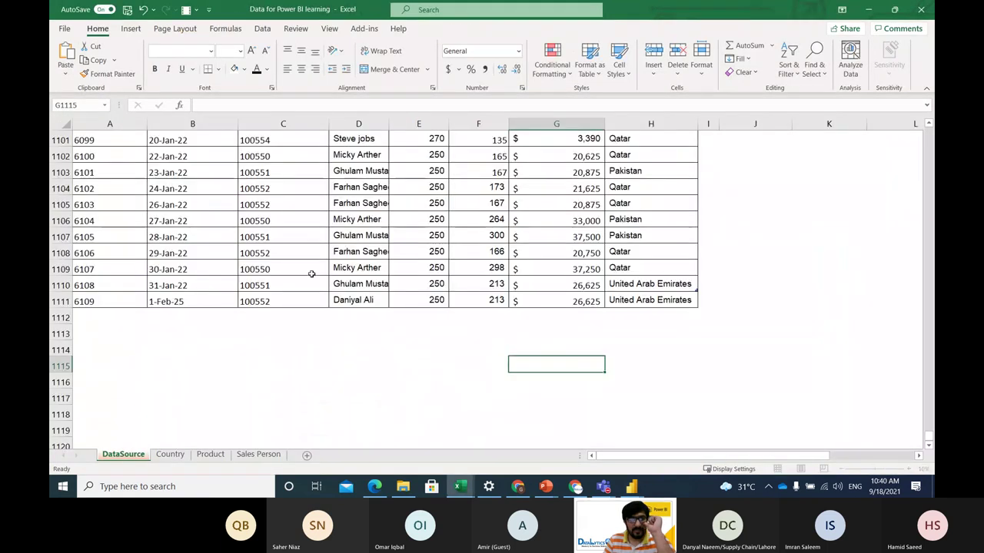
{"action": "left_click_drag", "start_coordinate": [202, 287], "coordinate": [695, 323]}
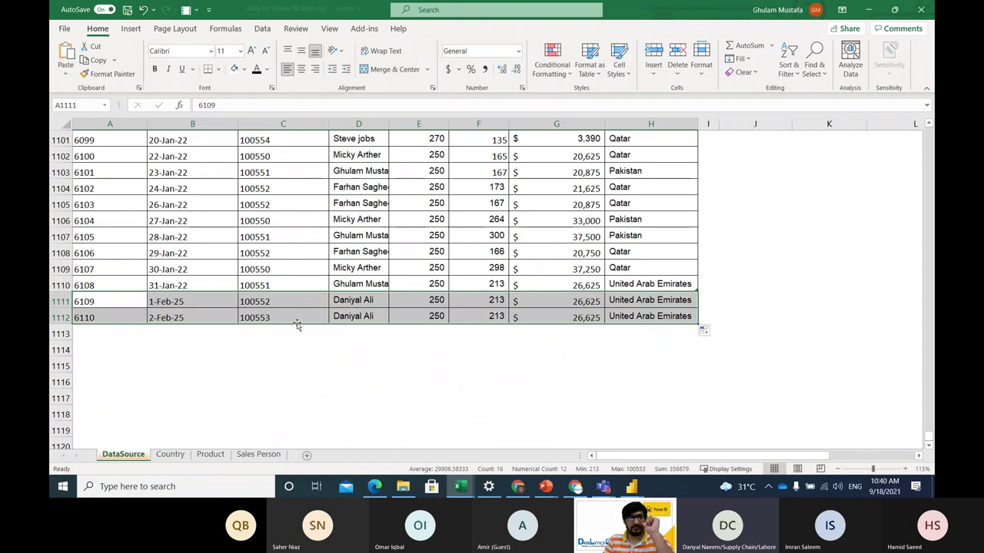
{"action": "left_click", "coordinate": [354, 316]}
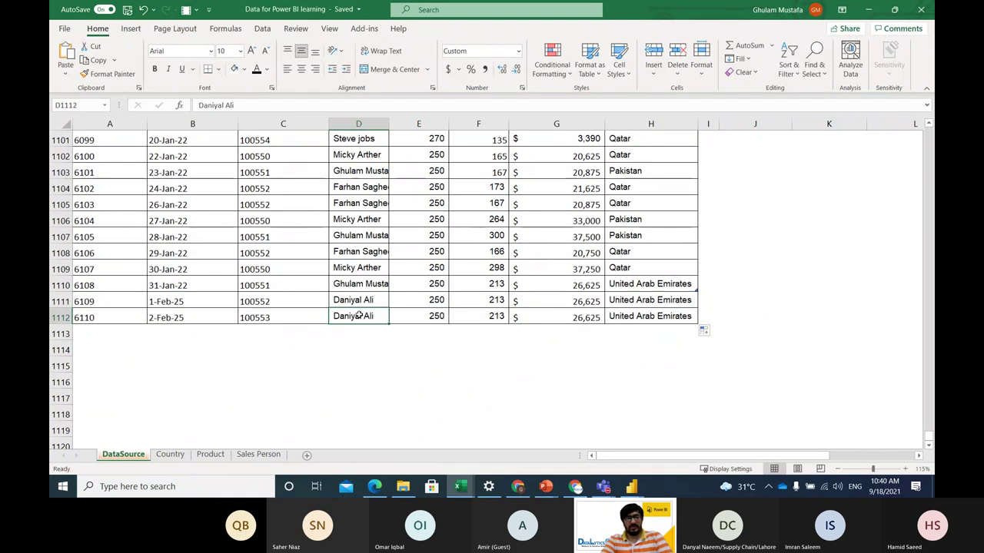
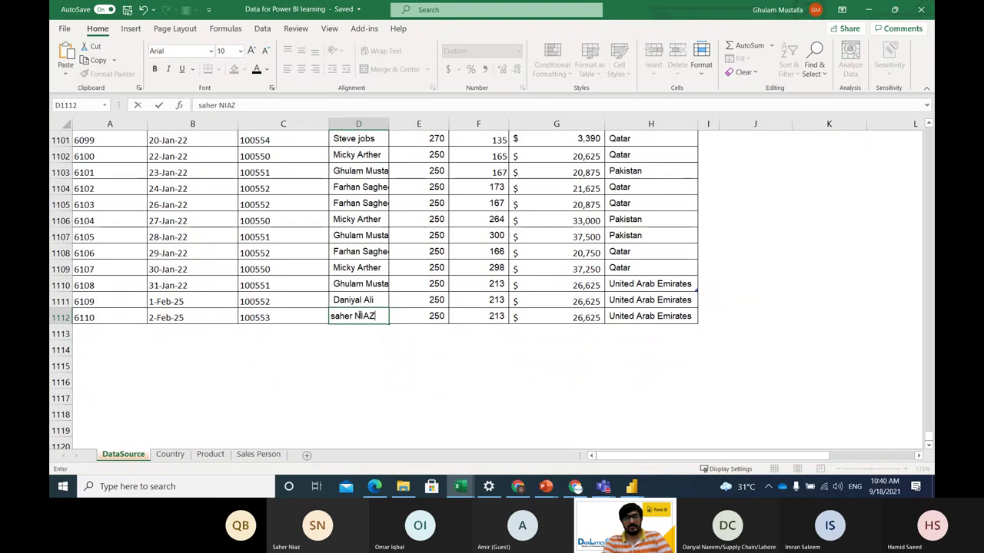
{"action": "key", "text": "ctrl+Return"}
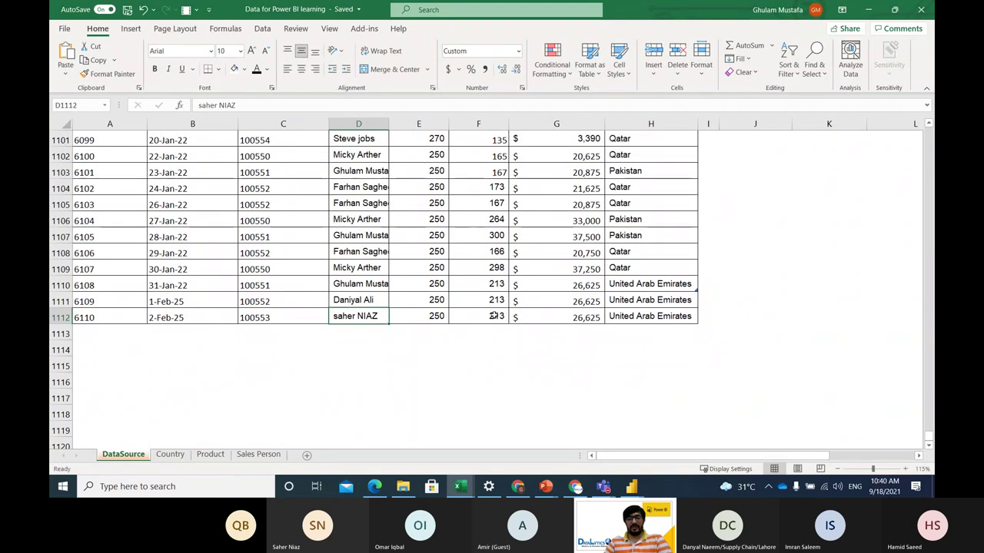
Set the new row's units to 45 and sales to 488,650, then close the workbook
{"action": "left_click", "coordinate": [494, 316]}
{"action": "type", "text": "45"}
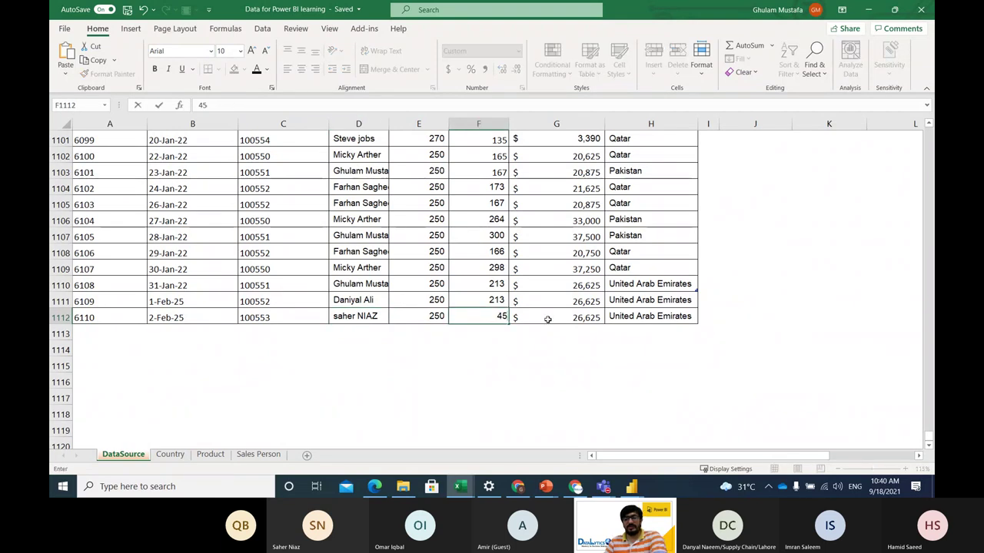
{"action": "left_click", "coordinate": [547, 320]}
{"action": "type", "text": "488650"}
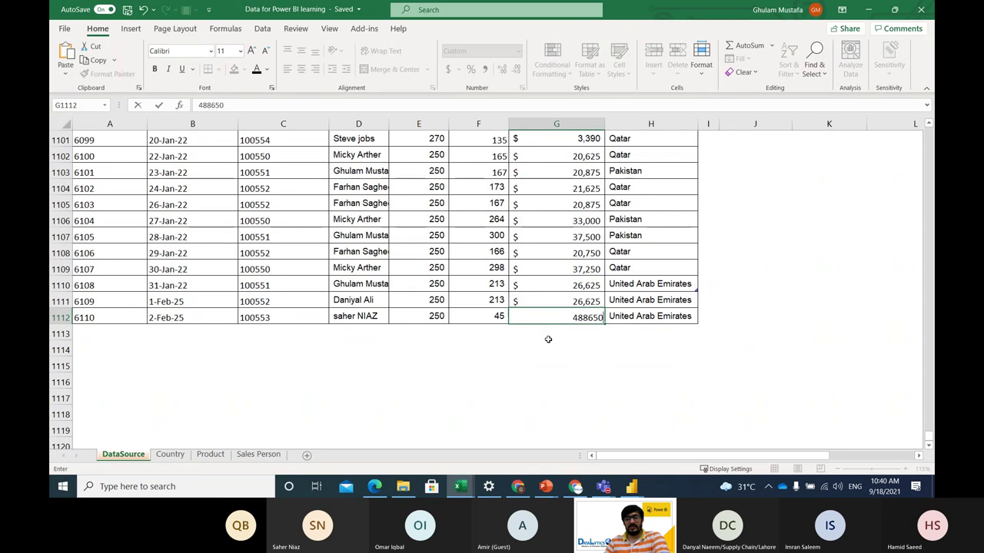
{"action": "left_click", "coordinate": [548, 339]}
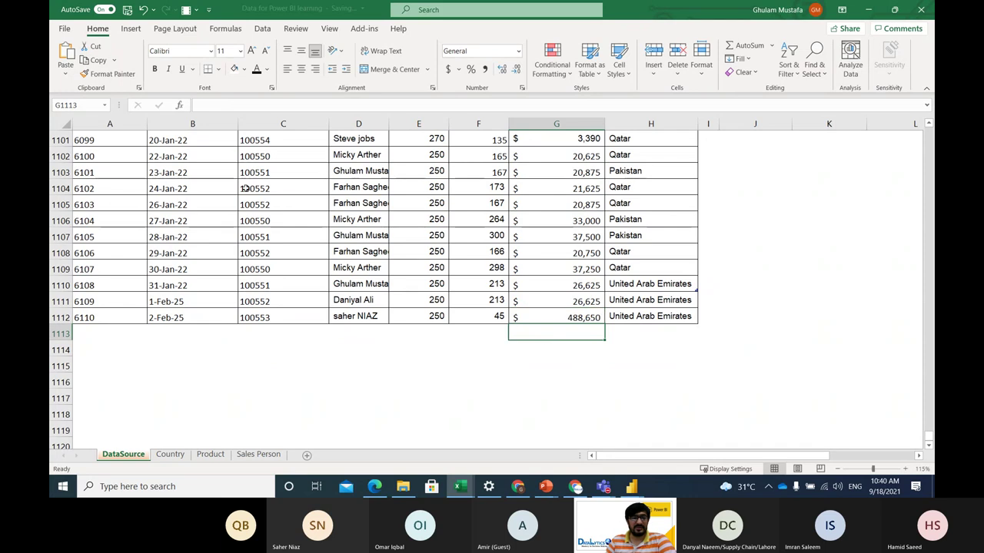
{"action": "left_click", "coordinate": [281, 347]}
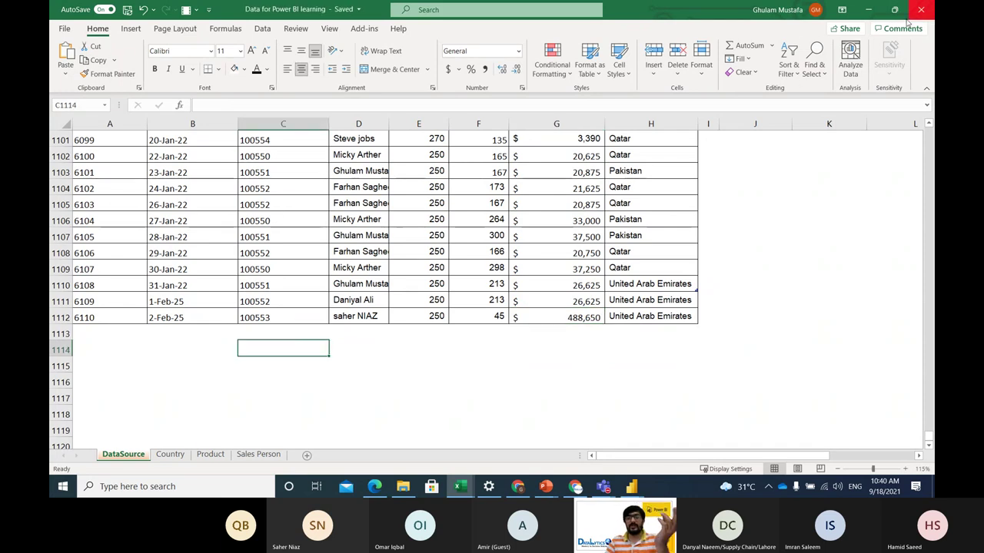
{"action": "left_click", "coordinate": [919, 10]}
{"action": "left_click", "coordinate": [489, 338]}
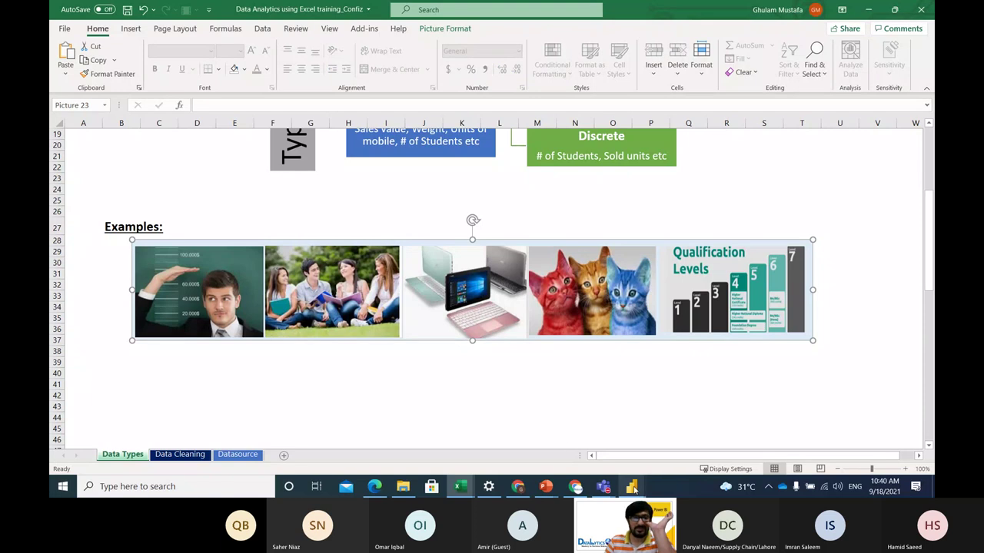
{"action": "left_click", "coordinate": [631, 488]}
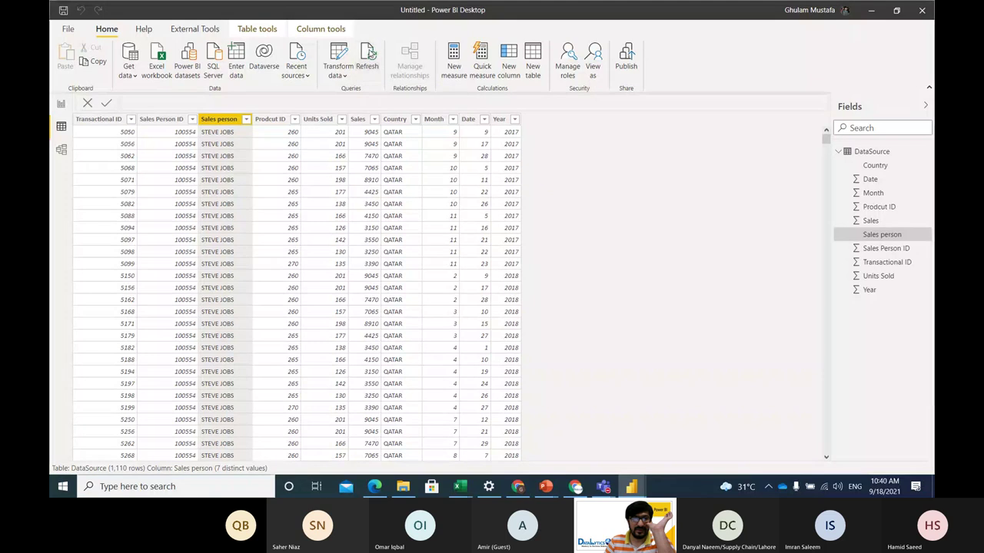
Refresh DataSource and filter Sales person to the new name to check transaction 6110
{"action": "left_click", "coordinate": [371, 54]}
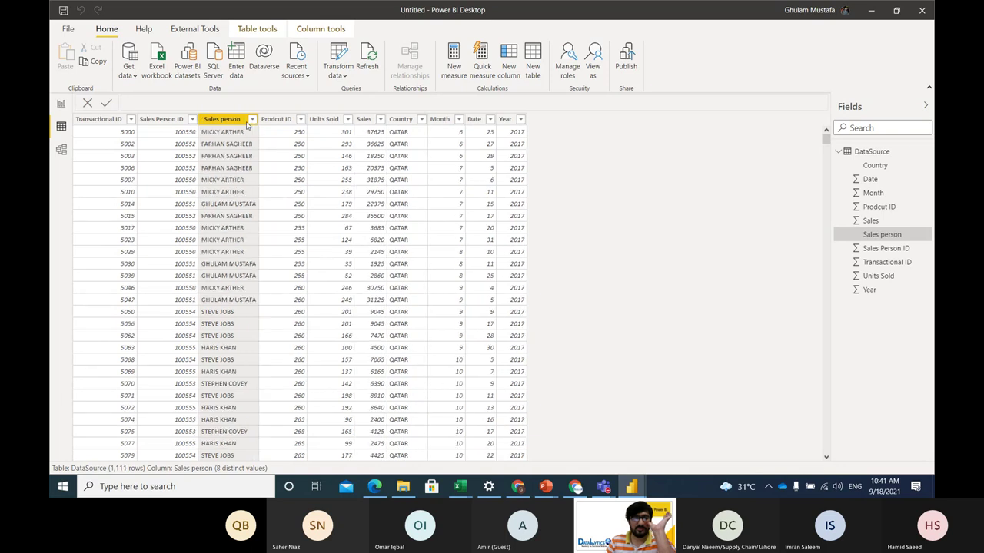
{"action": "left_click", "coordinate": [251, 121]}
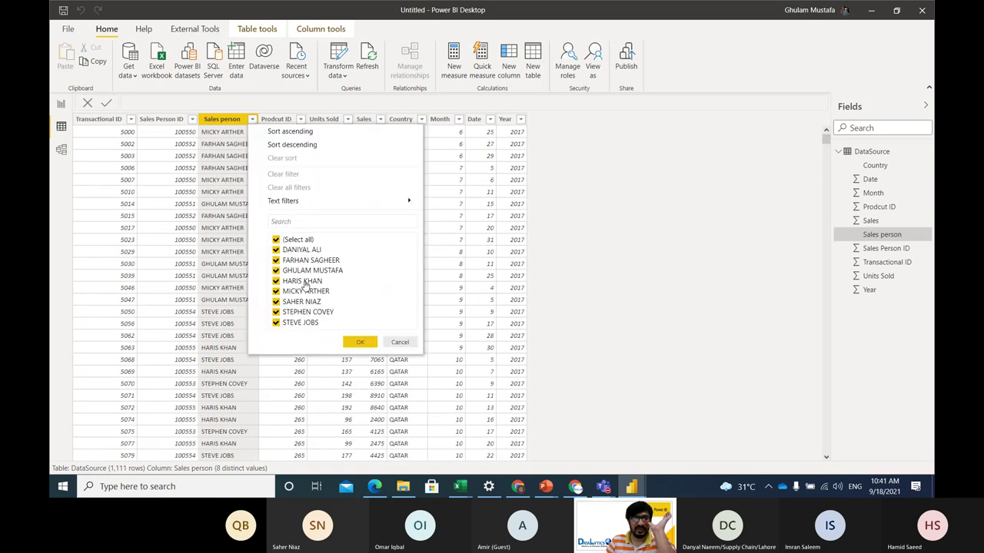
{"action": "left_click", "coordinate": [288, 240]}
{"action": "left_click", "coordinate": [286, 302]}
{"action": "left_click", "coordinate": [356, 342]}
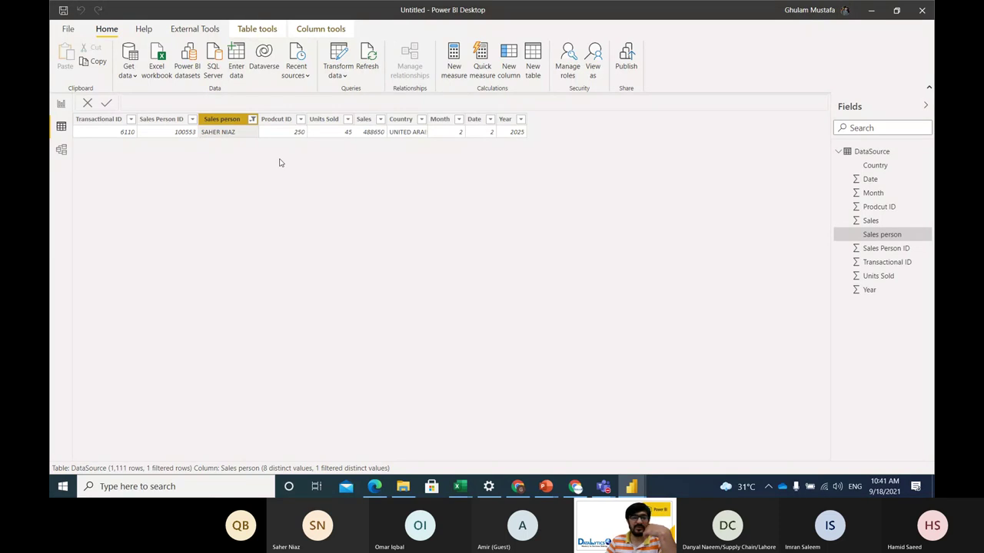
Clear the Sales person filter so all 1,111 rows show again
{"action": "left_click", "coordinate": [253, 119]}
{"action": "left_click", "coordinate": [287, 241]}
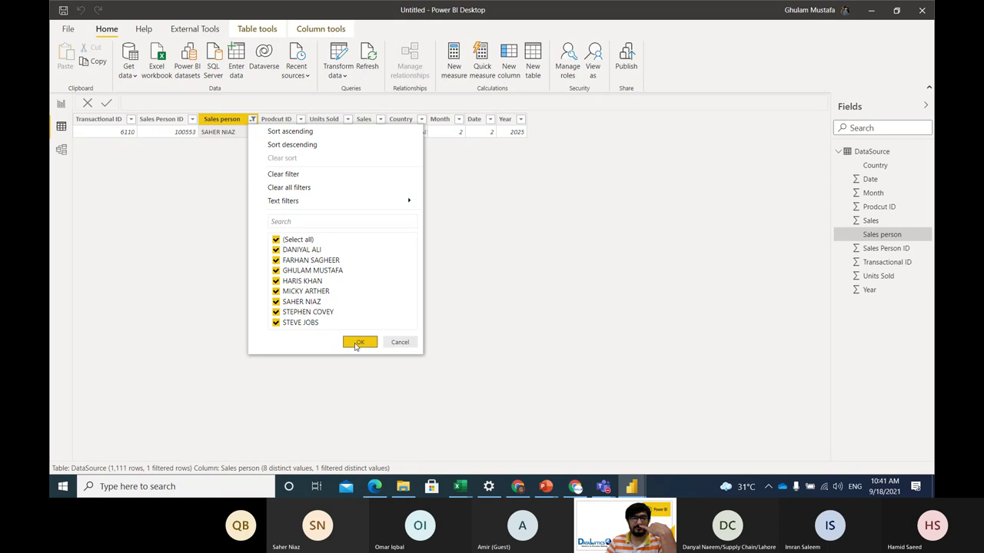
{"action": "left_click", "coordinate": [358, 342]}
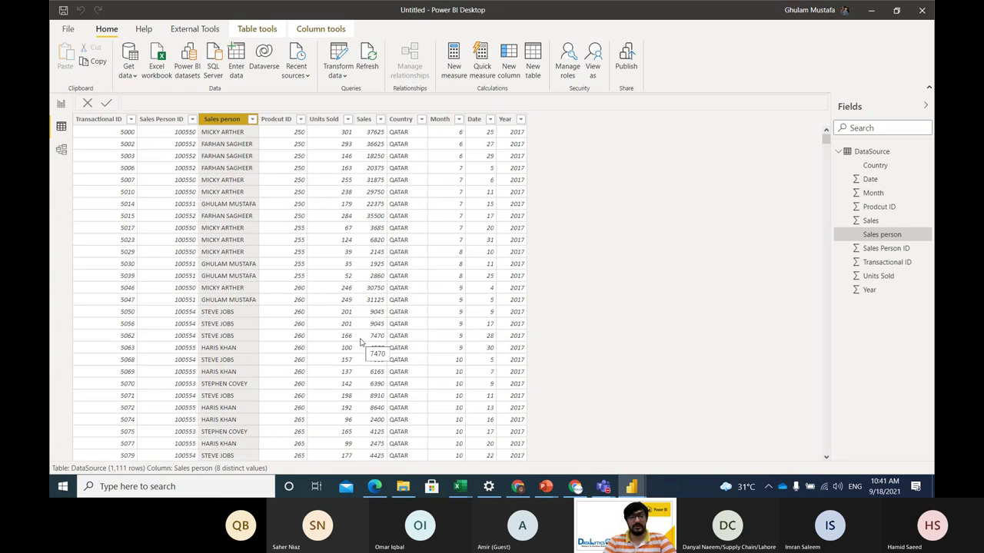
{"action": "left_click", "coordinate": [127, 74]}
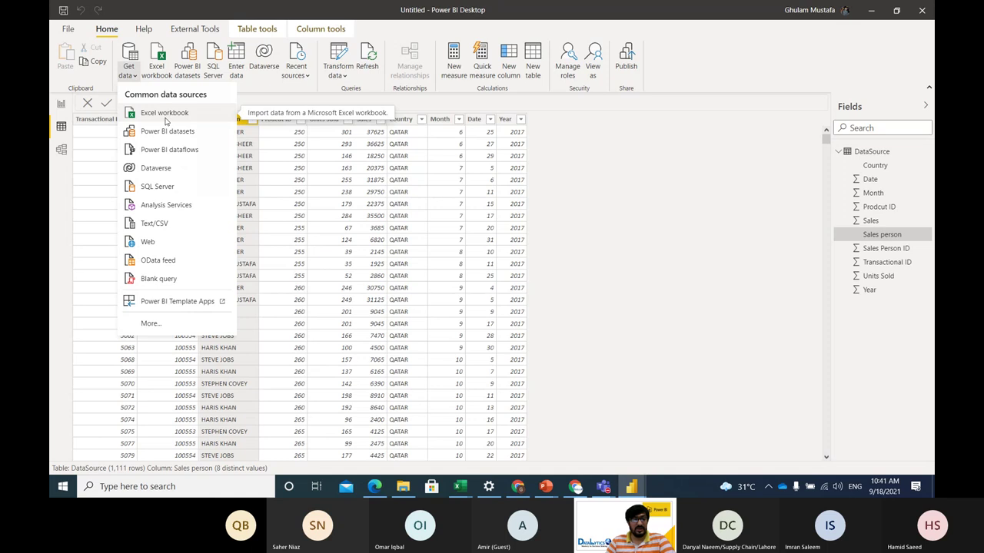
Browse the full connector list's File and Database categories, then search for 'SAP'
{"action": "left_click", "coordinate": [171, 324]}
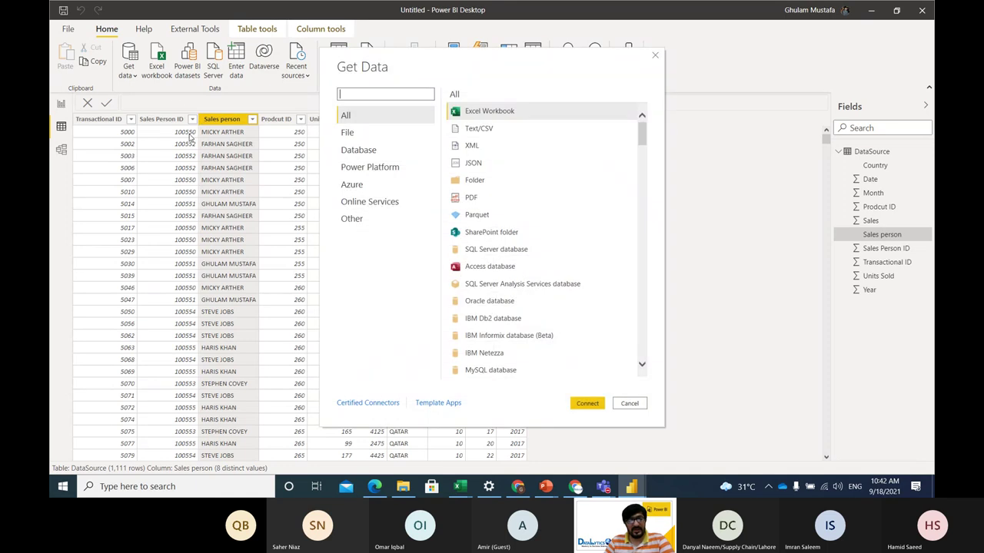
{"action": "left_click", "coordinate": [354, 135]}
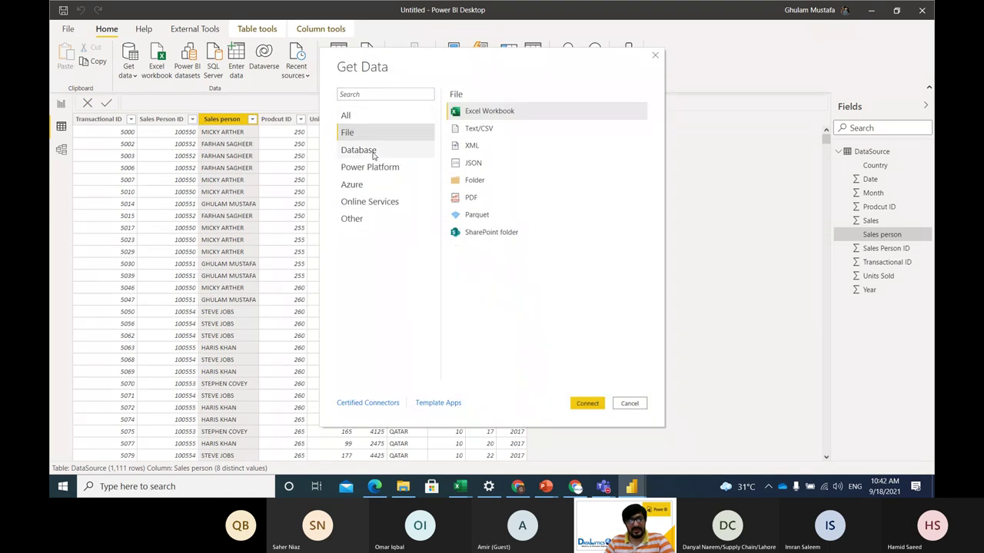
{"action": "left_click", "coordinate": [377, 157]}
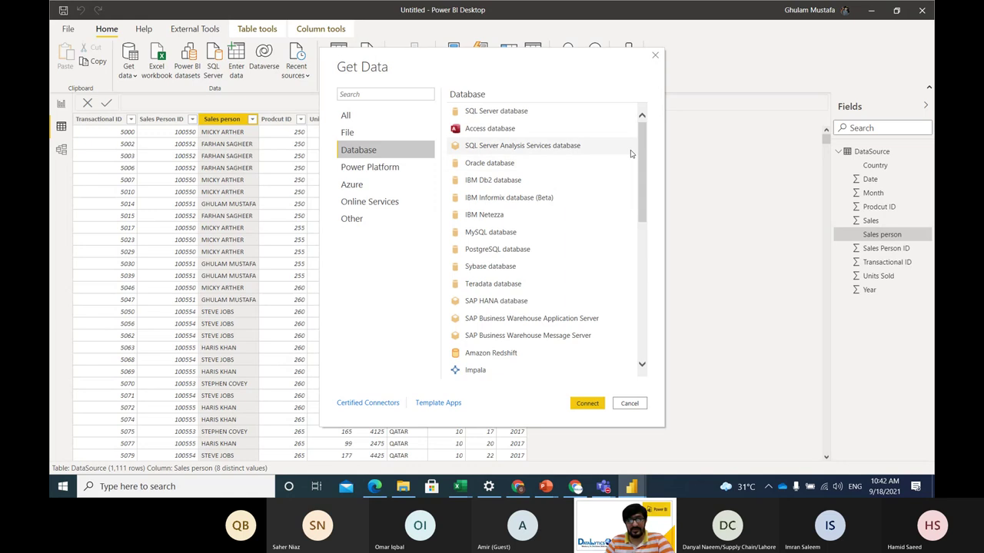
{"action": "left_click_drag", "start_coordinate": [645, 149], "coordinate": [548, 175]}
{"action": "left_click", "coordinate": [416, 95]}
{"action": "type", "text": "SAP"}
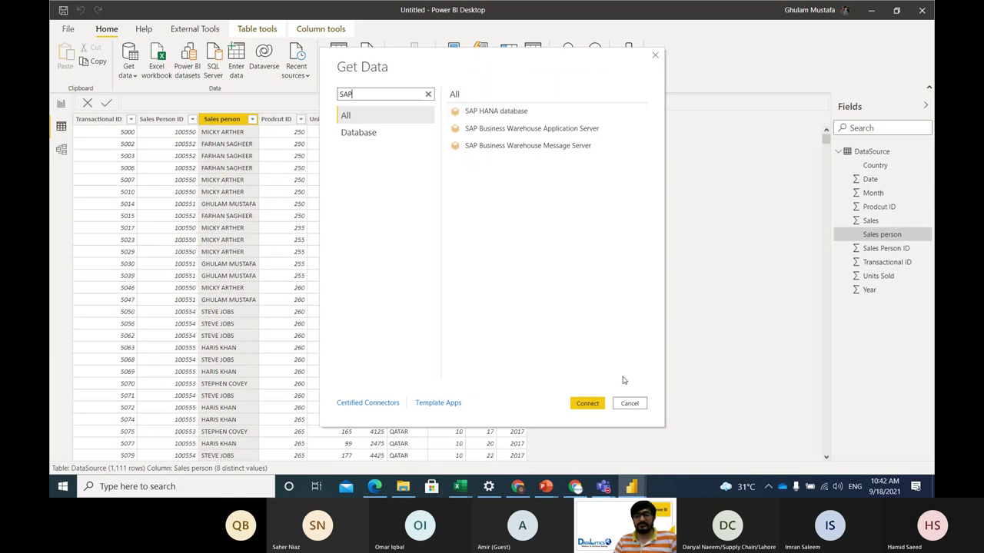
Cancel the Get Data dialog to return to the DataSource table's 1,111 rows
{"action": "left_click", "coordinate": [629, 402]}
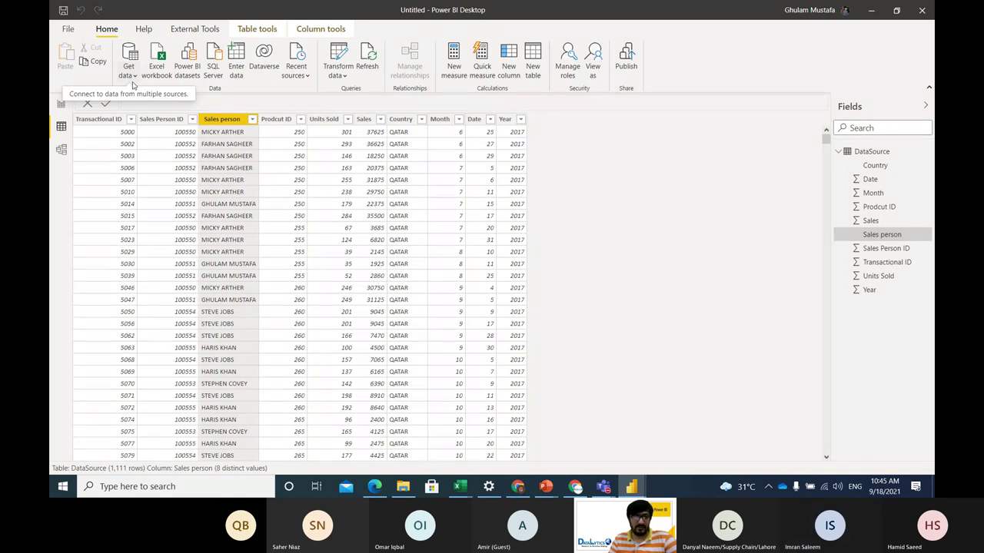
{"action": "left_click", "coordinate": [128, 69]}
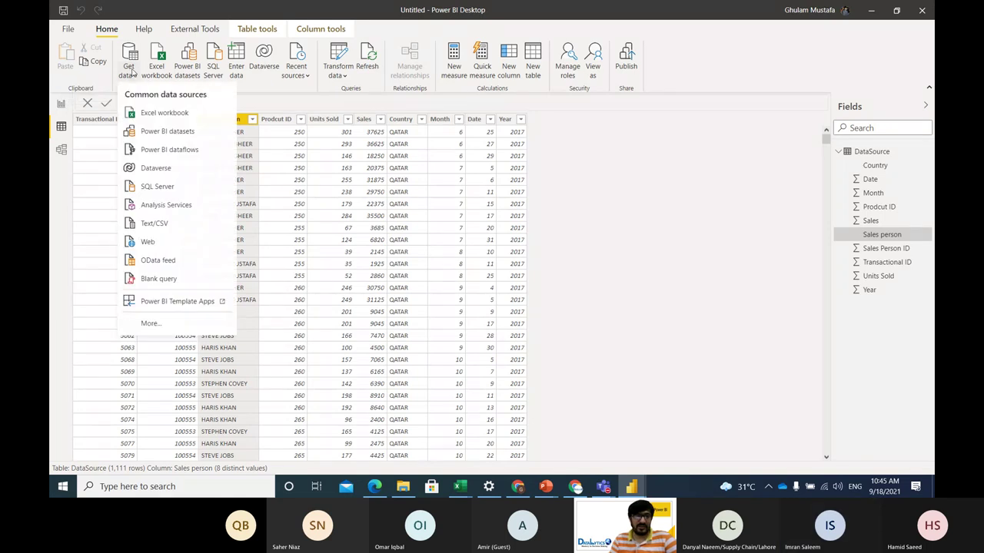
{"action": "left_click", "coordinate": [171, 323]}
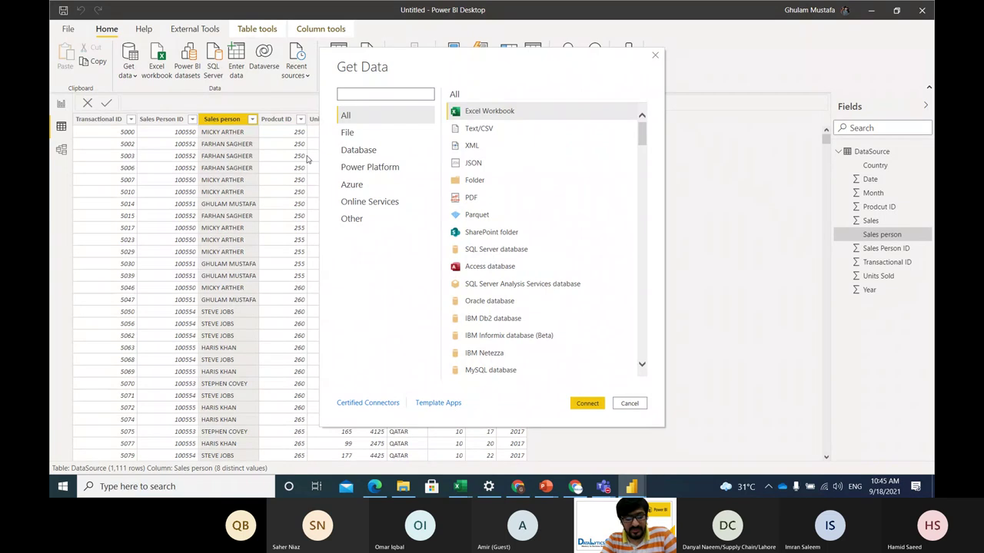
{"action": "type", "text": "DYNAMIC"}
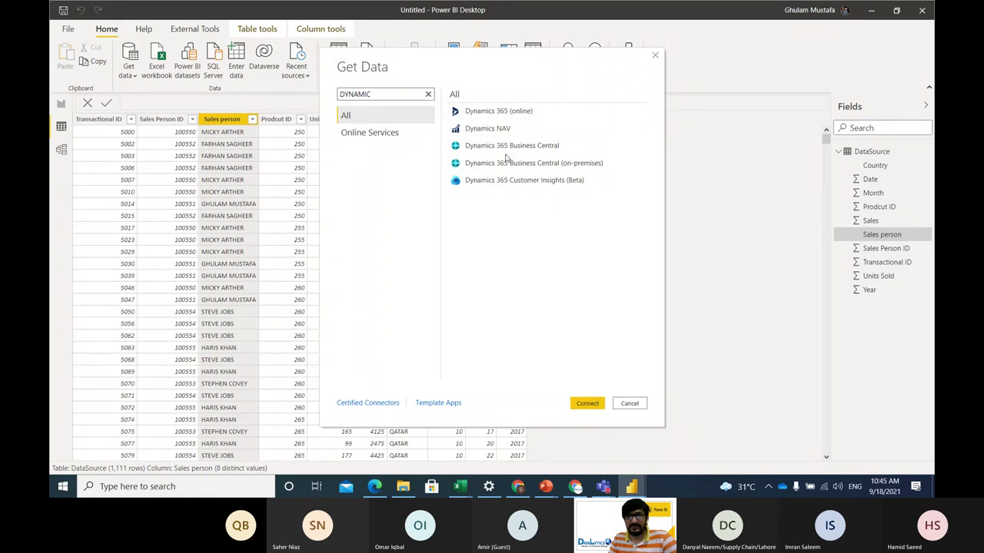
{"action": "left_click", "coordinate": [521, 115]}
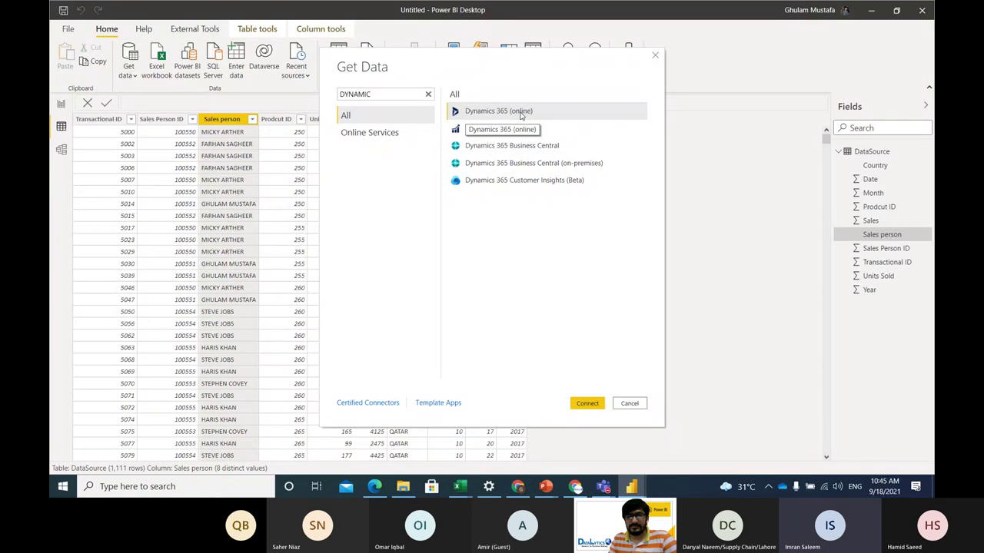
{"action": "left_click", "coordinate": [588, 407]}
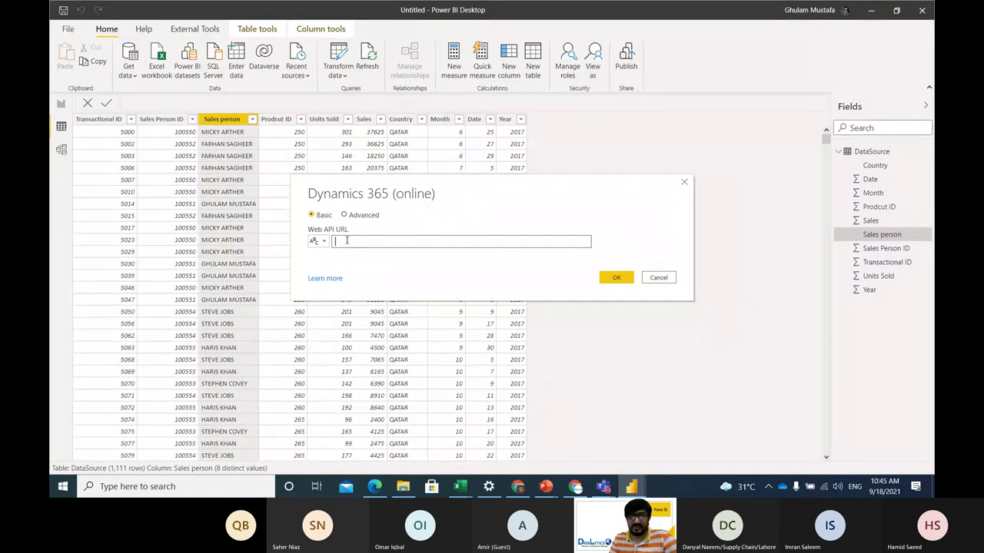
{"action": "left_click", "coordinate": [654, 278]}
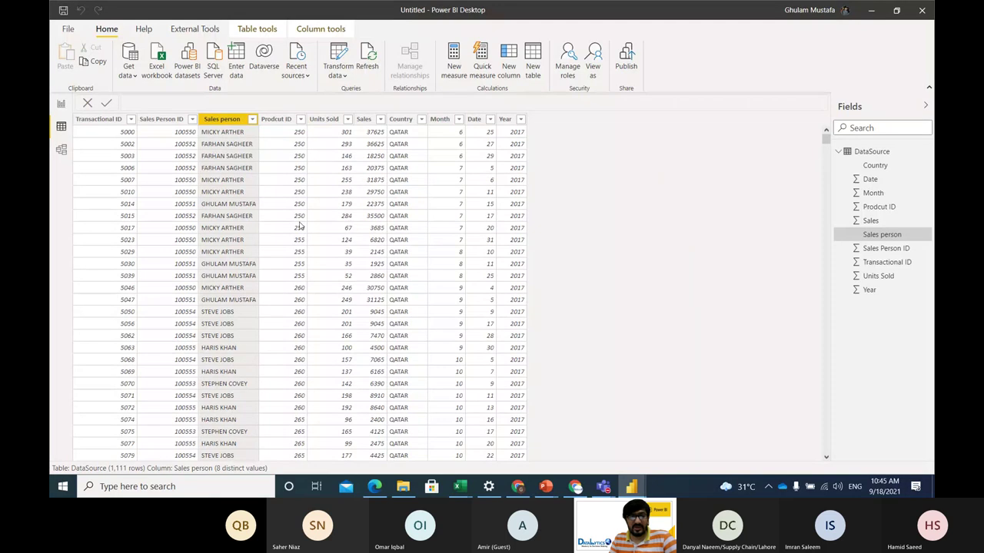
{"action": "left_click", "coordinate": [61, 149]}
Toggle the DataSource field list and Properties pane, then open and cancel Manage aggregations
{"action": "left_click", "coordinate": [781, 155]}
{"action": "left_click", "coordinate": [621, 133]}
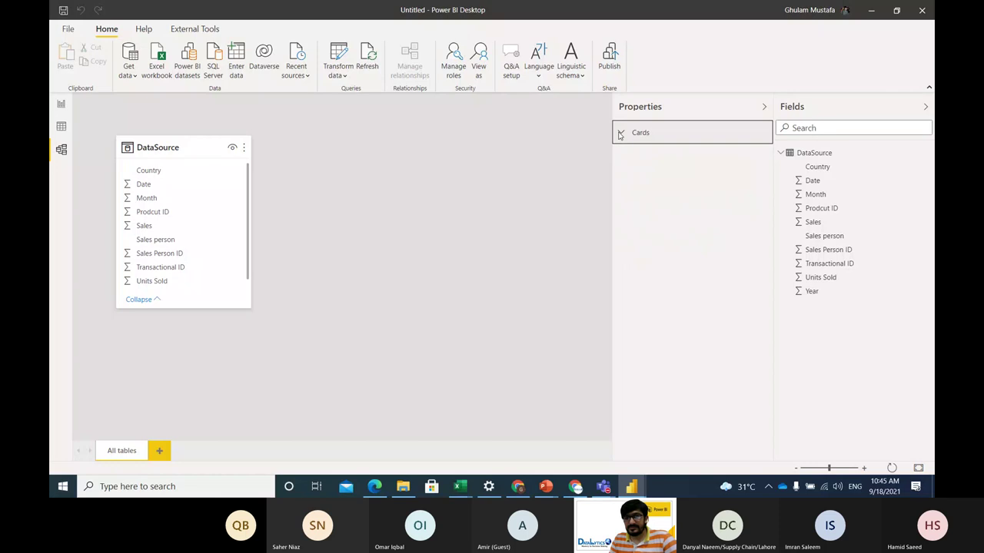
{"action": "left_click", "coordinate": [763, 107]}
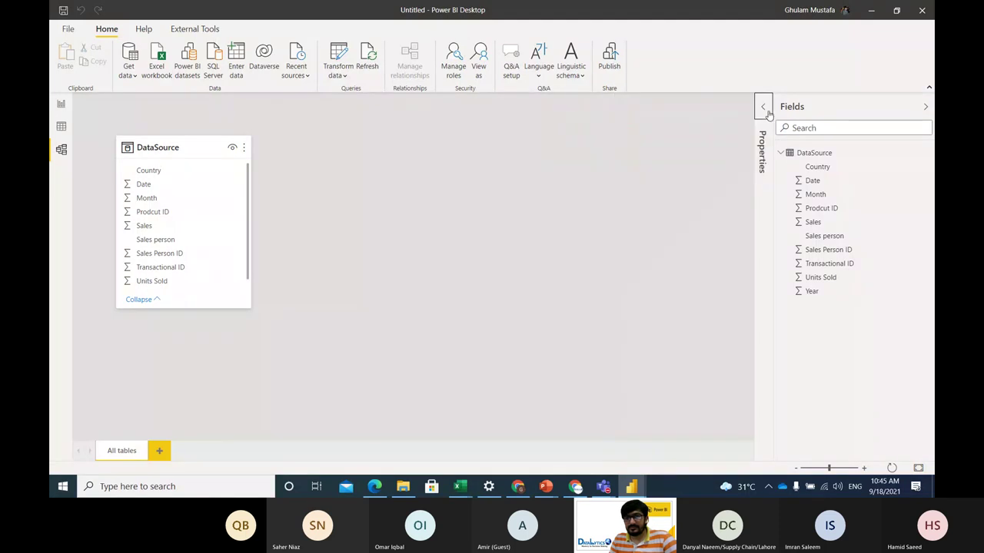
{"action": "left_click", "coordinate": [770, 115]}
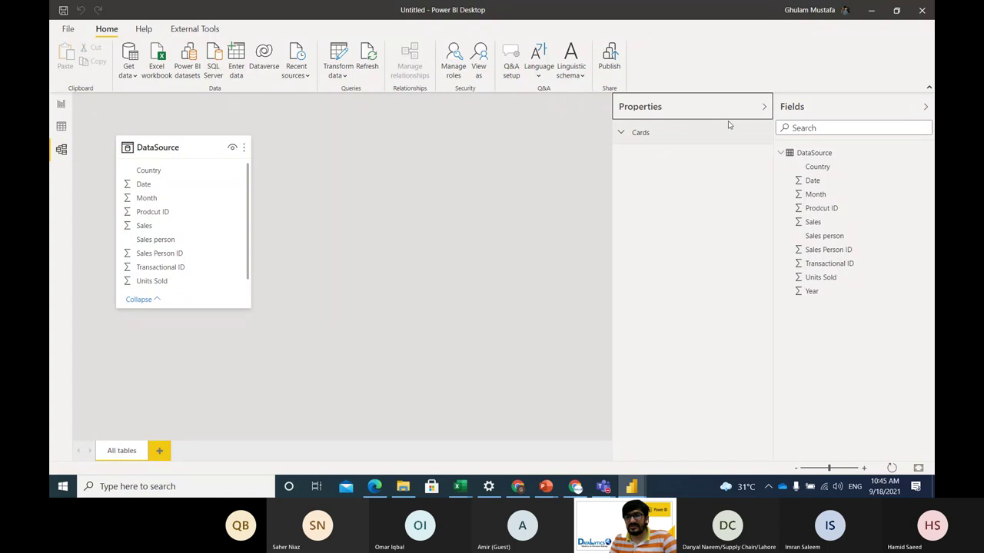
{"action": "left_click", "coordinate": [781, 152]}
{"action": "left_click", "coordinate": [764, 106]}
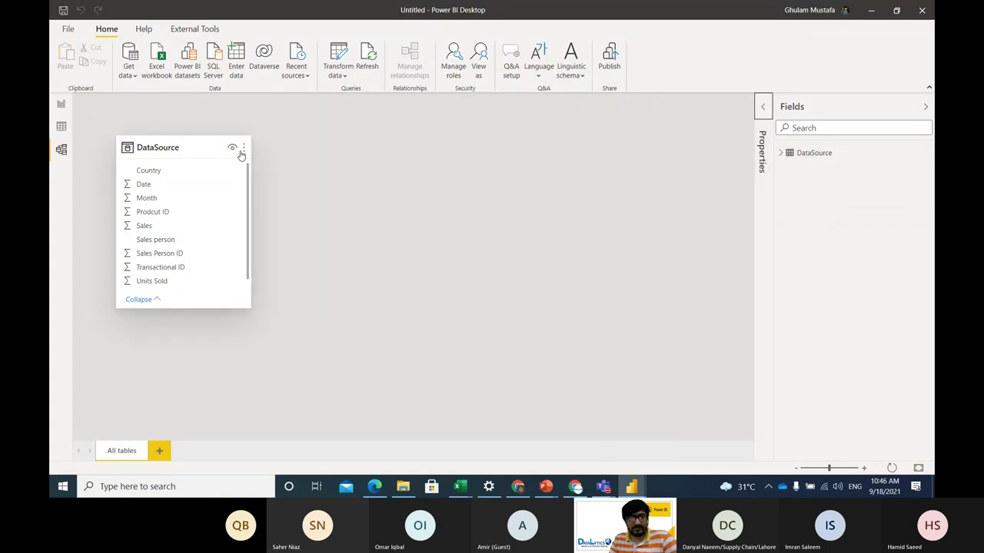
{"action": "left_click", "coordinate": [246, 147]}
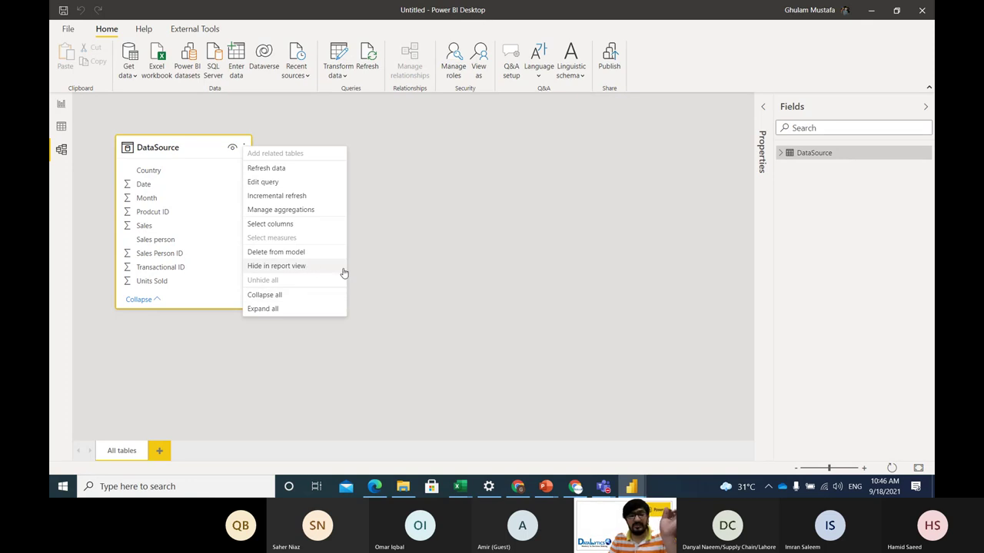
{"action": "left_click", "coordinate": [305, 211]}
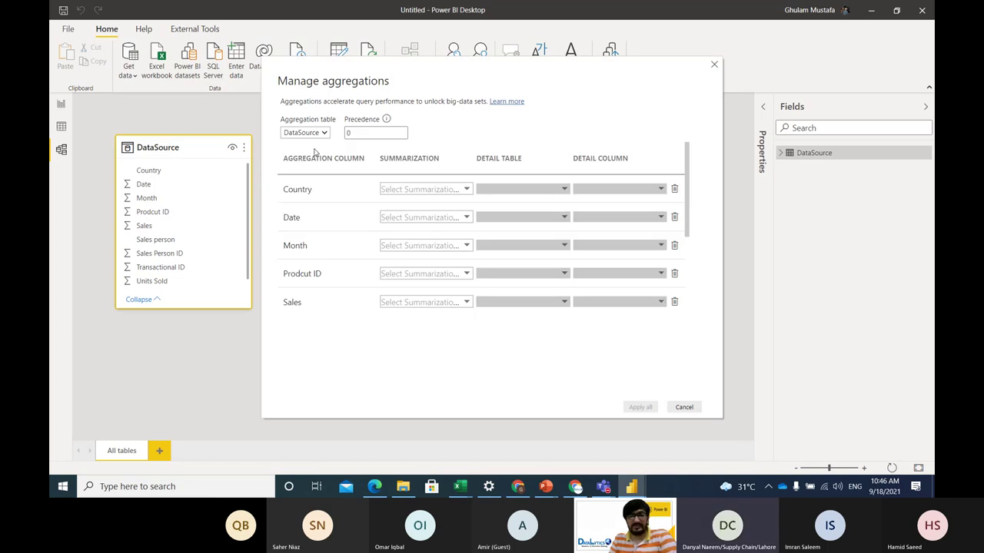
{"action": "left_click", "coordinate": [683, 407]}
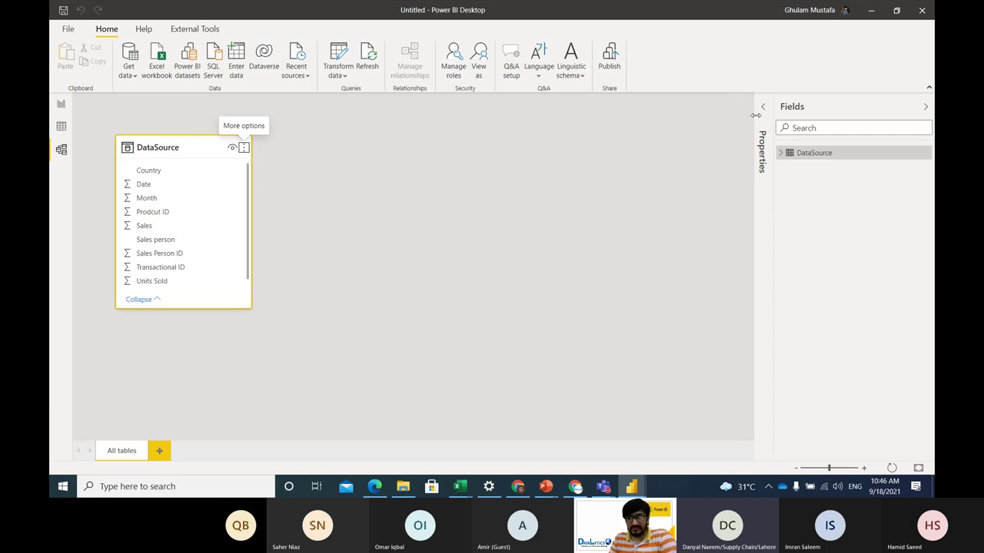
Show DataSource's properties, expand Advanced and view Storage mode, leaving it as Import
{"action": "left_click", "coordinate": [763, 107]}
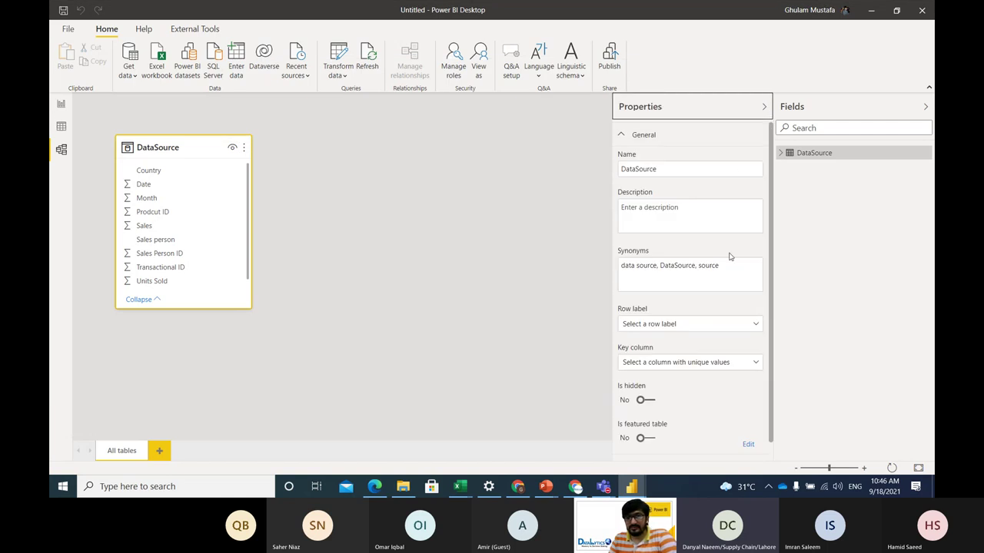
{"action": "scroll", "coordinate": [731, 256], "scroll_direction": "down", "scroll_amount": 1}
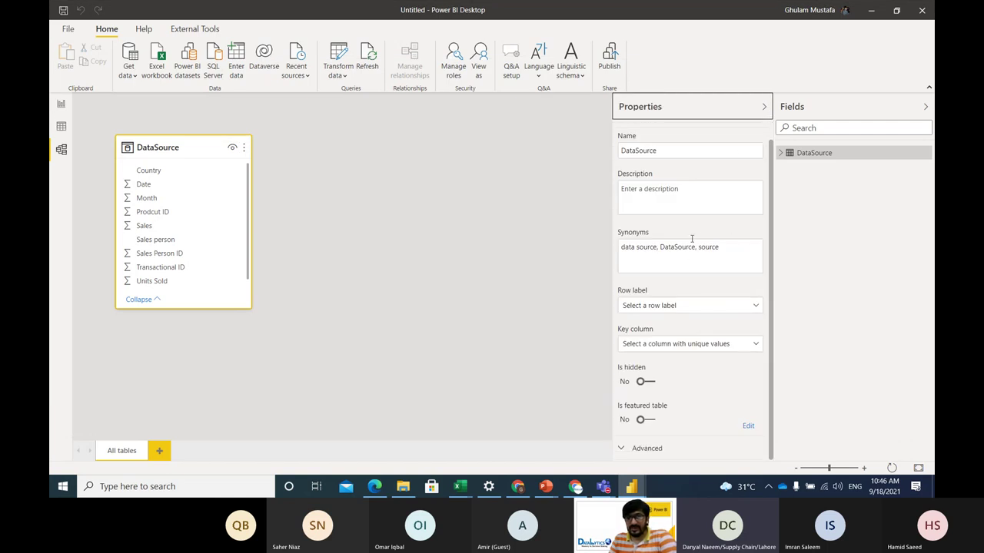
{"action": "left_click", "coordinate": [631, 448]}
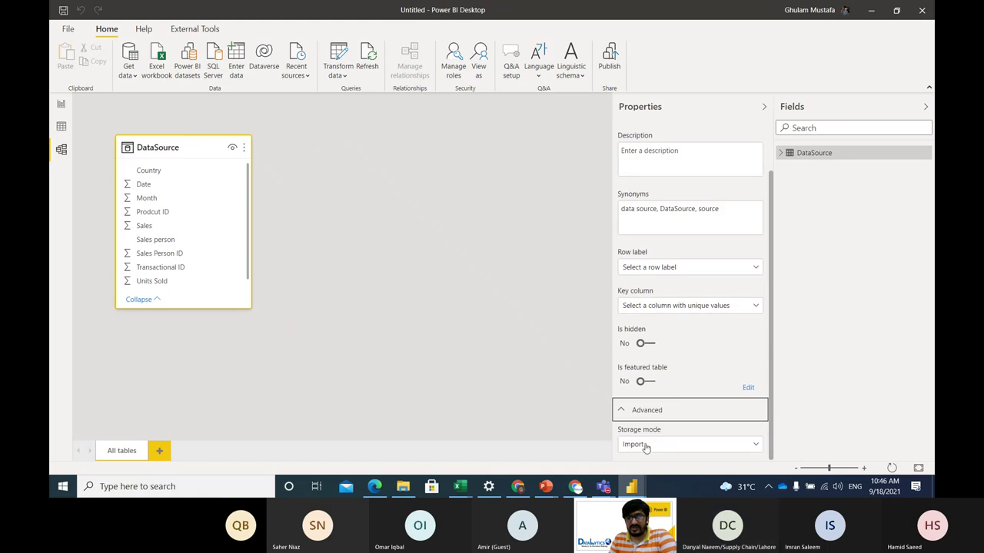
{"action": "left_click", "coordinate": [637, 444]}
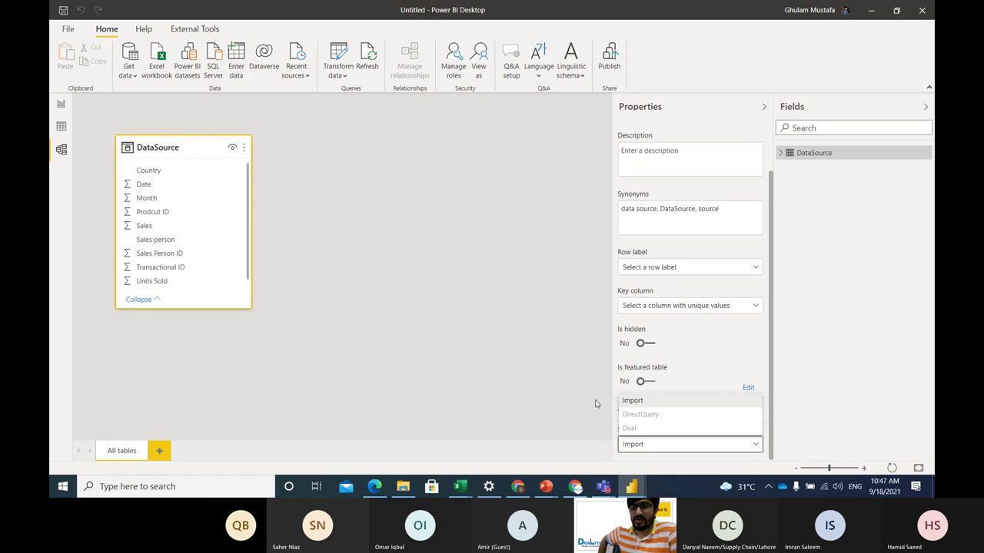
{"action": "key", "text": "Escape"}
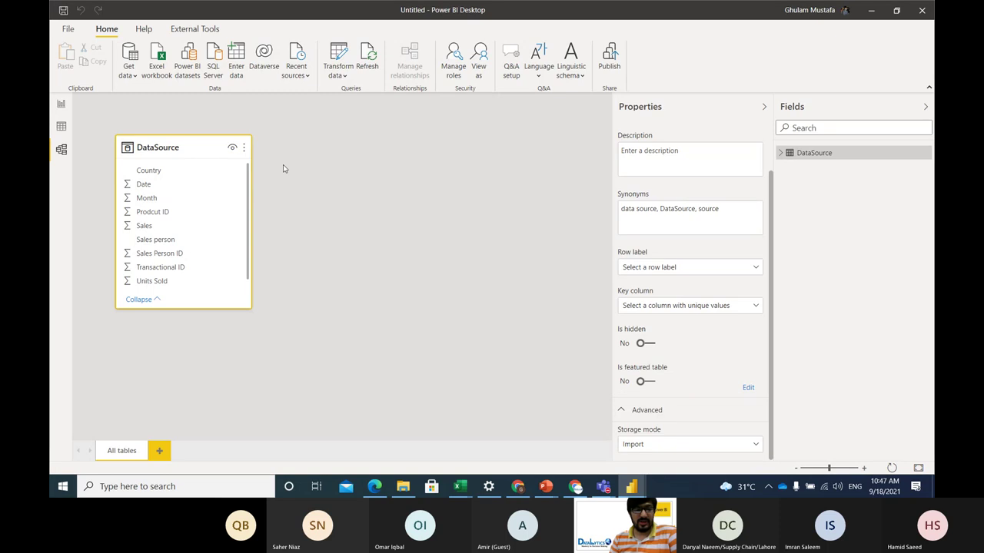
{"action": "left_click", "coordinate": [61, 105]}
Open the DataSource query in Power Query Editor via Transform data, clearing the AutoPlay and network pop-ups
{"action": "left_click", "coordinate": [62, 126]}
{"action": "left_click", "coordinate": [338, 73]}
{"action": "left_click", "coordinate": [361, 94]}
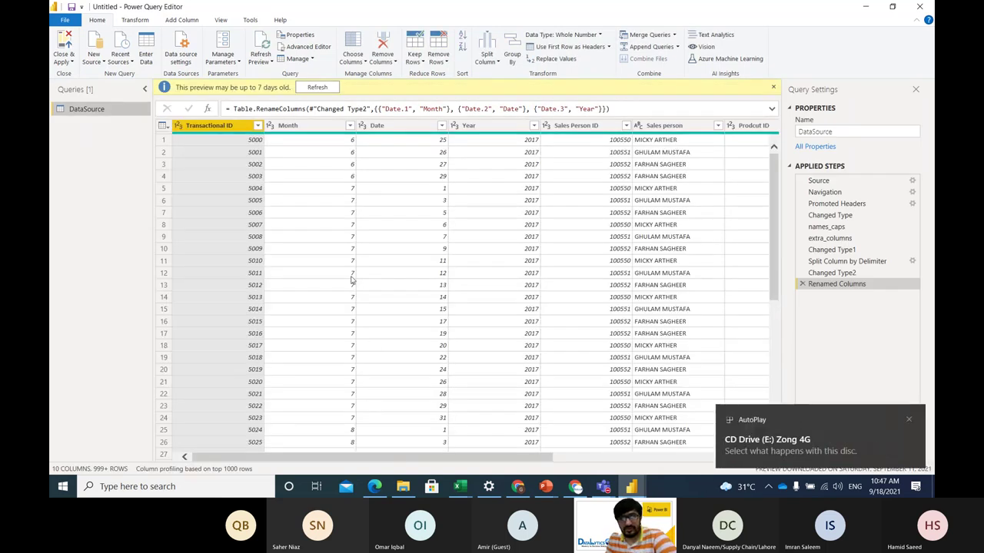
{"action": "left_click", "coordinate": [908, 420]}
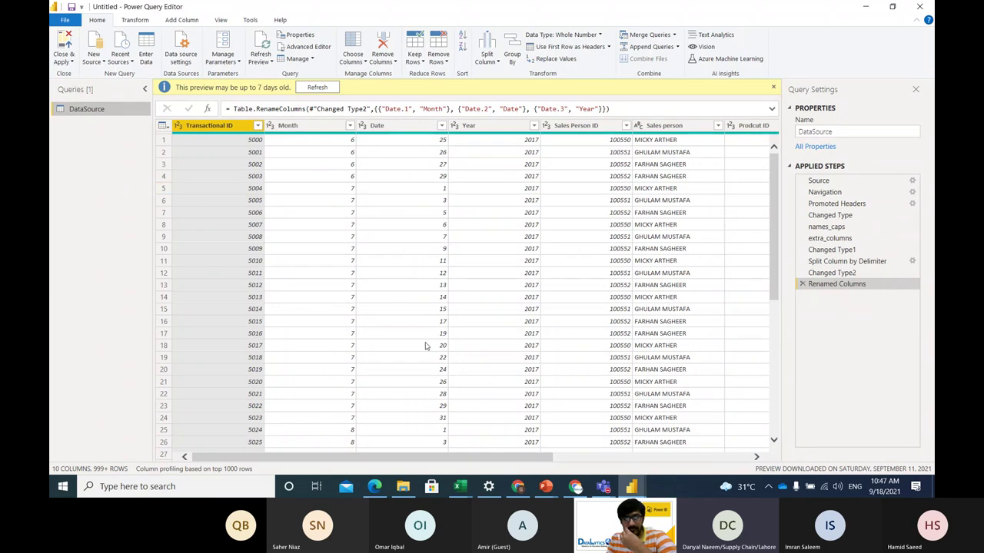
{"action": "left_click", "coordinate": [824, 486]}
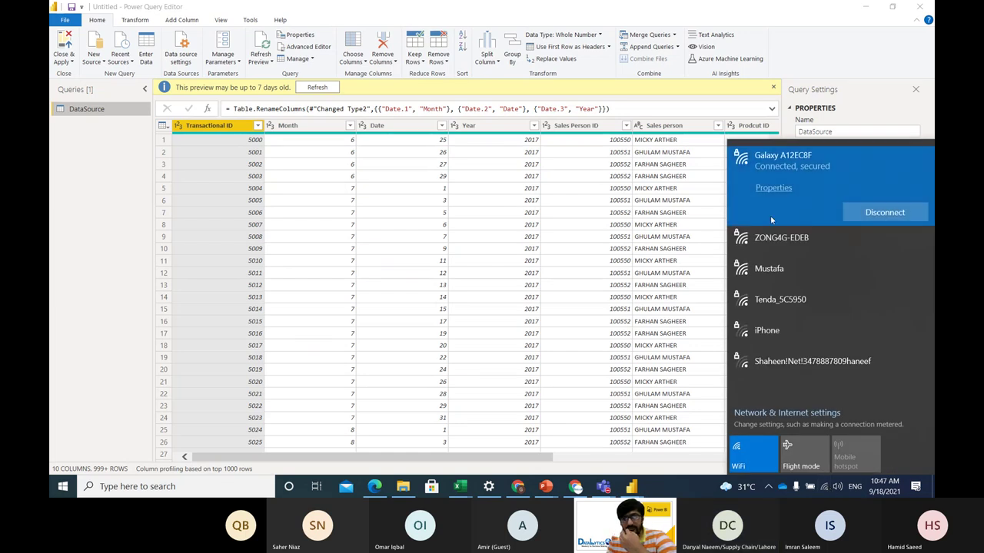
{"action": "left_click", "coordinate": [438, 392]}
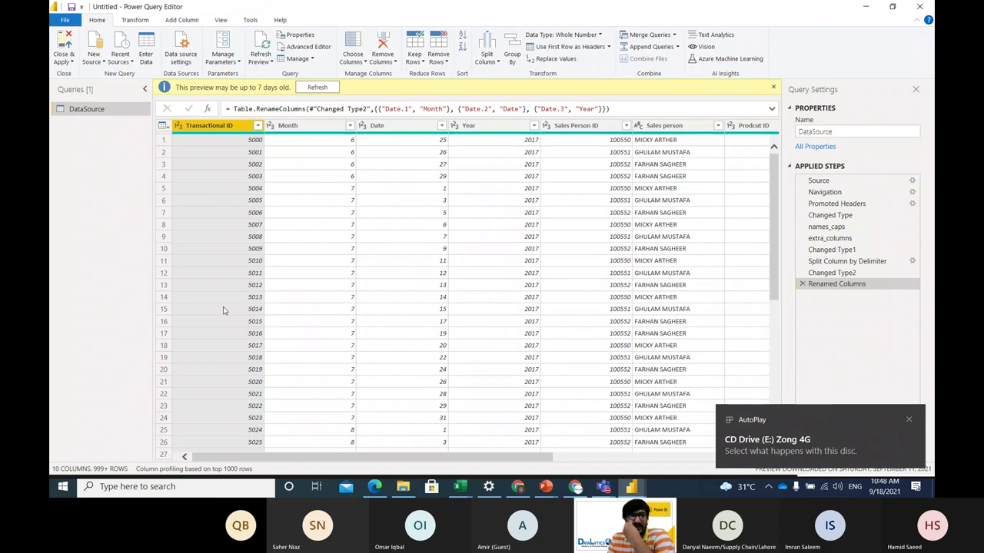
{"action": "left_click", "coordinate": [134, 20]}
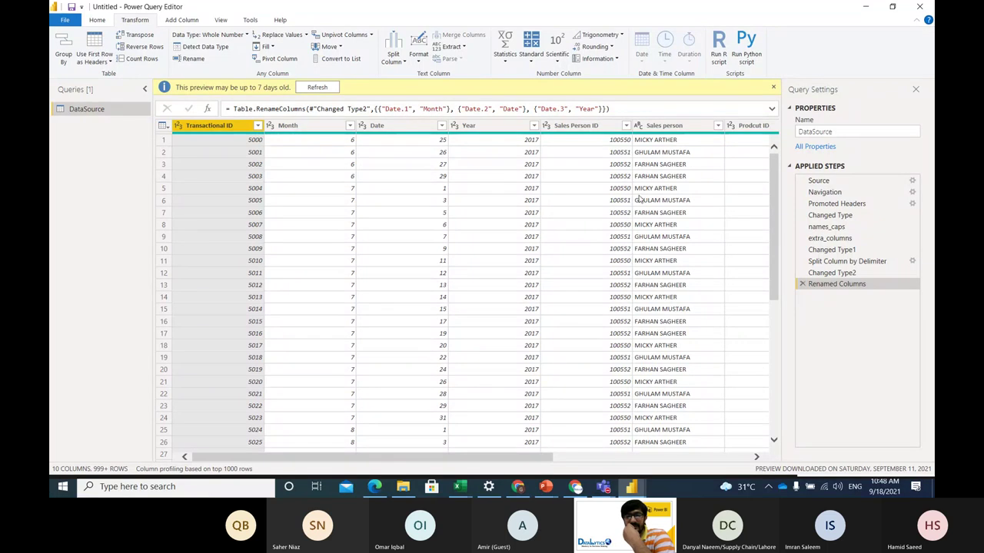
Duplicate the Sales person column to create Sales person - Copy, skipping the Custom Column dialog
{"action": "left_click", "coordinate": [664, 125]}
{"action": "left_click_drag", "start_coordinate": [441, 458], "coordinate": [641, 458]}
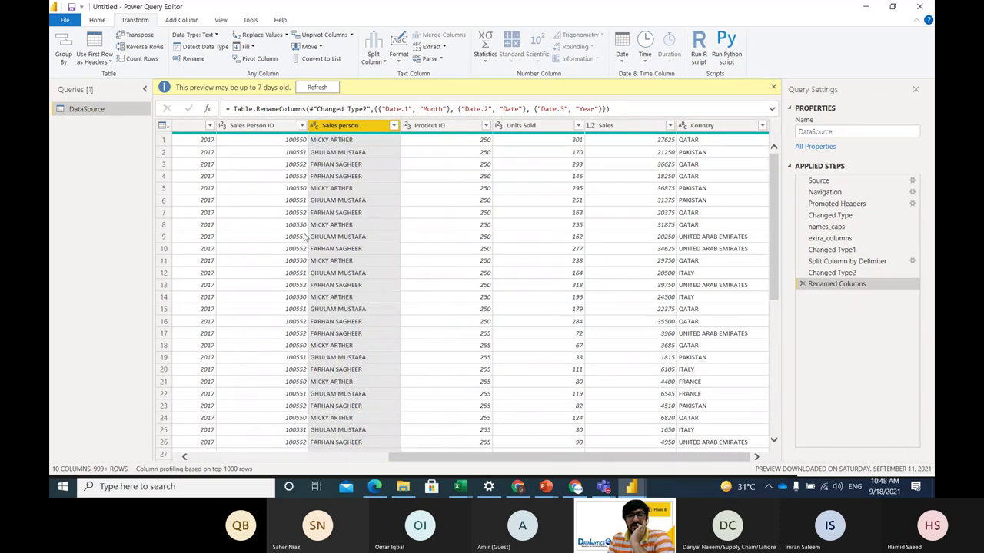
{"action": "left_click", "coordinate": [178, 19]}
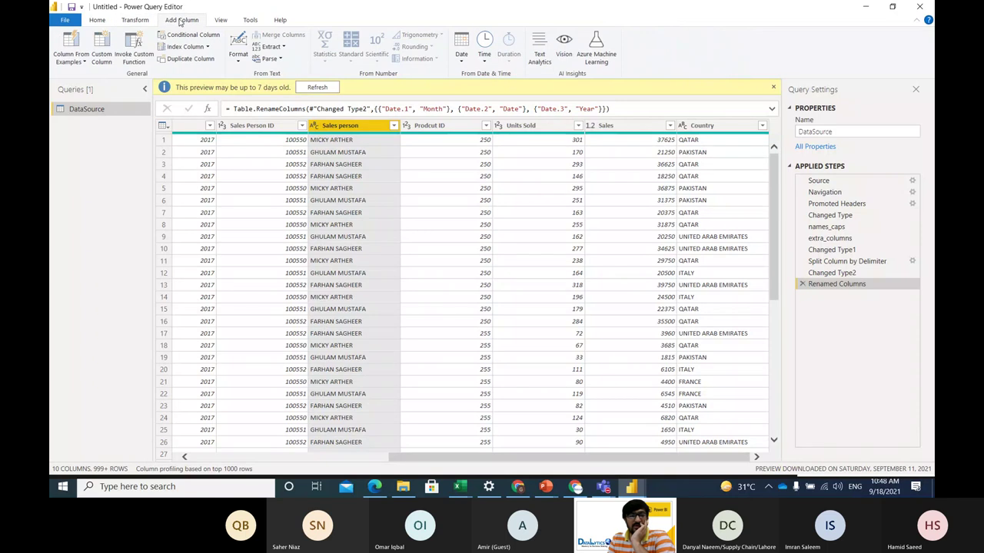
{"action": "left_click", "coordinate": [110, 52]}
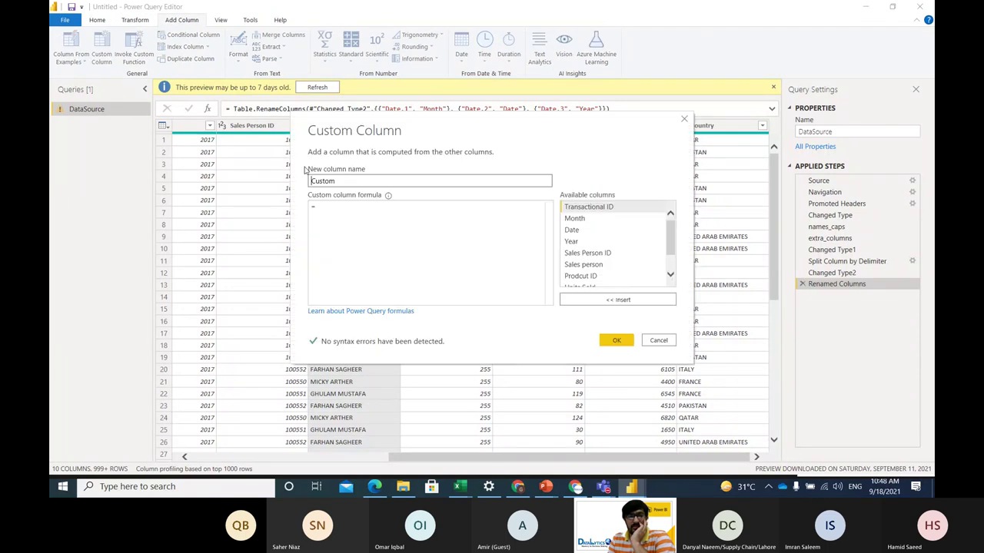
{"action": "left_click", "coordinate": [658, 340]}
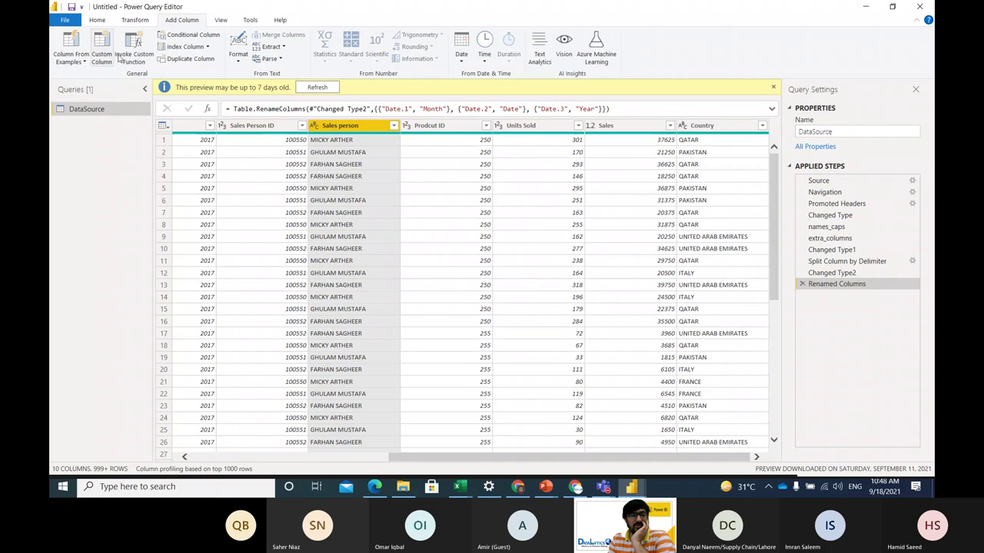
{"action": "left_click", "coordinate": [188, 59]}
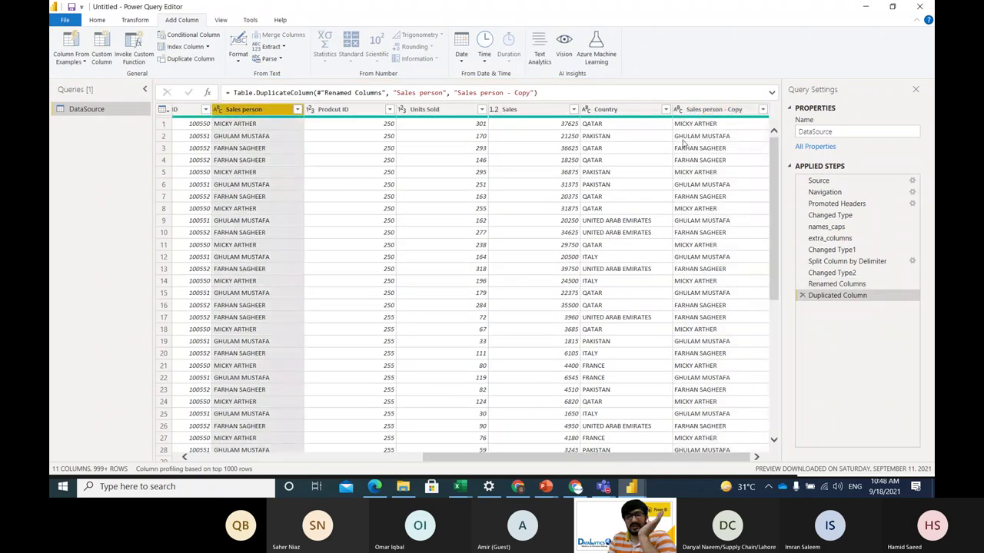
{"action": "left_click", "coordinate": [715, 111]}
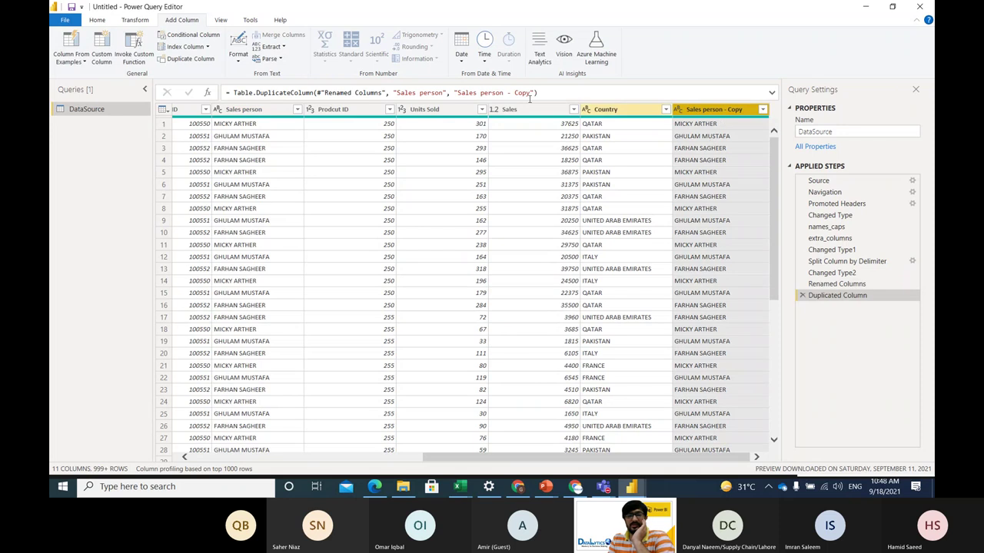
{"action": "left_click", "coordinate": [98, 20]}
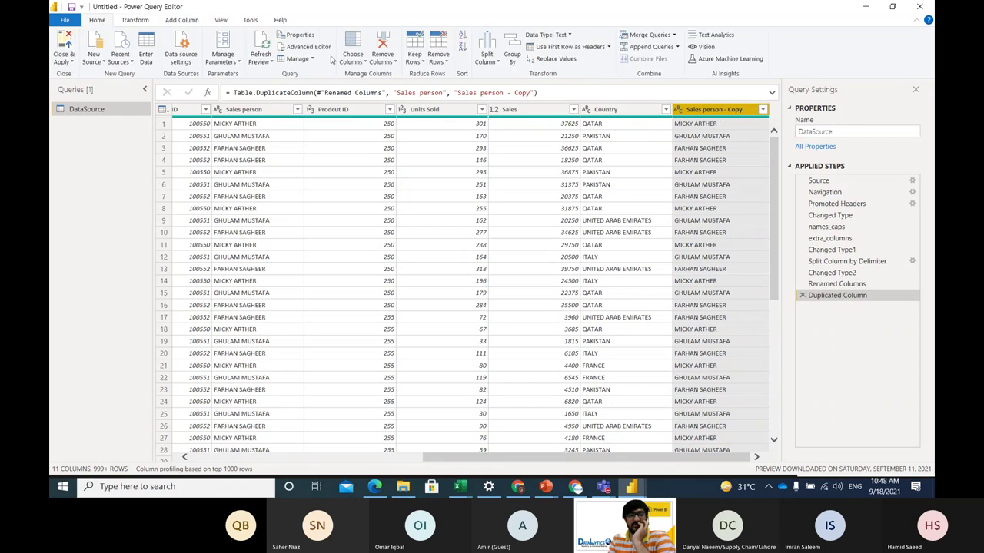
Split Sales person - Copy at the left-most Space delimiter into Copy.1 and Copy.2
{"action": "left_click", "coordinate": [486, 60]}
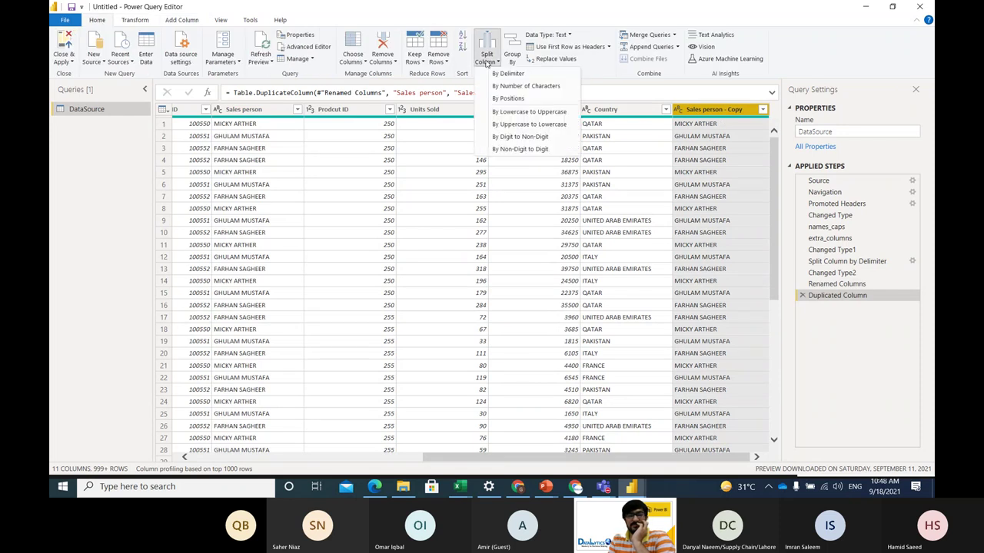
{"action": "left_click", "coordinate": [508, 74]}
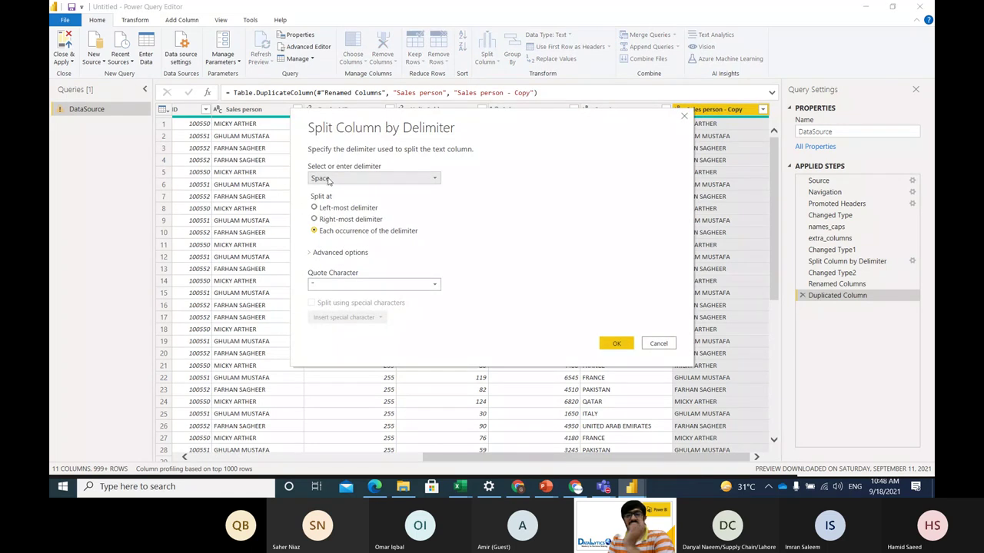
{"action": "left_click", "coordinate": [322, 209]}
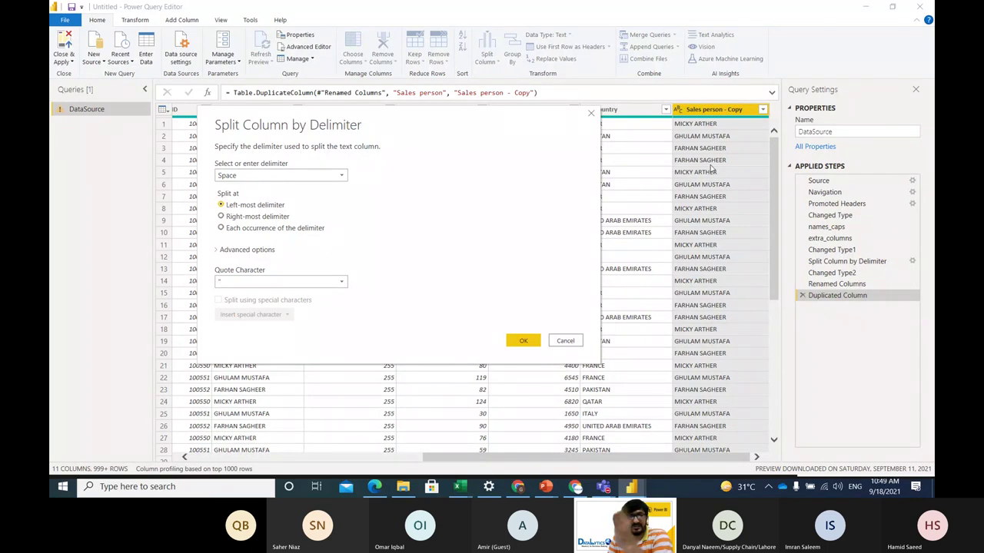
{"action": "left_click", "coordinate": [520, 338]}
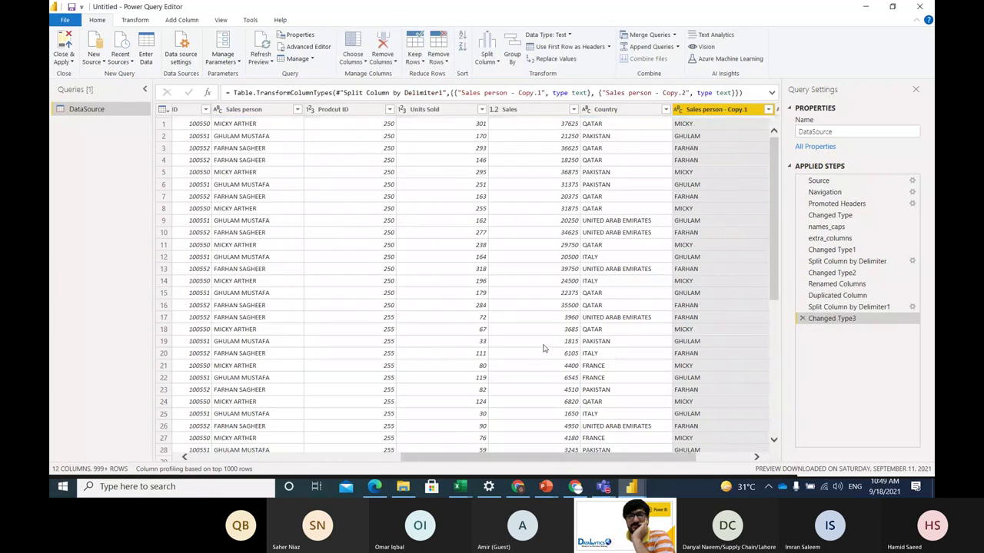
Rename the split columns to Frist Name and Last Name
{"action": "scroll", "coordinate": [652, 461], "scroll_direction": "right", "scroll_amount": 3}
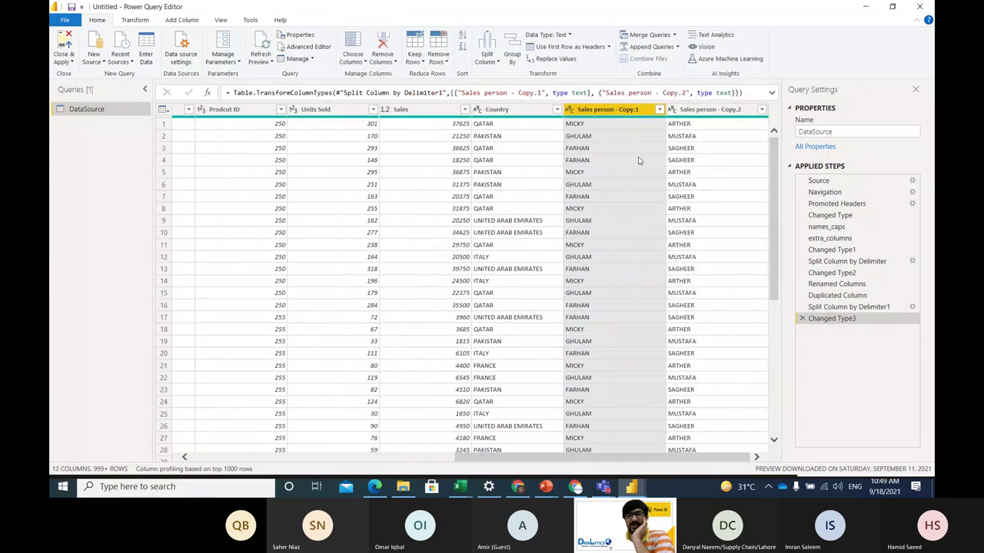
{"action": "double_click", "coordinate": [640, 111]}
{"action": "type", "text": "Frist Nam"}
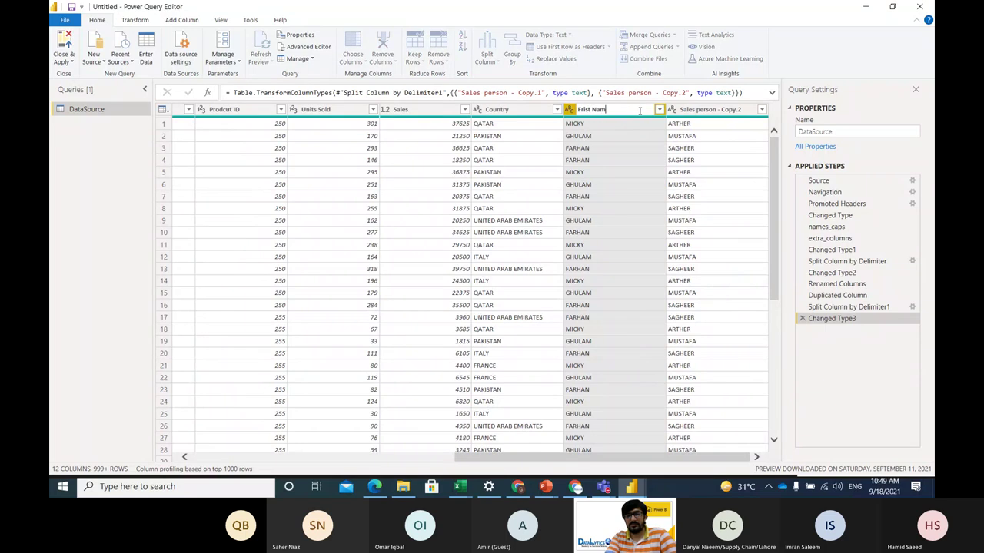
{"action": "key", "text": "Return"}
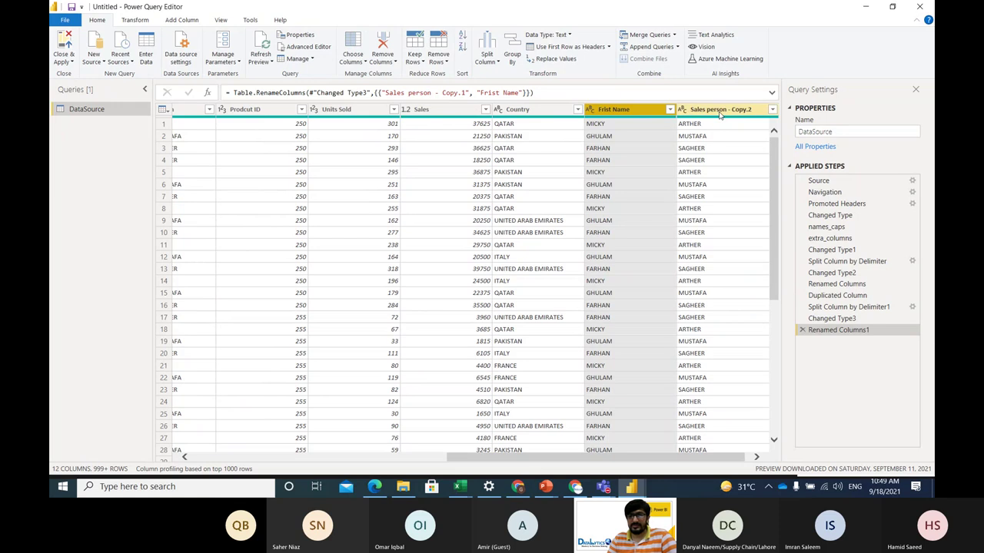
{"action": "double_click", "coordinate": [720, 111]}
{"action": "type", "text": "Last Name"}
{"action": "key", "text": "Return"}
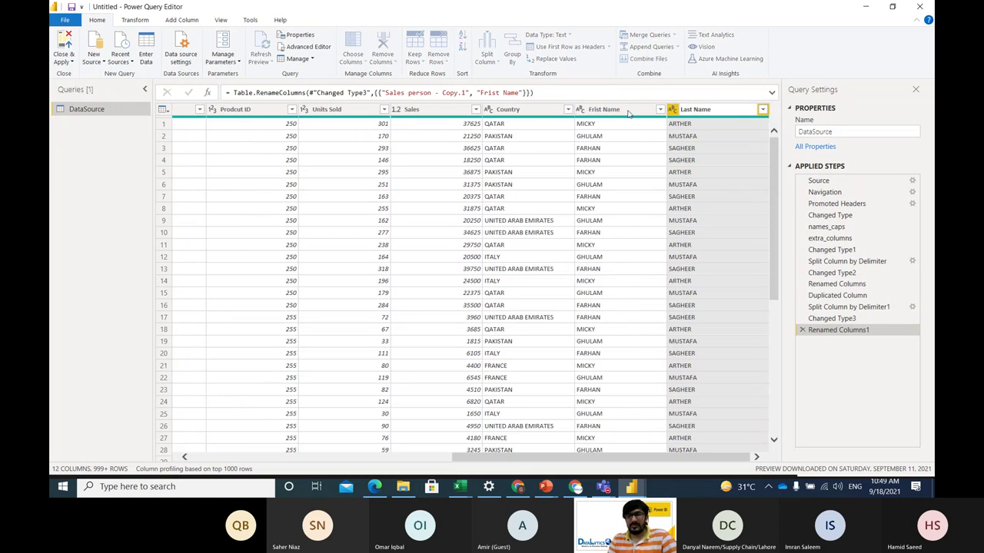
Apply Format > Trim to the Frist Name and Last Name columns
{"action": "left_click", "coordinate": [629, 112]}
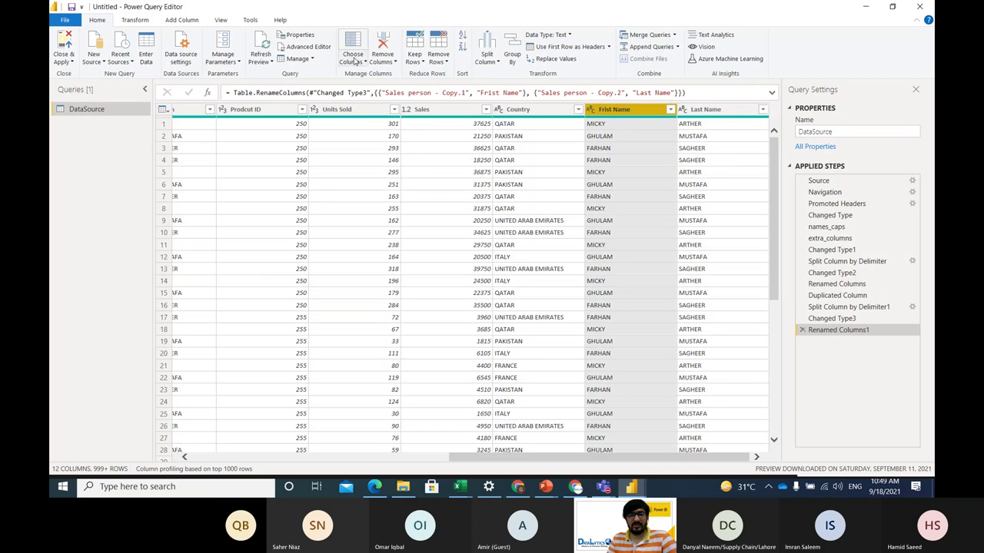
{"action": "scroll", "coordinate": [355, 60], "scroll_direction": "down", "scroll_amount": 1}
{"action": "left_click", "coordinate": [398, 57]}
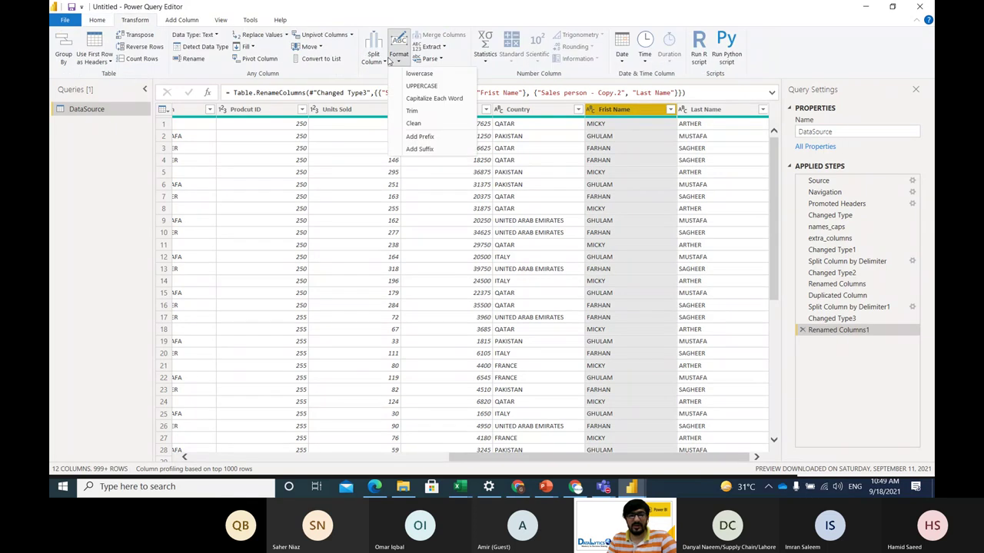
{"action": "left_click", "coordinate": [421, 114]}
{"action": "left_click", "coordinate": [711, 115]}
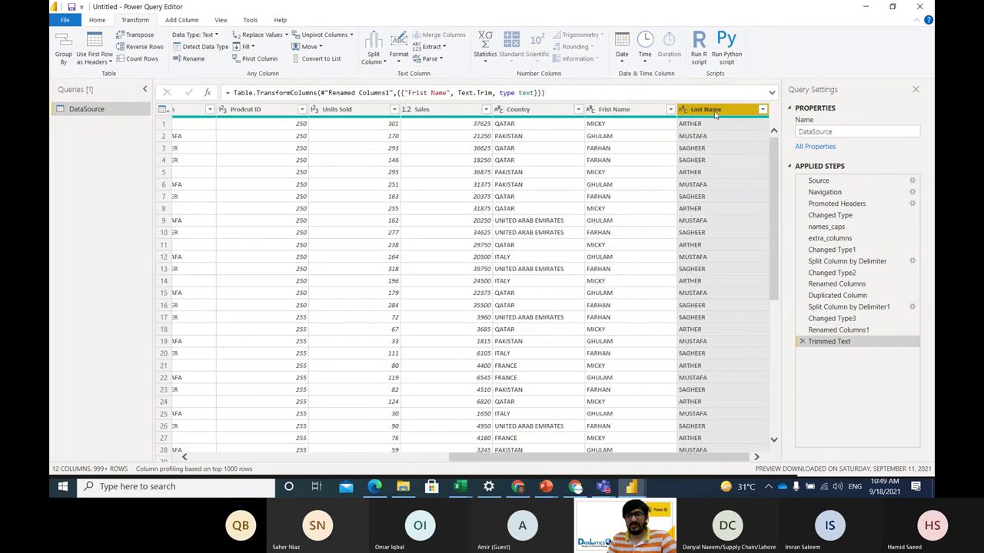
{"action": "left_click", "coordinate": [397, 56]}
{"action": "left_click", "coordinate": [421, 113]}
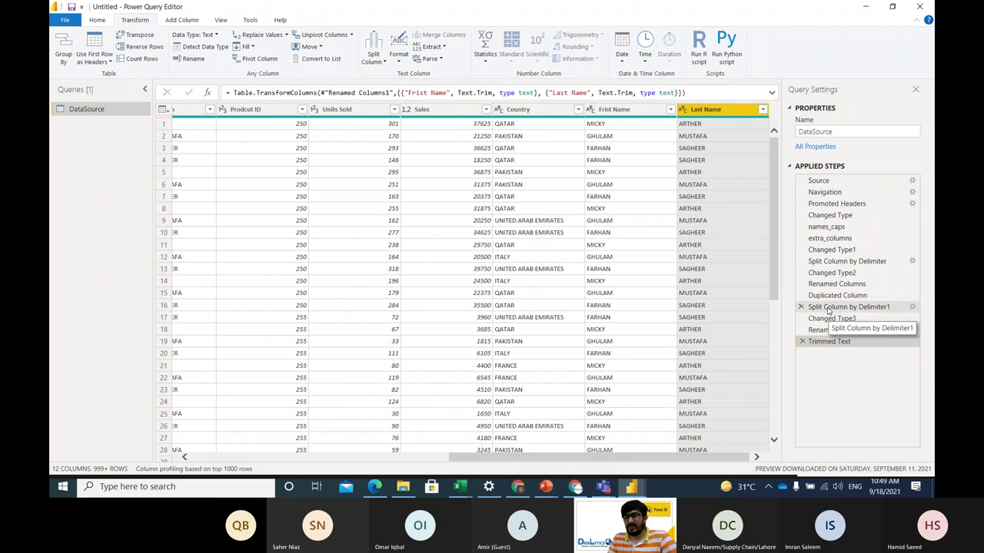
Rename the Split Column by Delimiter1 step to split_names
{"action": "right_click", "coordinate": [828, 310]}
{"action": "left_click", "coordinate": [840, 326]}
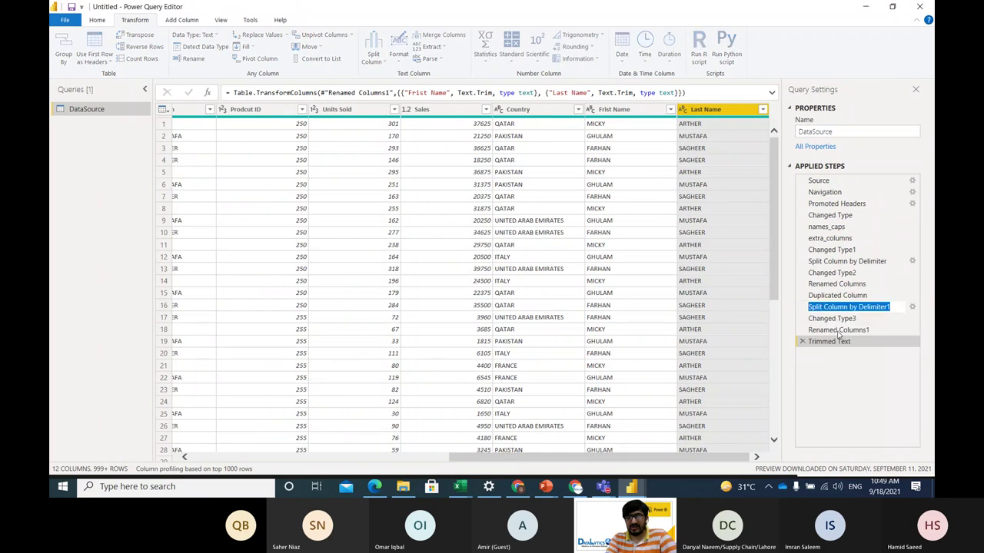
{"action": "type", "text": "spl"}
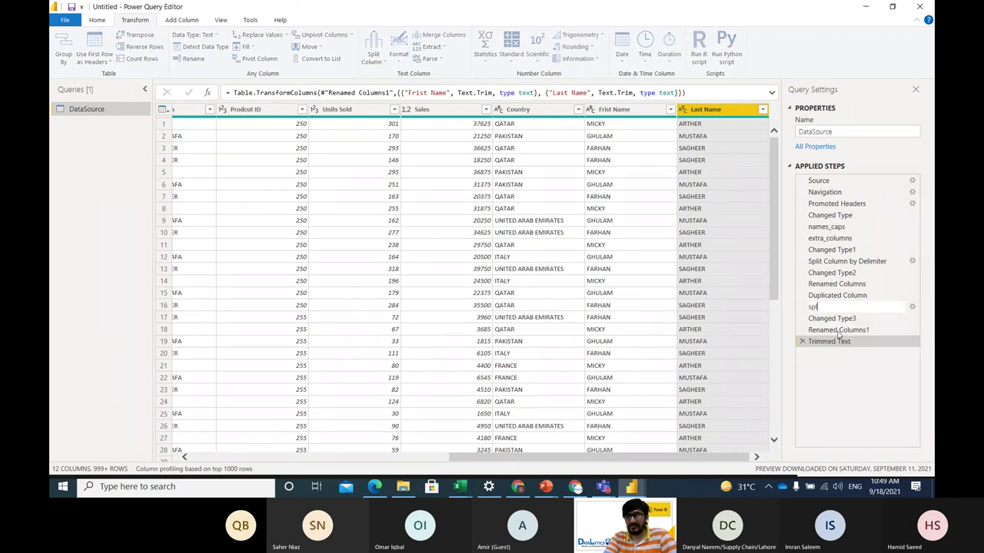
{"action": "type", "text": "it_names"}
{"action": "key", "text": "Return"}
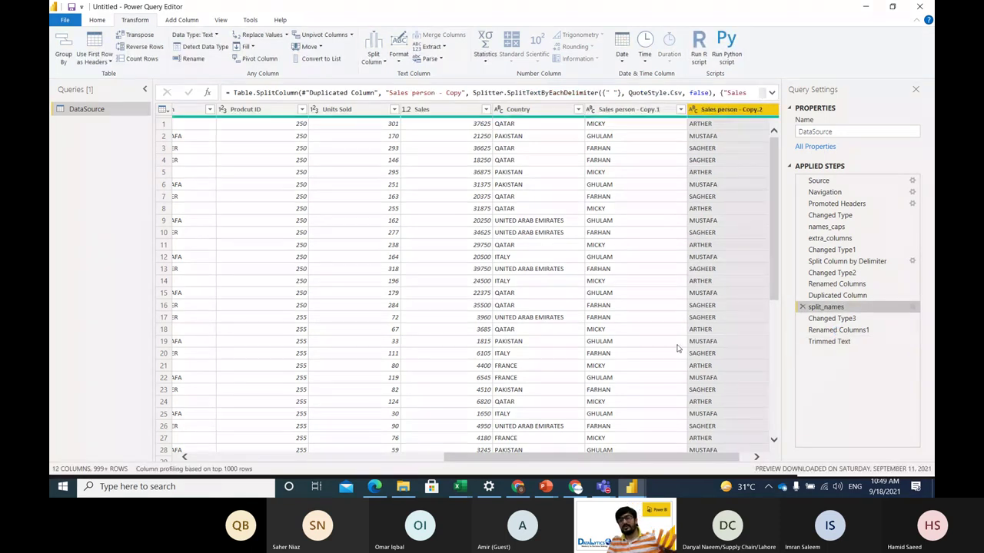
{"action": "left_click_drag", "start_coordinate": [472, 459], "coordinate": [69, 378]}
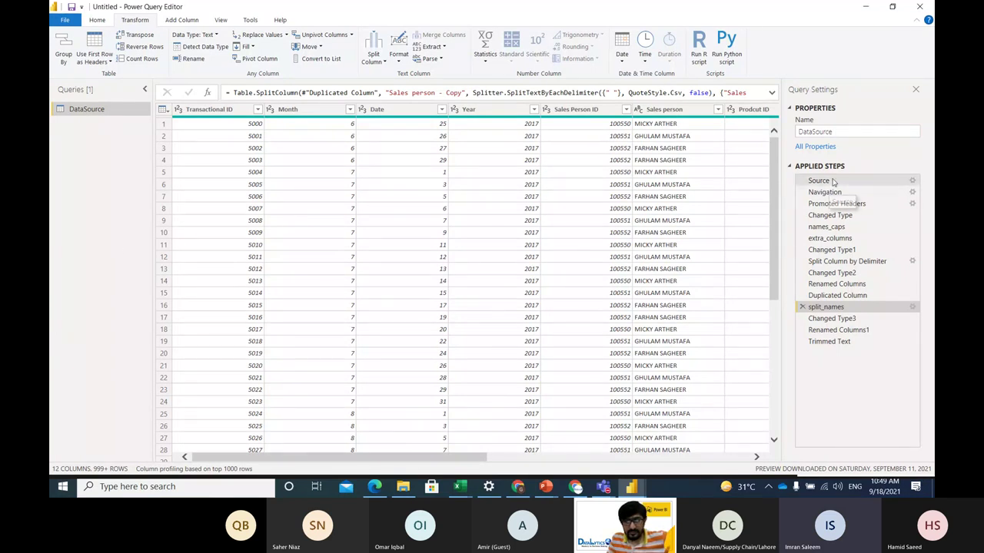
{"action": "left_click", "coordinate": [828, 341]}
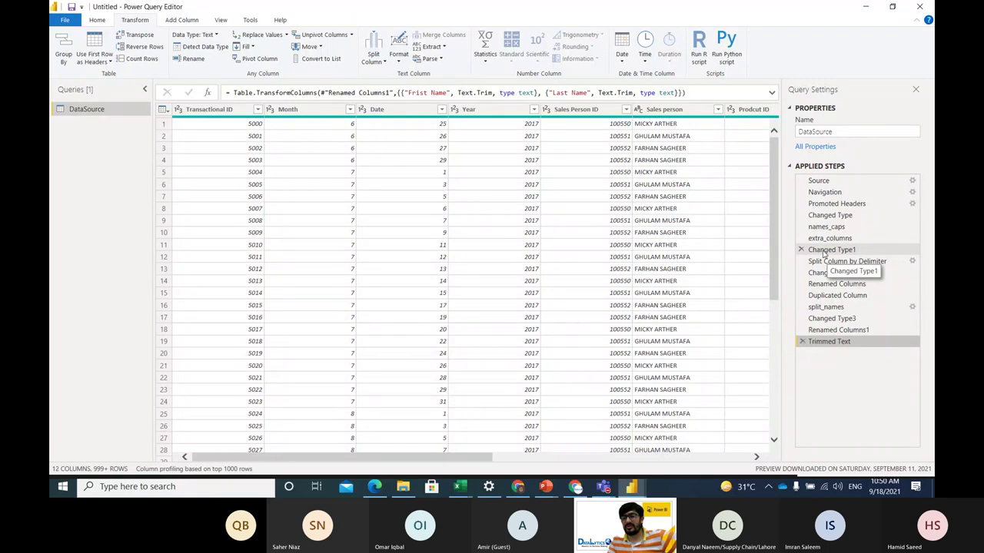
Rename the Changed Type1 step to sales_decimal and reselect Trimmed Text
{"action": "right_click", "coordinate": [824, 254]}
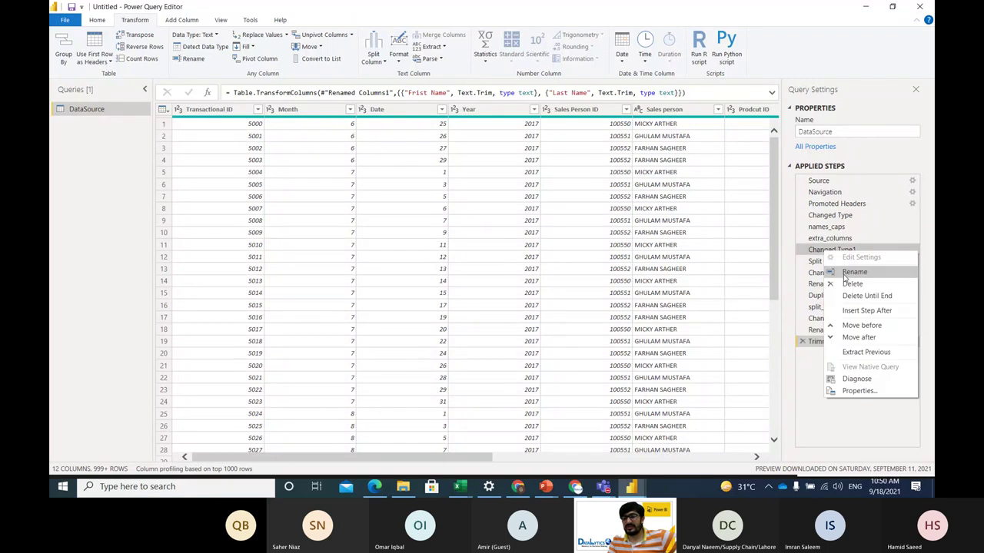
{"action": "left_click", "coordinate": [850, 271]}
{"action": "type", "text": "sal"}
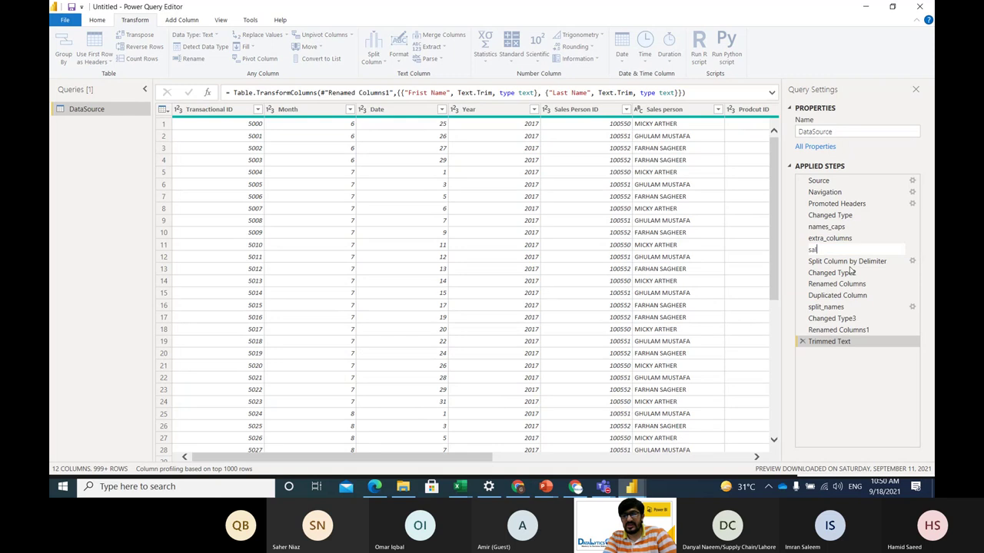
{"action": "type", "text": "es_de"}
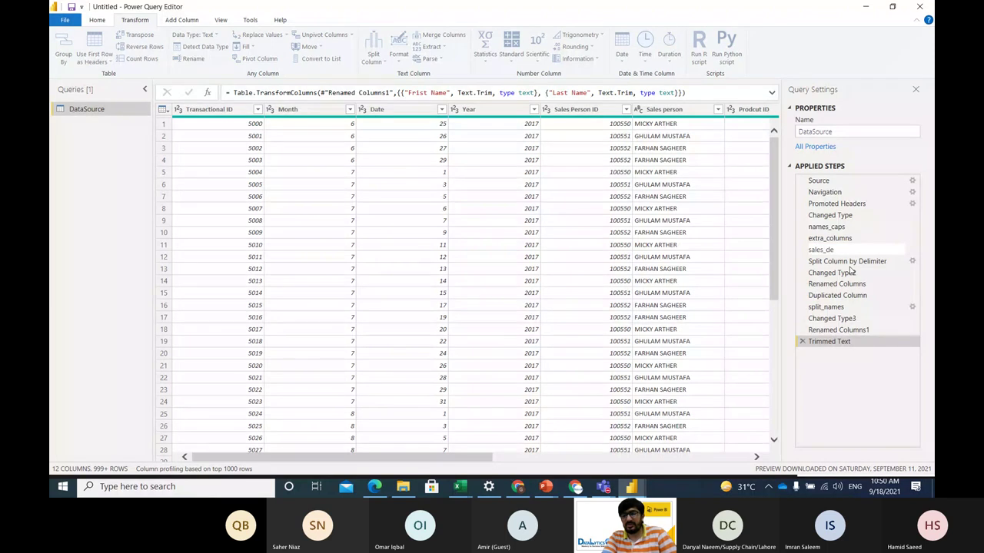
{"action": "type", "text": "cimal"}
{"action": "key", "text": "Return"}
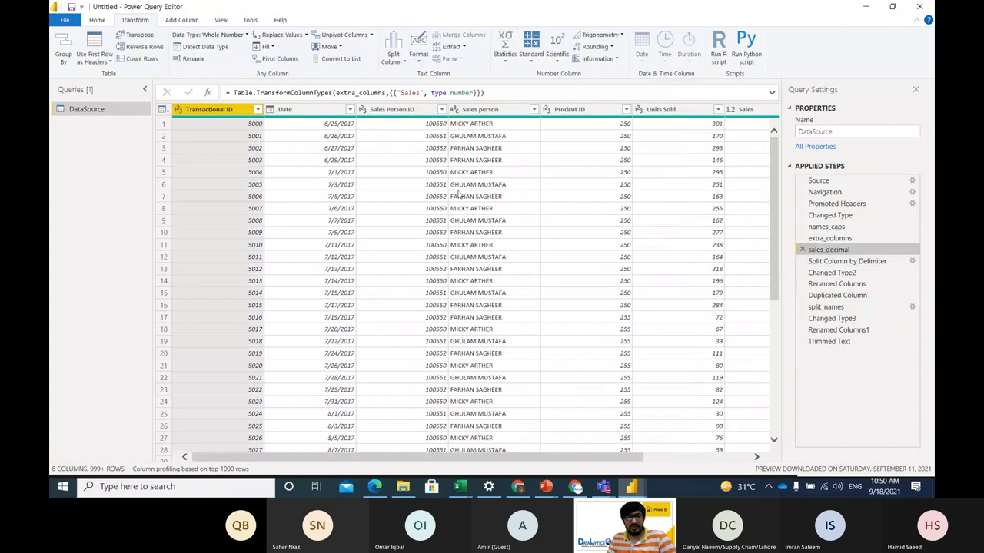
{"action": "left_click", "coordinate": [828, 341]}
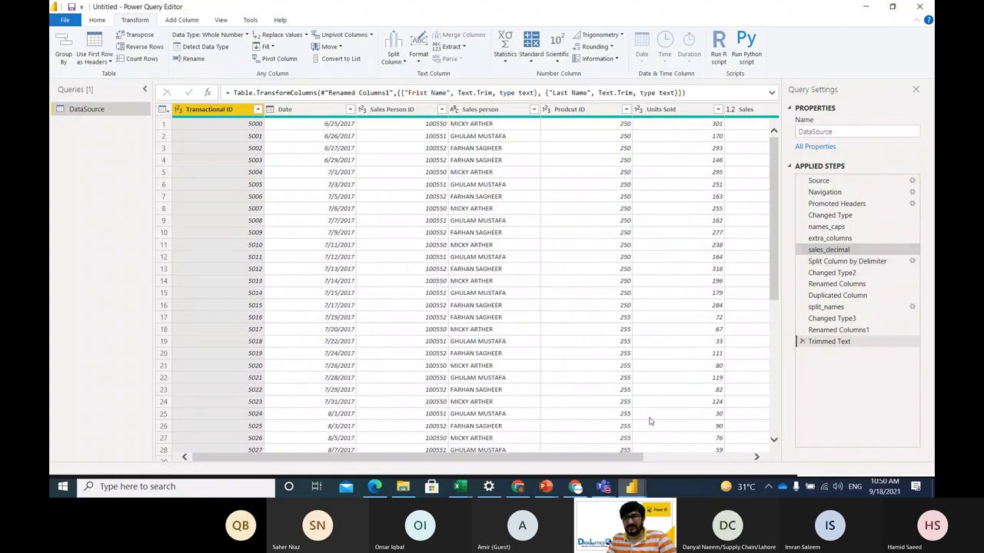
Delete the Trimmed Text, Renamed Columns1, Changed Type3, split_names and Duplicated Column steps
{"action": "left_click_drag", "start_coordinate": [471, 458], "coordinate": [384, 458]}
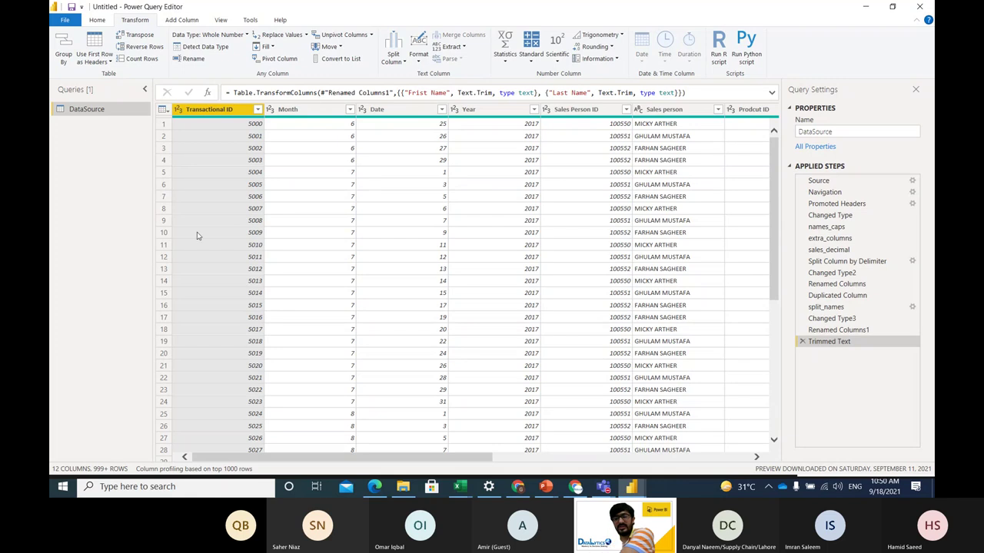
{"action": "left_click_drag", "start_coordinate": [412, 456], "coordinate": [676, 457]}
{"action": "left_click", "coordinate": [800, 340]}
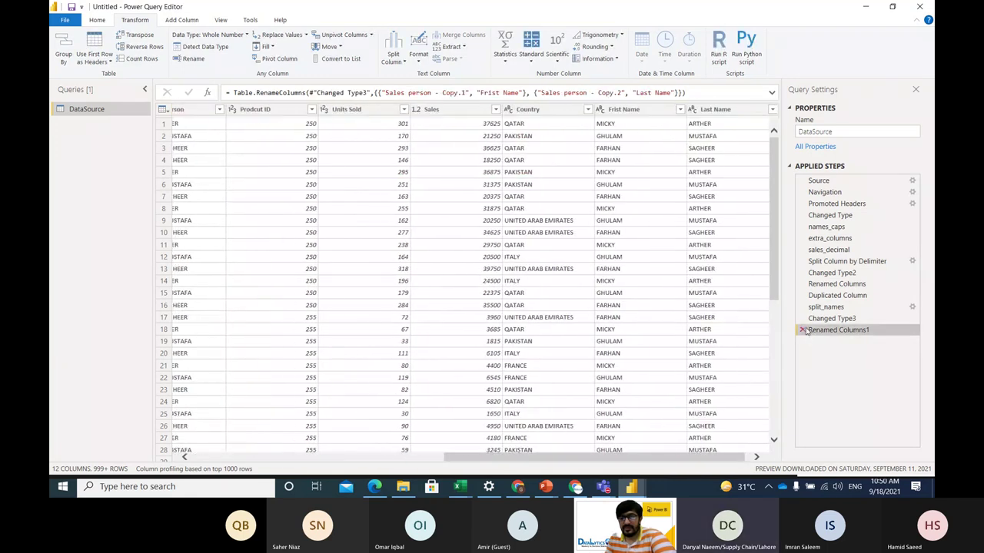
{"action": "left_click", "coordinate": [802, 330]}
{"action": "left_click", "coordinate": [802, 318]}
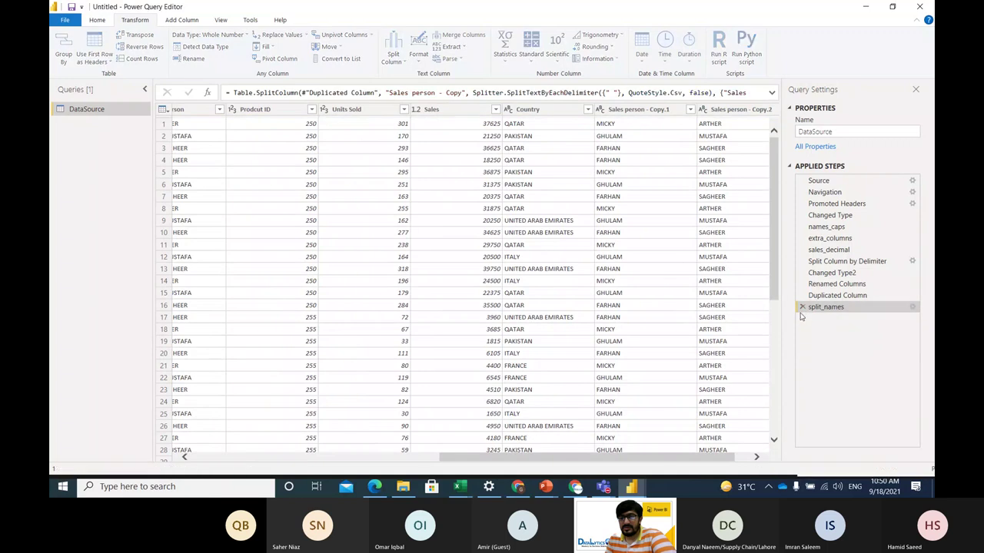
{"action": "left_click", "coordinate": [802, 307]}
{"action": "left_click", "coordinate": [802, 295]}
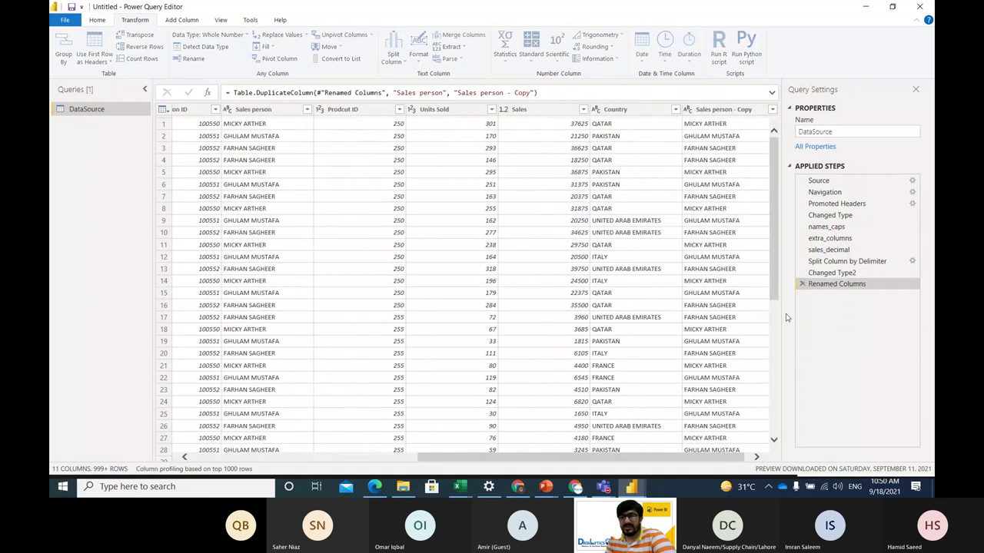
{"action": "left_click_drag", "start_coordinate": [613, 455], "coordinate": [423, 457]}
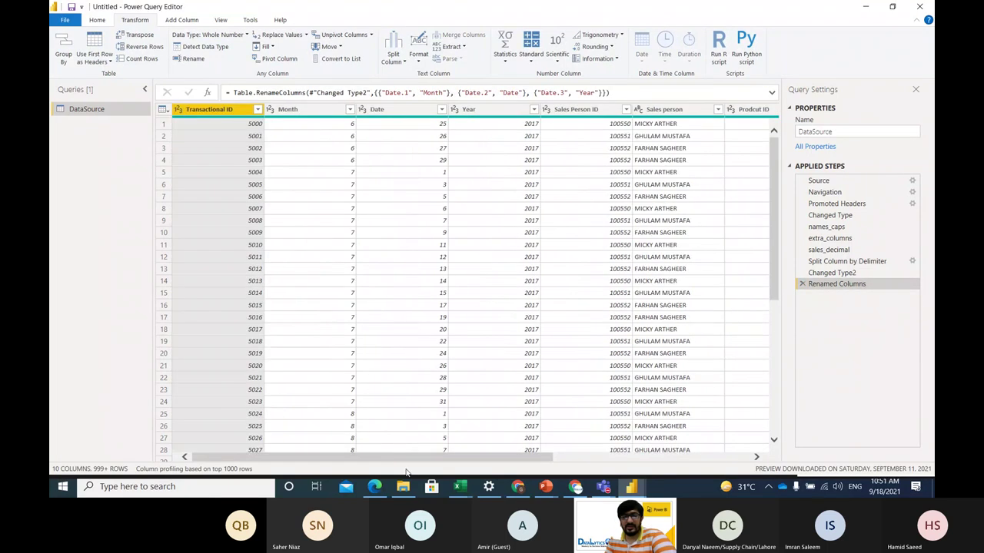
{"action": "left_click_drag", "start_coordinate": [410, 463], "coordinate": [479, 463]}
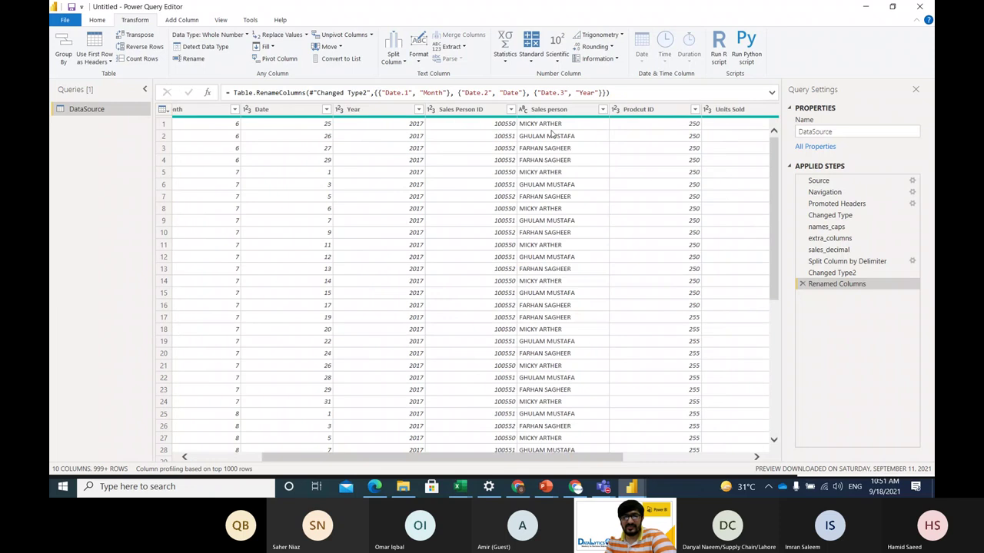
{"action": "left_click", "coordinate": [551, 120]}
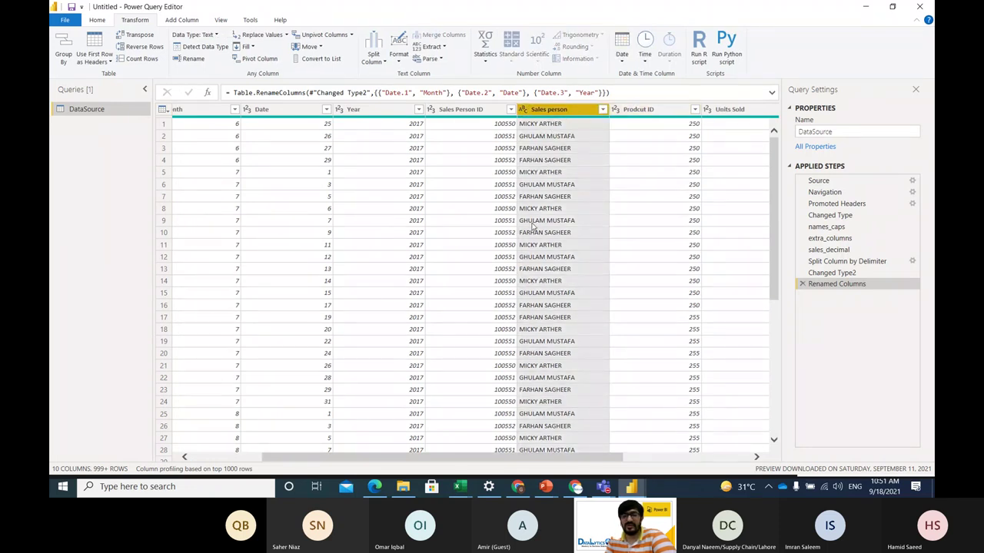
Duplicate the Sales person column and start splitting the copy by delimiter
{"action": "left_click", "coordinate": [175, 20]}
{"action": "left_click", "coordinate": [184, 60]}
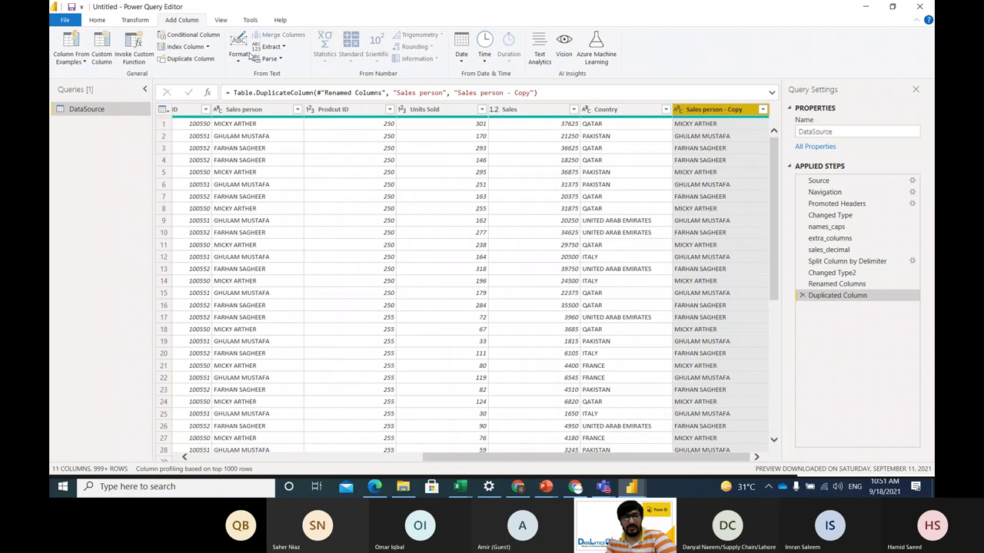
{"action": "left_click", "coordinate": [135, 20]}
{"action": "left_click", "coordinate": [374, 60]}
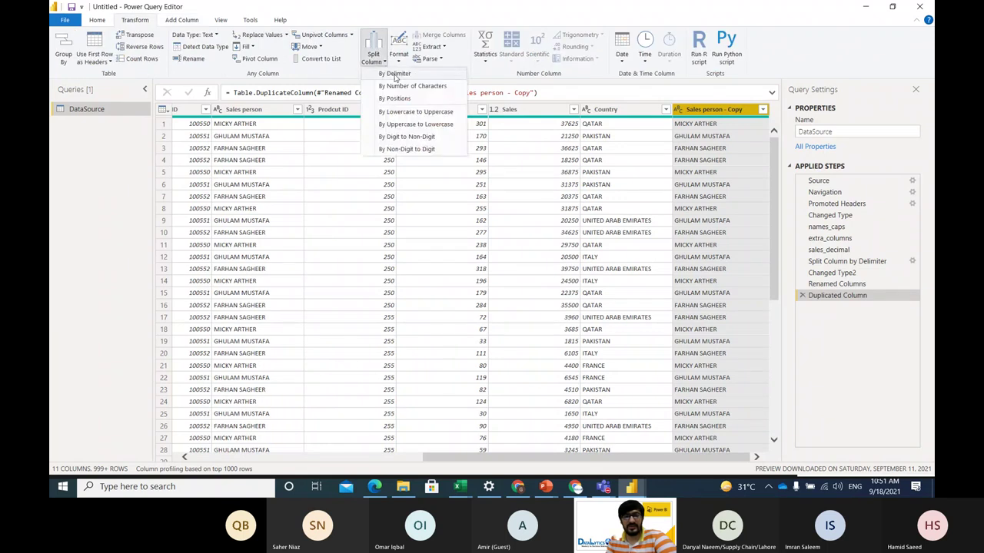
{"action": "left_click", "coordinate": [393, 88]}
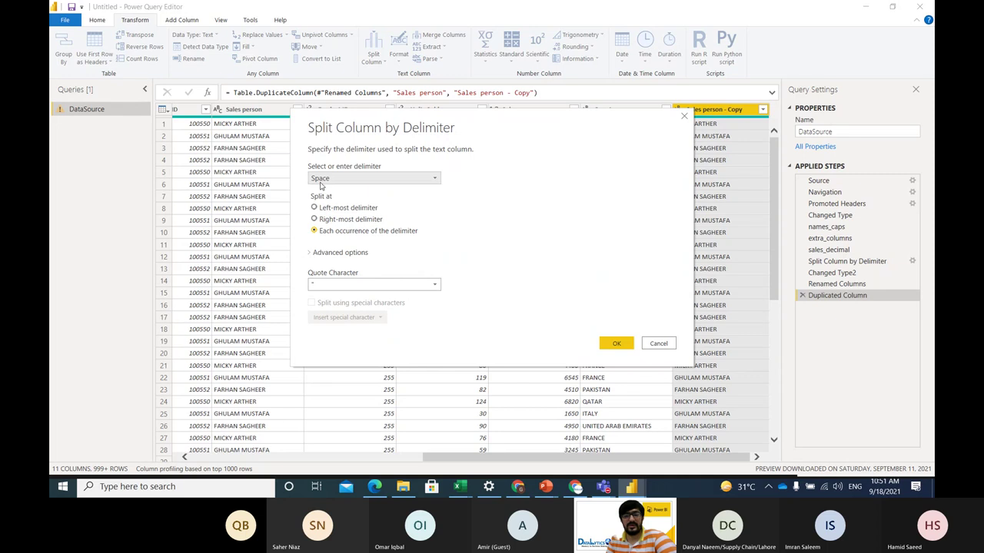
Split the copy at the left-most Space delimiter into Sales person - Copy.1 and Copy.2
{"action": "left_click_drag", "start_coordinate": [449, 123], "coordinate": [323, 110]}
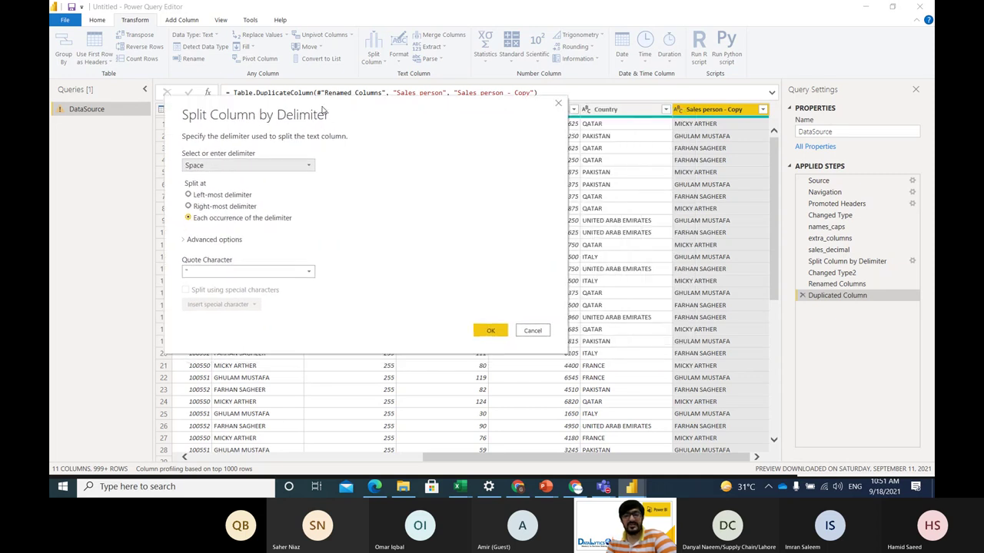
{"action": "left_click", "coordinate": [201, 196]}
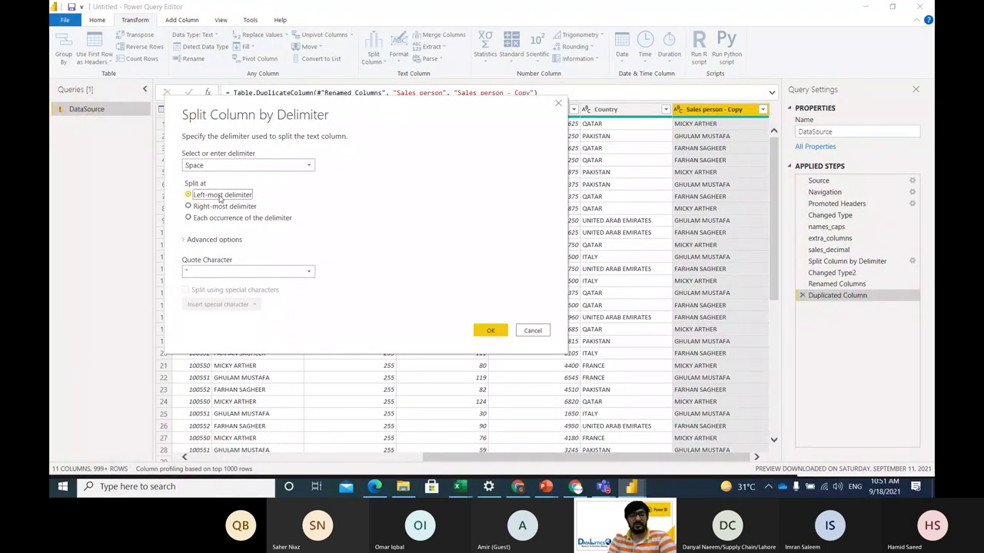
{"action": "left_click", "coordinate": [206, 166]}
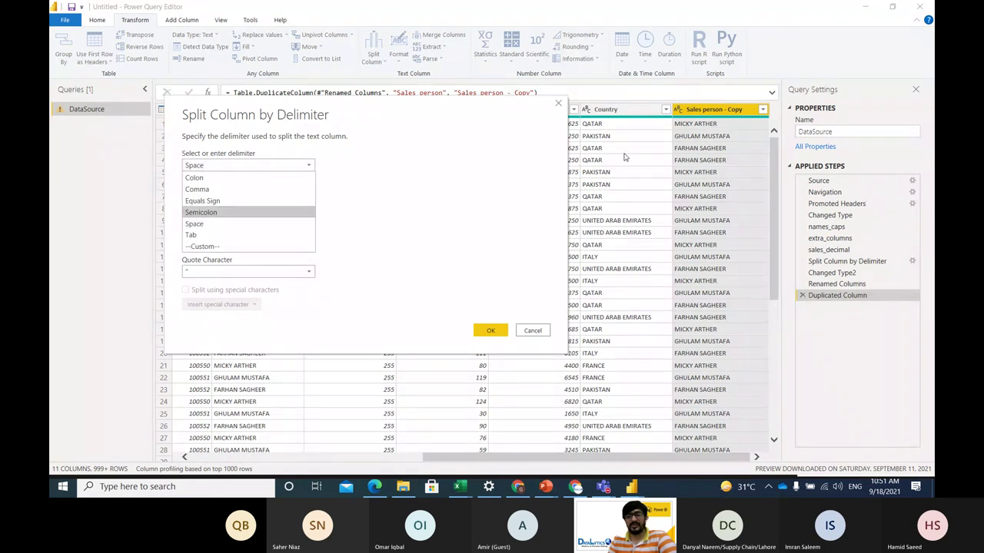
{"action": "left_click", "coordinate": [245, 246]}
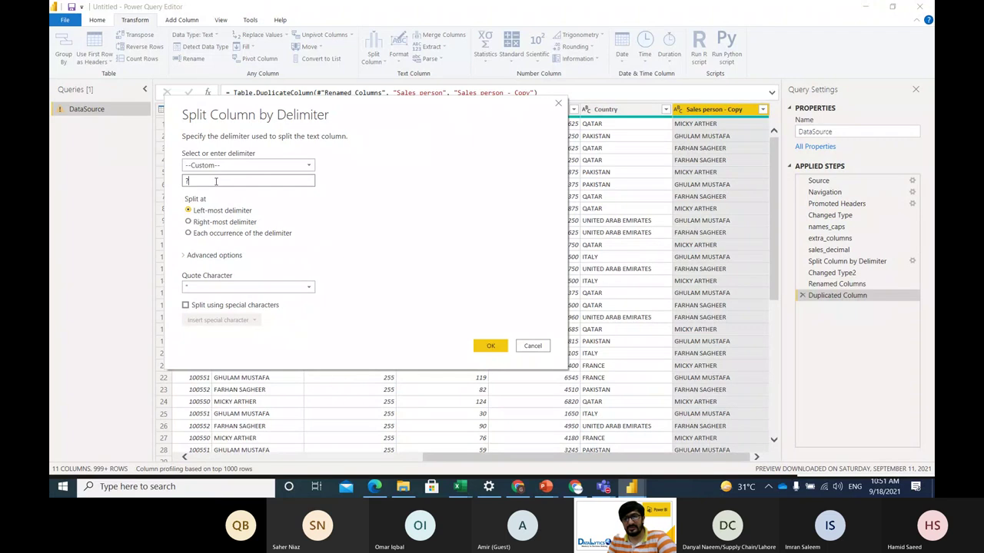
{"action": "left_click", "coordinate": [217, 167]}
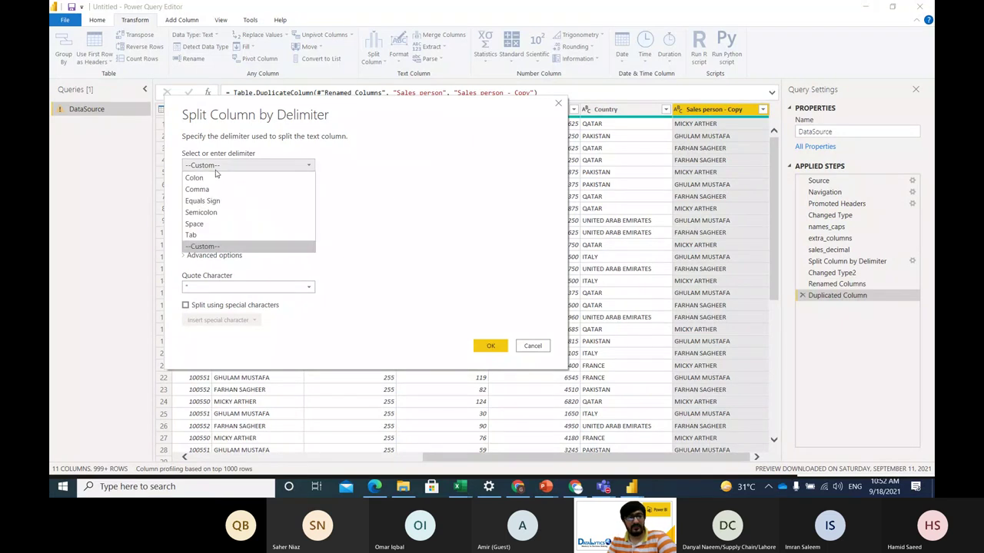
{"action": "left_click", "coordinate": [220, 181]}
{"action": "left_click", "coordinate": [221, 167]}
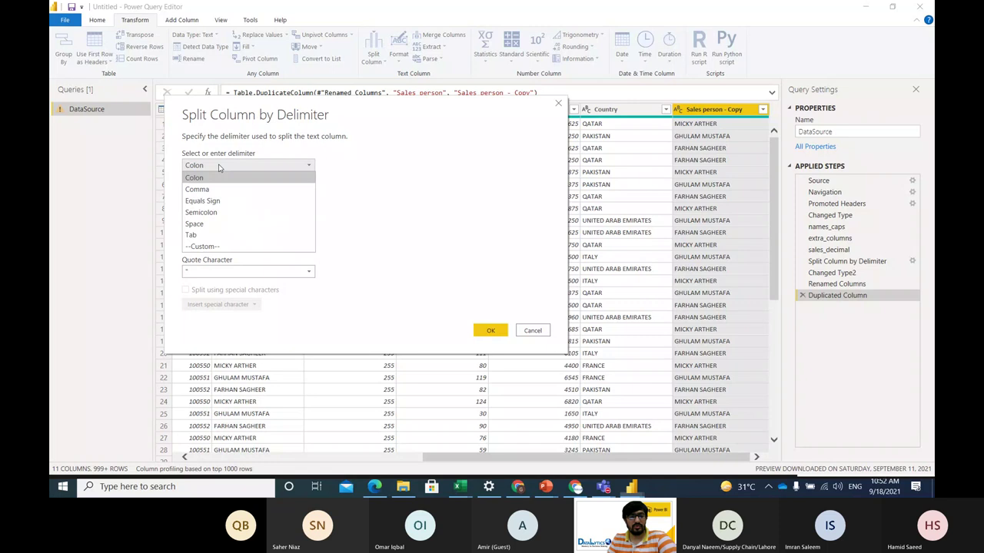
{"action": "left_click", "coordinate": [220, 225]}
{"action": "left_click", "coordinate": [490, 331]}
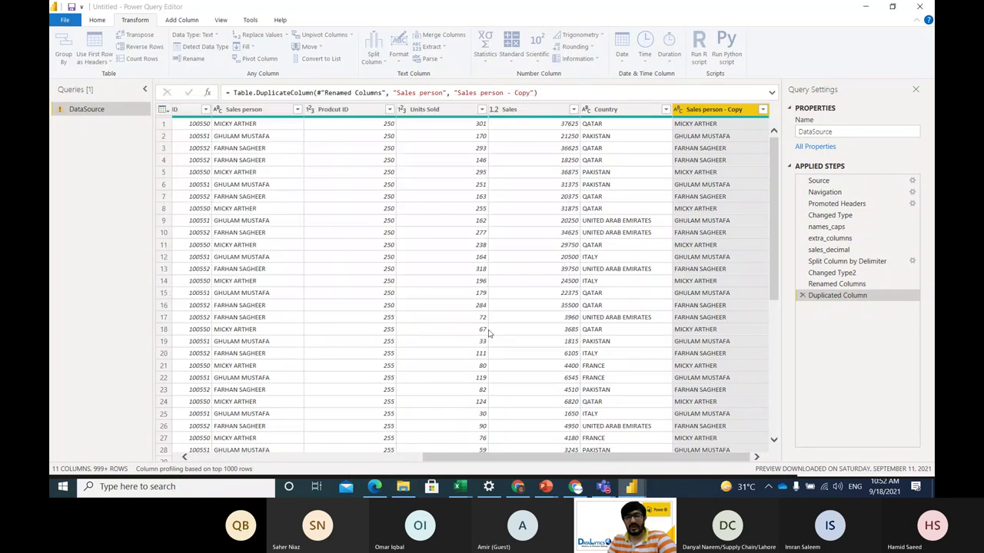
Rename Sales person - Copy.1 to Frist Name and Sales person - Copy.2 to Last Name
{"action": "left_click_drag", "start_coordinate": [636, 461], "coordinate": [696, 461]}
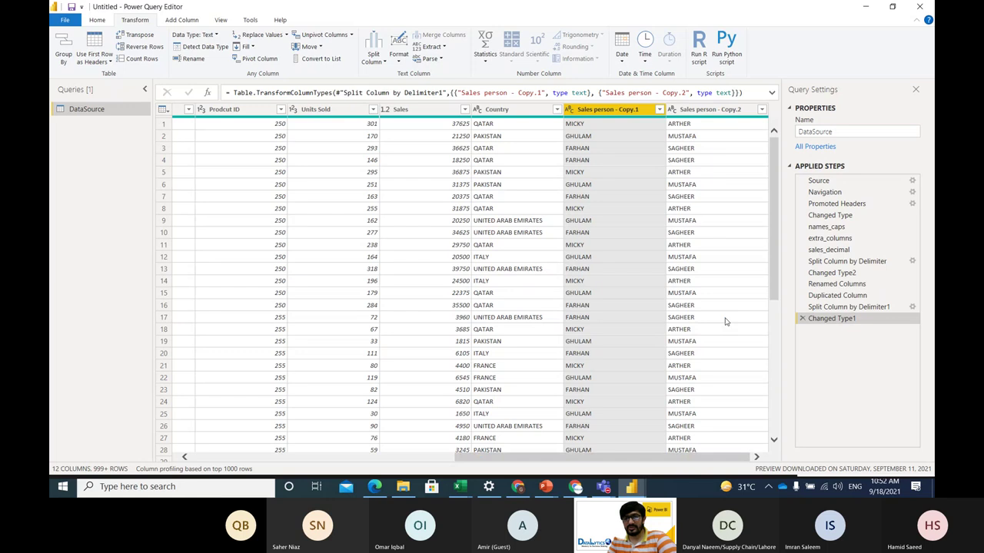
{"action": "double_click", "coordinate": [593, 109]}
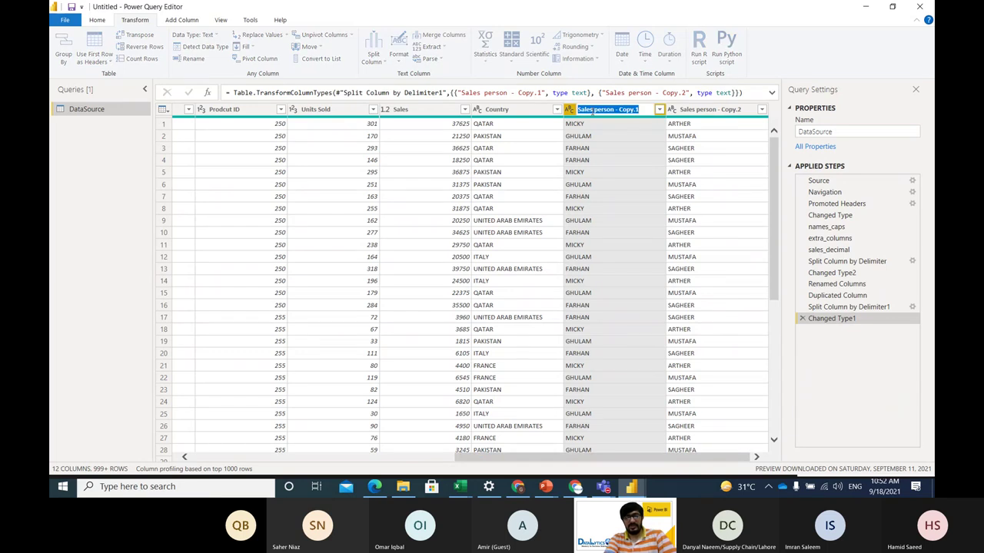
{"action": "type", "text": "F"}
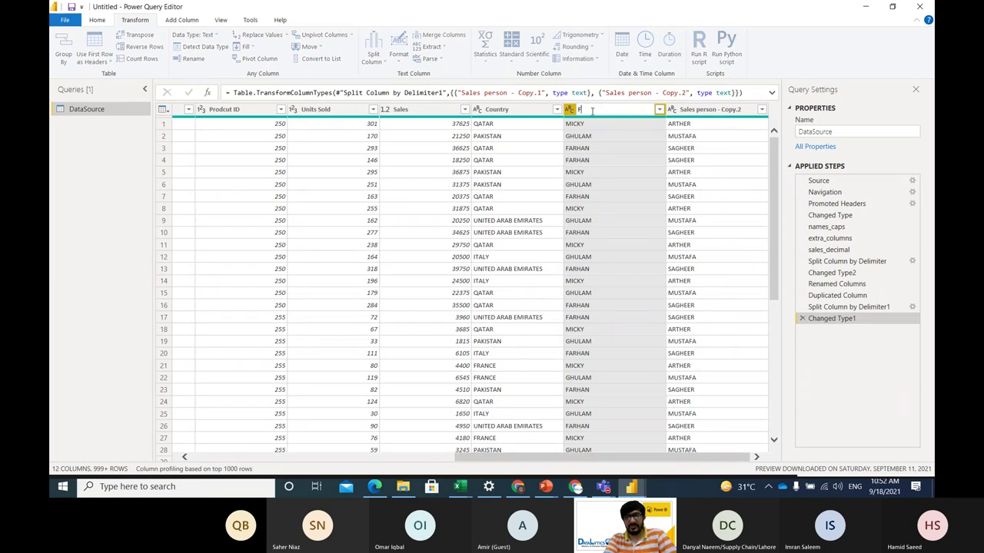
{"action": "type", "text": "rist Name"}
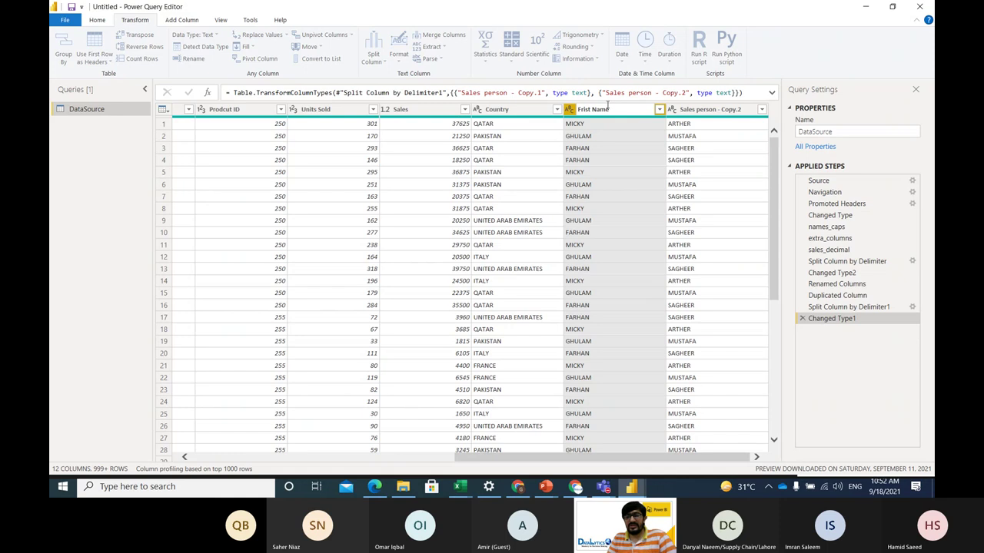
{"action": "left_click", "coordinate": [716, 112]}
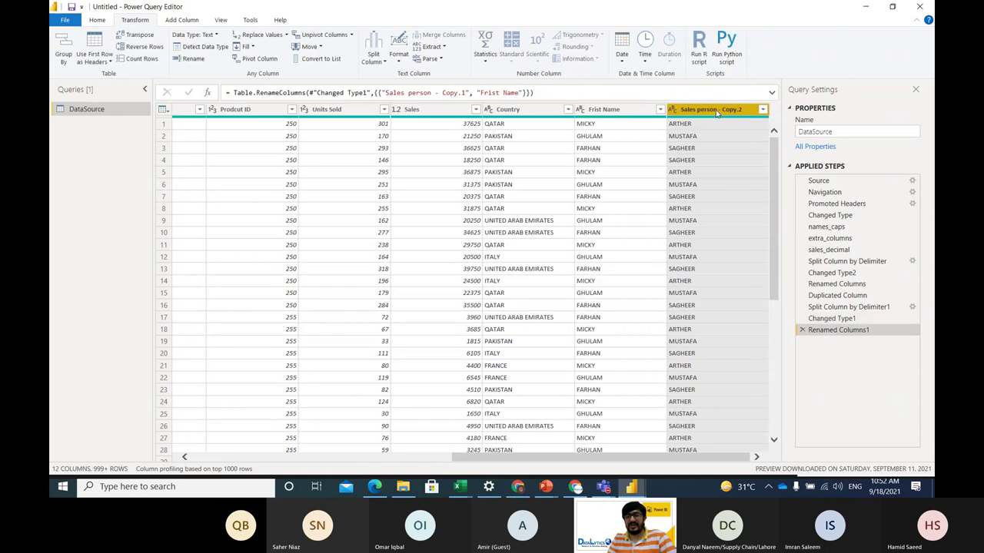
{"action": "double_click", "coordinate": [717, 113]}
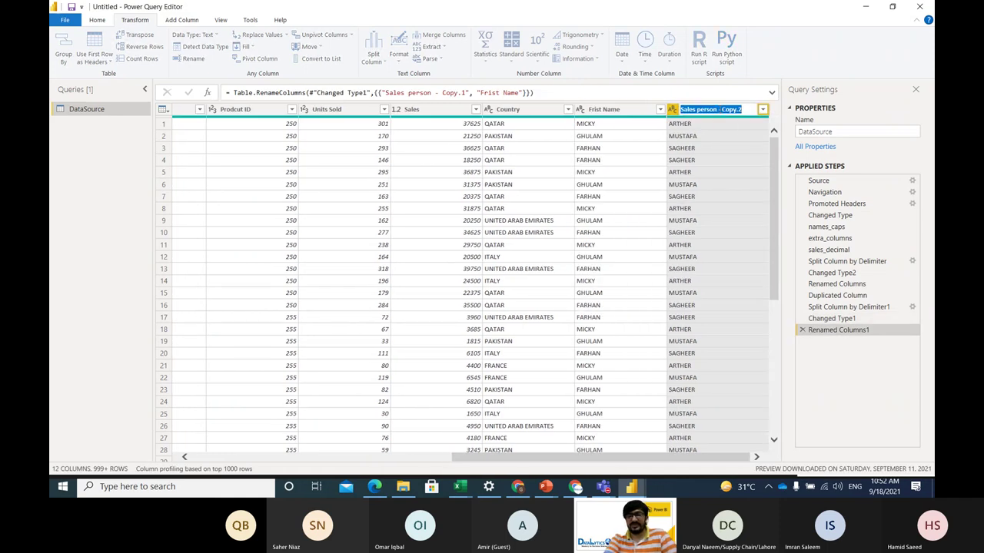
{"action": "type", "text": "Last Name"}
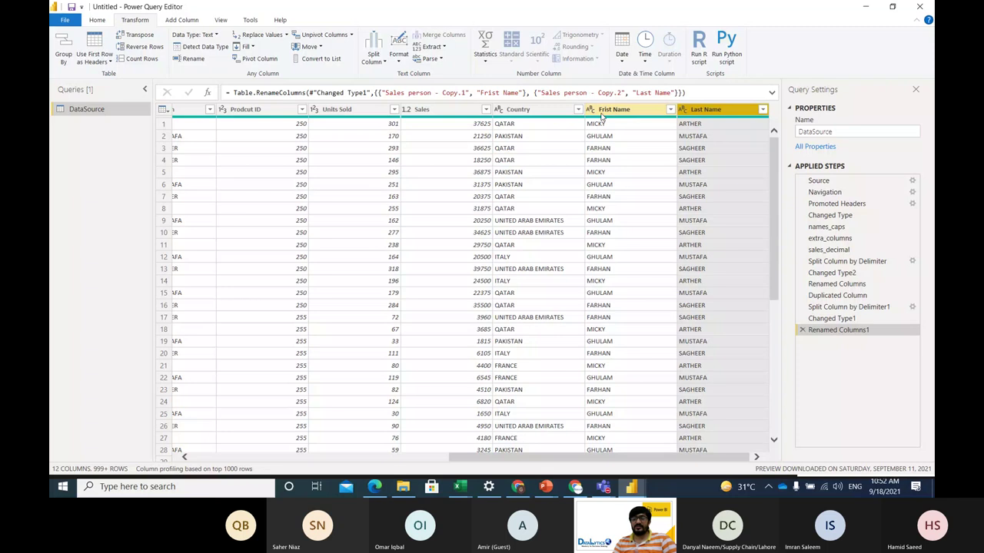
{"action": "left_click", "coordinate": [603, 113]}
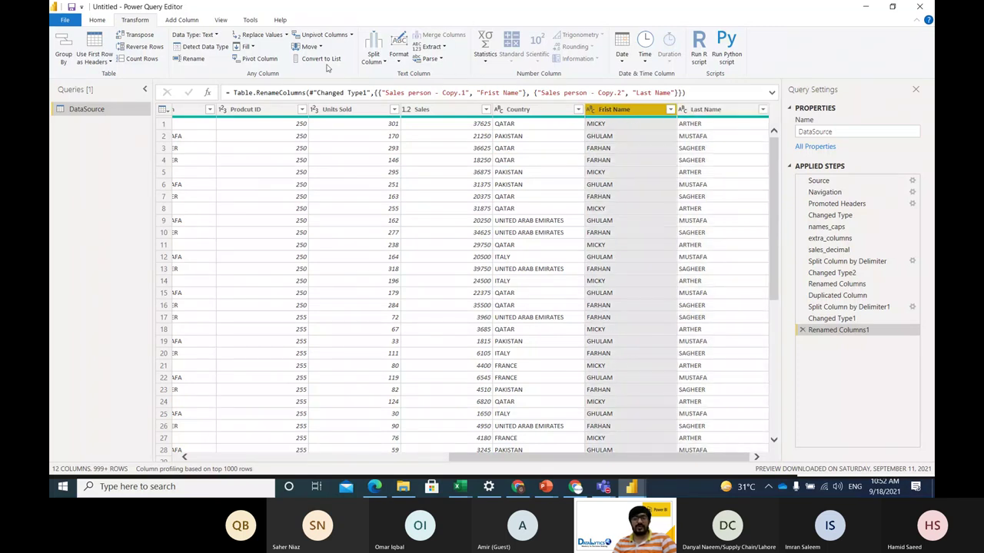
Apply Format > Trim to Frist Name and Last Name, then bring up the Close & Apply options
{"action": "left_click", "coordinate": [398, 53]}
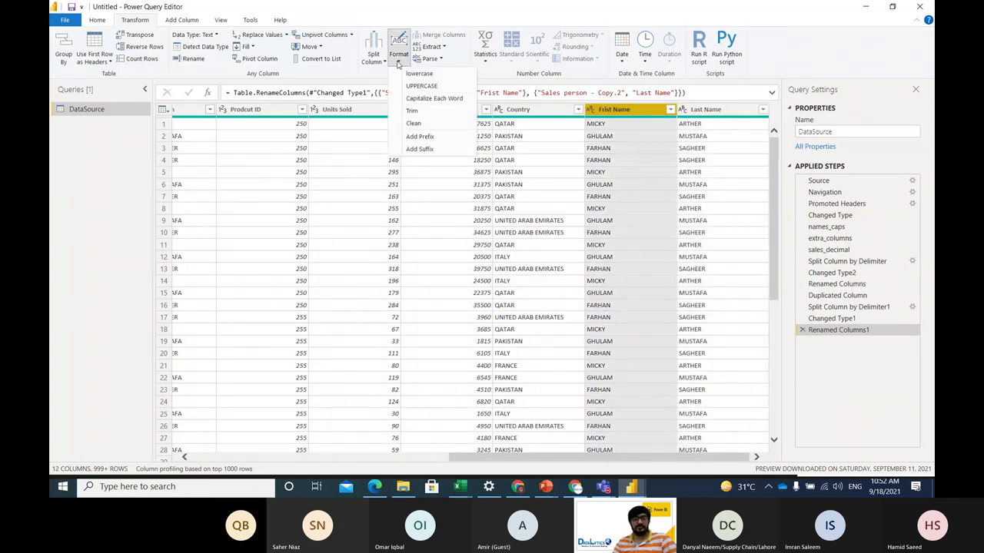
{"action": "left_click", "coordinate": [411, 111]}
{"action": "left_click", "coordinate": [715, 109]}
{"action": "left_click", "coordinate": [398, 52]}
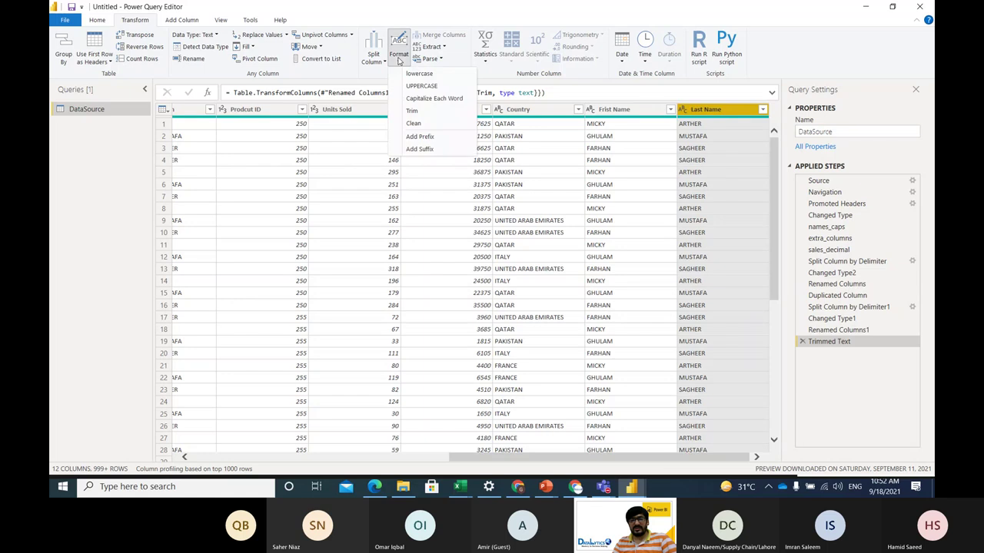
{"action": "left_click", "coordinate": [412, 110]}
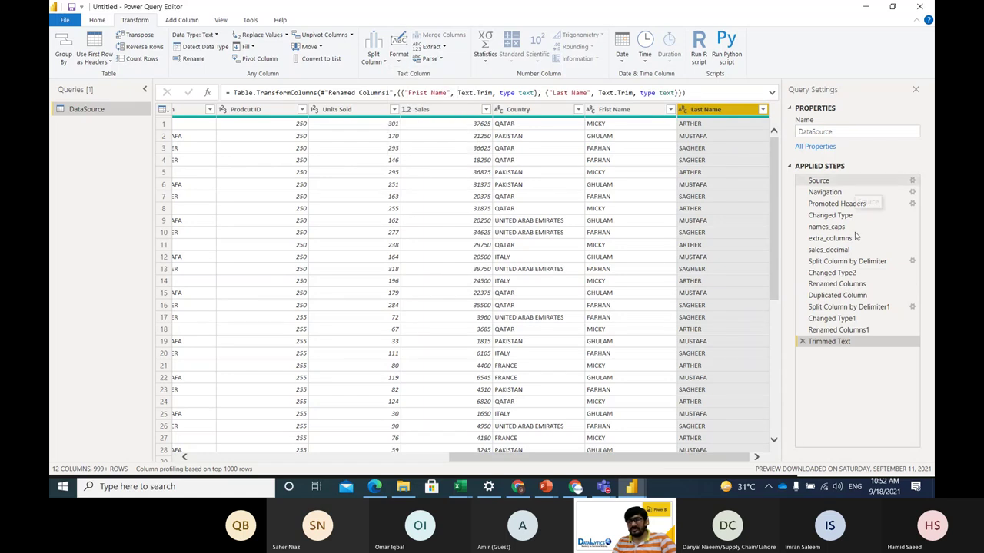
{"action": "left_click_drag", "start_coordinate": [715, 457], "coordinate": [253, 400]}
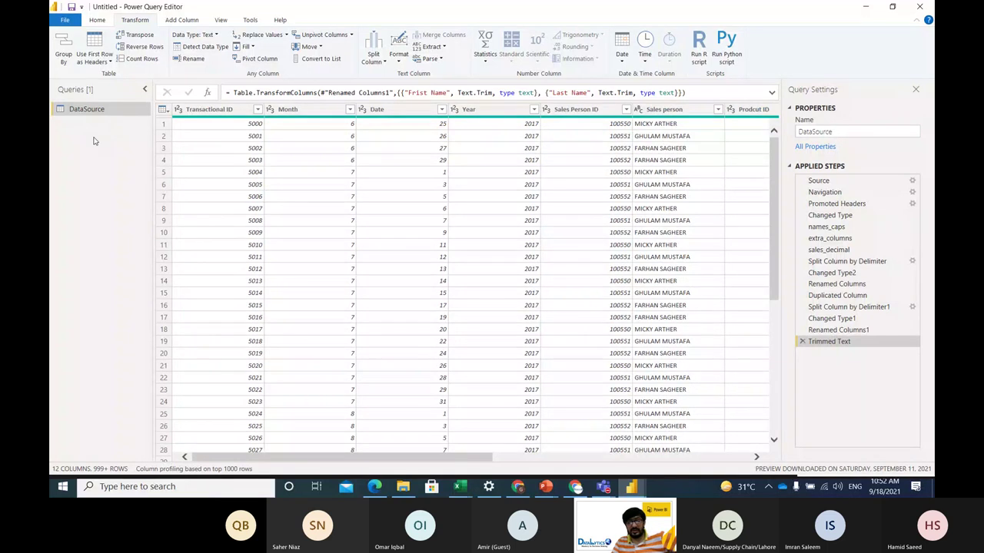
{"action": "left_click", "coordinate": [413, 482]}
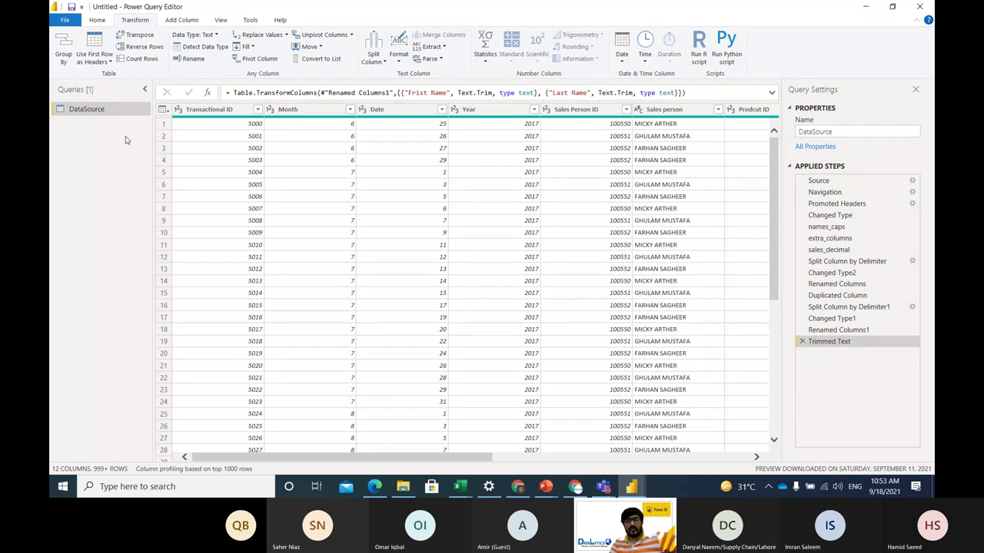
{"action": "left_click", "coordinate": [93, 22]}
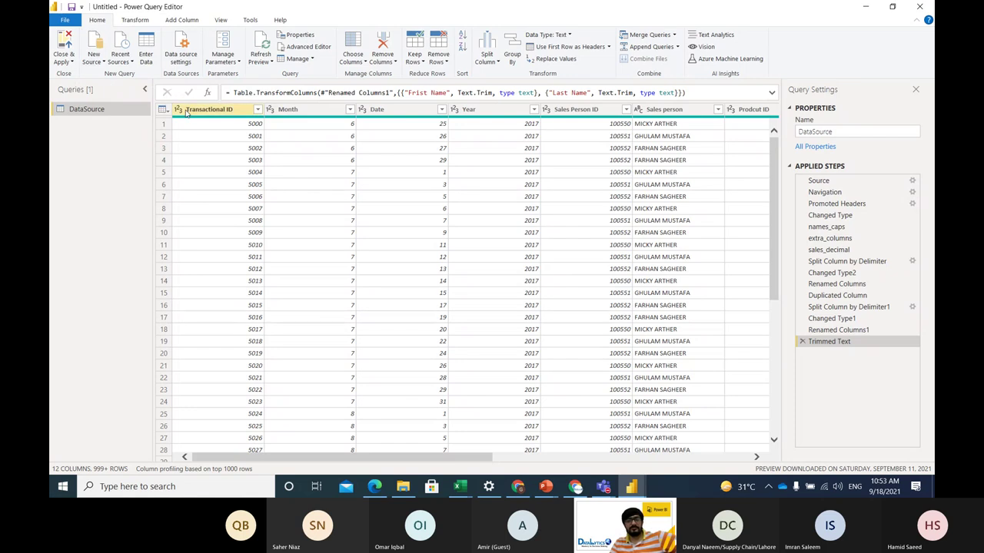
{"action": "left_click", "coordinate": [67, 61]}
Close & Apply the query changes, then show PowerPoint slide 6, 'GET DATA INTO POWER BI'
{"action": "left_click", "coordinate": [80, 74]}
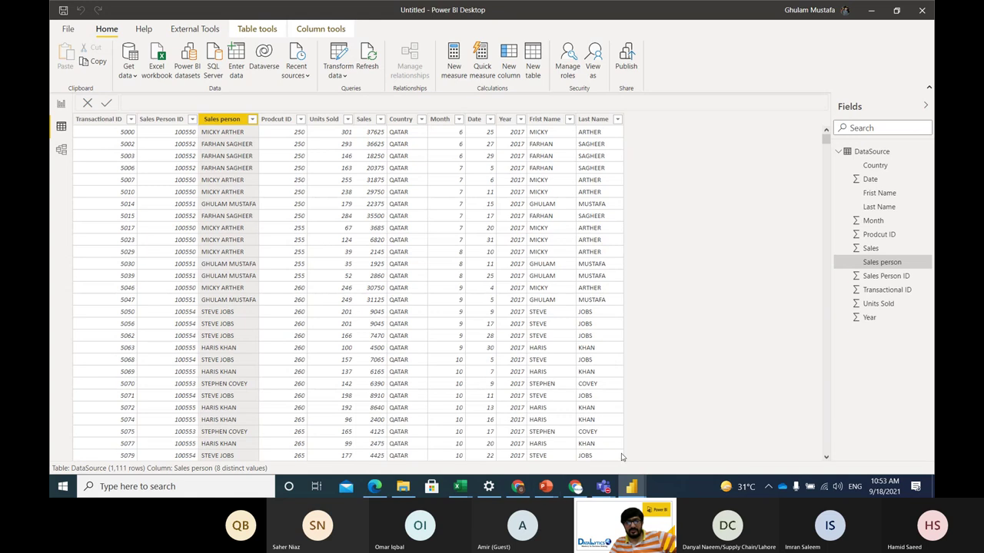
{"action": "mouse_move", "coordinate": [546, 486]}
{"action": "left_click", "coordinate": [683, 435]}
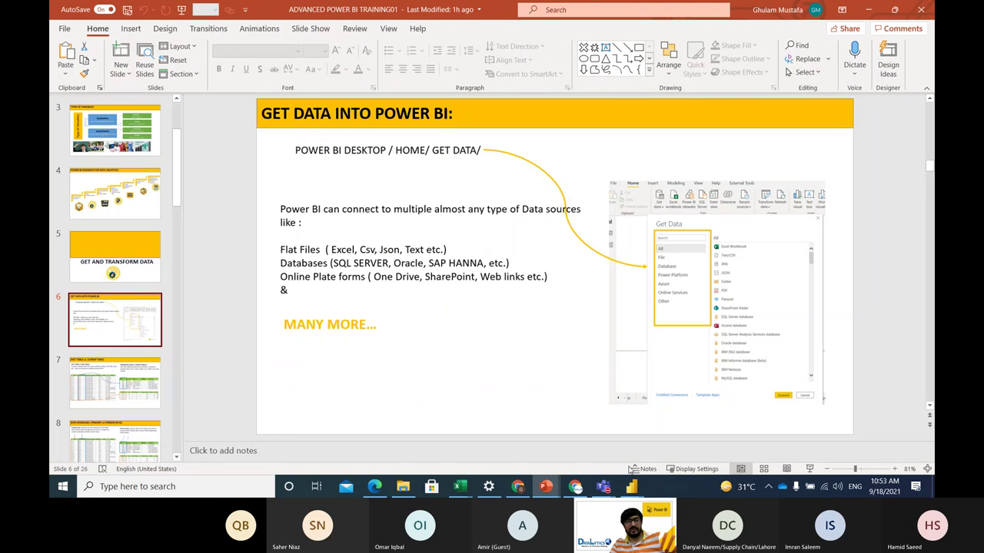
Switch from PowerPoint back to the Untitled Power BI Desktop window showing DataSource
{"action": "mouse_move", "coordinate": [631, 486]}
{"action": "left_click", "coordinate": [681, 434]}
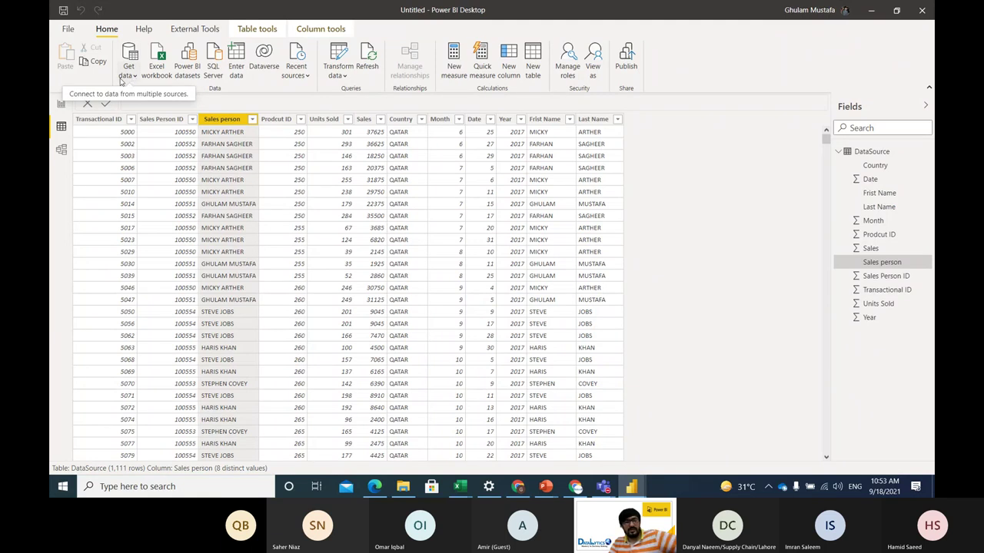
Connect to the 'Data for Power BI learning' Excel workbook as a new data source
{"action": "left_click", "coordinate": [132, 75]}
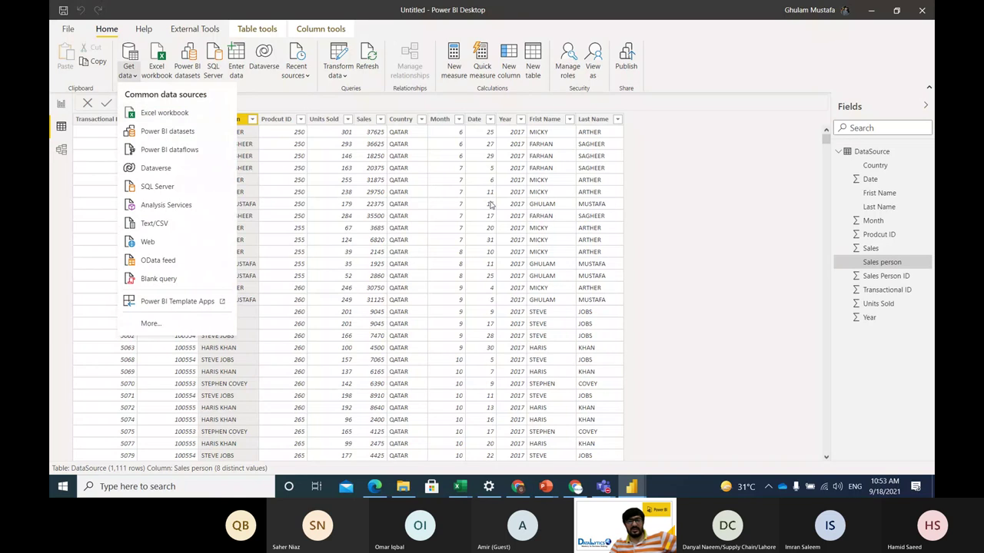
{"action": "left_click", "coordinate": [629, 194]}
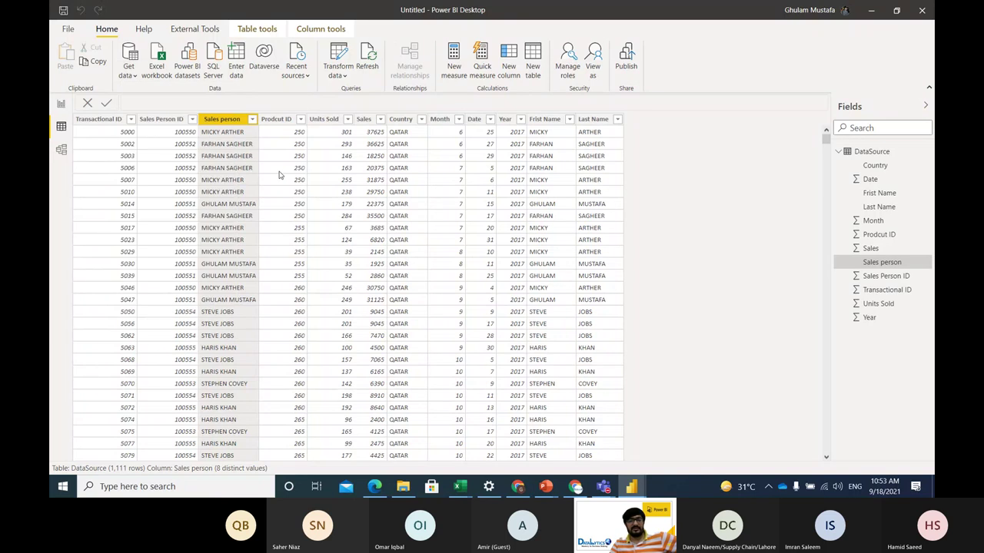
{"action": "left_click", "coordinate": [133, 77]}
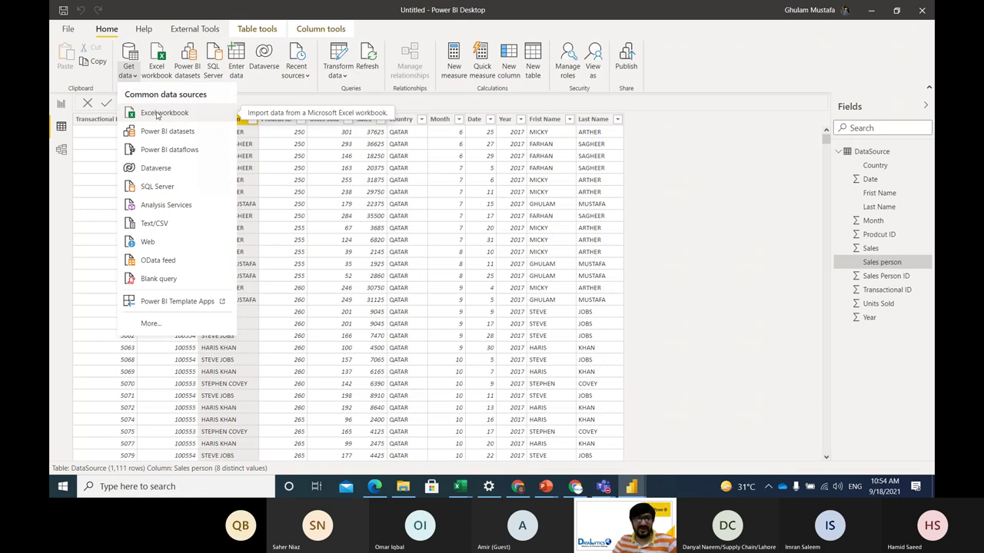
{"action": "left_click", "coordinate": [157, 114]}
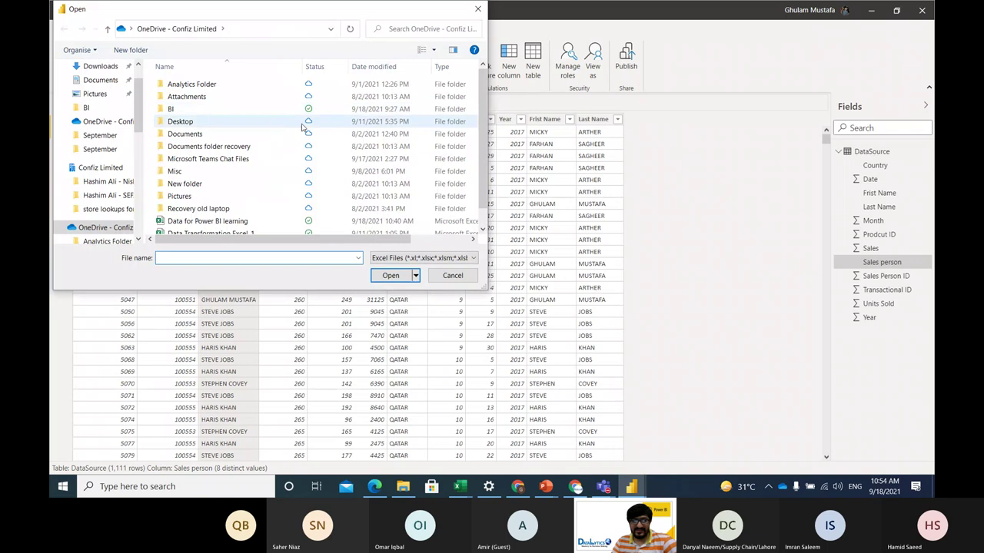
{"action": "left_click", "coordinate": [211, 222]}
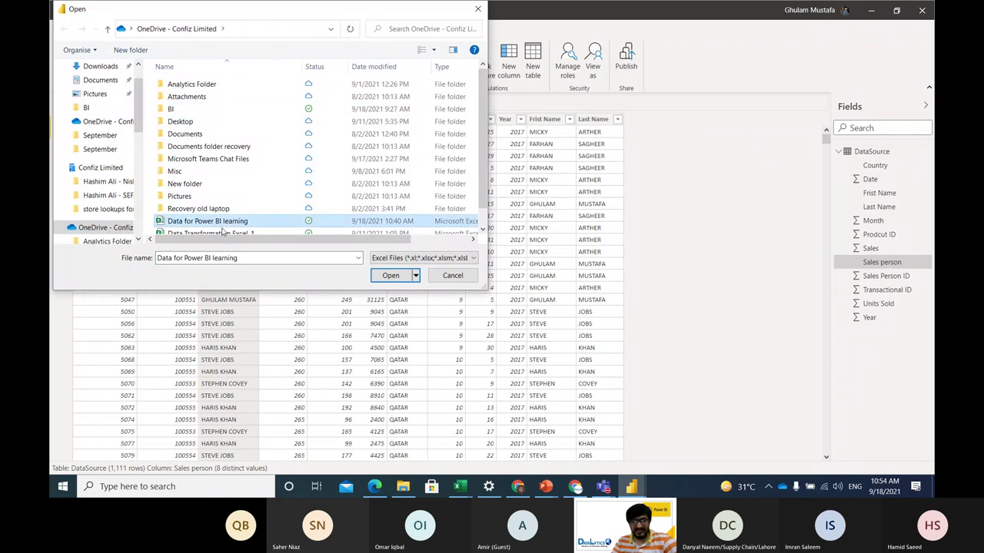
{"action": "left_click", "coordinate": [388, 276]}
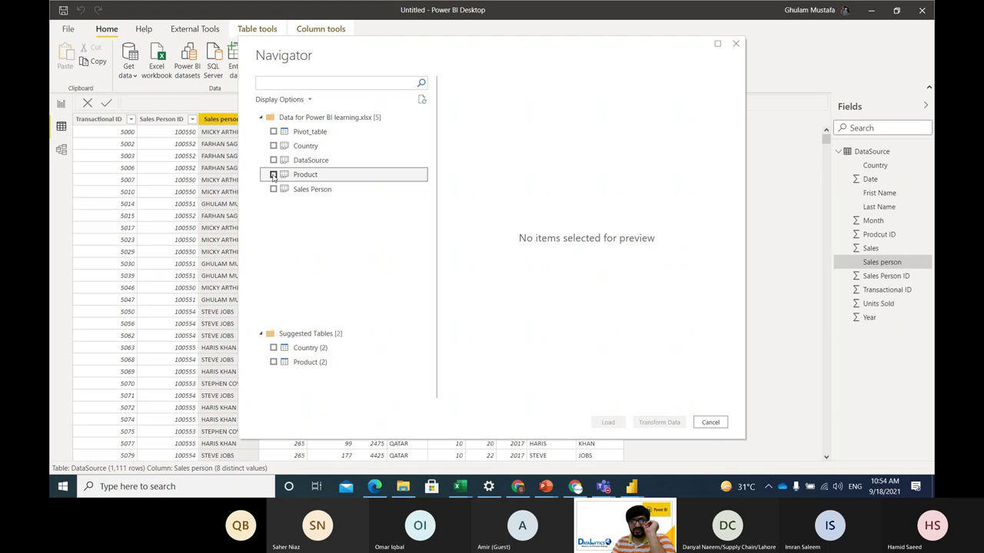
Select and load the Product sheet from the Navigator, then collapse DataSource's field list
{"action": "left_click", "coordinate": [273, 175]}
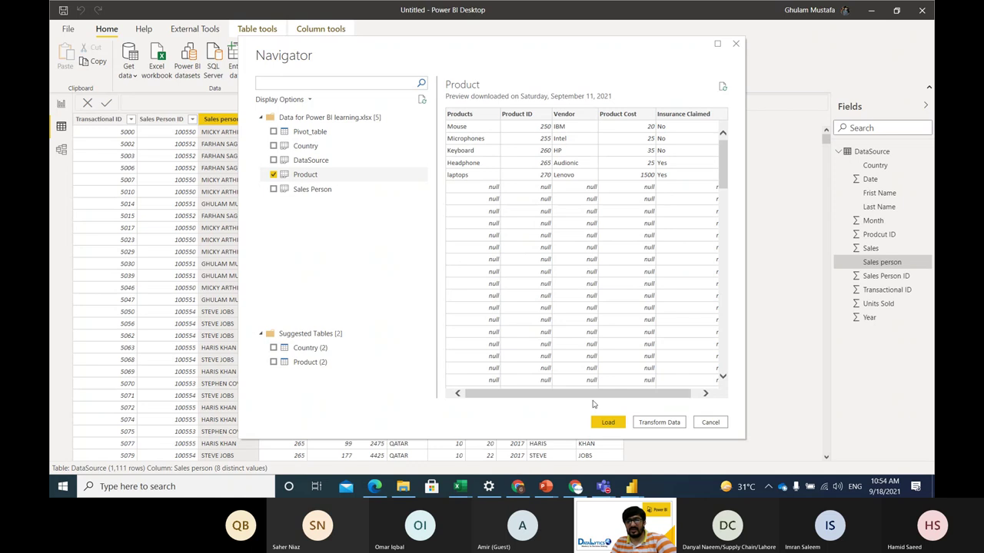
{"action": "left_click", "coordinate": [608, 424]}
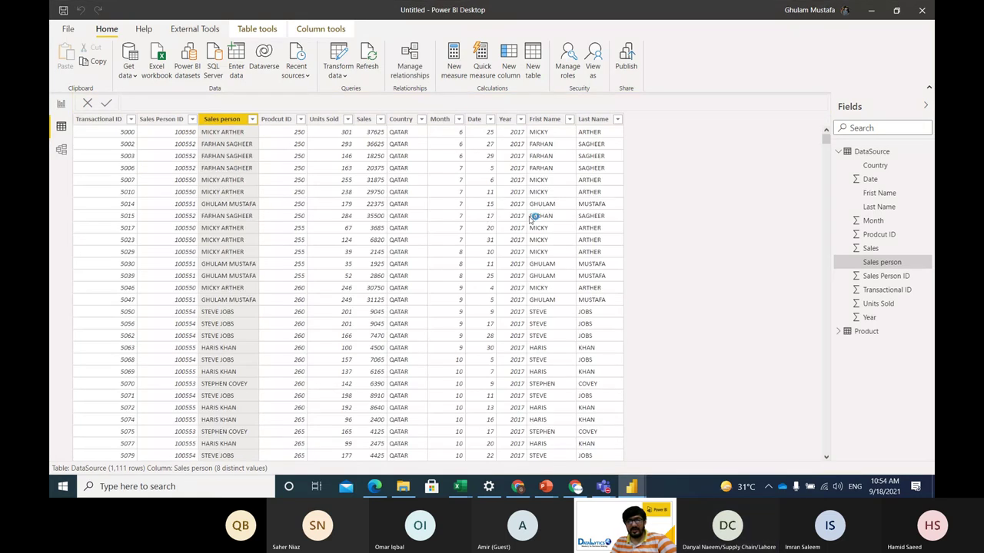
{"action": "left_click", "coordinate": [838, 152]}
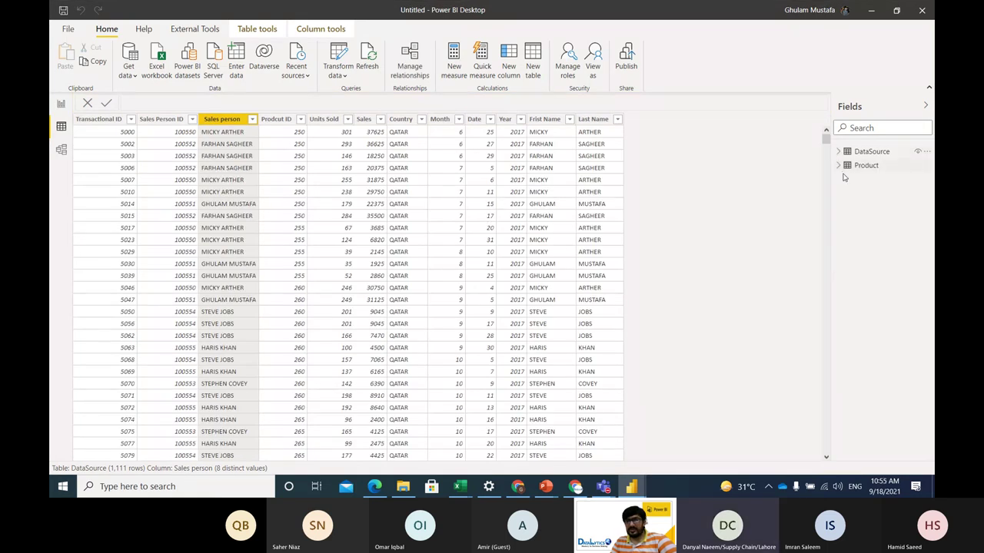
Expand the Product table and browse its five columns in Data view
{"action": "left_click", "coordinate": [838, 166]}
{"action": "left_click", "coordinate": [857, 166]}
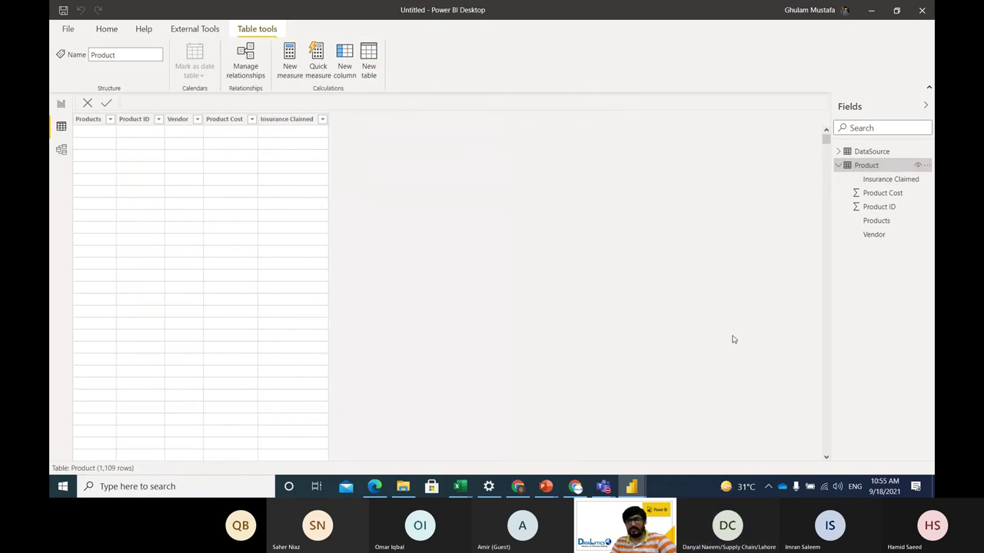
{"action": "scroll", "coordinate": [185, 254], "scroll_direction": "down", "scroll_amount": 10}
{"action": "scroll", "coordinate": [185, 273], "scroll_direction": "down", "scroll_amount": 6}
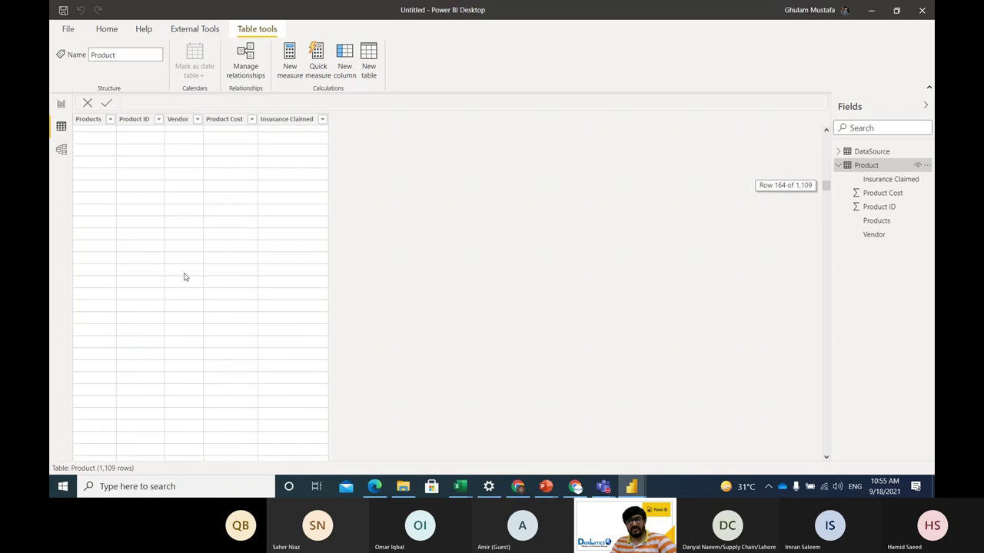
{"action": "scroll", "coordinate": [184, 275], "scroll_direction": "up", "scroll_amount": 6}
{"action": "scroll", "coordinate": [184, 277], "scroll_direction": "up", "scroll_amount": 10}
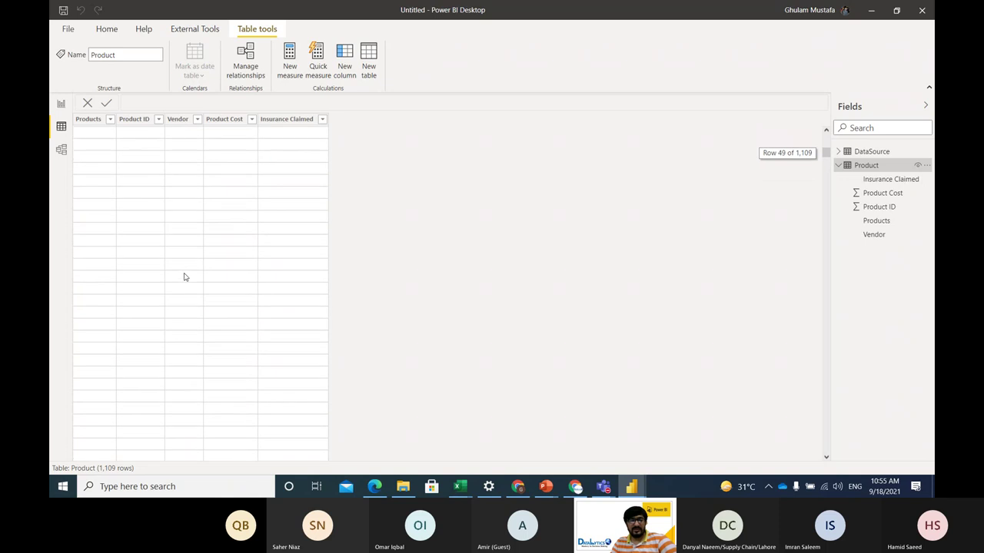
Open Power Query Editor from Home > Transform data
{"action": "left_click", "coordinate": [107, 28]}
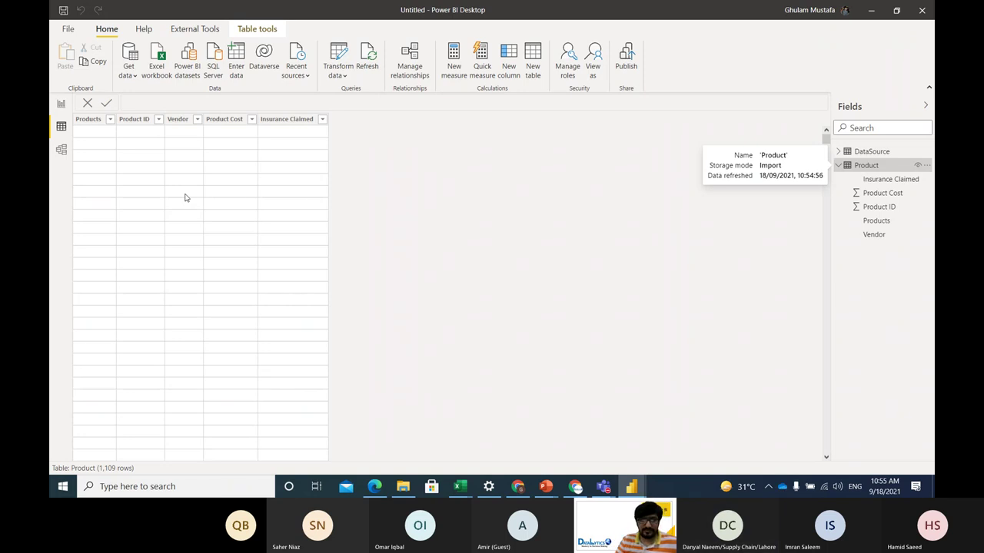
{"action": "left_click", "coordinate": [342, 74]}
{"action": "left_click", "coordinate": [359, 91]}
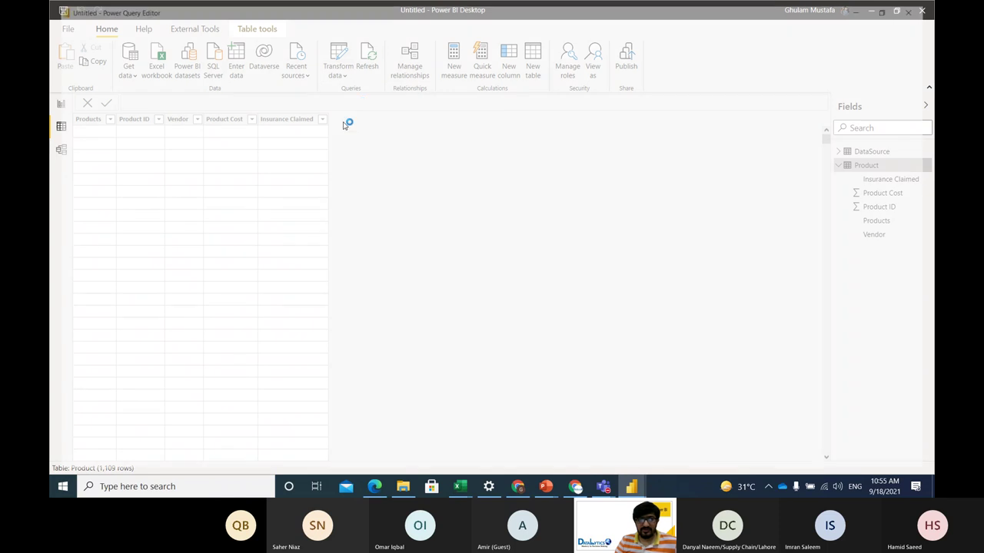
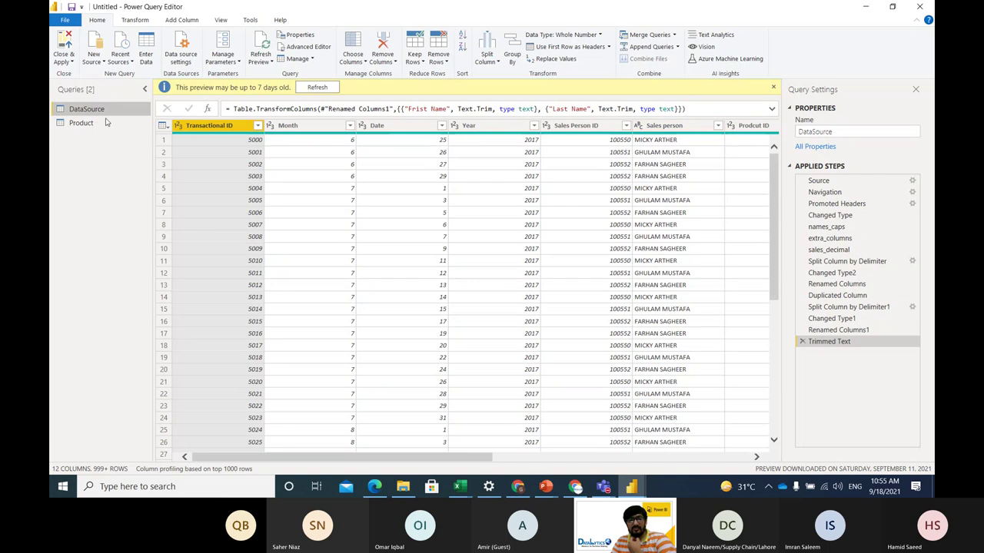
Open the Product query and scroll past its five product rows to the null rows below
{"action": "left_click", "coordinate": [81, 123]}
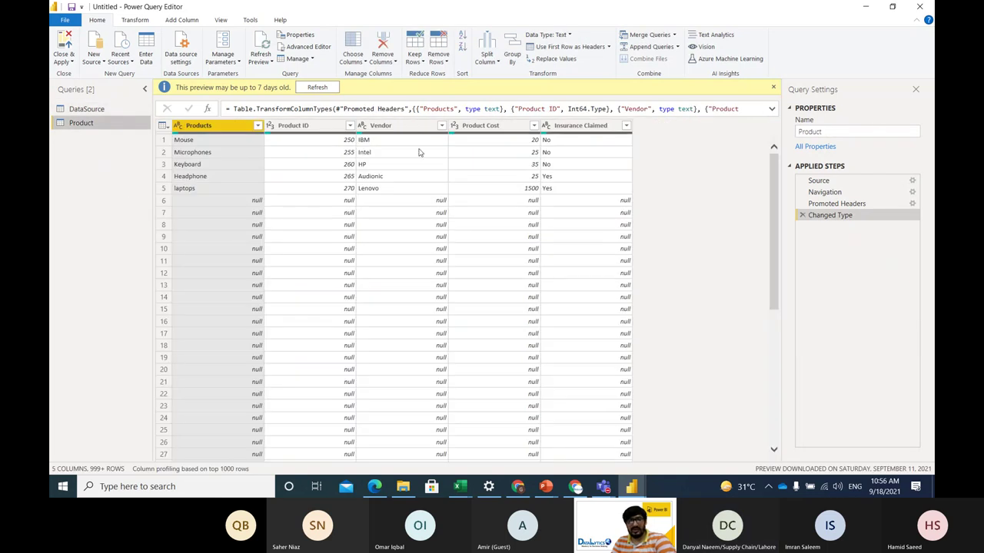
{"action": "scroll", "coordinate": [259, 223], "scroll_direction": "down", "scroll_amount": 5}
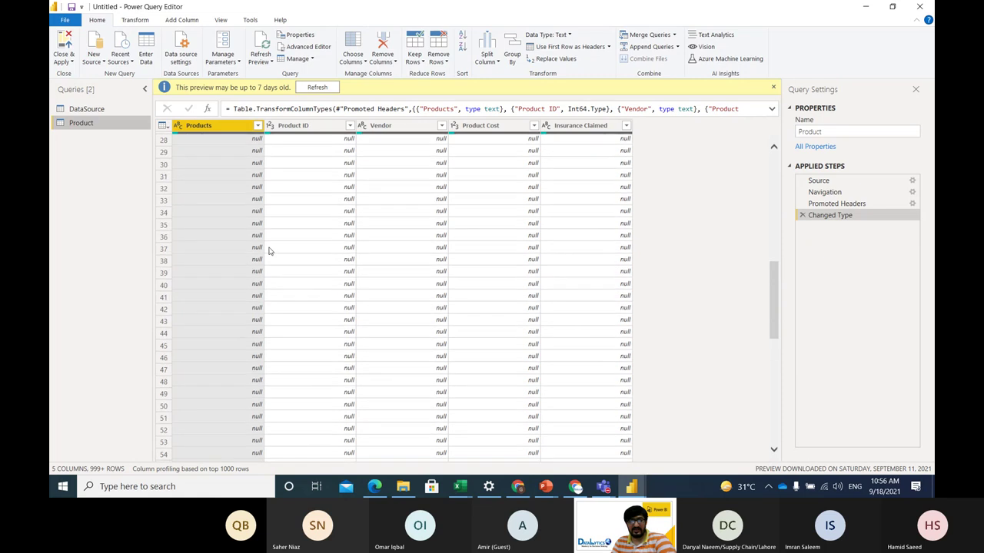
{"action": "scroll", "coordinate": [265, 246], "scroll_direction": "up", "scroll_amount": 5}
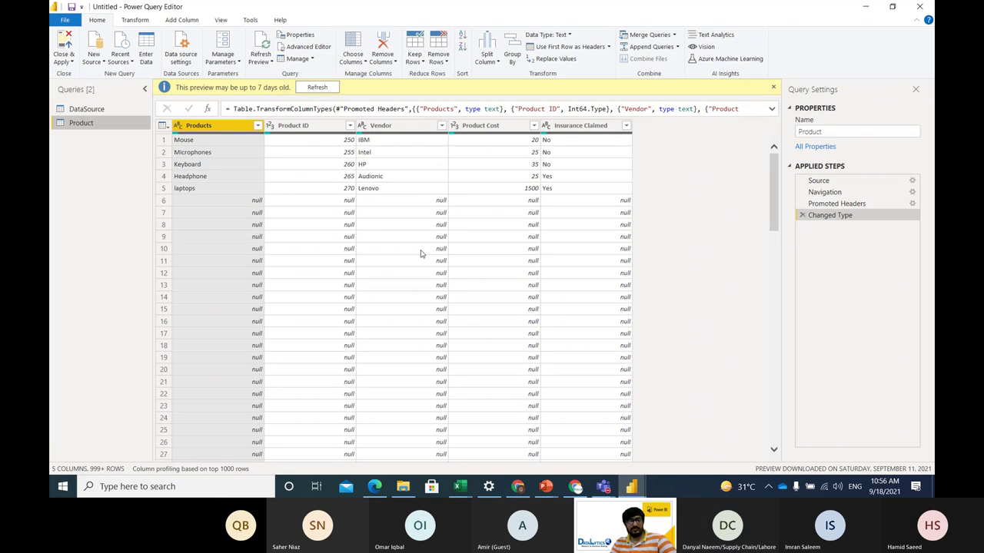
{"action": "left_click", "coordinate": [257, 125]}
{"action": "left_click", "coordinate": [127, 258]}
{"action": "left_click", "coordinate": [198, 351]}
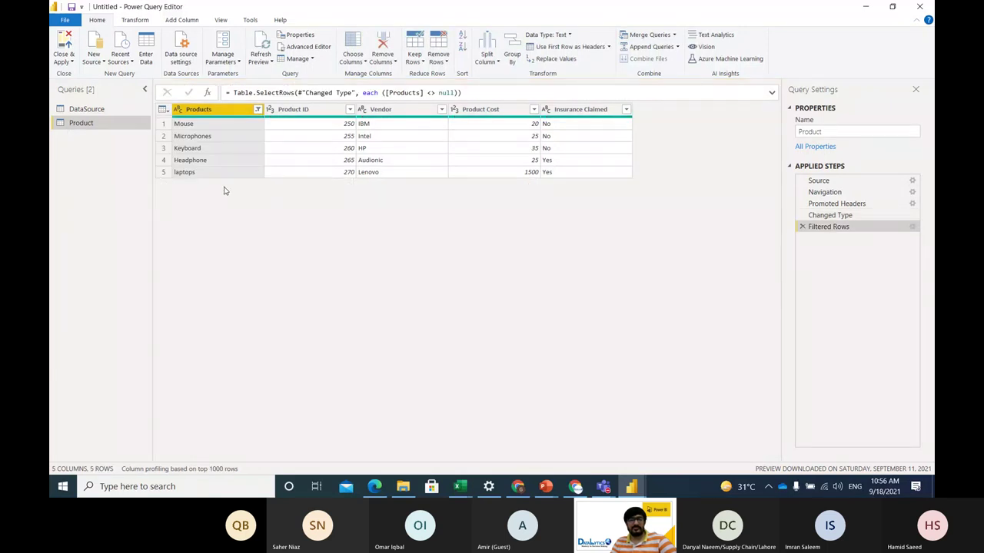
{"action": "left_click", "coordinate": [801, 227]}
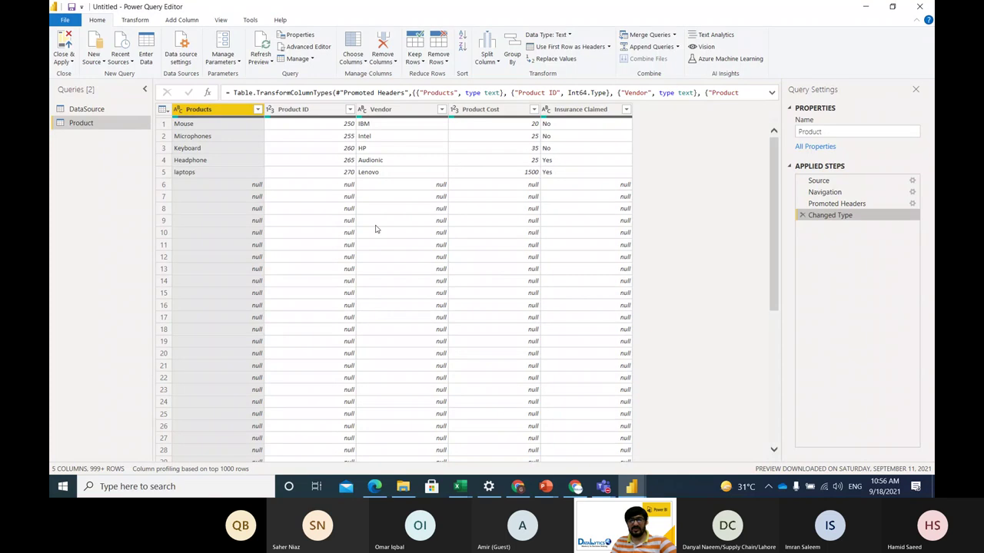
Filter null values out of the Product ID column
{"action": "scroll", "coordinate": [392, 227], "scroll_direction": "down", "scroll_amount": 7}
{"action": "scroll", "coordinate": [388, 222], "scroll_direction": "up", "scroll_amount": 7}
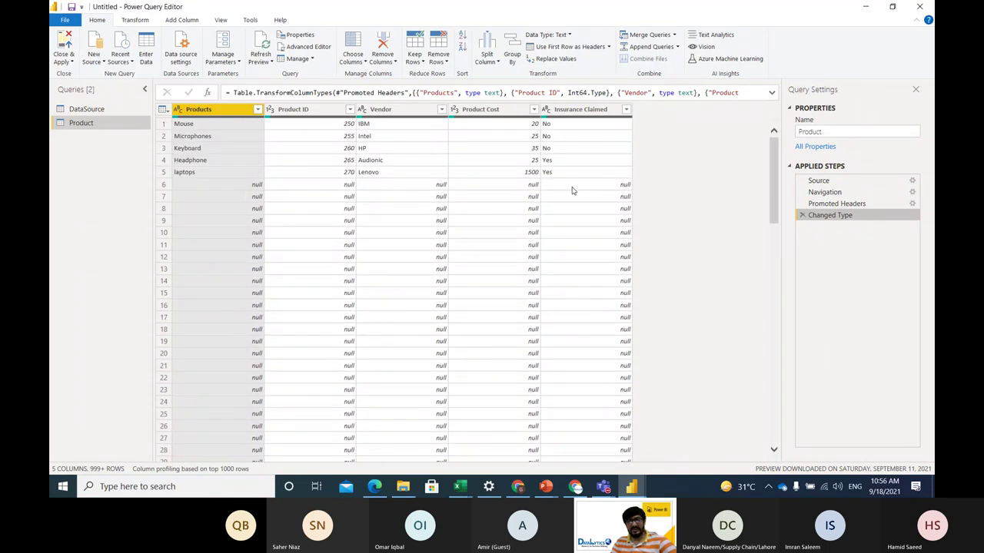
{"action": "left_click", "coordinate": [257, 109]}
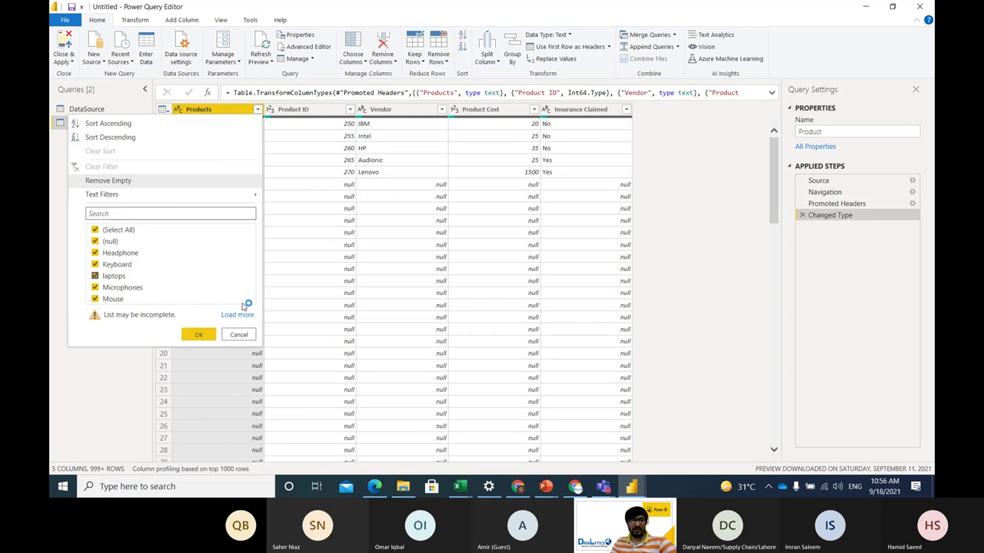
{"action": "left_click", "coordinate": [238, 334]}
{"action": "left_click", "coordinate": [346, 112]}
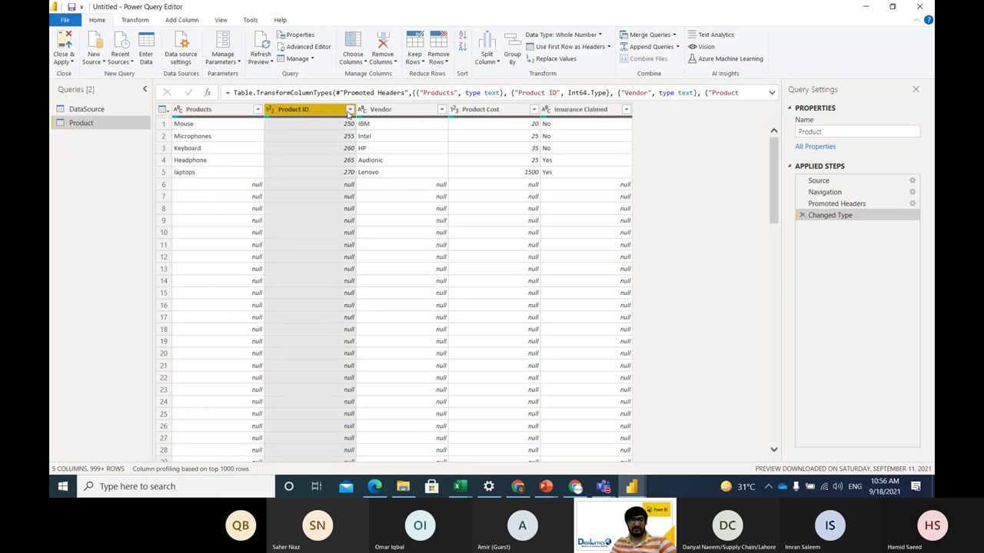
{"action": "left_click", "coordinate": [350, 110]}
{"action": "left_click", "coordinate": [188, 241]}
{"action": "left_click", "coordinate": [288, 335]}
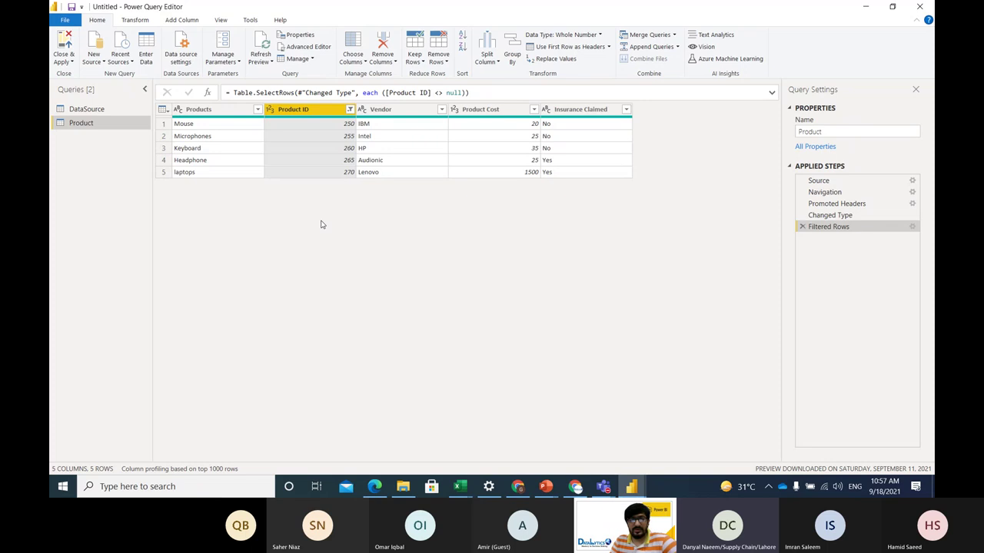
Re-include null in the Product ID filter so the Filtered Rows step keeps every row
{"action": "left_click", "coordinate": [350, 109]}
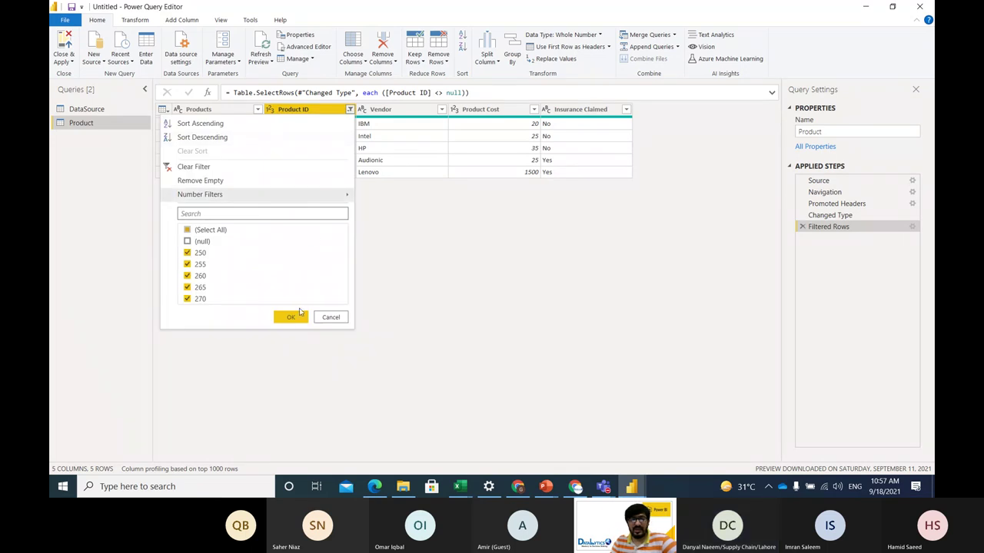
{"action": "left_click", "coordinate": [186, 241]}
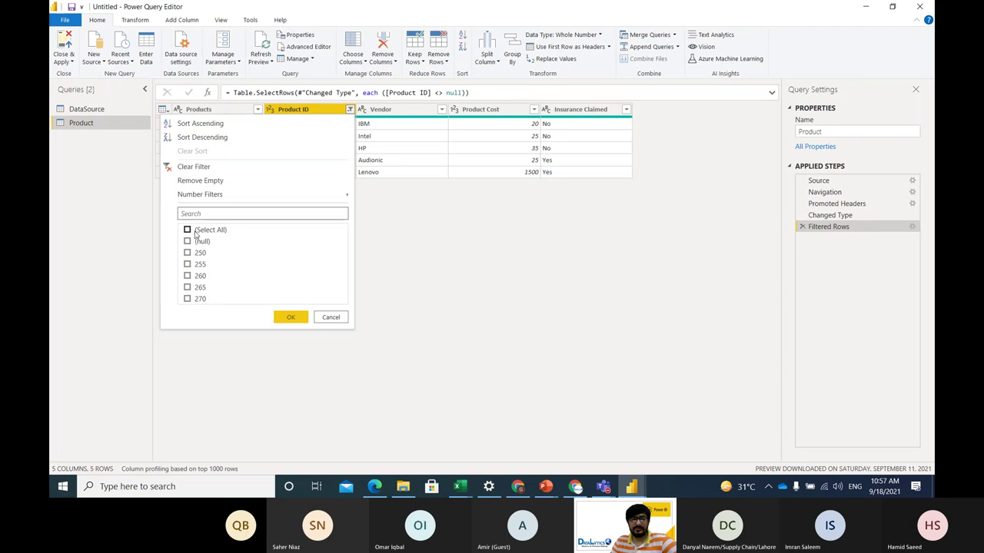
{"action": "left_click", "coordinate": [282, 318]}
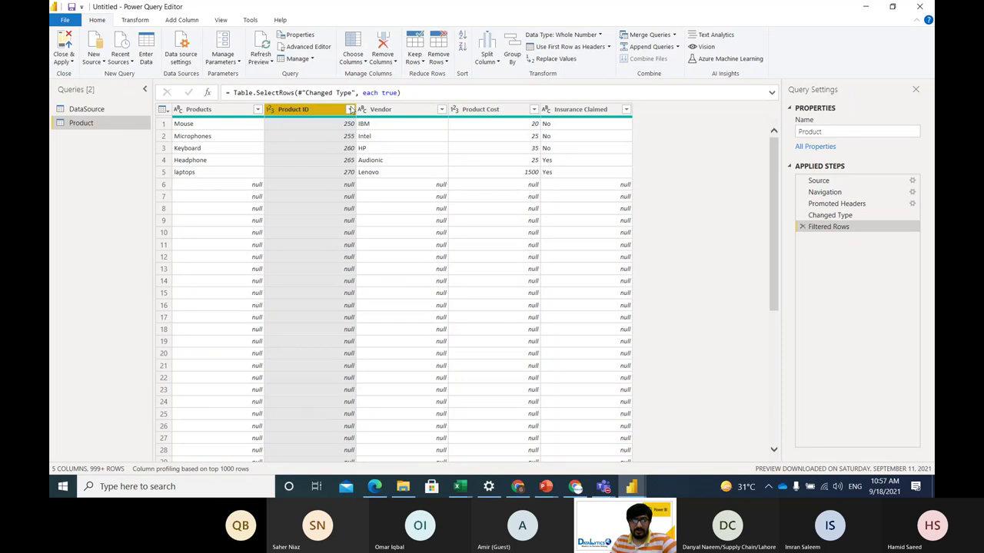
{"action": "left_click", "coordinate": [165, 185]}
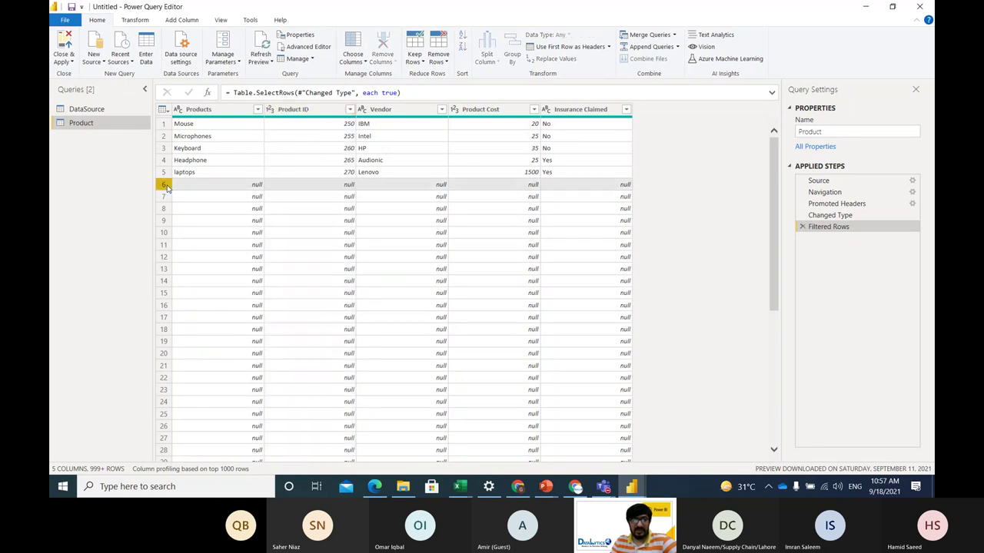
{"action": "right_click", "coordinate": [176, 186]}
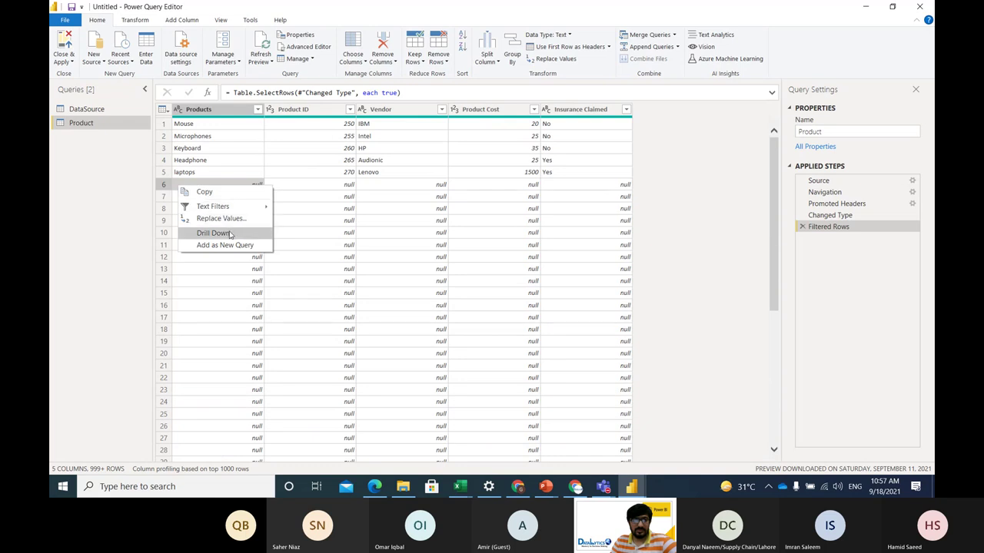
{"action": "left_click", "coordinate": [314, 199]}
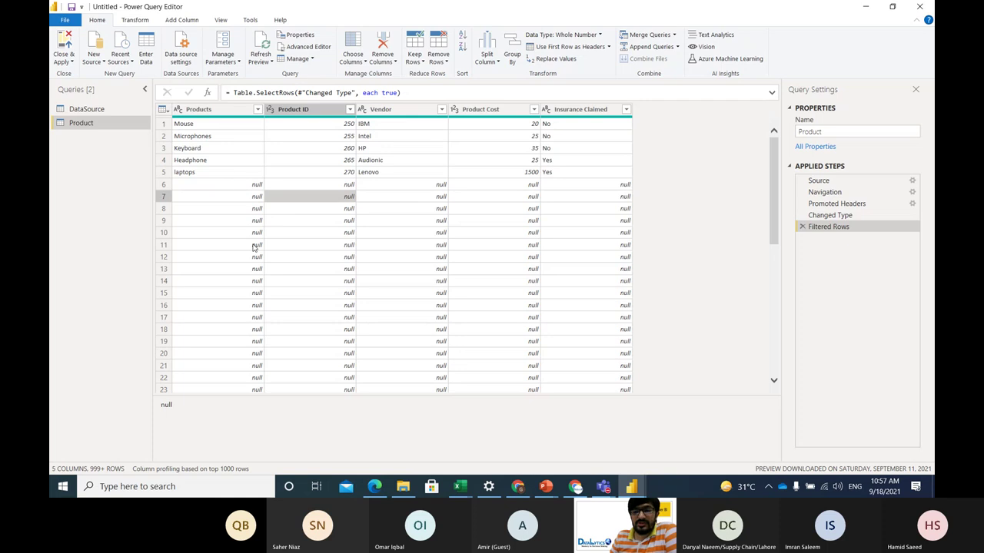
Replace the Filtered Rows step with a Products filter excluding null, leaving five rows
{"action": "left_click", "coordinate": [801, 227]}
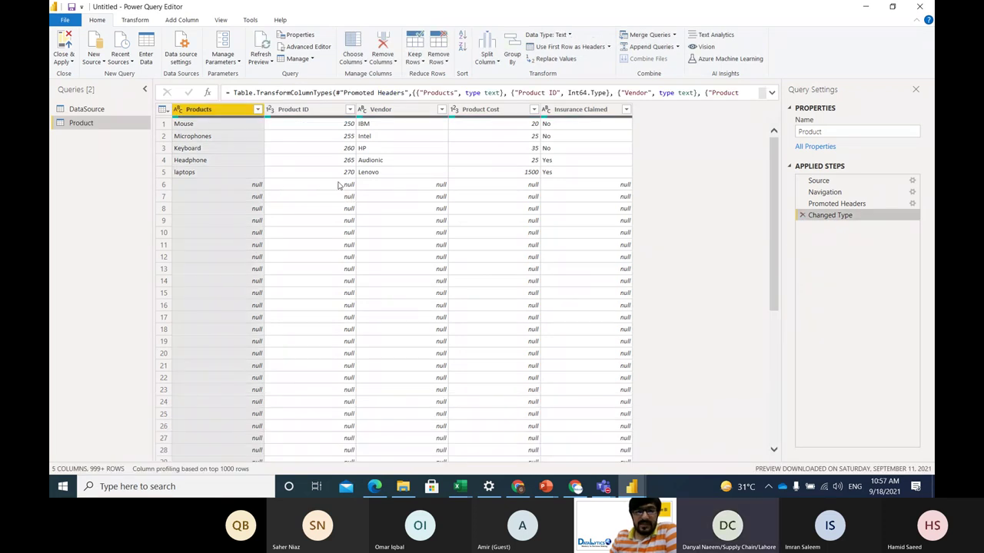
{"action": "left_click", "coordinate": [258, 109]}
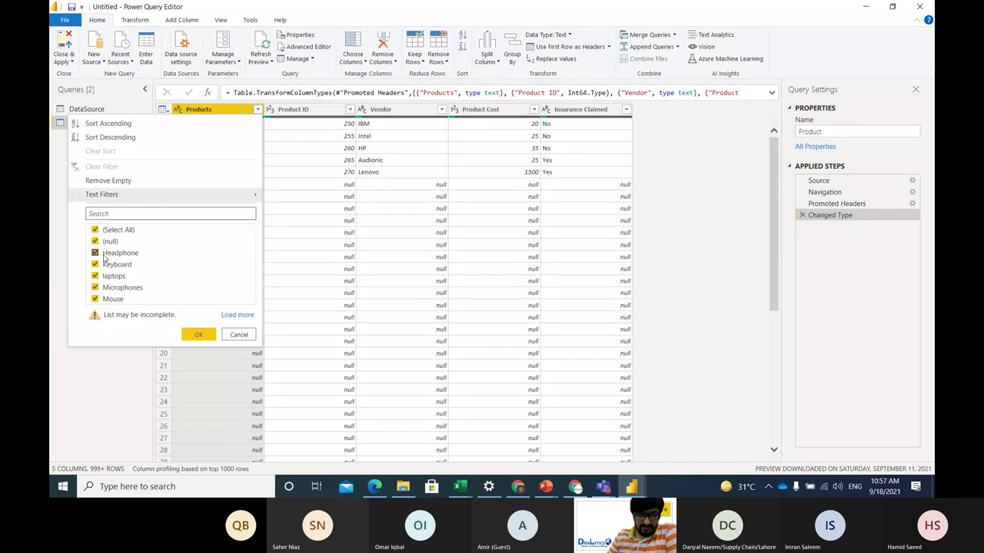
{"action": "left_click", "coordinate": [95, 242]}
{"action": "left_click", "coordinate": [198, 334]}
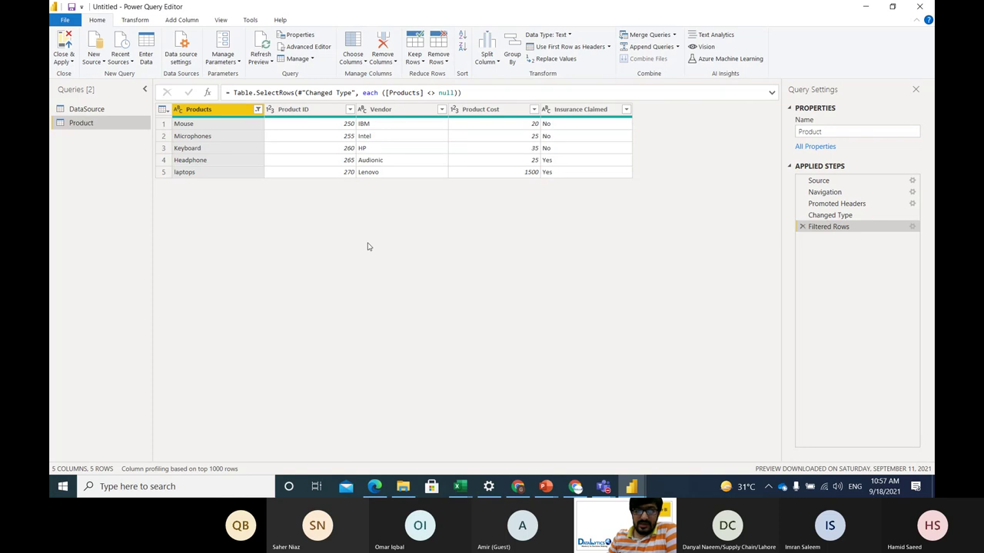
Select the Product ID, Product Cost and Vendor column headers
{"action": "left_click", "coordinate": [302, 112]}
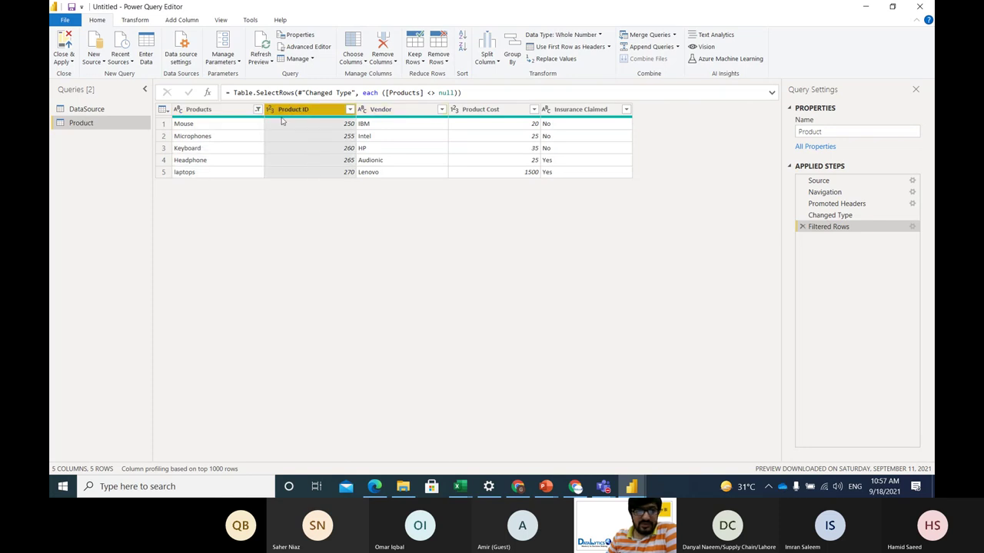
{"action": "left_click", "coordinate": [514, 111]}
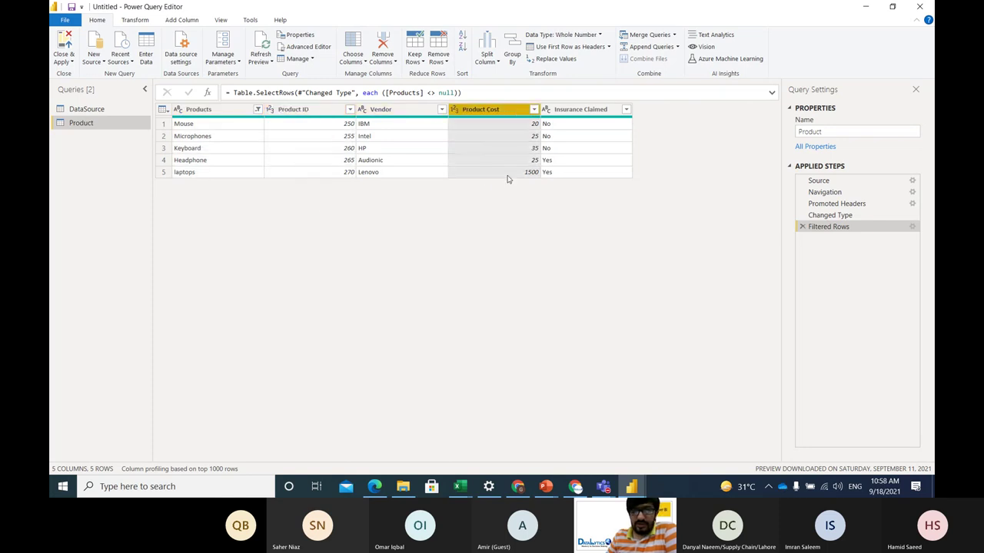
{"action": "left_click", "coordinate": [382, 112]}
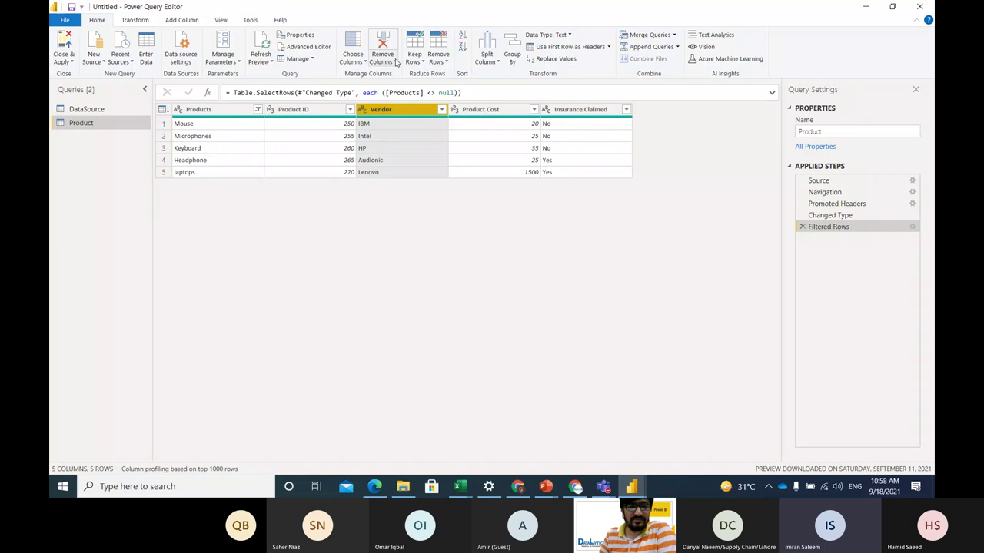
Remove the Vendor column, then delete that removal step to restore it
{"action": "left_click", "coordinate": [394, 61]}
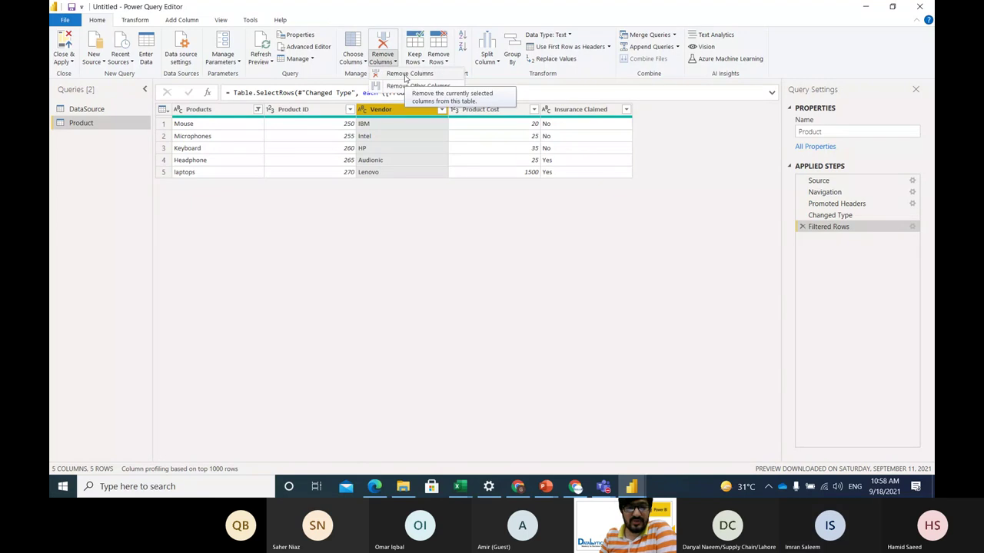
{"action": "left_click", "coordinate": [408, 74]}
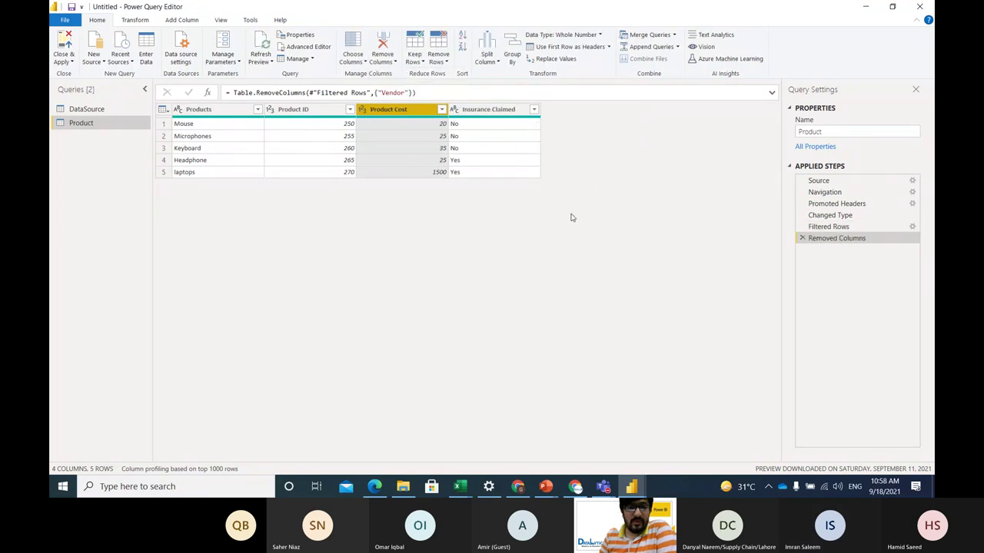
{"action": "left_click", "coordinate": [801, 238]}
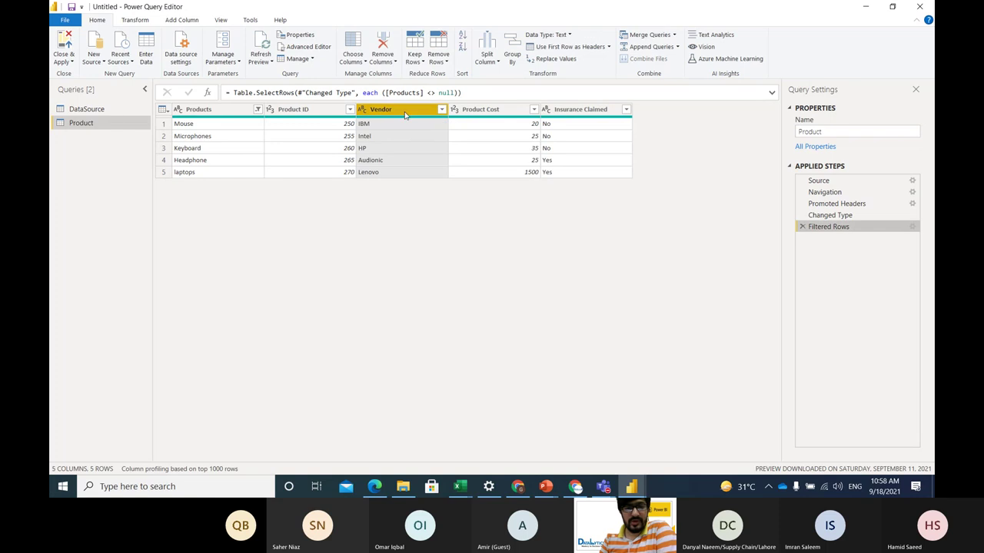
Cancel out of Choose Columns and delete the Filtered Rows step so null rows return
{"action": "left_click", "coordinate": [394, 63]}
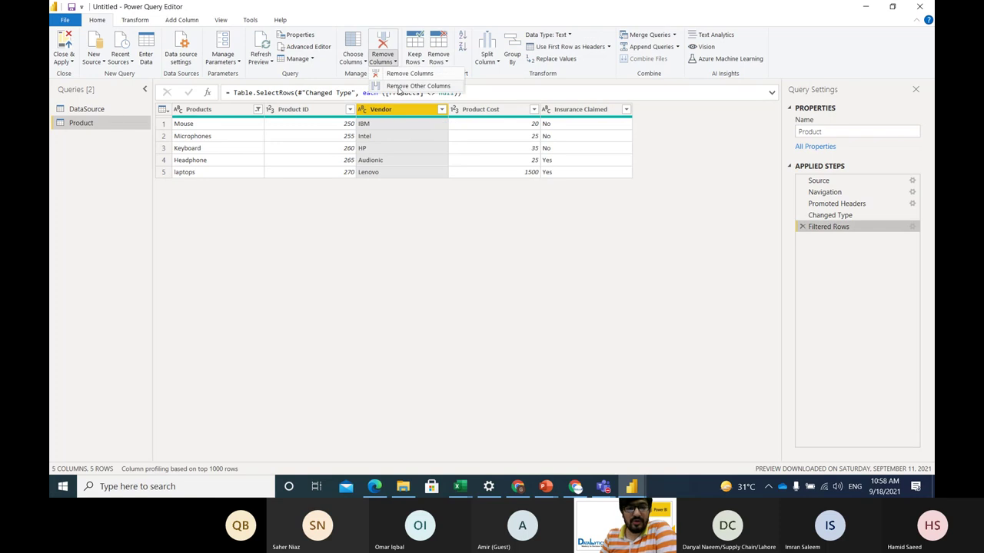
{"action": "left_click", "coordinate": [353, 62]}
{"action": "left_click", "coordinate": [377, 73]}
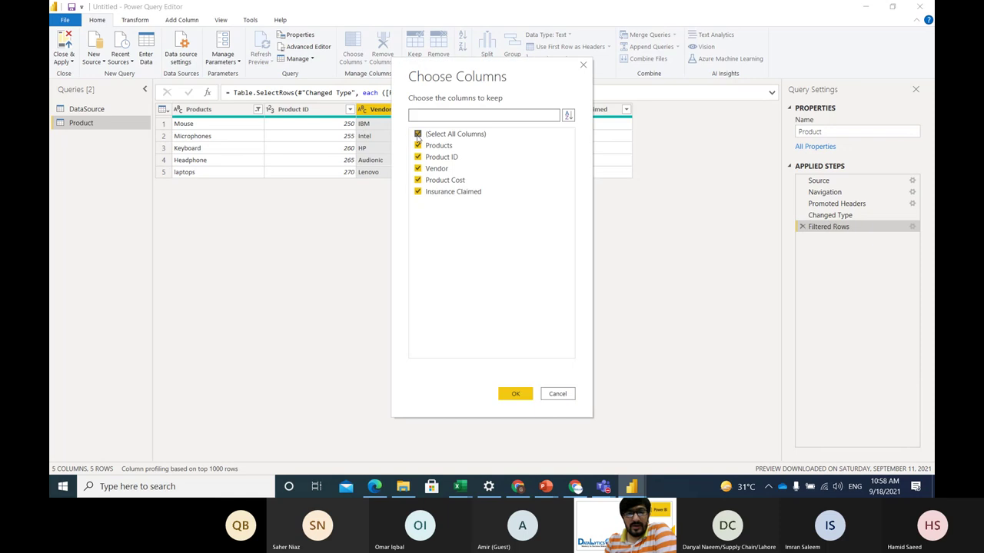
{"action": "left_click", "coordinate": [542, 394]}
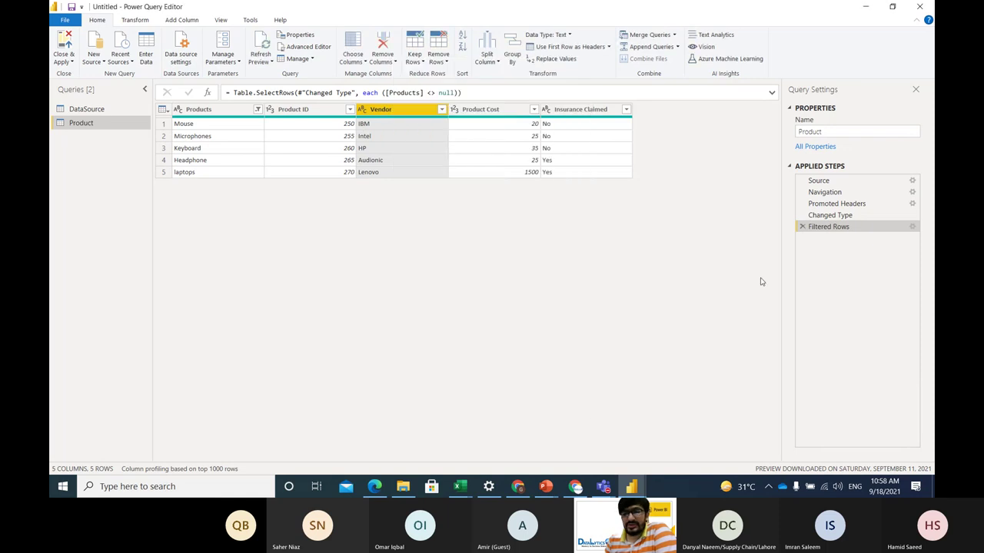
{"action": "left_click", "coordinate": [802, 228]}
Drop the Vendor and Product Cost columns using Choose Columns
{"action": "left_click", "coordinate": [353, 62]}
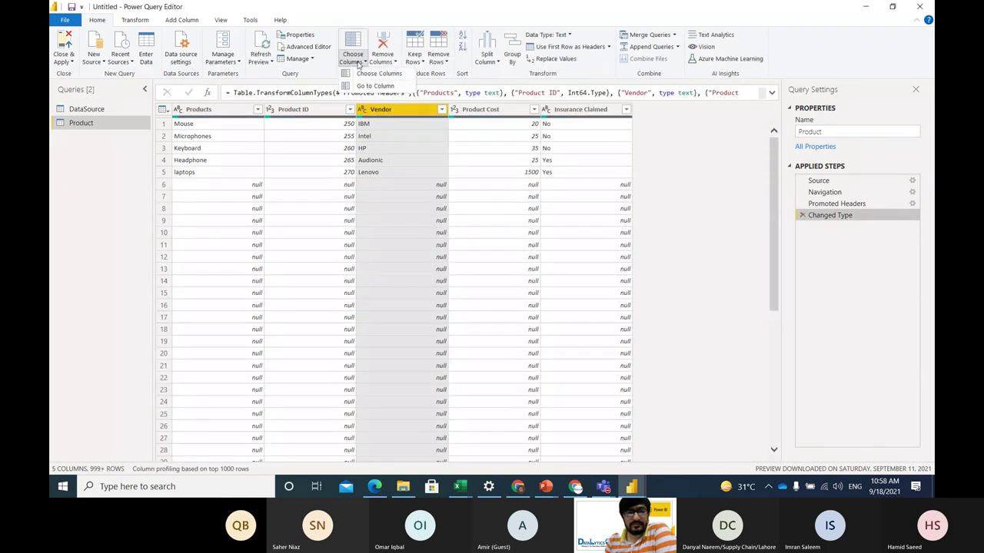
{"action": "left_click", "coordinate": [376, 74]}
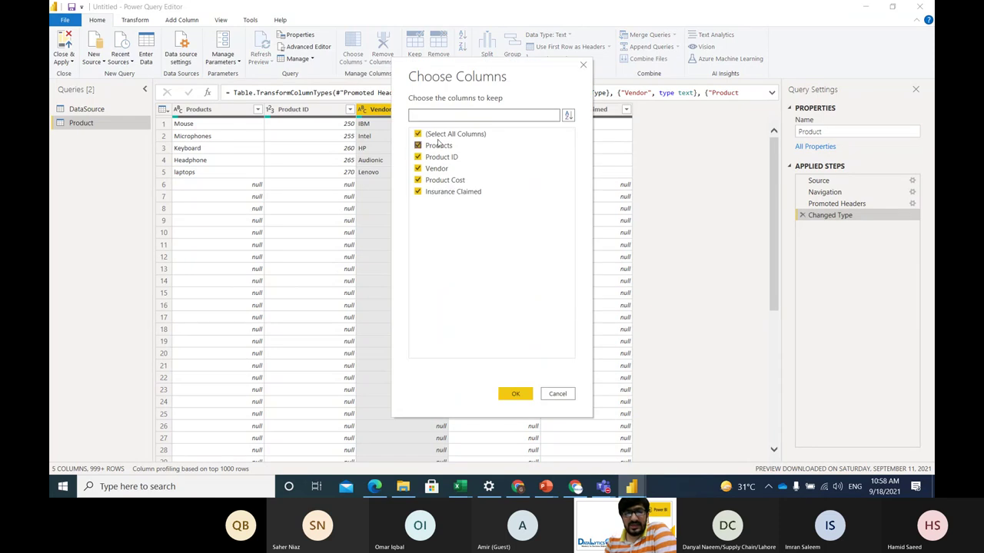
{"action": "left_click", "coordinate": [558, 394]}
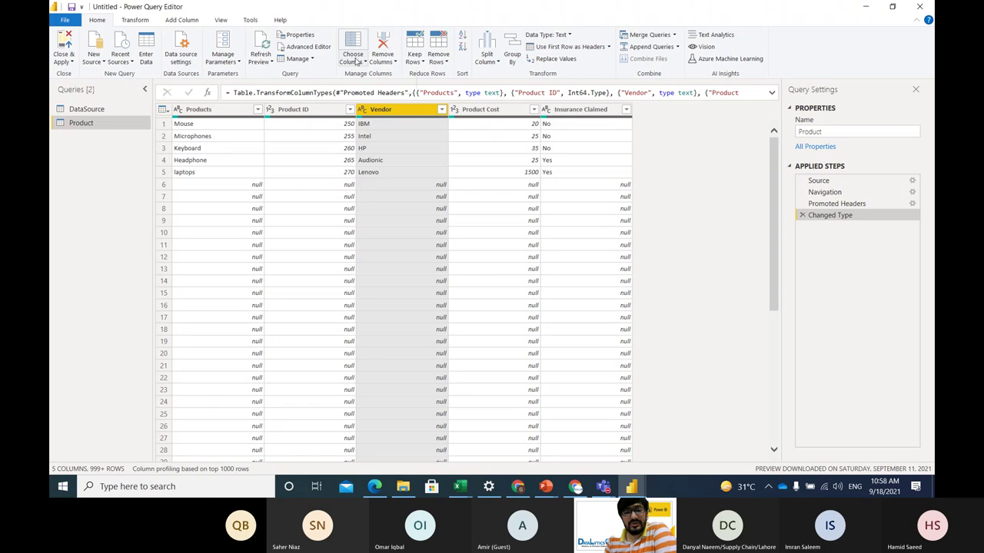
{"action": "left_click", "coordinate": [355, 62]}
{"action": "left_click", "coordinate": [367, 74]}
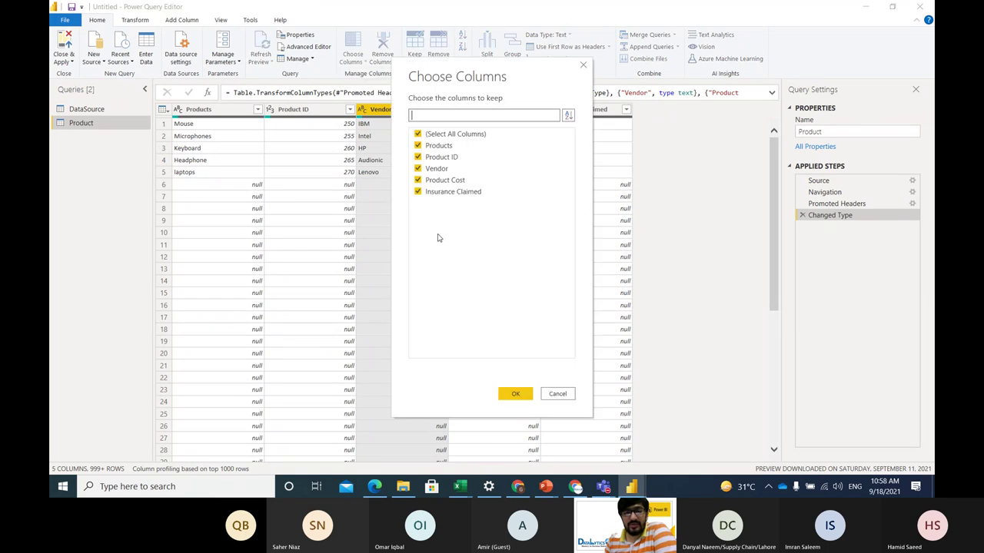
{"action": "left_click", "coordinate": [417, 168]}
{"action": "left_click", "coordinate": [417, 180]}
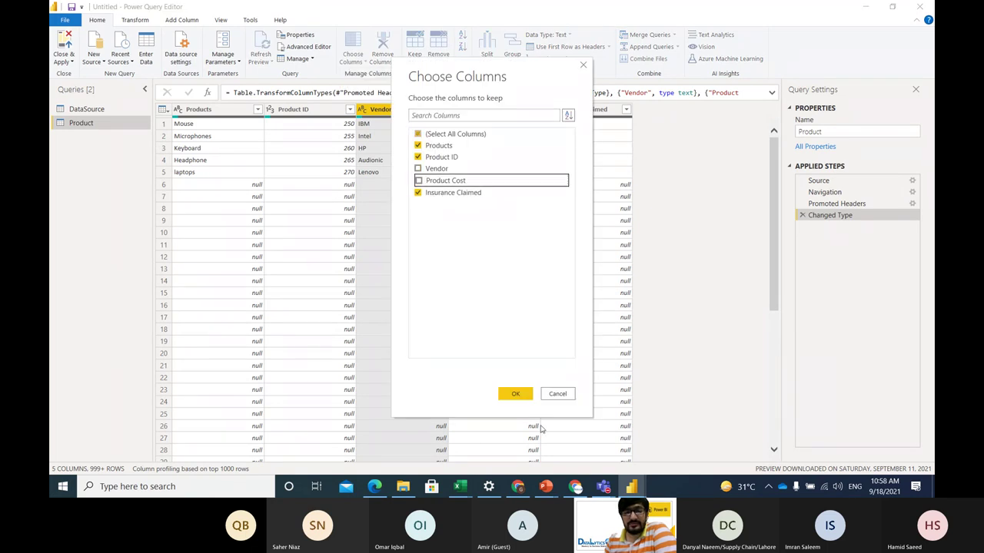
{"action": "left_click", "coordinate": [513, 392]}
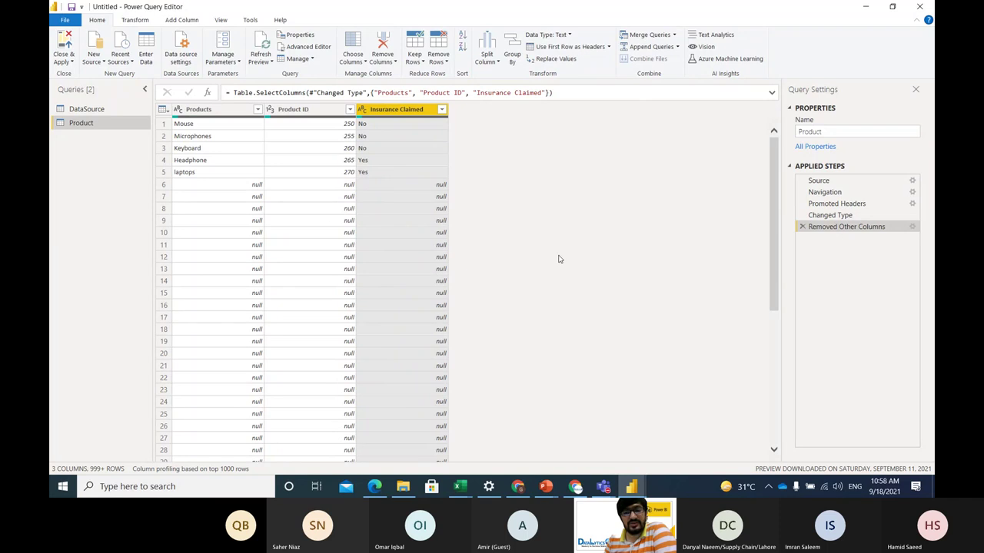
Re-tick Vendor and Product Cost in Choose Columns so all five columns are kept
{"action": "left_click", "coordinate": [354, 60]}
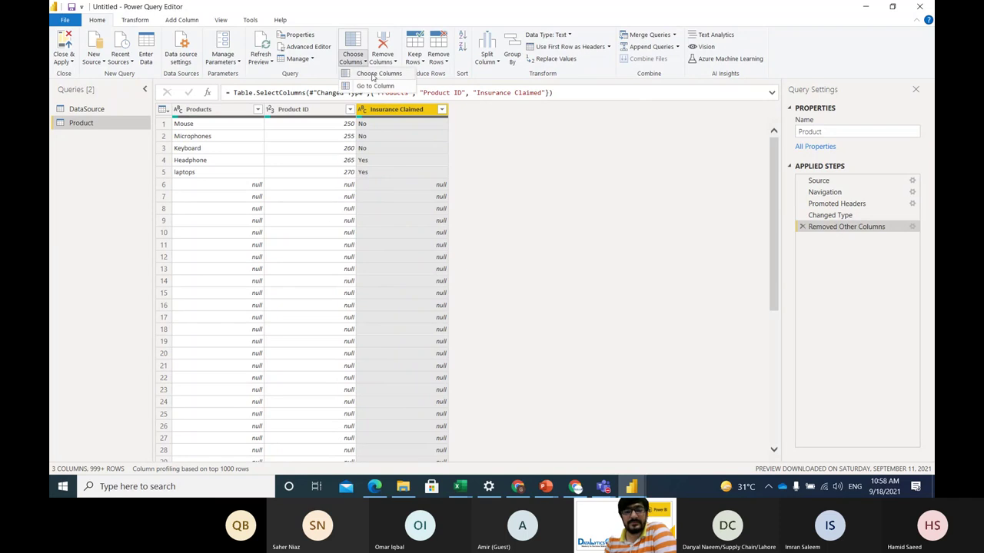
{"action": "left_click", "coordinate": [373, 74]}
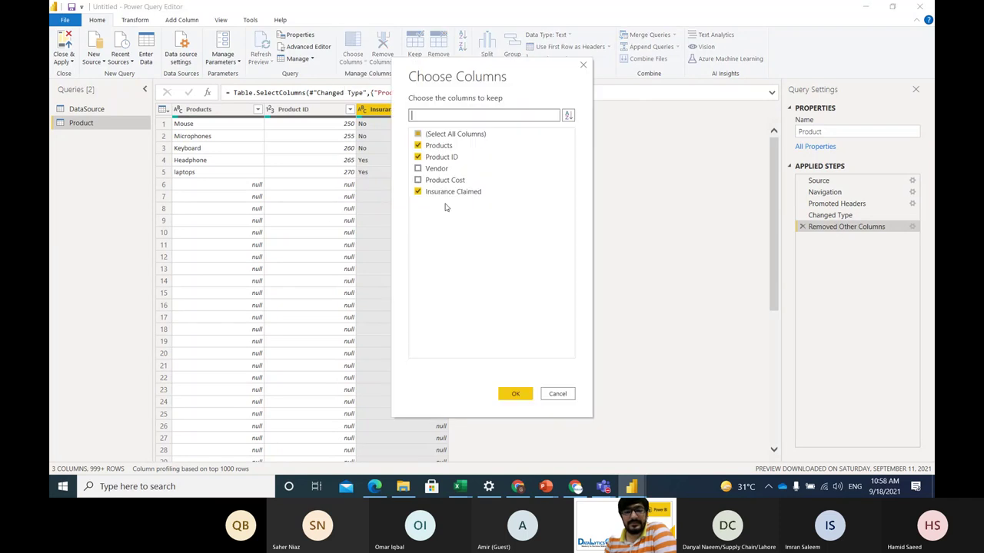
{"action": "left_click", "coordinate": [417, 168]}
{"action": "left_click", "coordinate": [417, 180]}
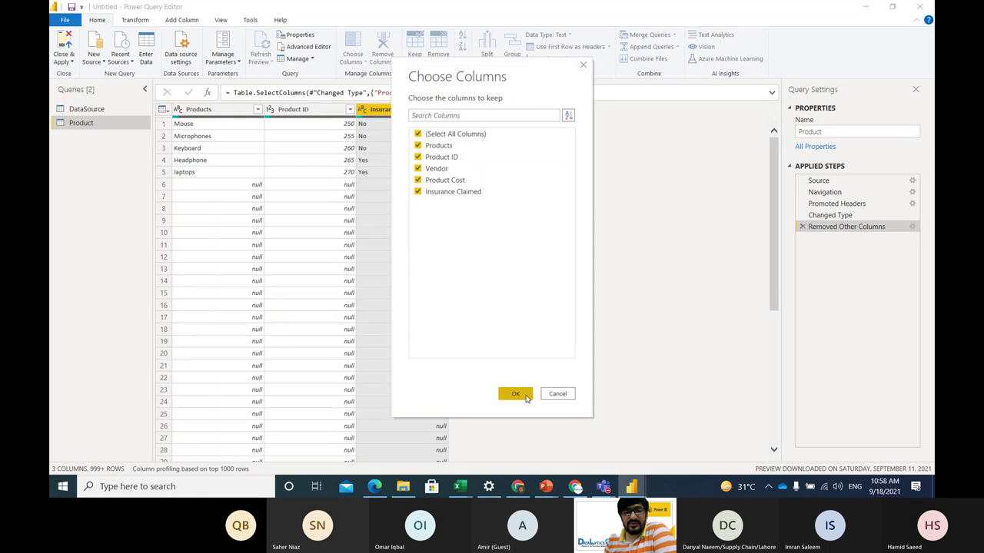
{"action": "left_click", "coordinate": [515, 393]}
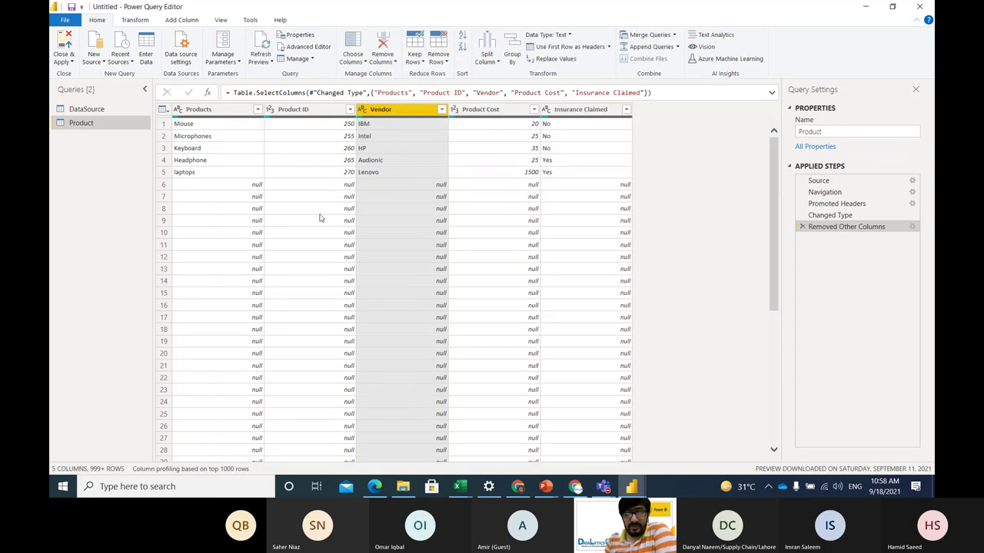
{"action": "left_click", "coordinate": [258, 109]}
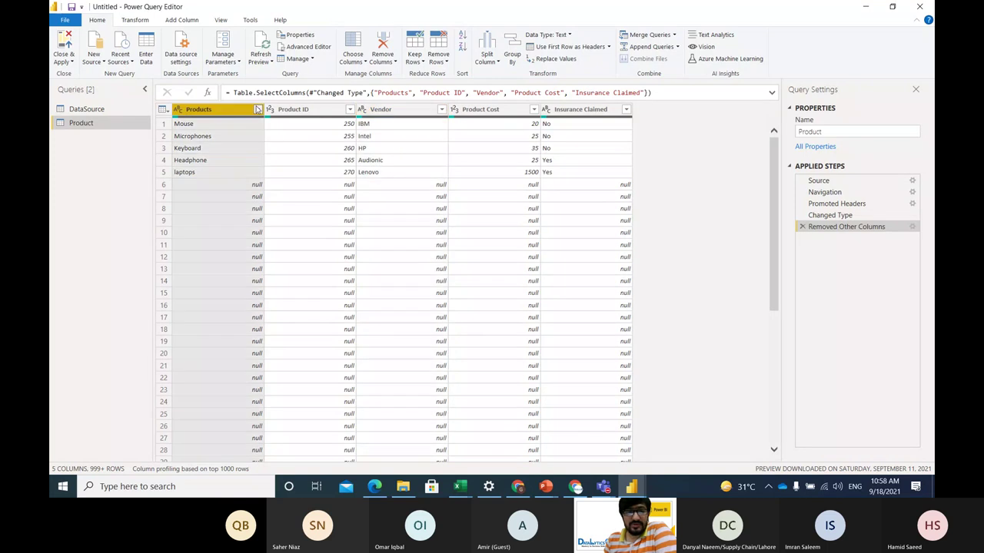
Delete the Removed Other Columns step and keep one Filtered Rows step excluding null Products
{"action": "left_click", "coordinate": [95, 241]}
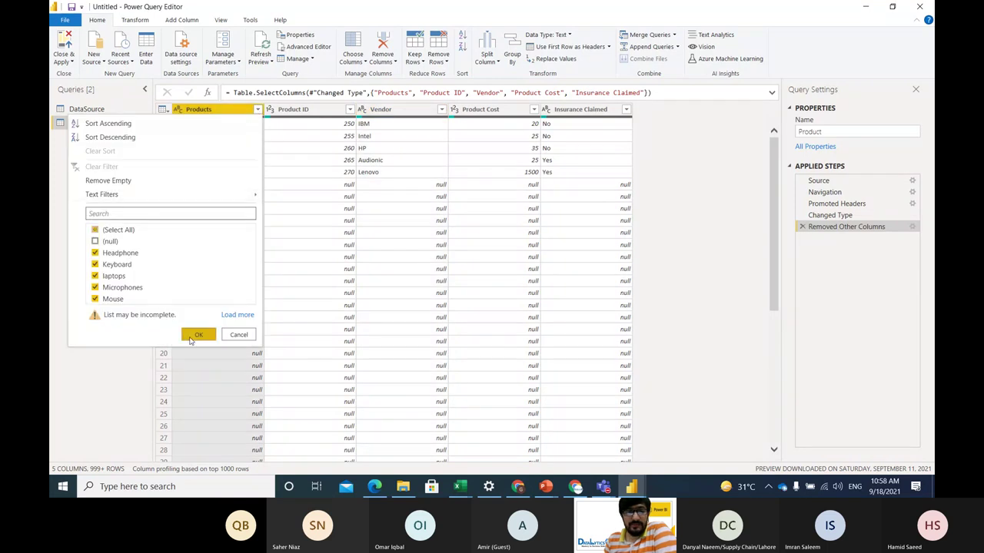
{"action": "left_click", "coordinate": [196, 334]}
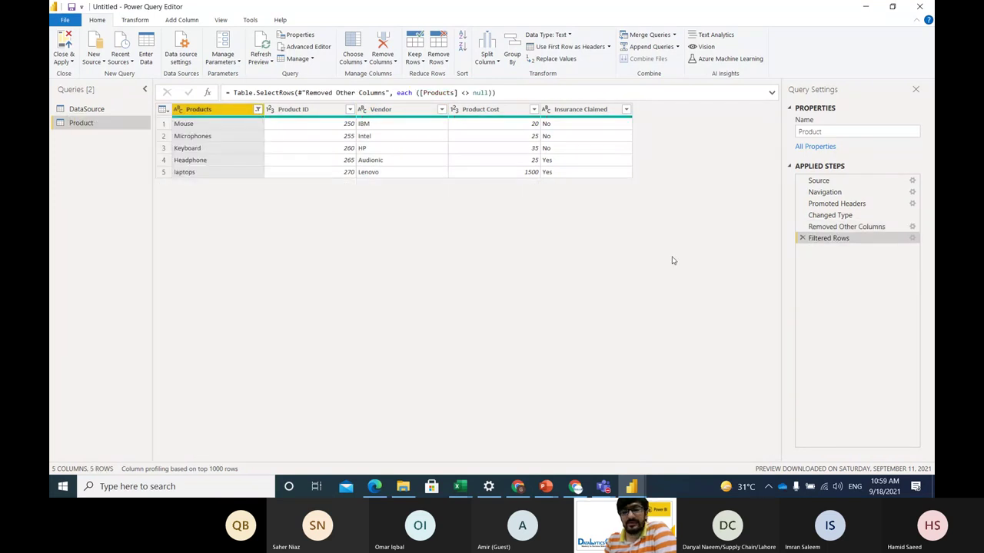
{"action": "left_click", "coordinate": [802, 237]}
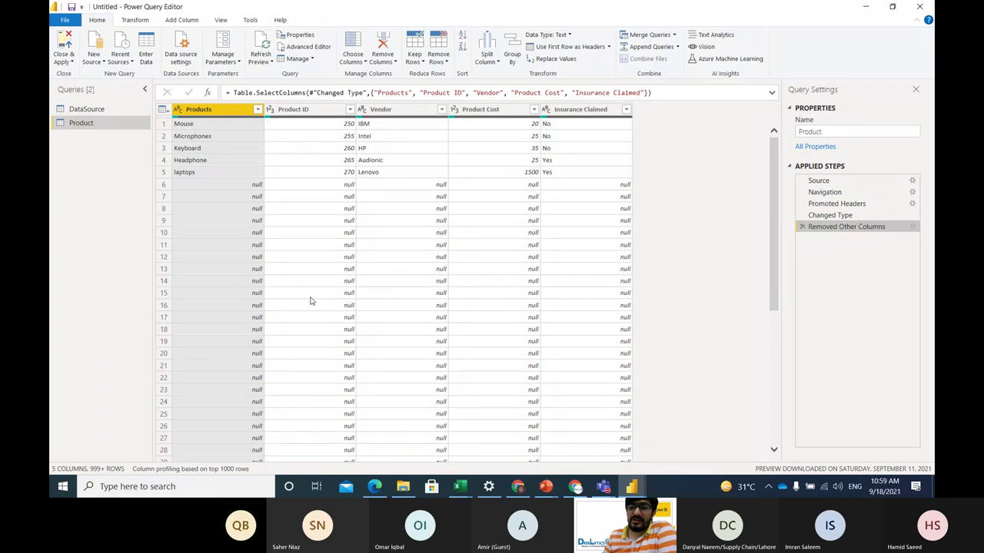
{"action": "left_click", "coordinate": [258, 110]}
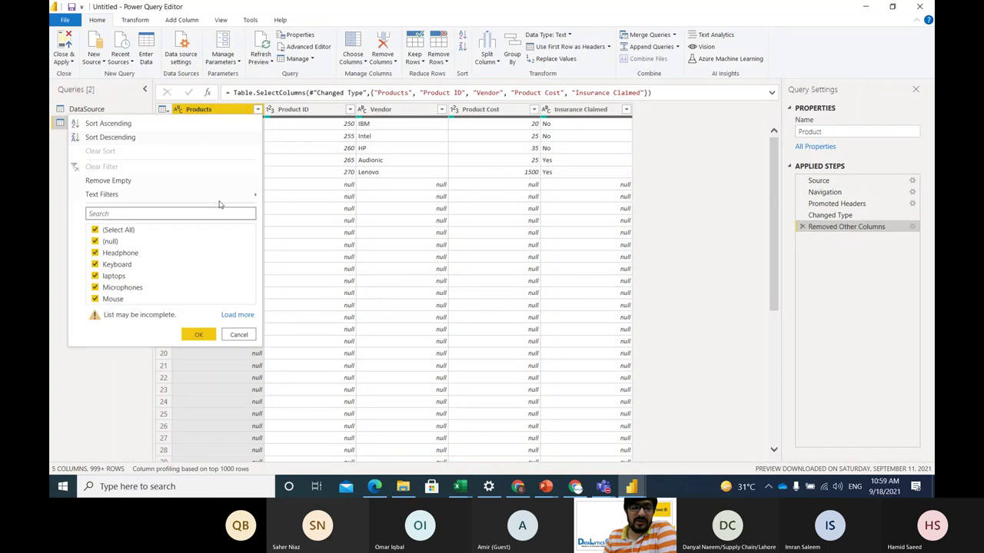
{"action": "left_click", "coordinate": [109, 241]}
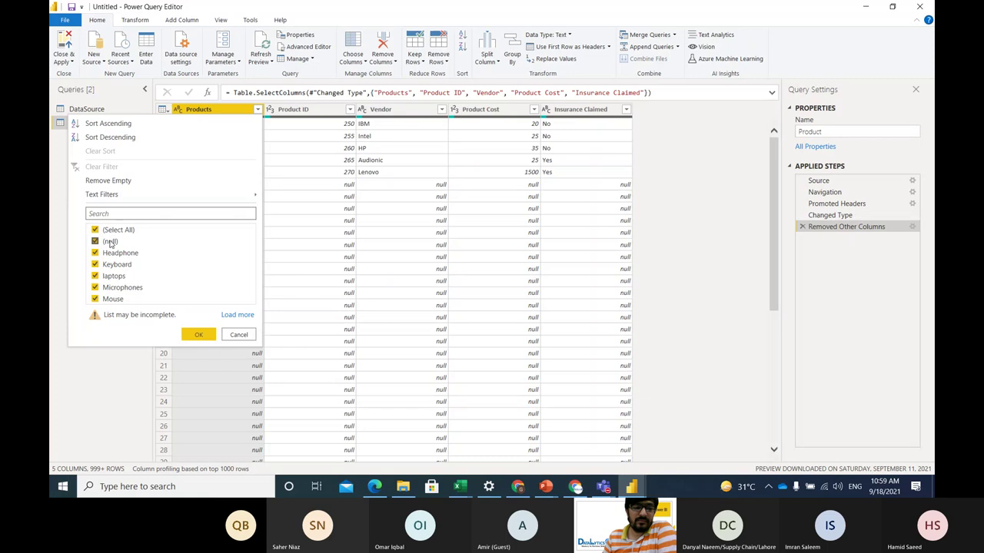
{"action": "left_click", "coordinate": [201, 335]}
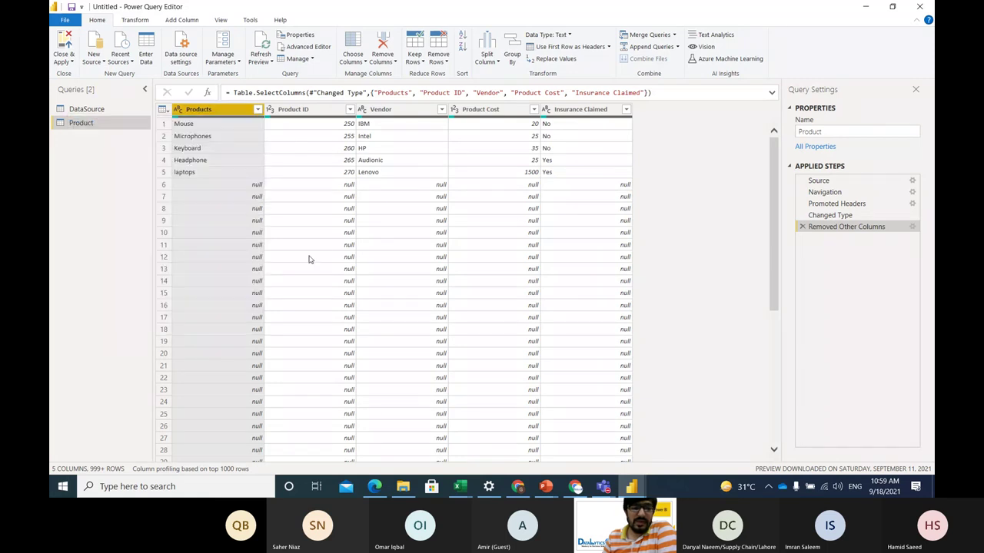
{"action": "left_click", "coordinate": [803, 227]}
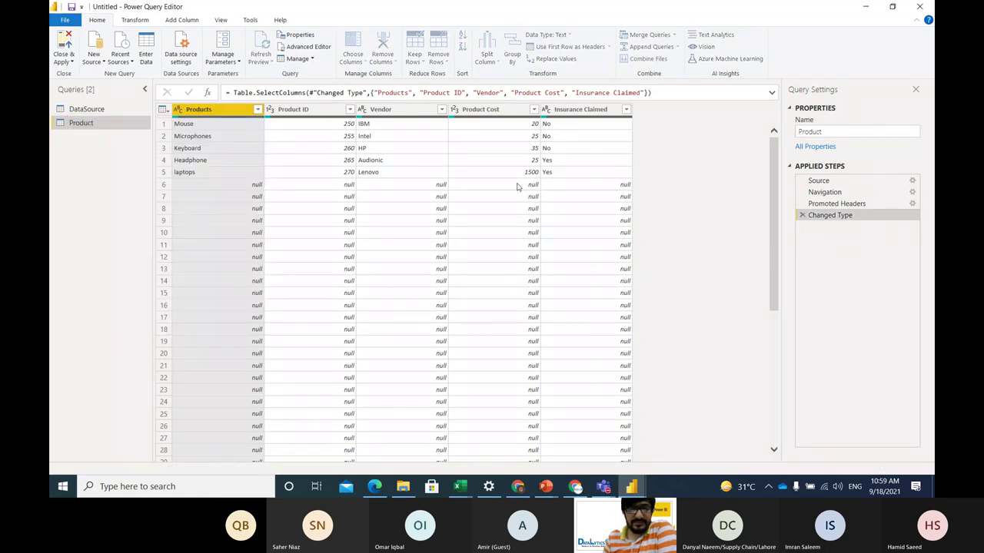
{"action": "left_click", "coordinate": [258, 109]}
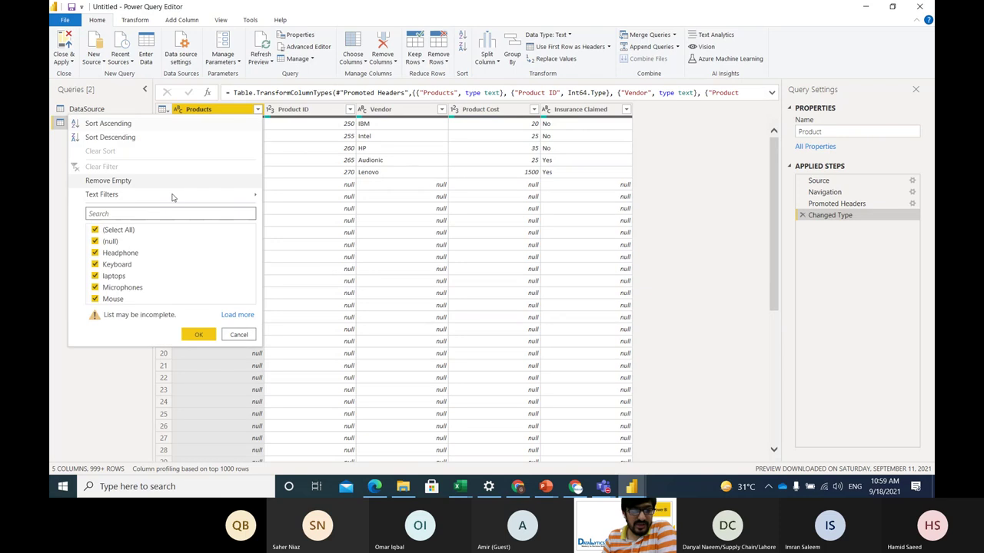
{"action": "left_click", "coordinate": [196, 334]}
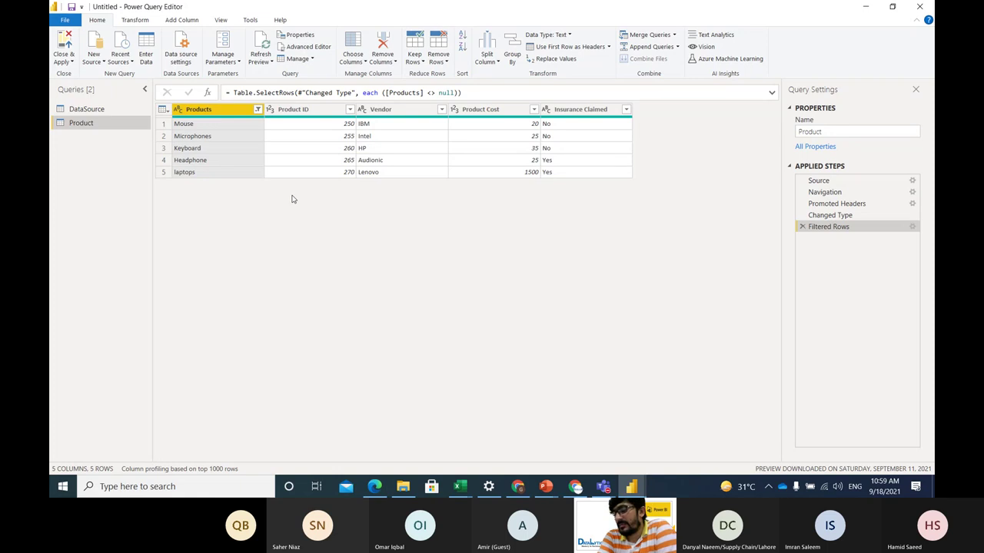
Convert the Vendor column to UPPERCASE, giving values like INTEL and LENOVO
{"action": "left_click", "coordinate": [397, 110]}
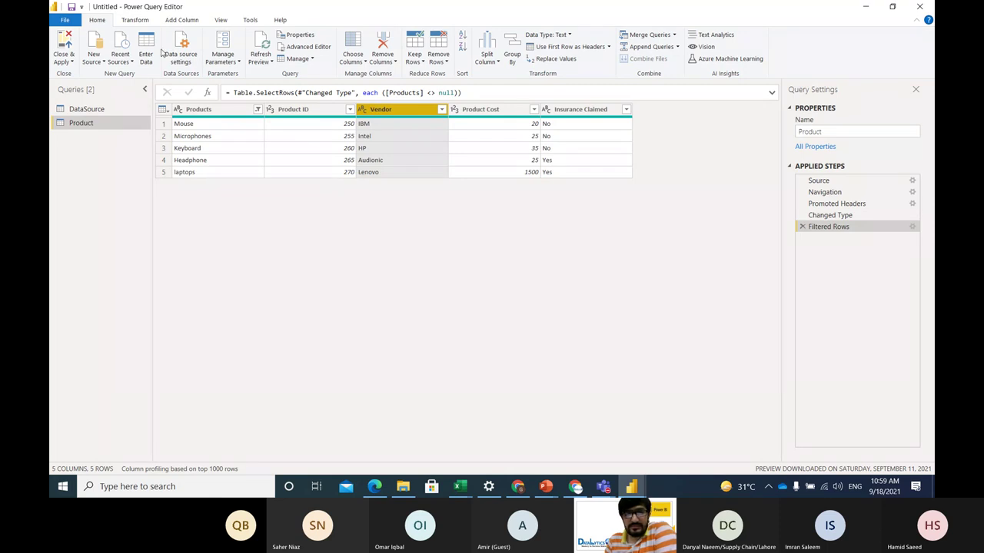
{"action": "left_click", "coordinate": [136, 23]}
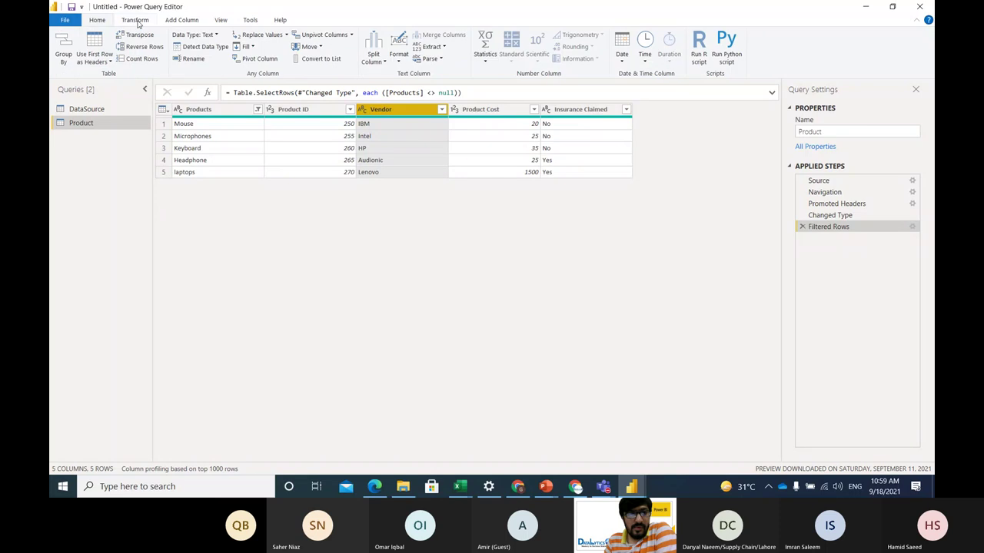
{"action": "left_click", "coordinate": [399, 57]}
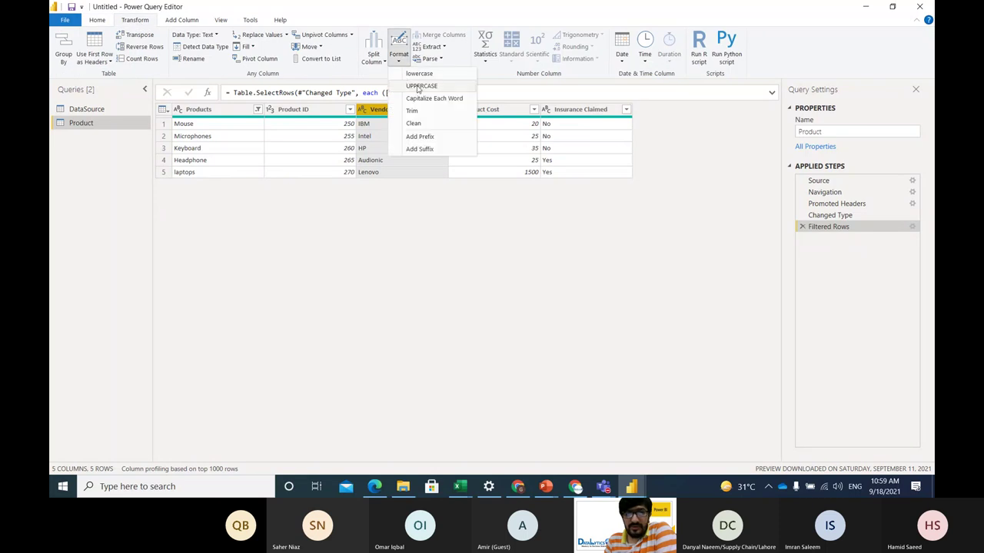
{"action": "left_click", "coordinate": [421, 85]}
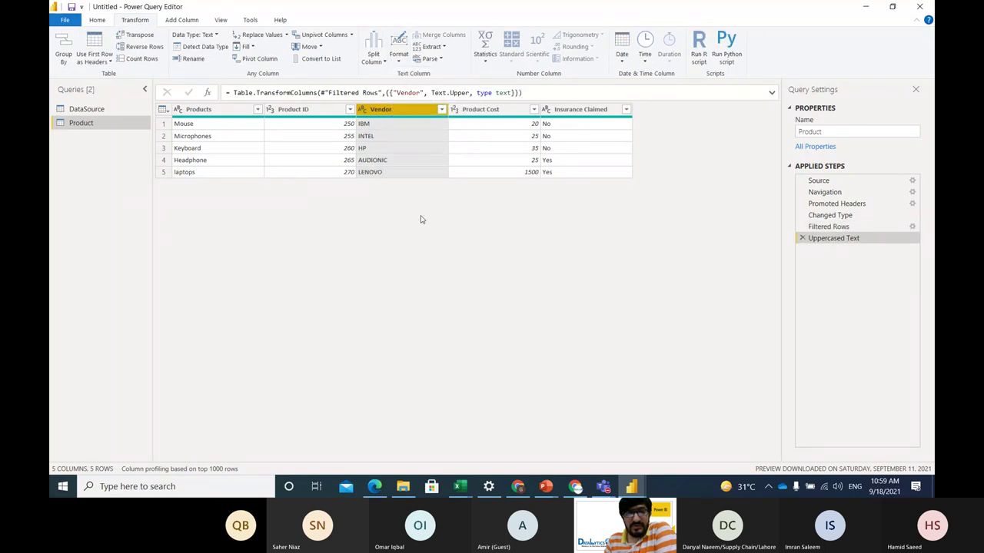
{"action": "left_click", "coordinate": [213, 115]}
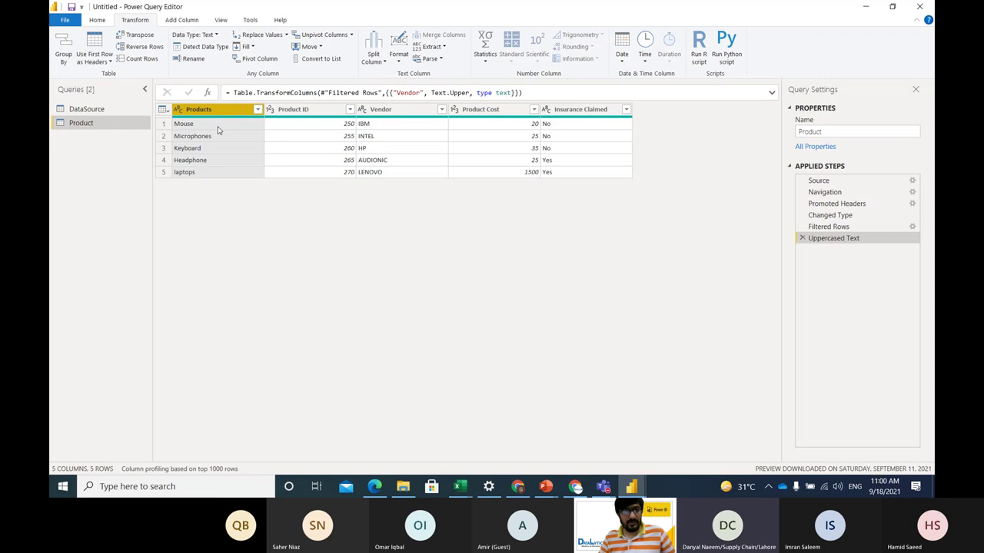
Apply UPPERCASE to the Products column so names read MOUSE, KEYBOARD and LAPTOPS
{"action": "left_click", "coordinate": [399, 55]}
{"action": "left_click", "coordinate": [409, 86]}
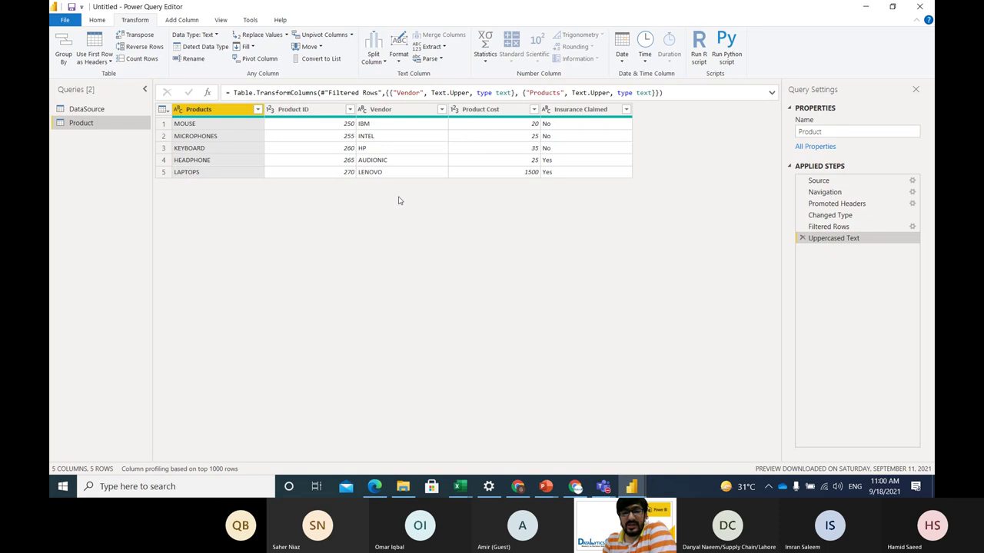
{"action": "left_click", "coordinate": [472, 109]}
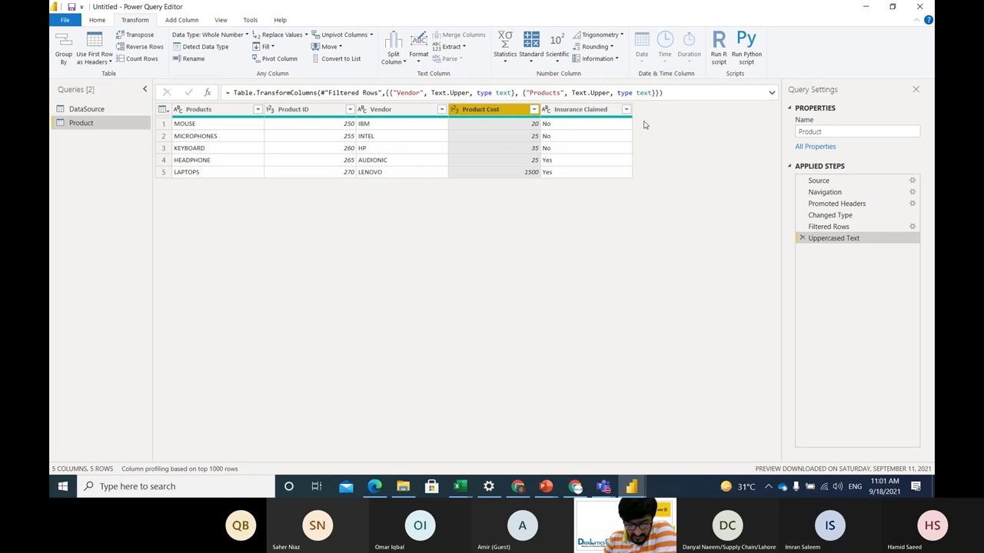
Start a custom column named Retail Price, then cancel and discard it with no formula
{"action": "left_click", "coordinate": [180, 21]}
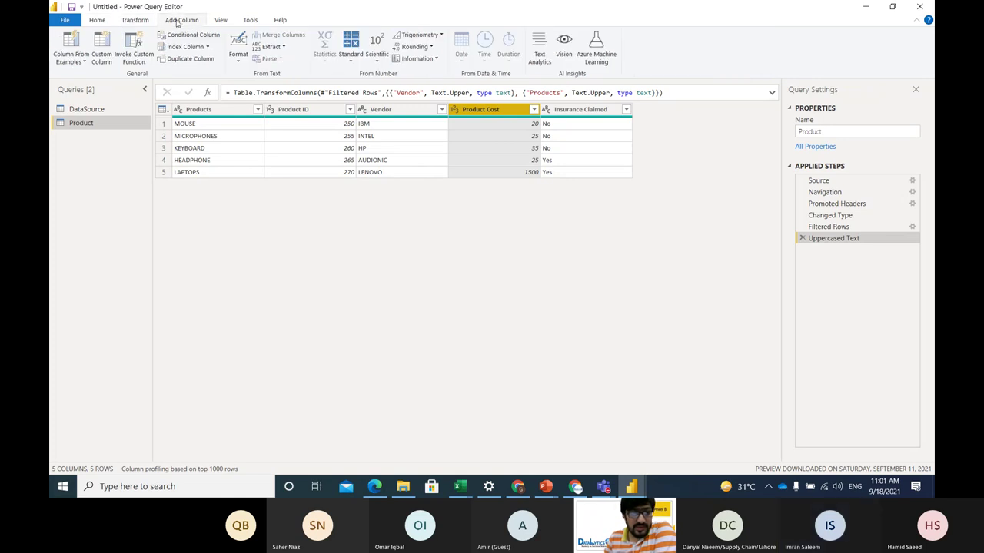
{"action": "left_click", "coordinate": [111, 52]}
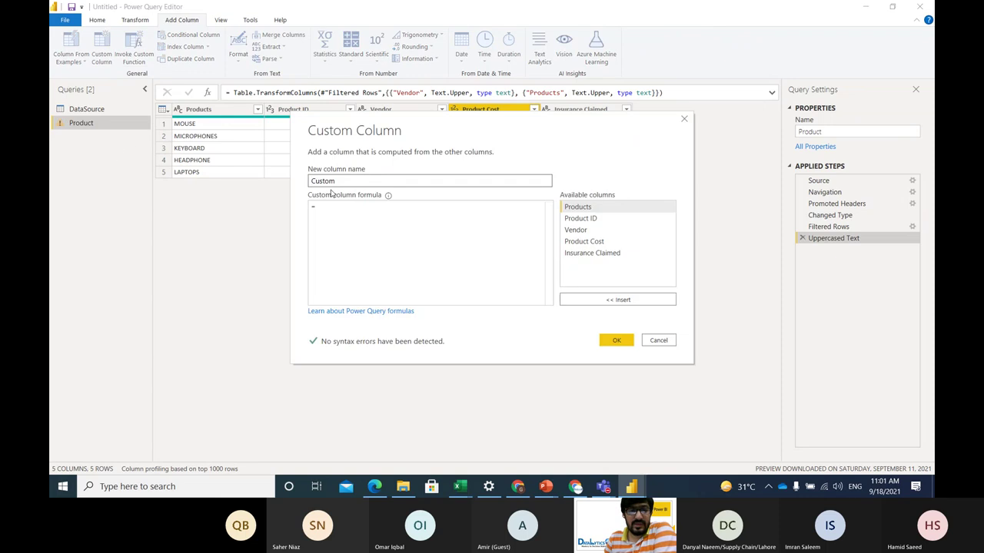
{"action": "double_click", "coordinate": [310, 180]}
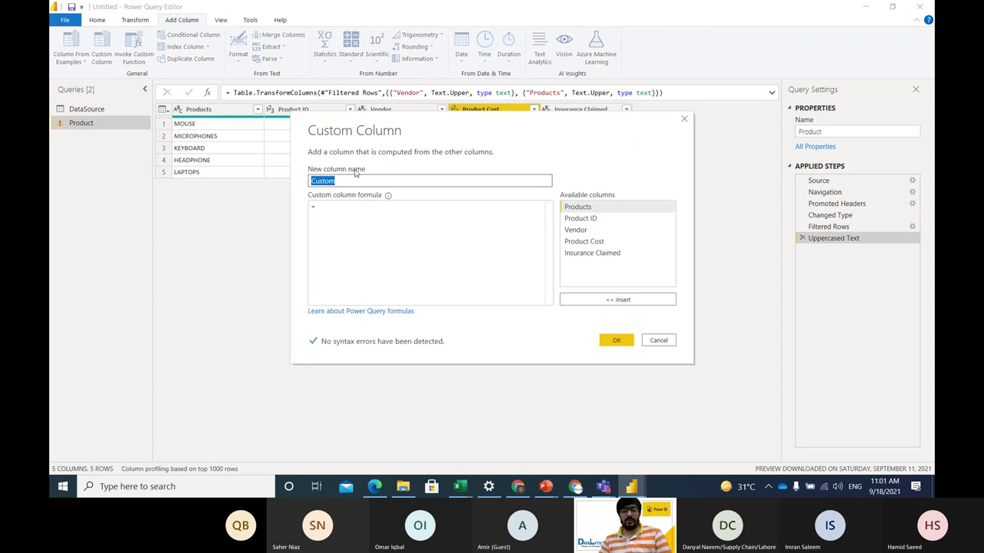
{"action": "type", "text": "Retail Price"}
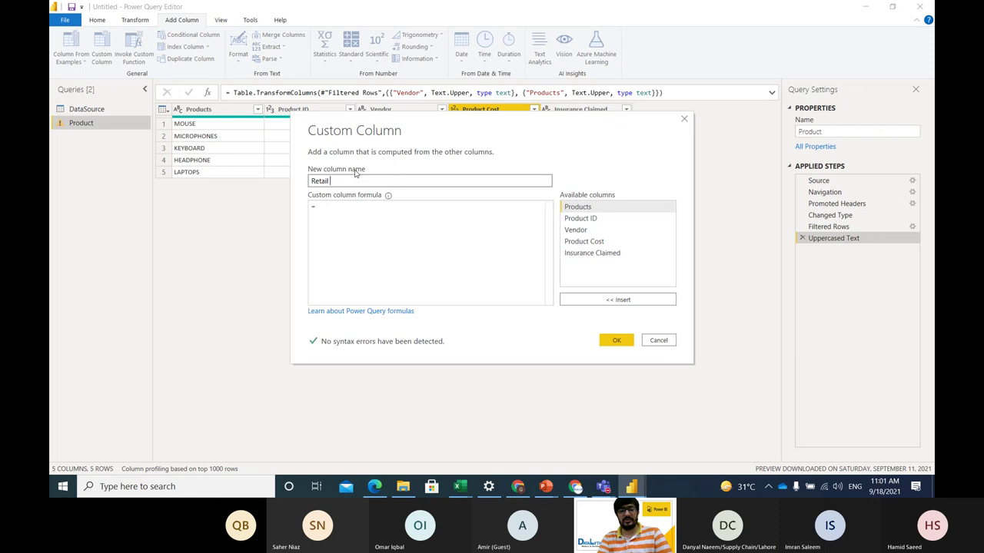
{"action": "left_click", "coordinate": [321, 215]}
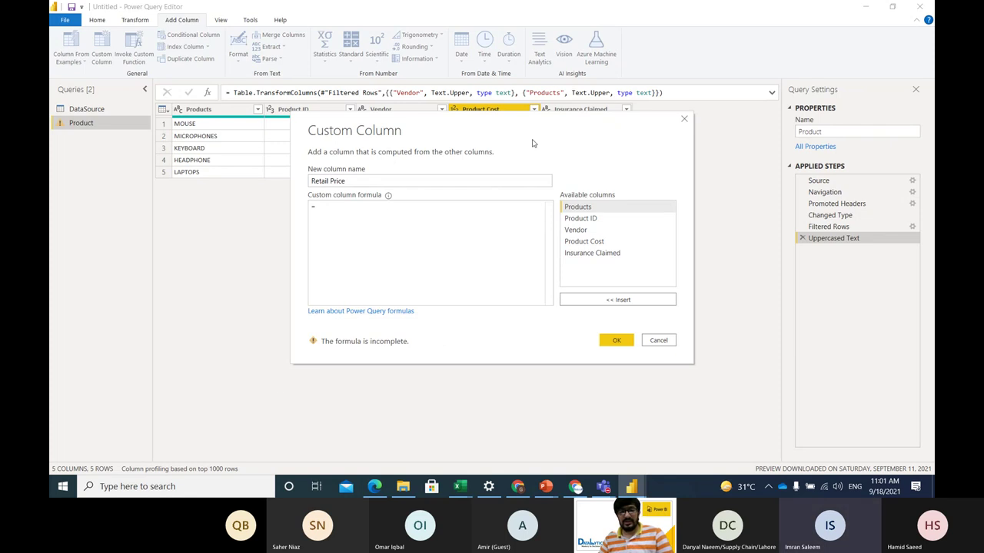
{"action": "left_click_drag", "start_coordinate": [532, 139], "coordinate": [759, 189]}
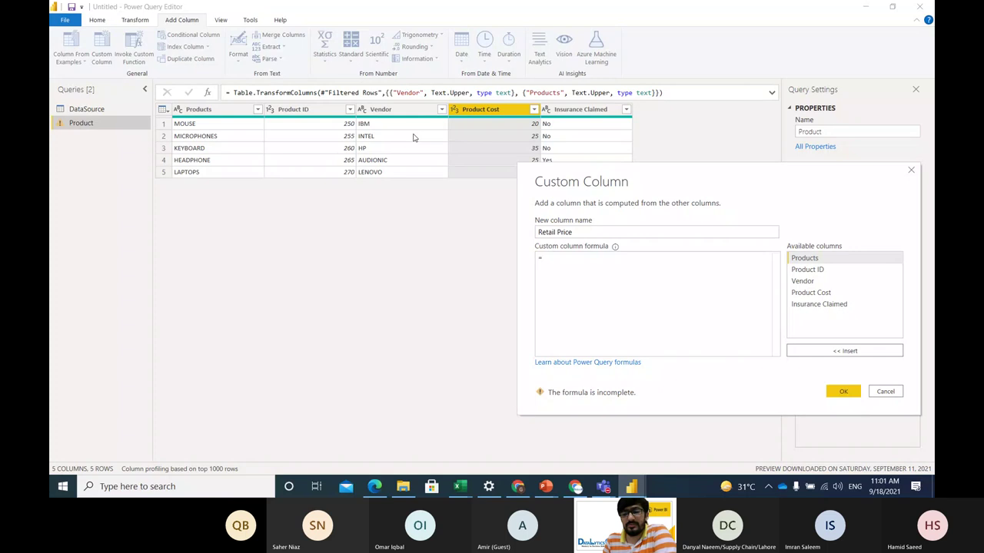
{"action": "left_click", "coordinate": [885, 391]}
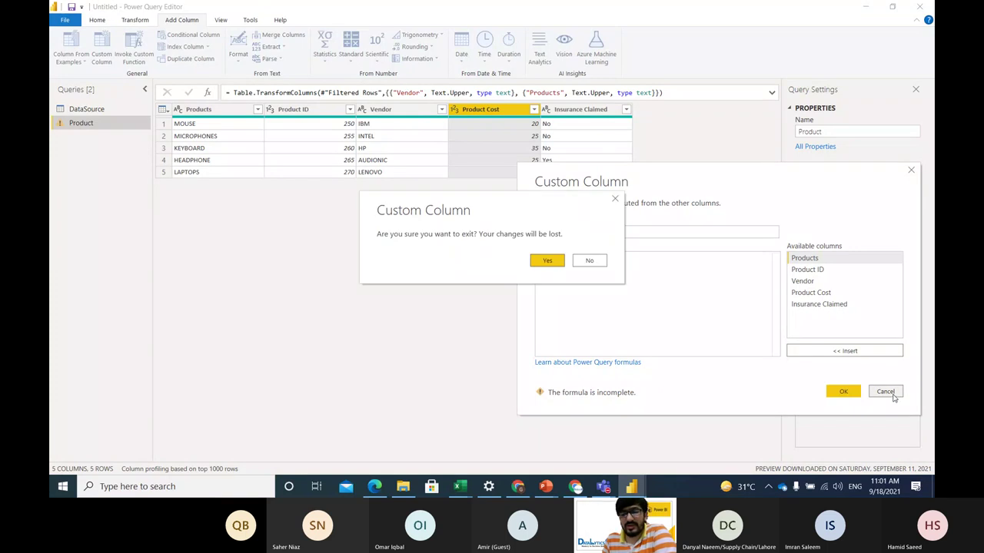
{"action": "left_click", "coordinate": [546, 262]}
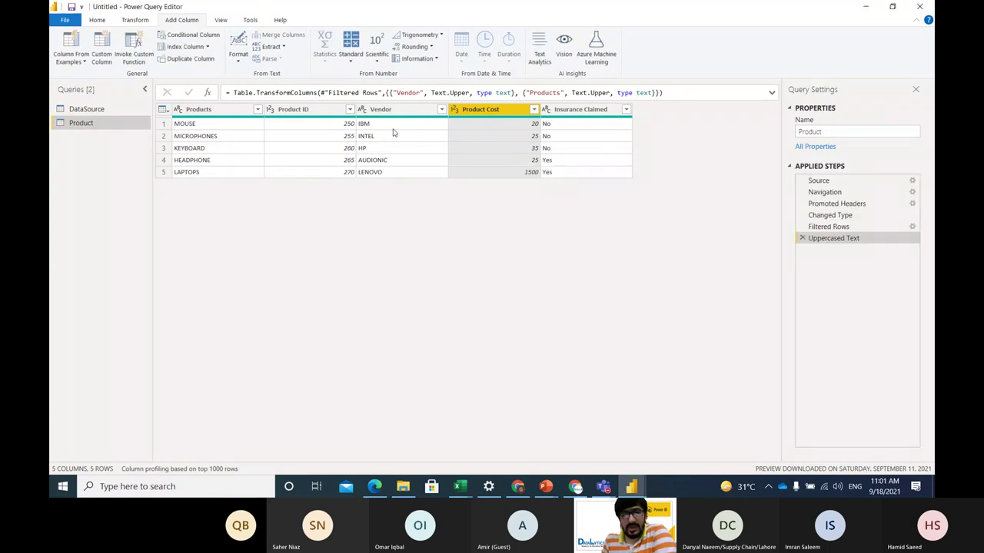
Check row 1's Vendor, Products and Product Cost values, then select the Product Cost column
{"action": "left_click", "coordinate": [385, 125]}
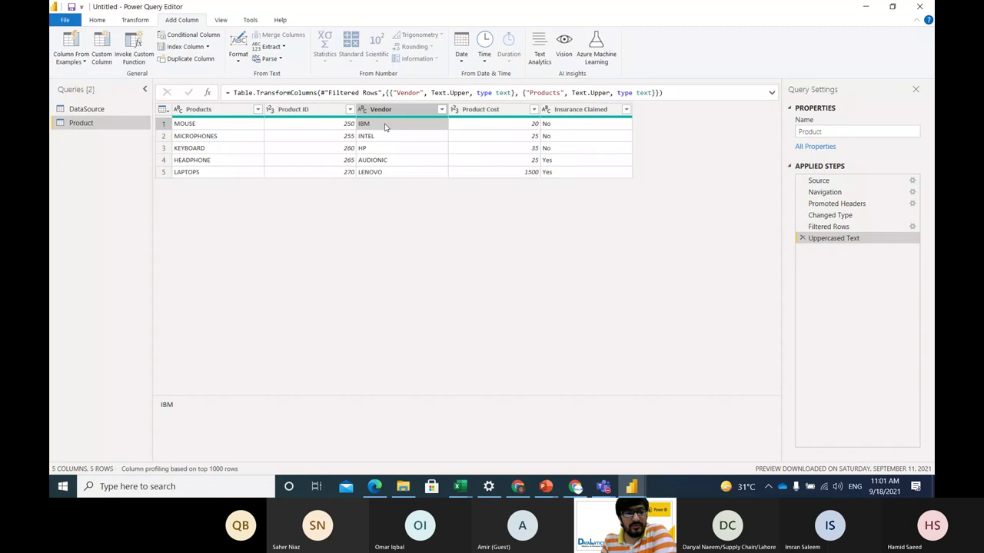
{"action": "left_click", "coordinate": [253, 127]}
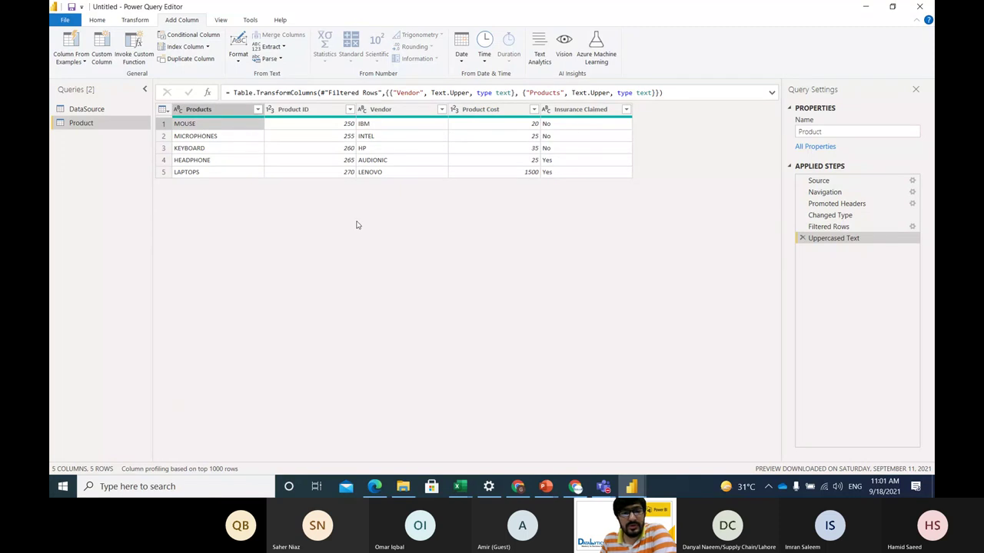
{"action": "left_click", "coordinate": [493, 125]}
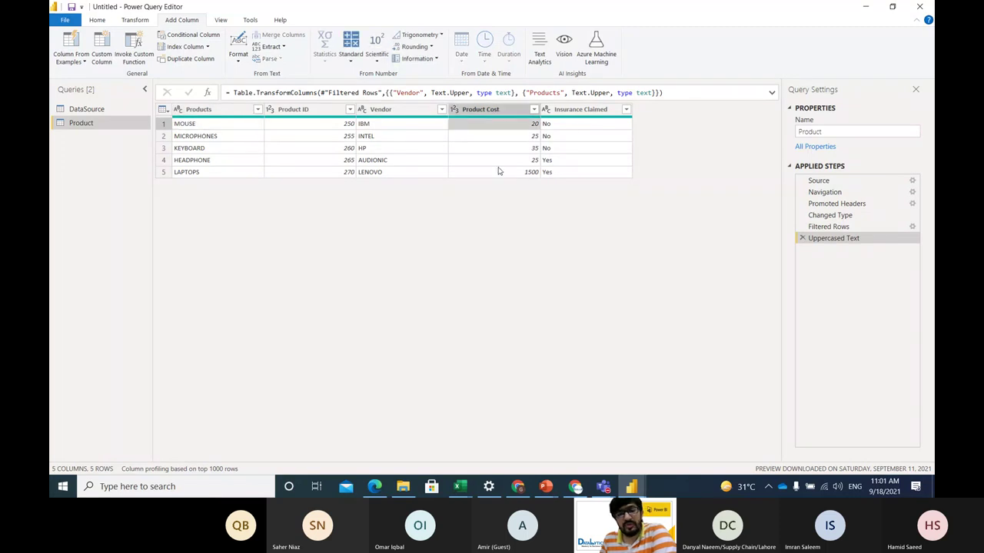
{"action": "left_click", "coordinate": [476, 112]}
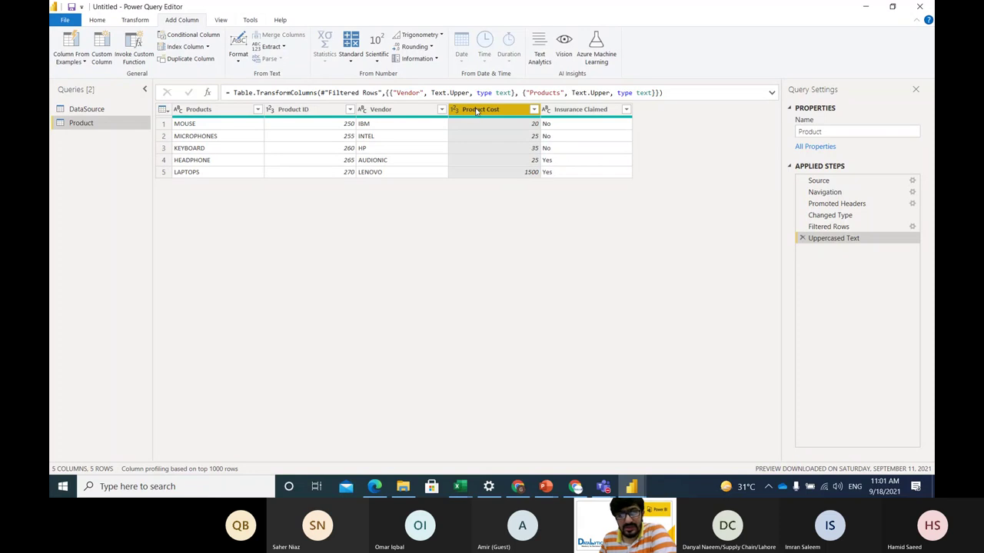
Add a custom column named Retail Price with the formula [Product Cost]*2
{"action": "left_click", "coordinate": [98, 42]}
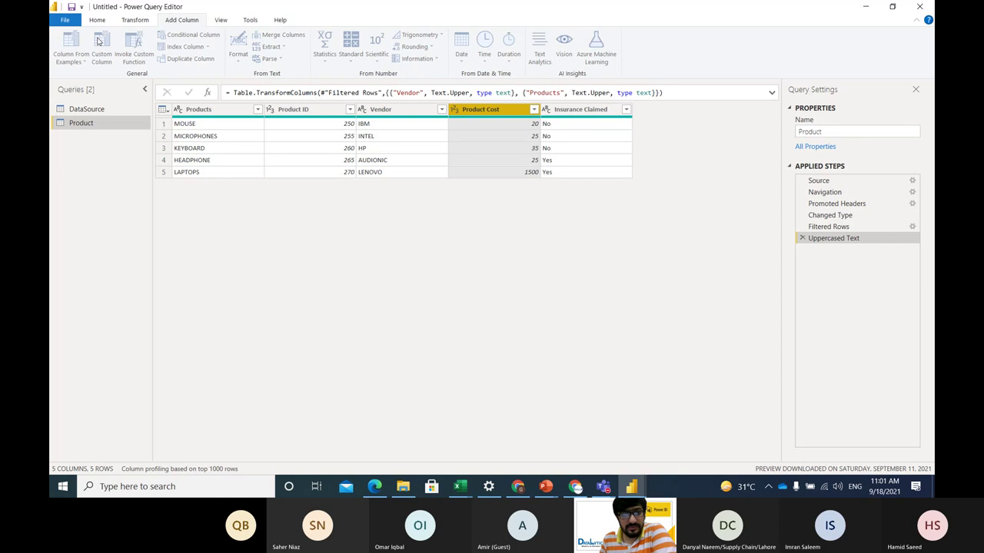
{"action": "double_click", "coordinate": [307, 182]}
{"action": "type", "text": "Retail Price"}
{"action": "left_click", "coordinate": [327, 207]}
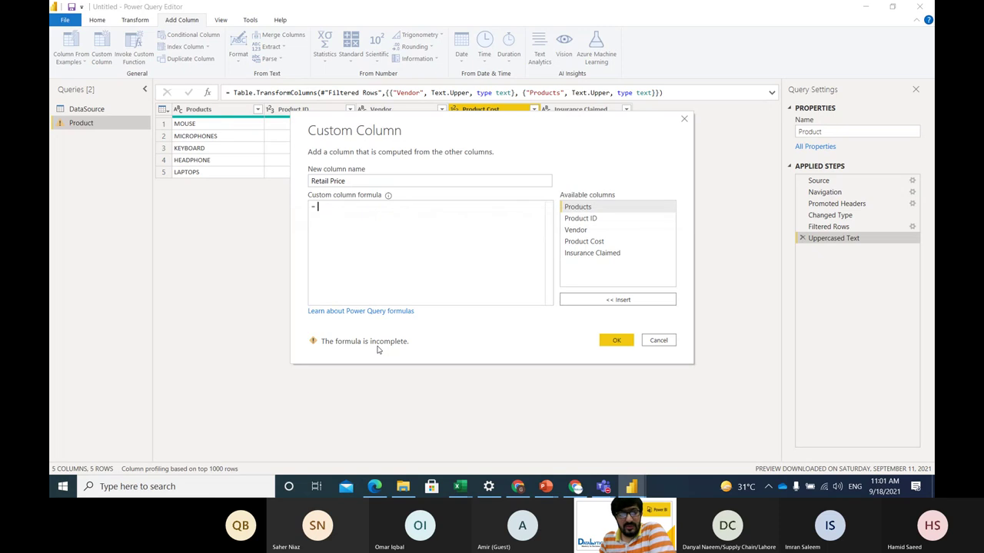
{"action": "left_click", "coordinate": [570, 266]}
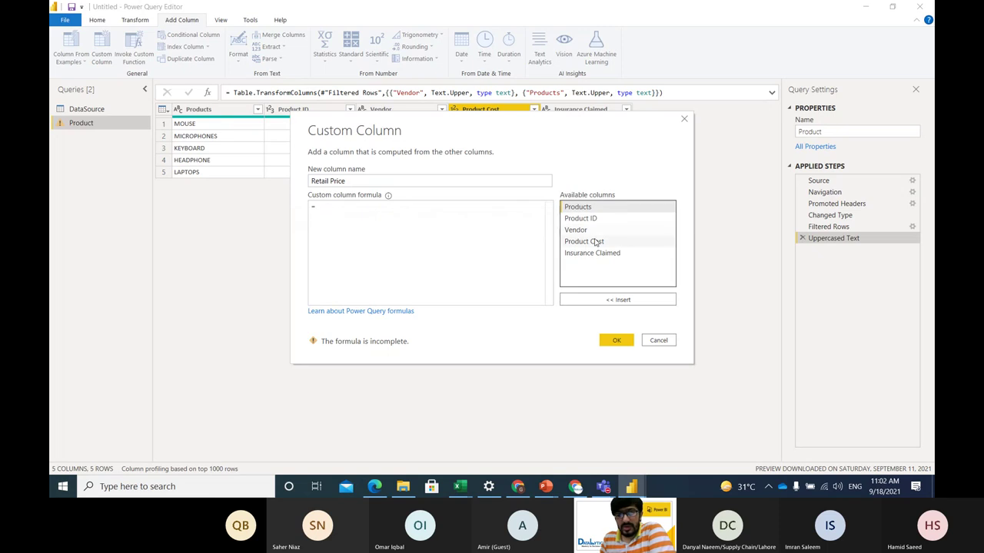
{"action": "left_click", "coordinate": [594, 244]}
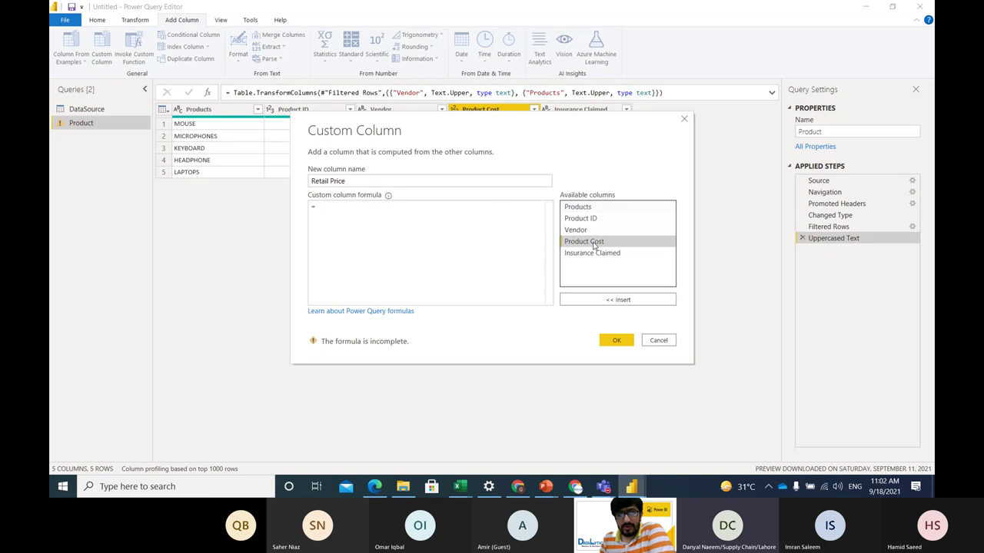
{"action": "double_click", "coordinate": [594, 244]}
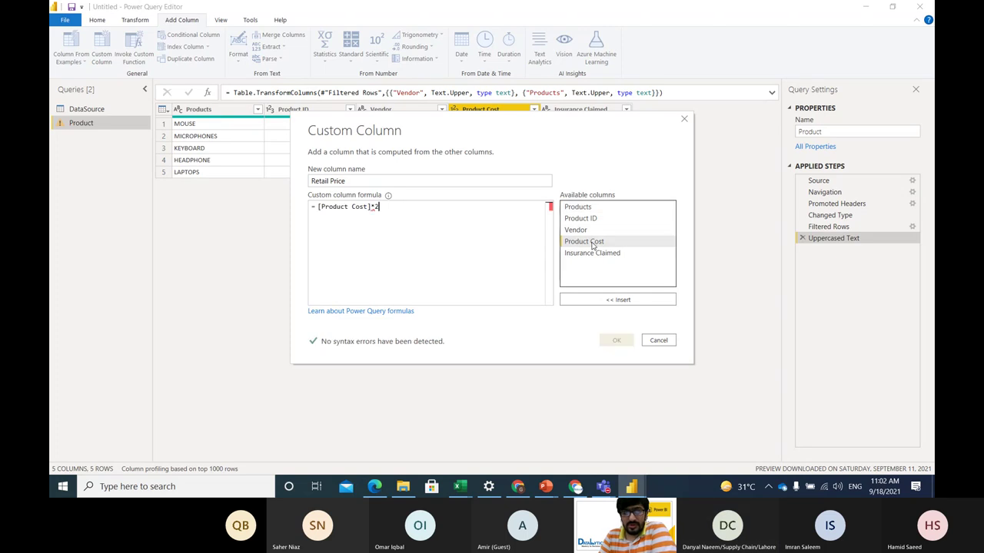
{"action": "type", "text": "*1"}
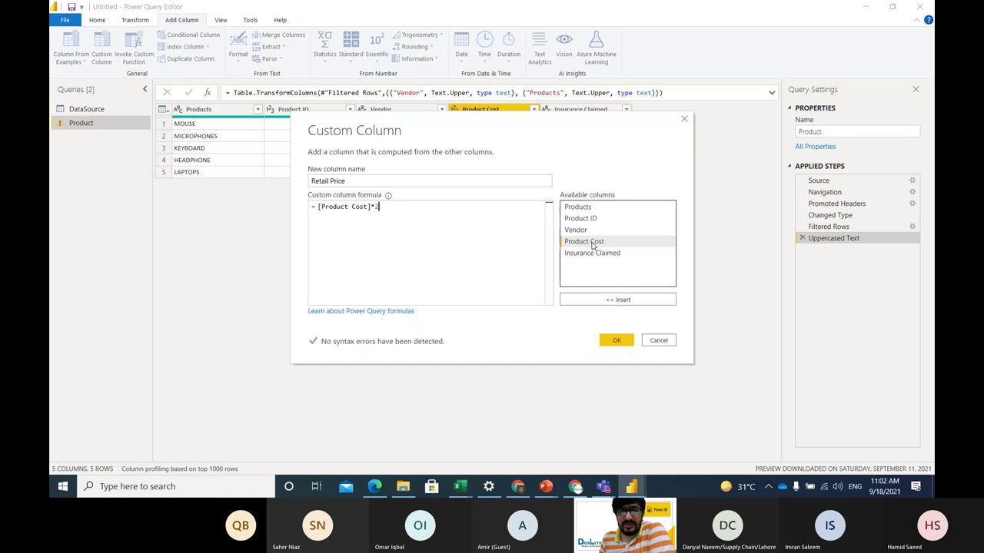
{"action": "key", "text": "Return"}
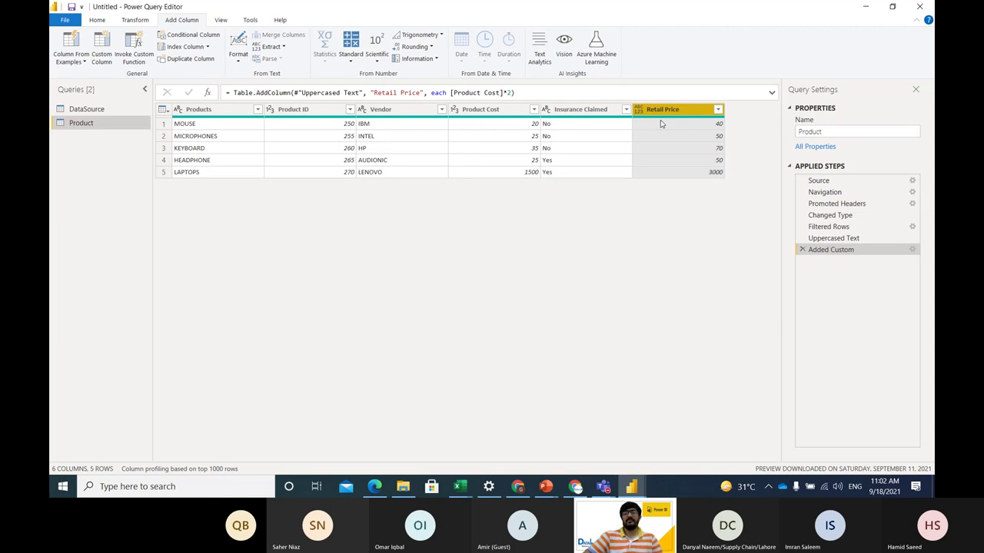
{"action": "left_click", "coordinate": [660, 123]}
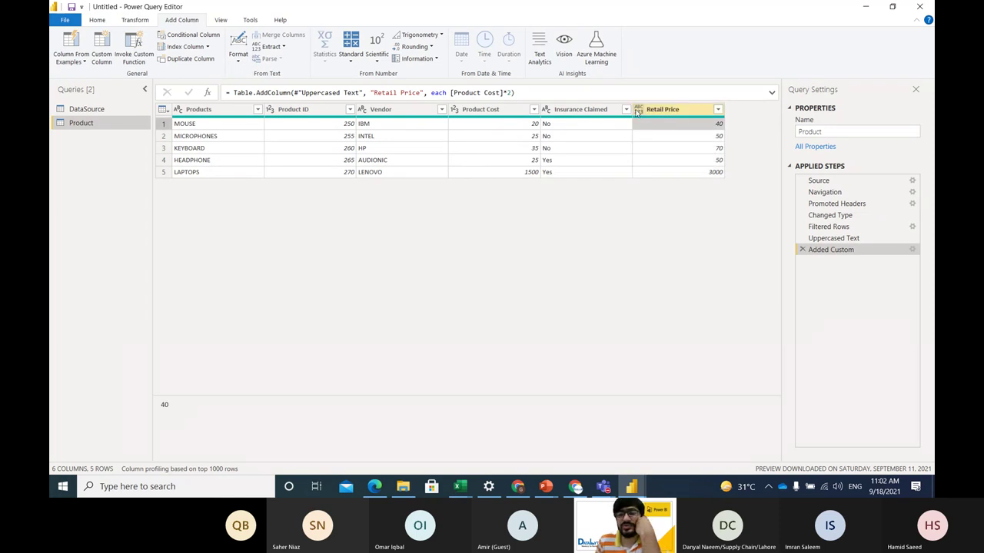
Change the Retail Price column's data type to Whole Number
{"action": "left_click", "coordinate": [655, 112]}
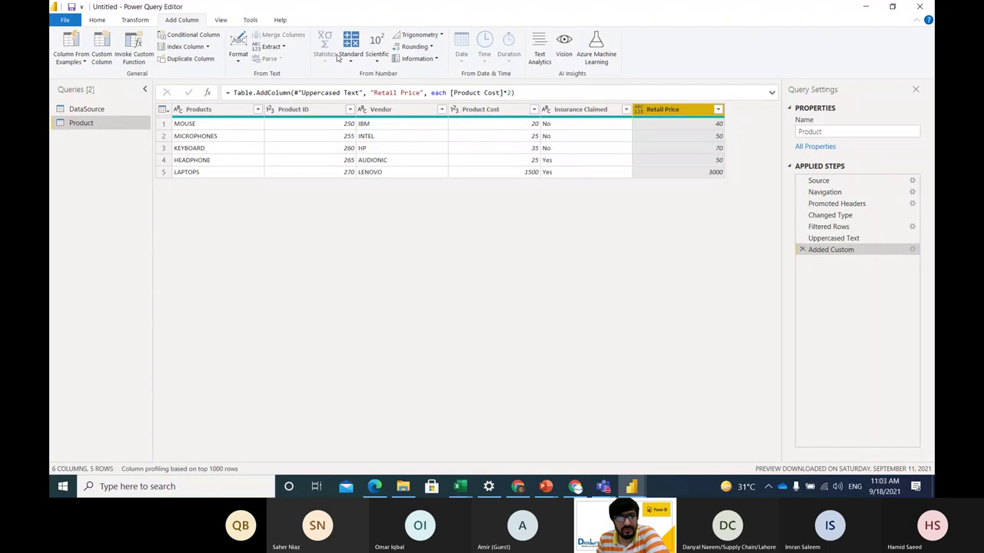
{"action": "left_click", "coordinate": [611, 109]}
{"action": "left_click", "coordinate": [658, 112]}
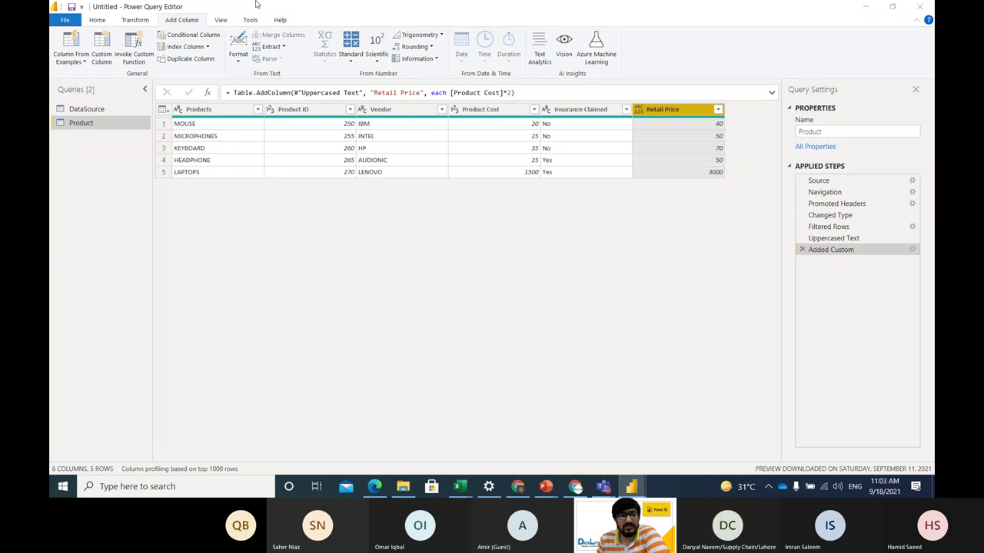
{"action": "left_click", "coordinate": [135, 20]}
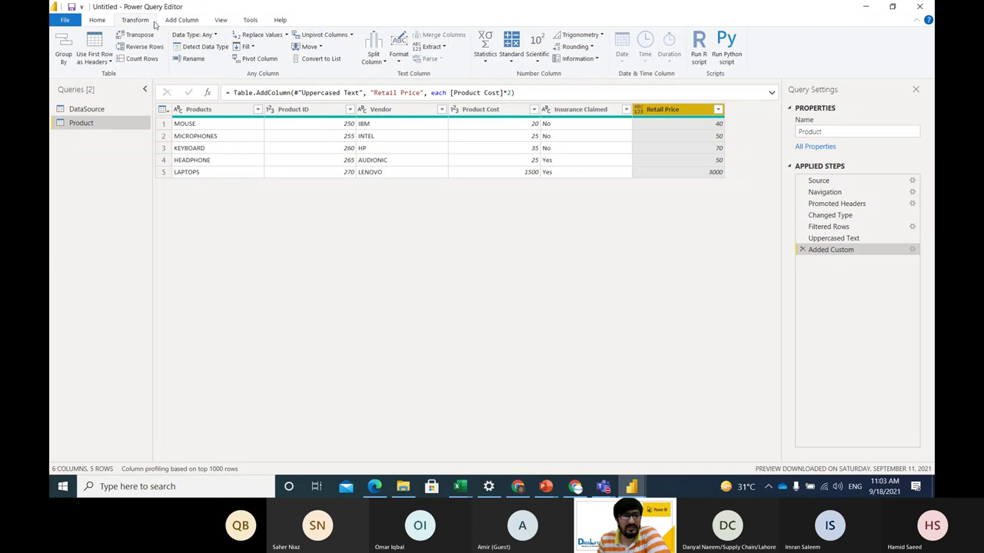
{"action": "left_click", "coordinate": [194, 35]}
{"action": "left_click", "coordinate": [209, 73]}
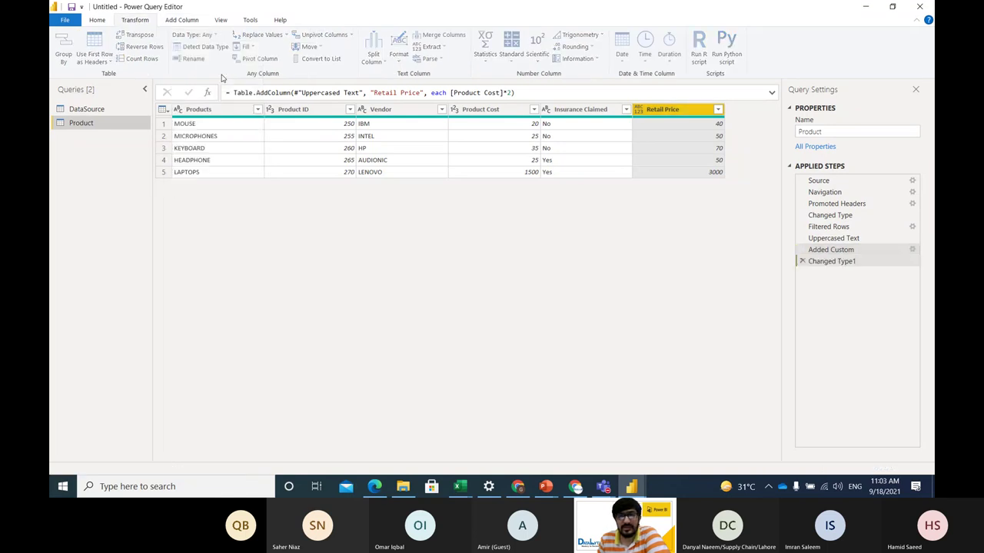
Rename the Added Custom step to Retail_Price and return to the Changed Type1 step
{"action": "right_click", "coordinate": [836, 251]}
{"action": "left_click", "coordinate": [851, 269]}
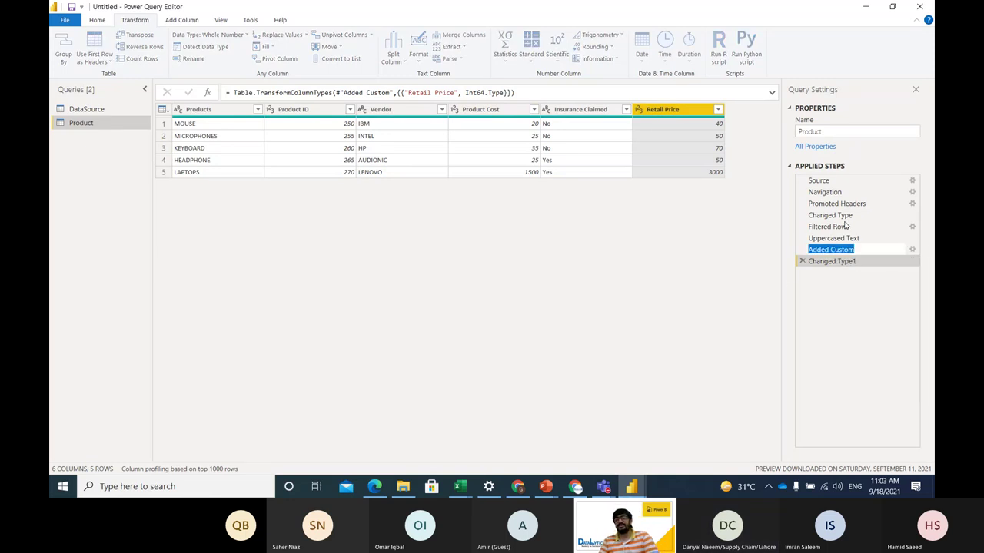
{"action": "type", "text": "R"}
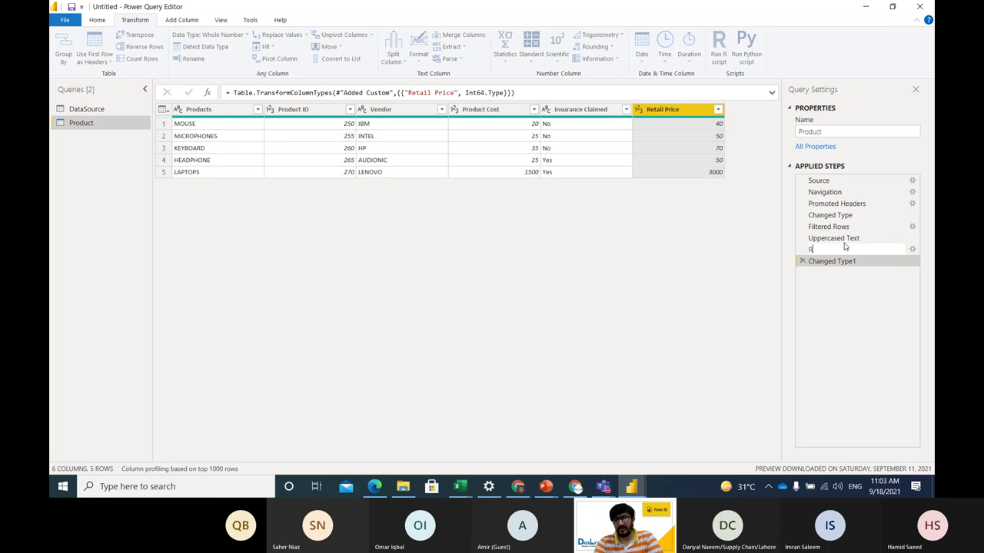
{"action": "type", "text": "etail_Price"}
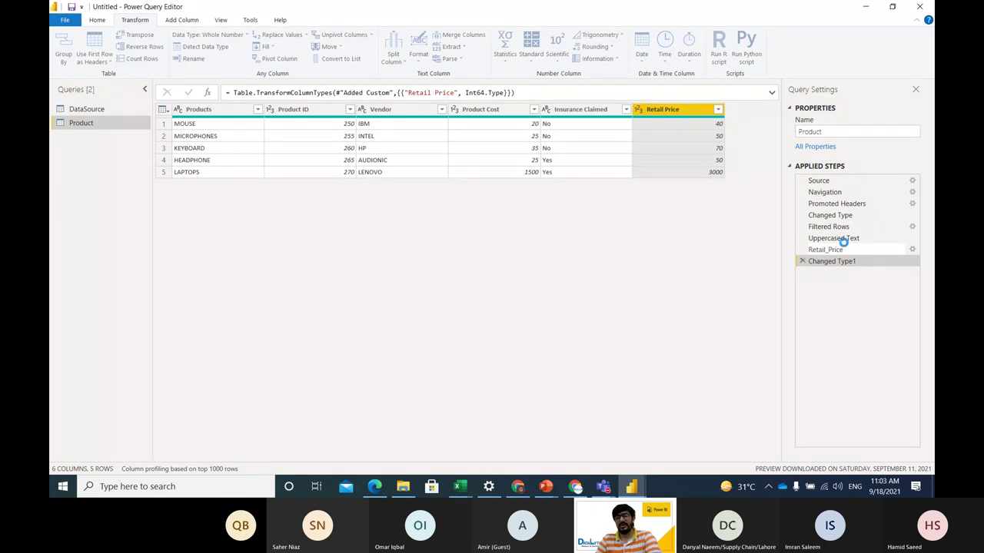
{"action": "key", "text": "Return"}
{"action": "left_click", "coordinate": [841, 250]}
{"action": "left_click", "coordinate": [832, 263]}
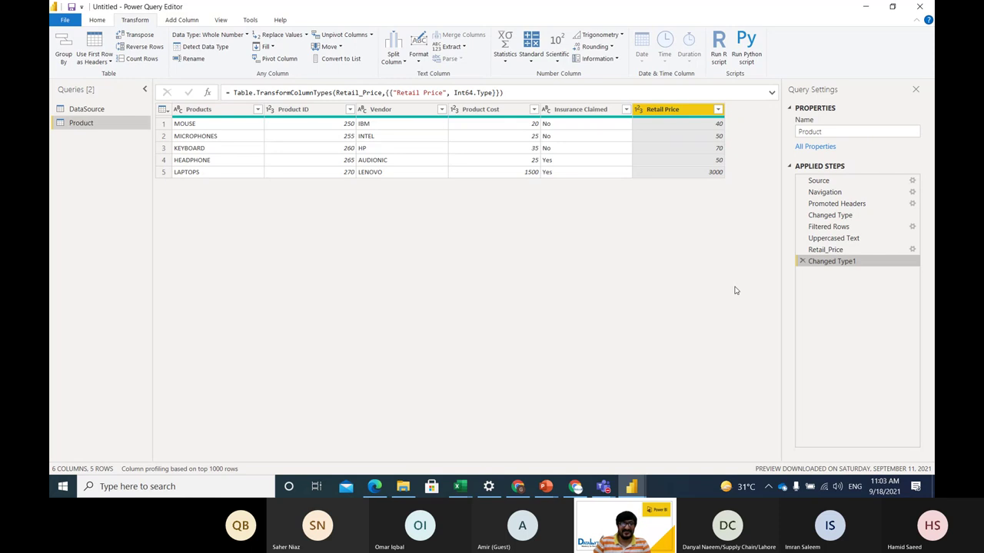
Close & Apply the query changes and collapse the Product table's field list
{"action": "left_click", "coordinate": [93, 21]}
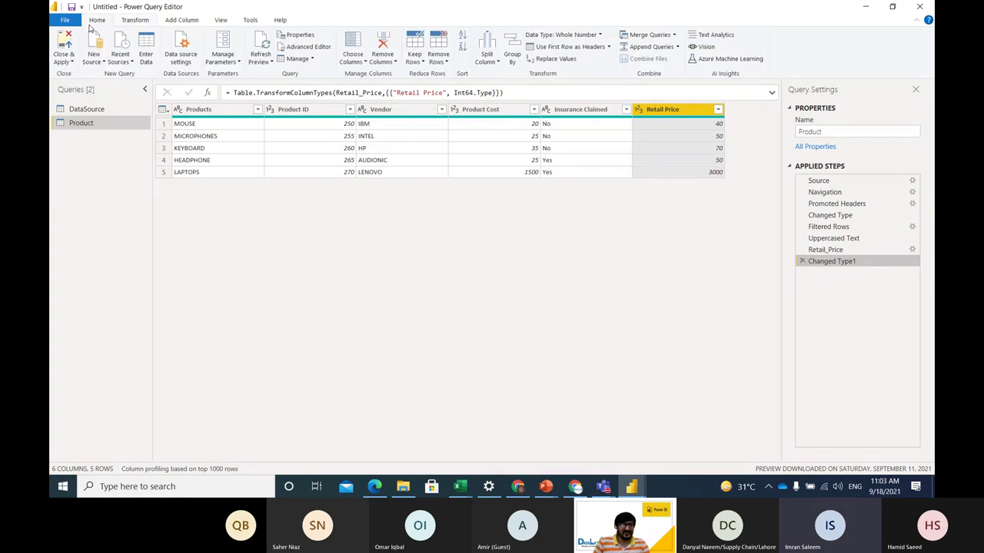
{"action": "left_click", "coordinate": [64, 58]}
{"action": "left_click", "coordinate": [102, 122]}
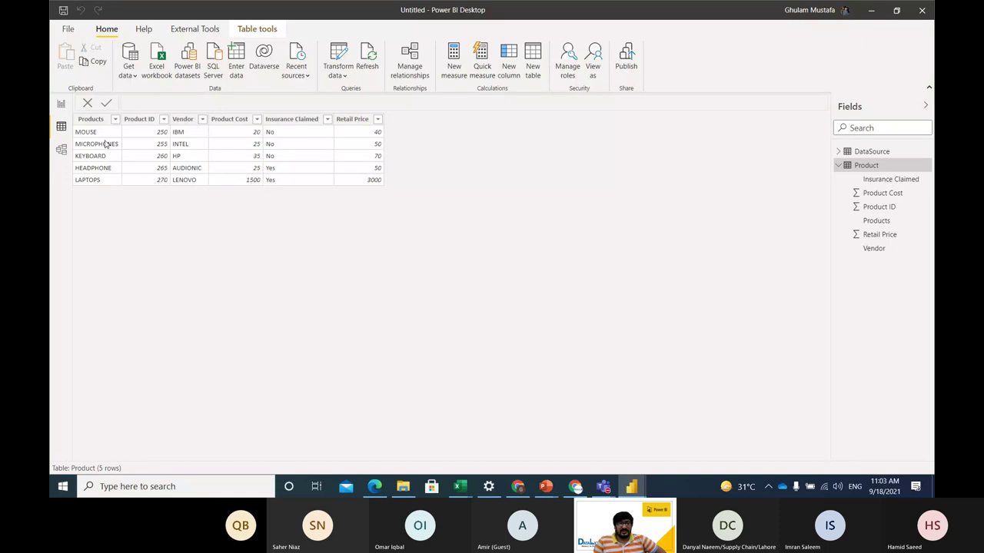
{"action": "left_click", "coordinate": [838, 166]}
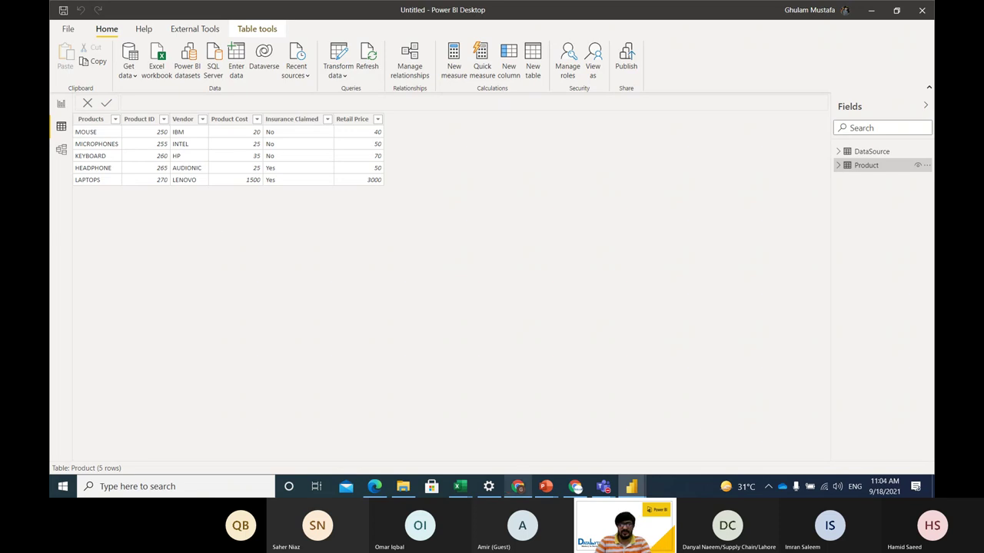
Bring up the training presentation in PowerPoint on its Types of Variables slide
{"action": "mouse_move", "coordinate": [545, 486]}
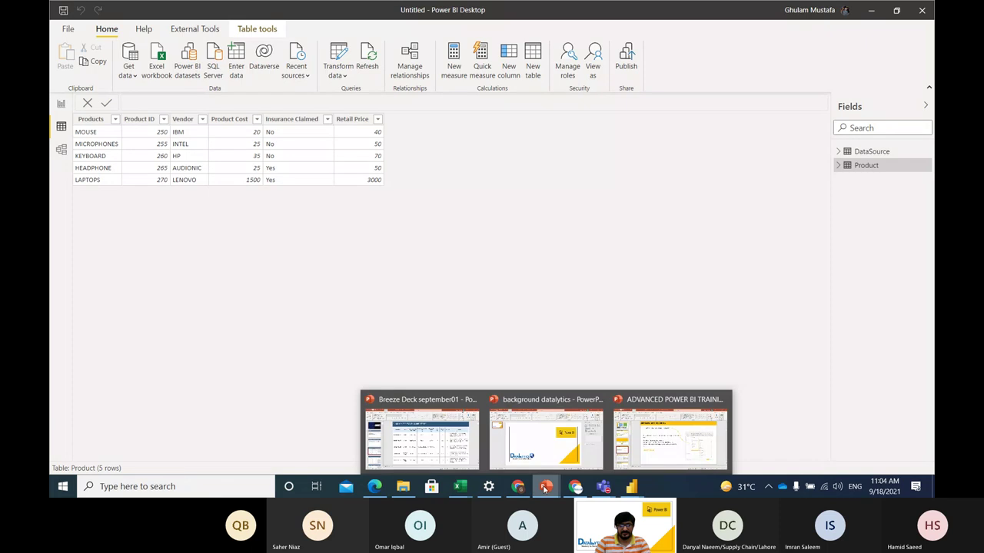
{"action": "left_click", "coordinate": [624, 441]}
{"action": "scroll", "coordinate": [116, 192], "scroll_direction": "up", "scroll_amount": 3}
{"action": "left_click", "coordinate": [115, 129]}
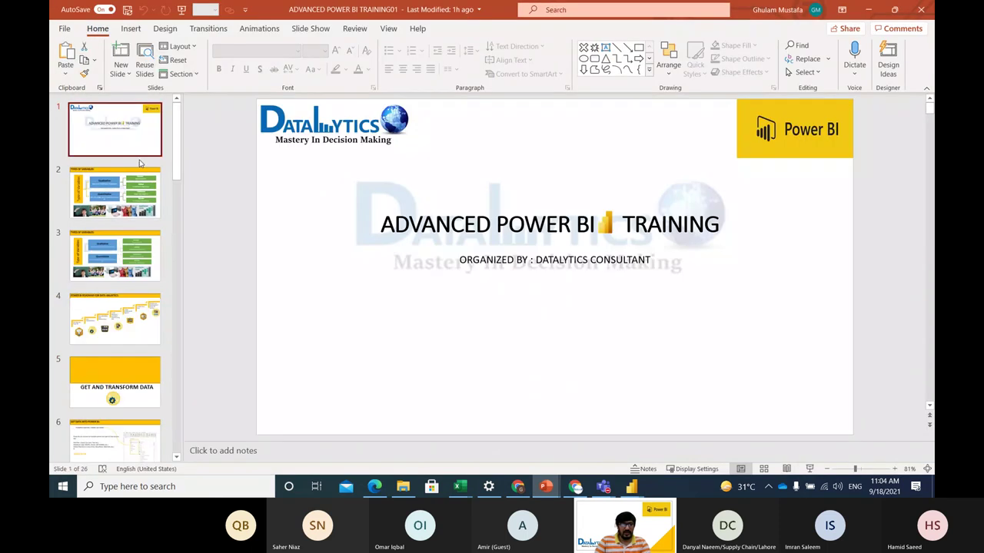
{"action": "left_click", "coordinate": [125, 194]}
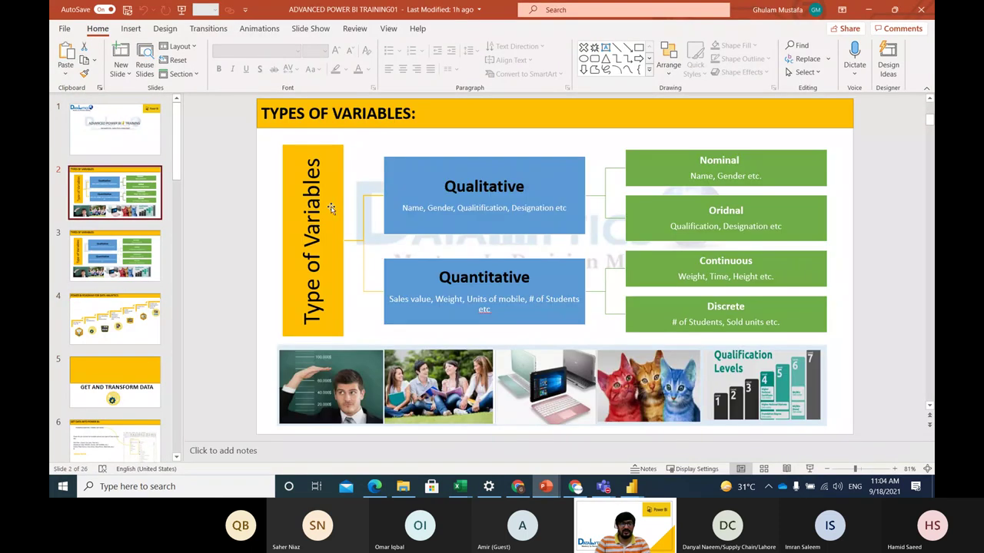
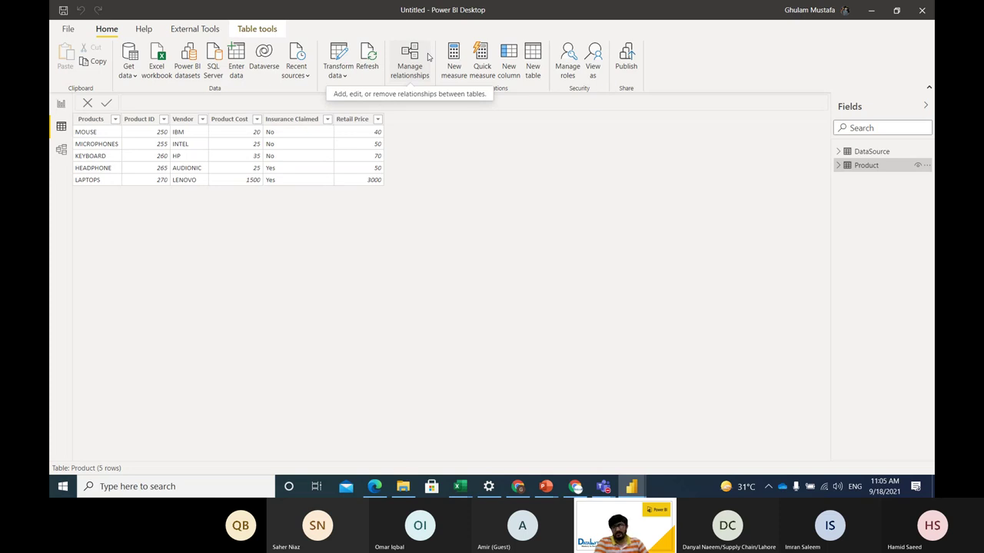
Open and close the Get data list and the Transform data options without choosing anything
{"action": "left_click", "coordinate": [128, 72]}
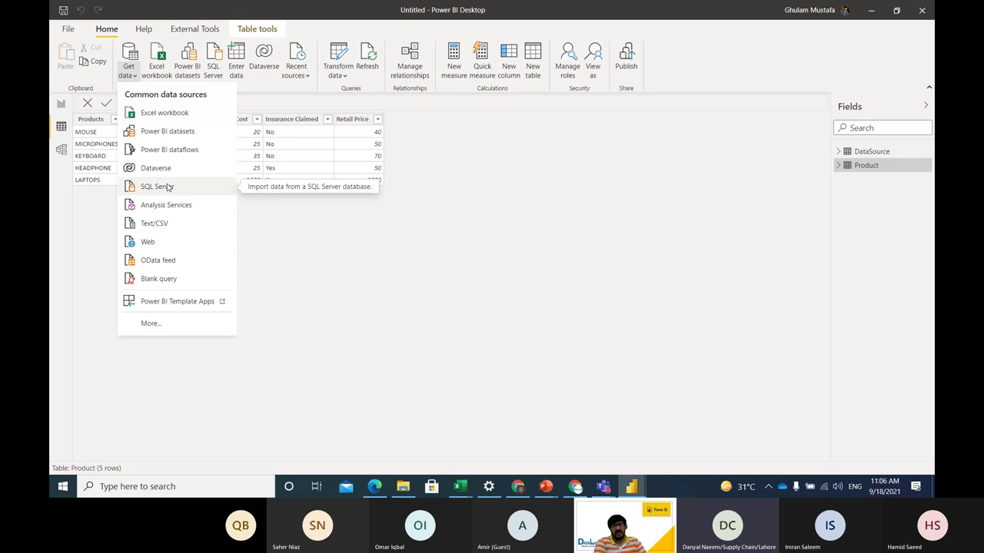
{"action": "left_click", "coordinate": [342, 267]}
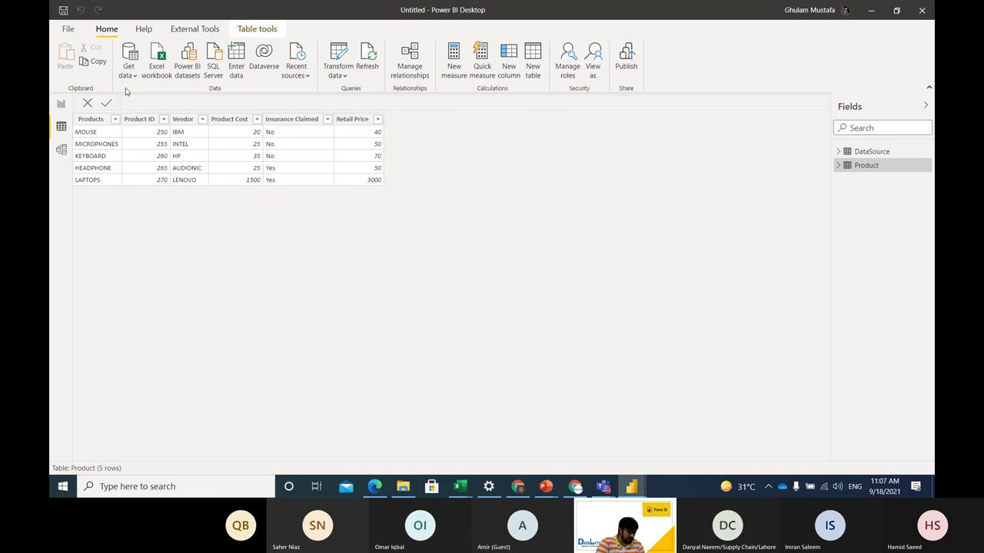
{"action": "left_click", "coordinate": [129, 75]}
{"action": "left_click", "coordinate": [305, 148]}
{"action": "left_click", "coordinate": [107, 28]}
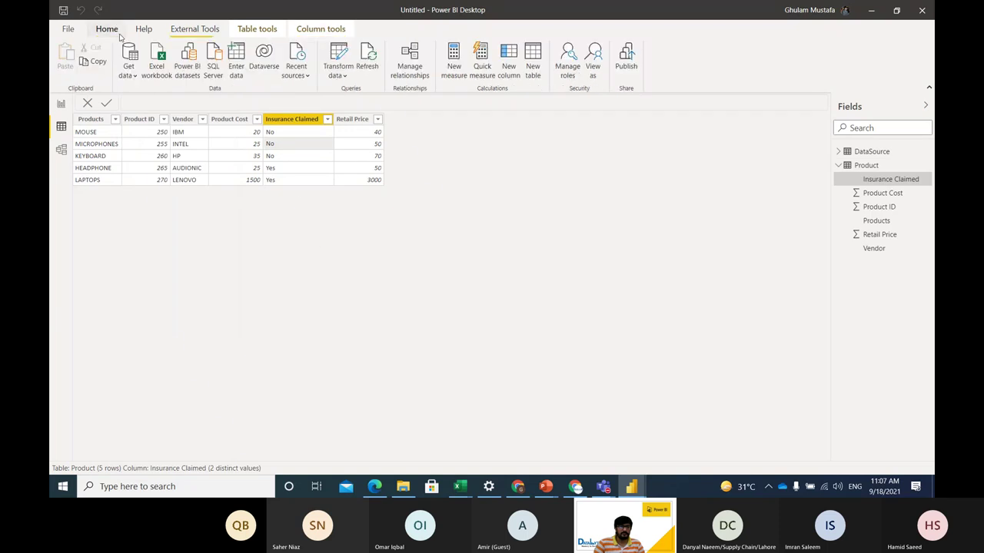
{"action": "left_click", "coordinate": [338, 73]}
{"action": "left_click", "coordinate": [135, 143]}
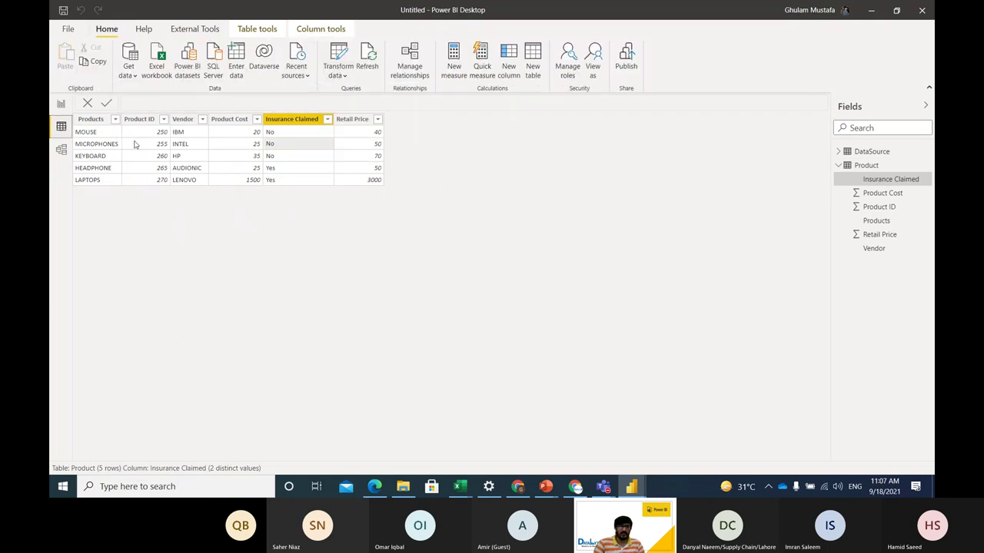
Select DataSource and Product in the Fields pane, then switch to Model view
{"action": "left_click", "coordinate": [867, 151]}
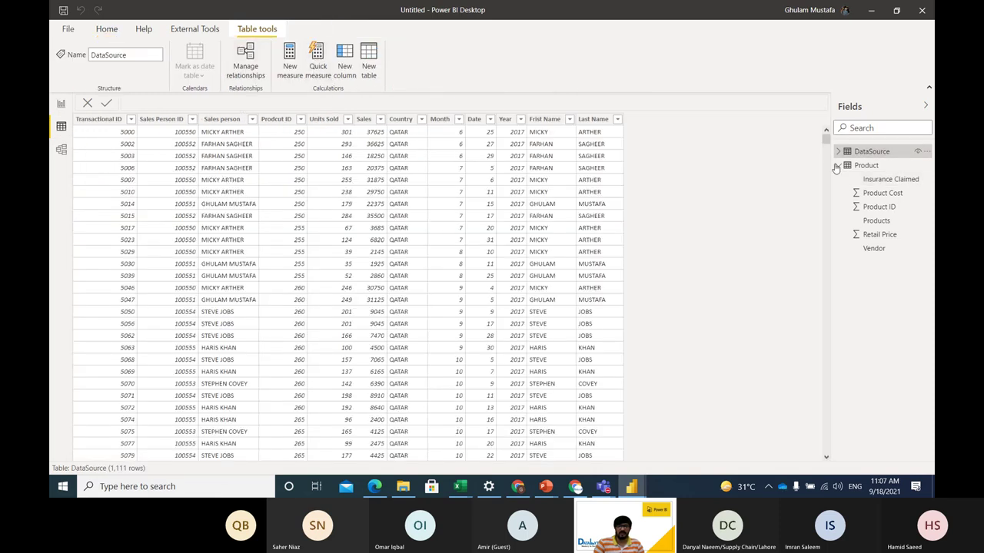
{"action": "left_click", "coordinate": [866, 165]}
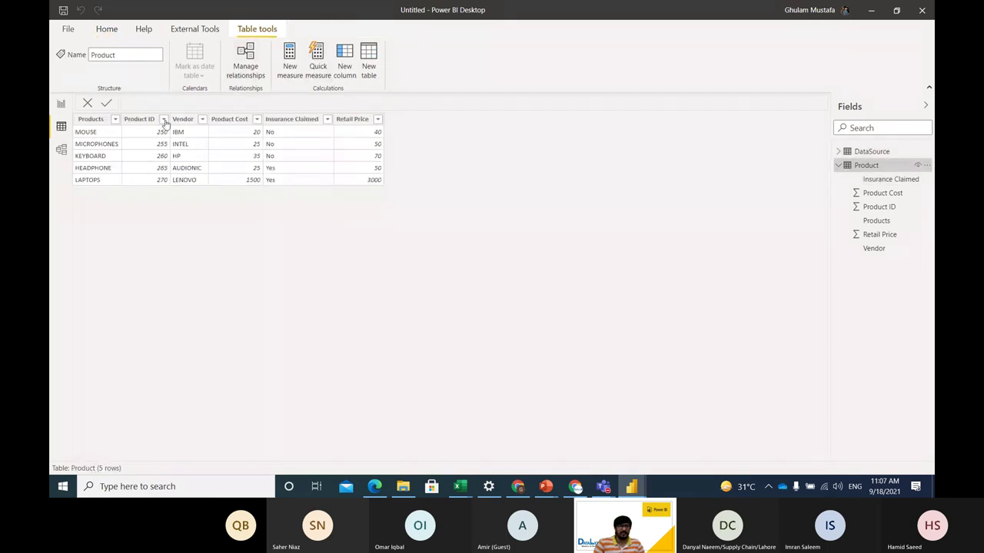
{"action": "left_click", "coordinate": [61, 149]}
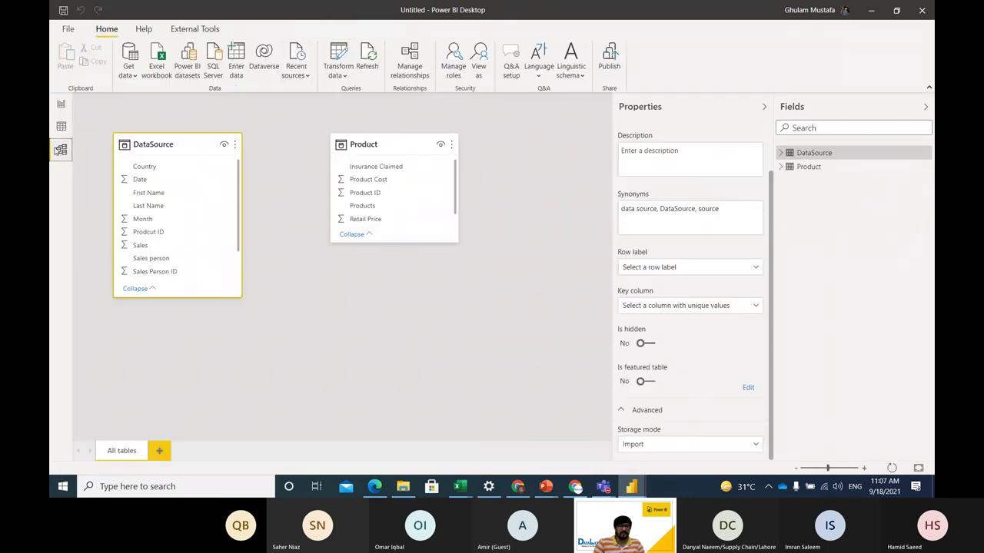
Launch Power Query Editor from Transform data, showing the DataSource query's 12 columns
{"action": "left_click", "coordinate": [338, 70]}
{"action": "left_click", "coordinate": [355, 95]}
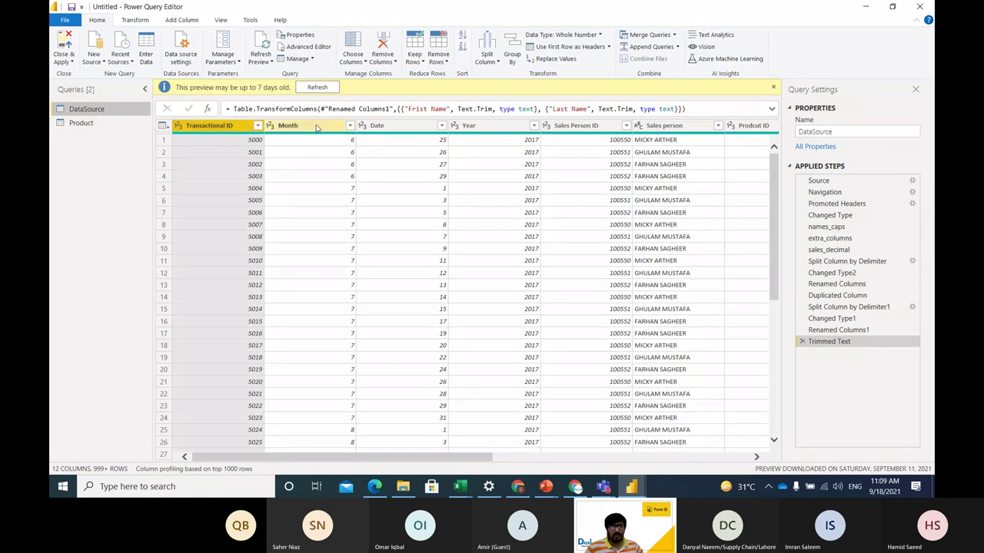
{"action": "double_click", "coordinate": [247, 129]}
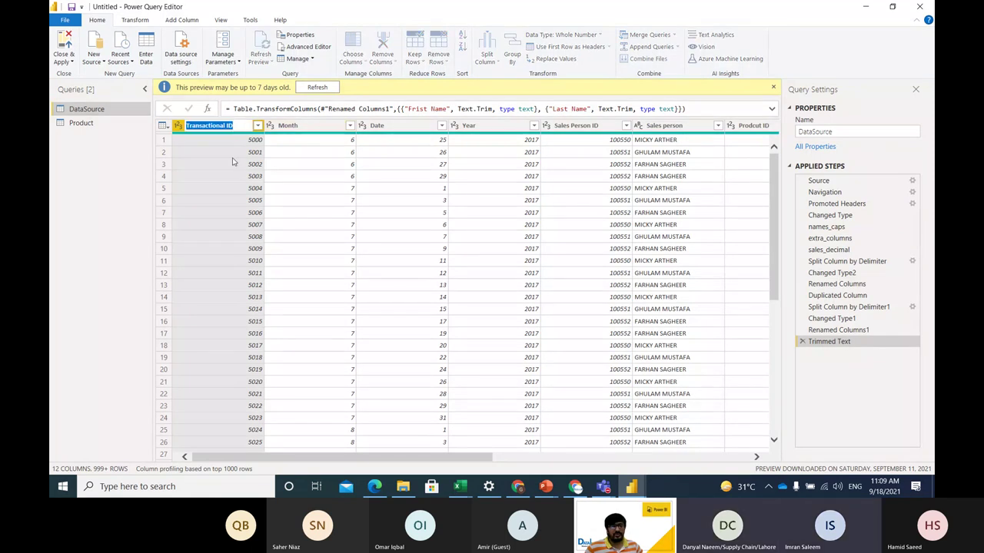
{"action": "key", "text": "Return"}
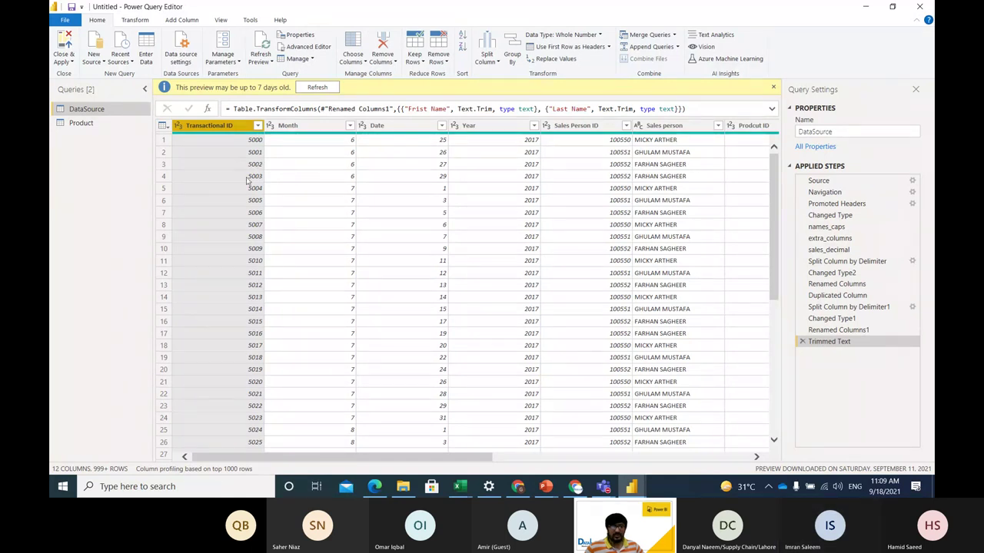
{"action": "left_click", "coordinate": [164, 237]}
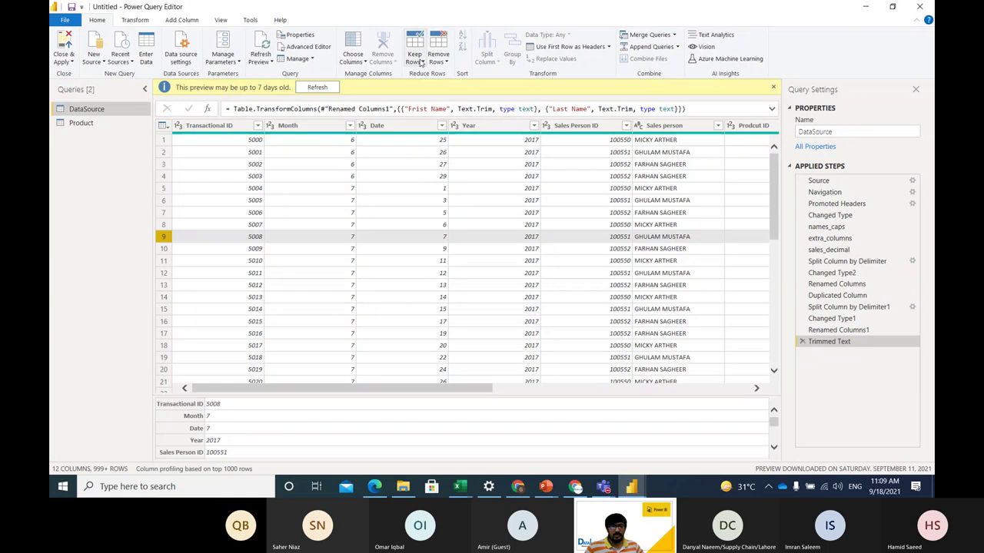
{"action": "left_click", "coordinate": [442, 61]}
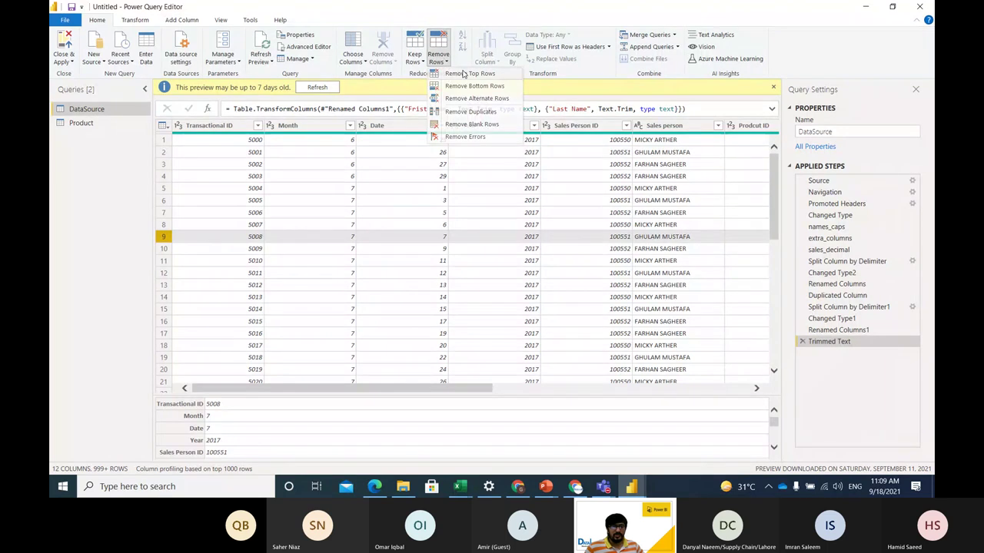
{"action": "left_click", "coordinate": [464, 73]}
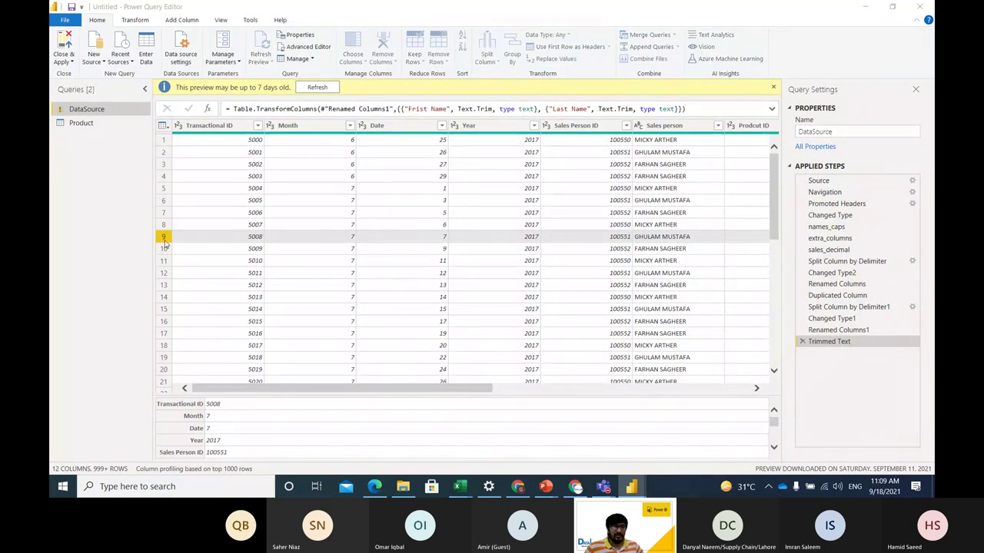
{"action": "type", "text": "8"}
{"action": "left_click", "coordinate": [617, 279]}
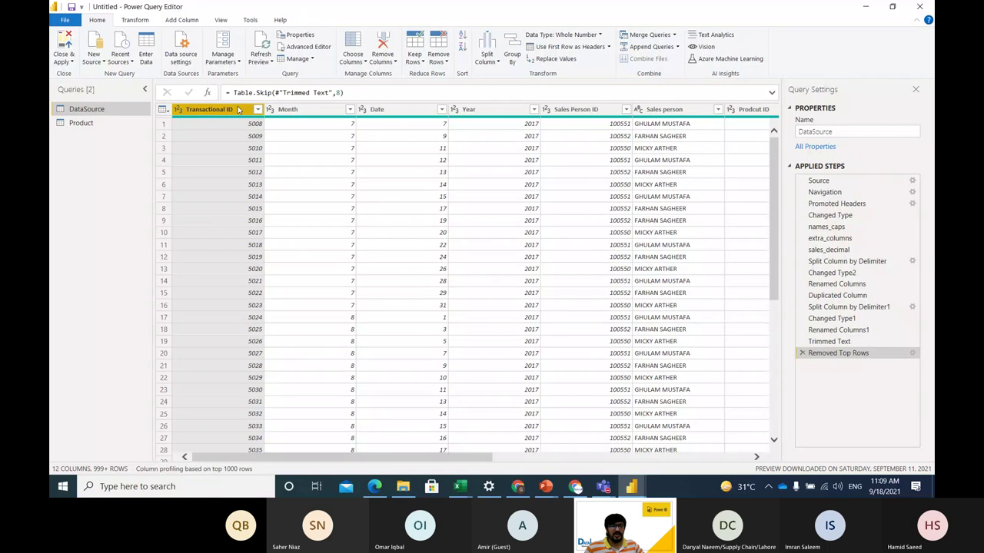
{"action": "left_click", "coordinate": [801, 354]}
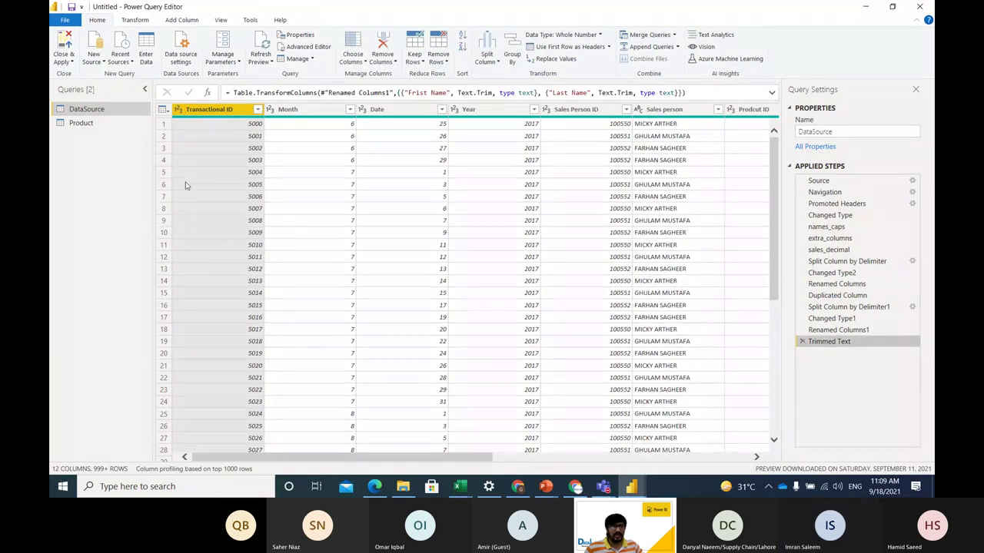
{"action": "left_click", "coordinate": [438, 56]}
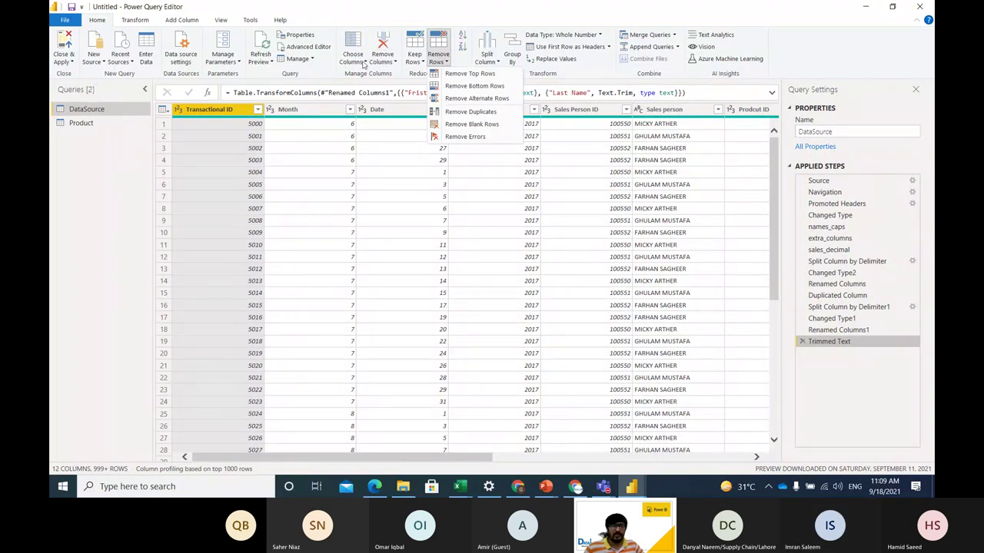
{"action": "left_click", "coordinate": [415, 63]}
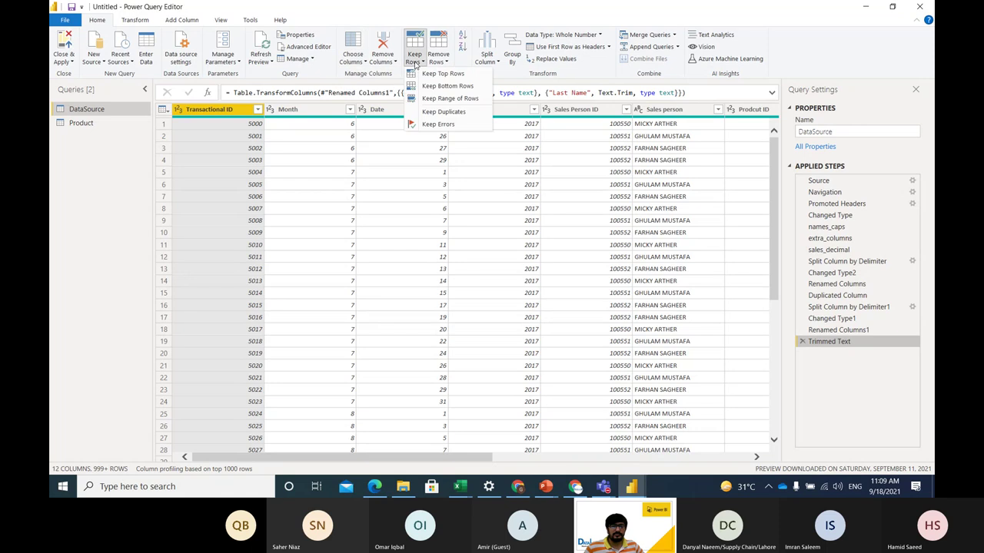
{"action": "left_click", "coordinate": [416, 63]}
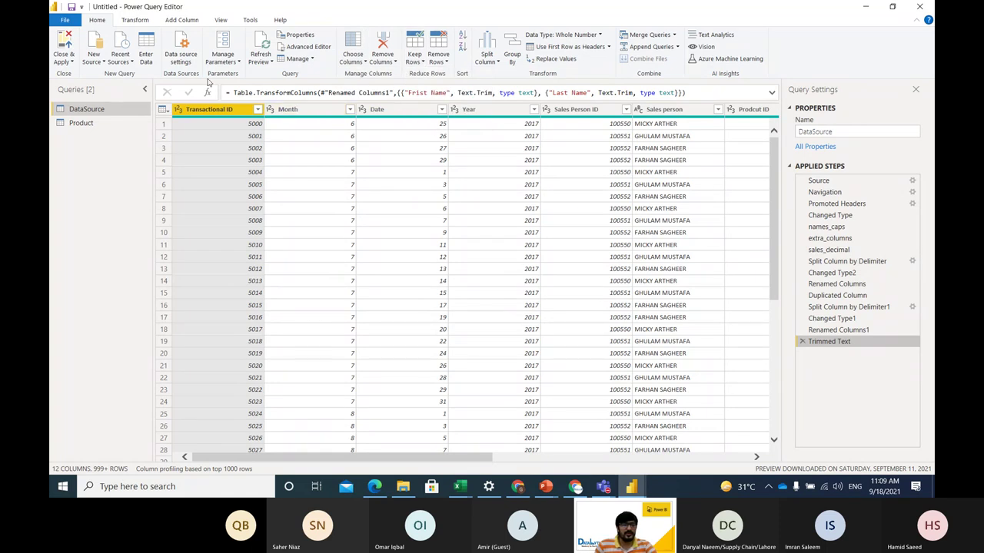
{"action": "left_click", "coordinate": [138, 22]}
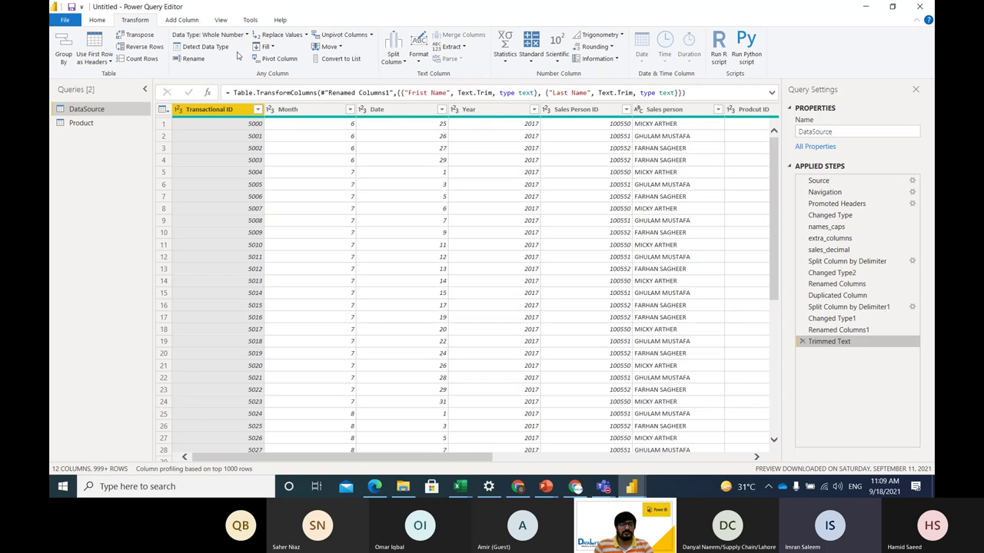
{"action": "left_click", "coordinate": [110, 61]}
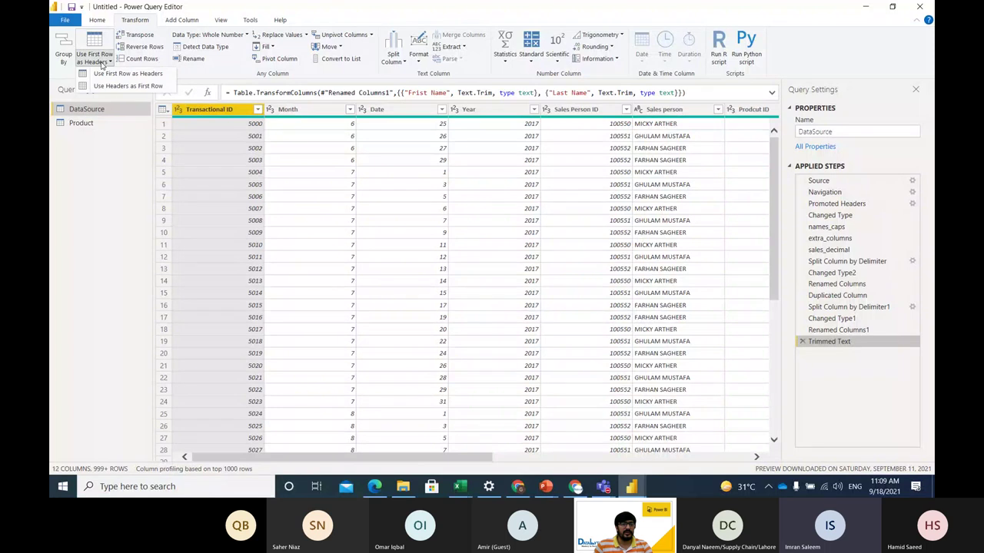
{"action": "left_click", "coordinate": [116, 76]}
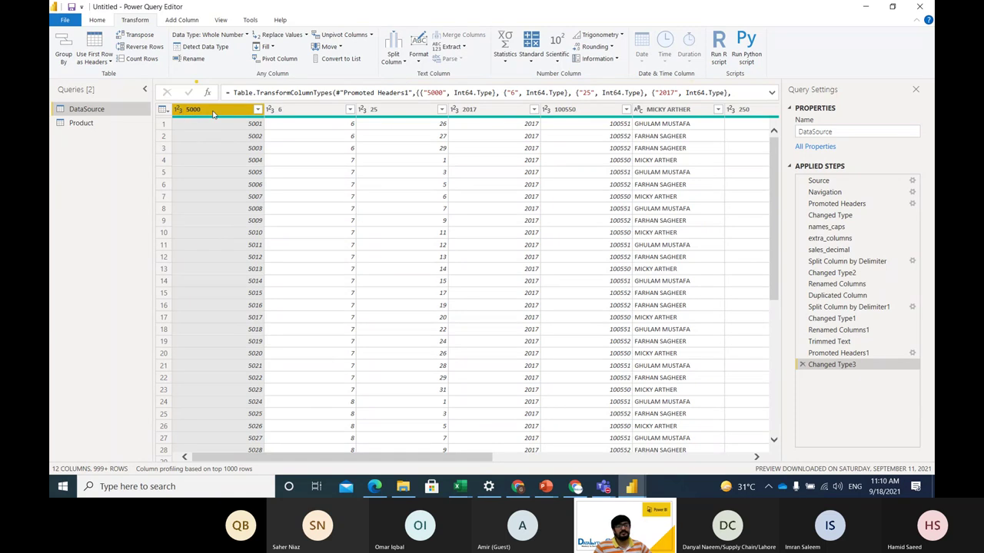
{"action": "left_click", "coordinate": [802, 365]}
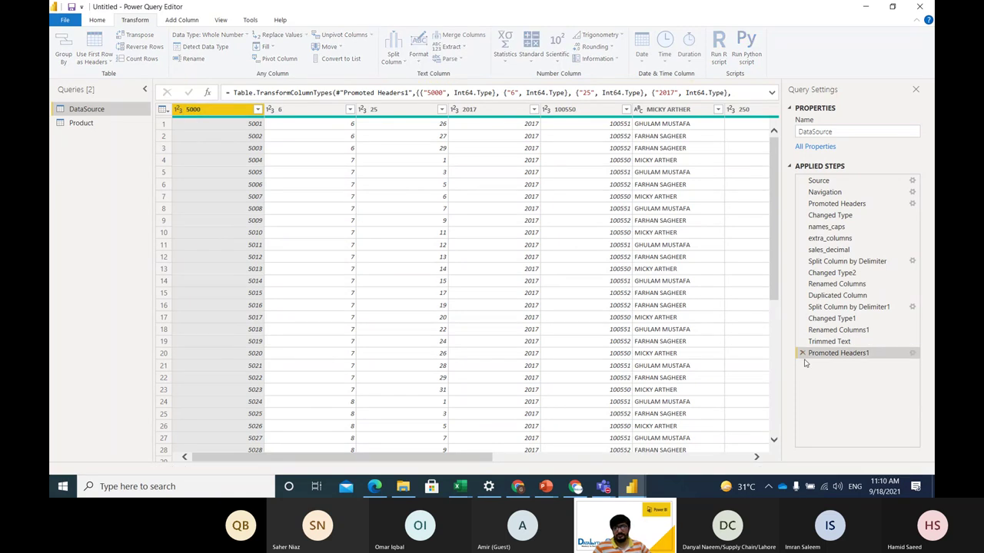
{"action": "left_click", "coordinate": [801, 354]}
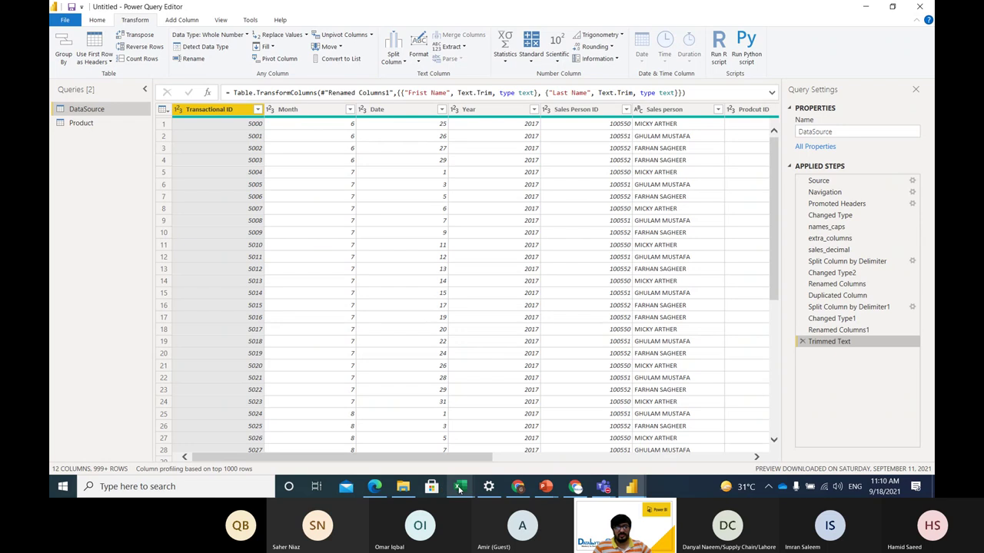
{"action": "left_click", "coordinate": [403, 486]}
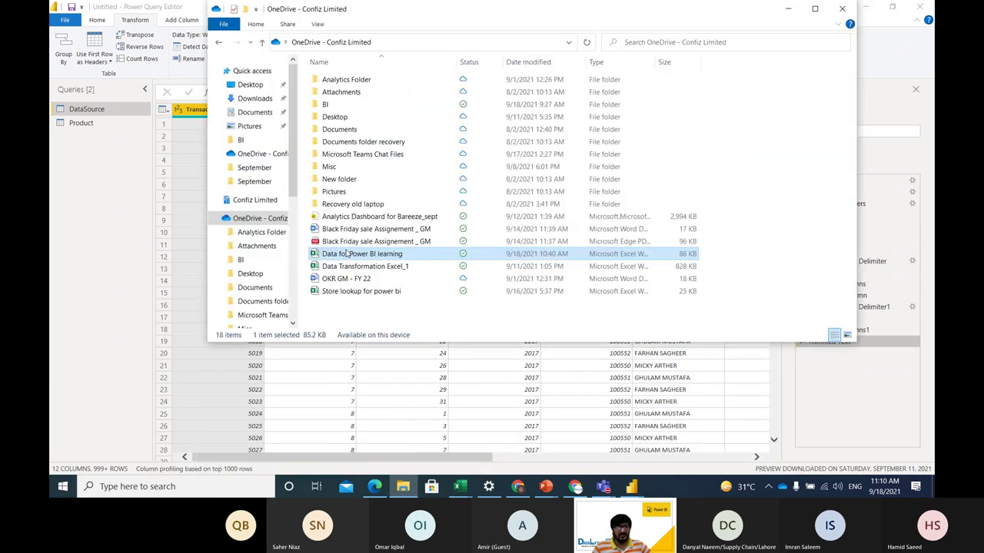
In Excel, copy header row A1:H1 and paste it over row 12
{"action": "key", "text": "alt+Tab"}
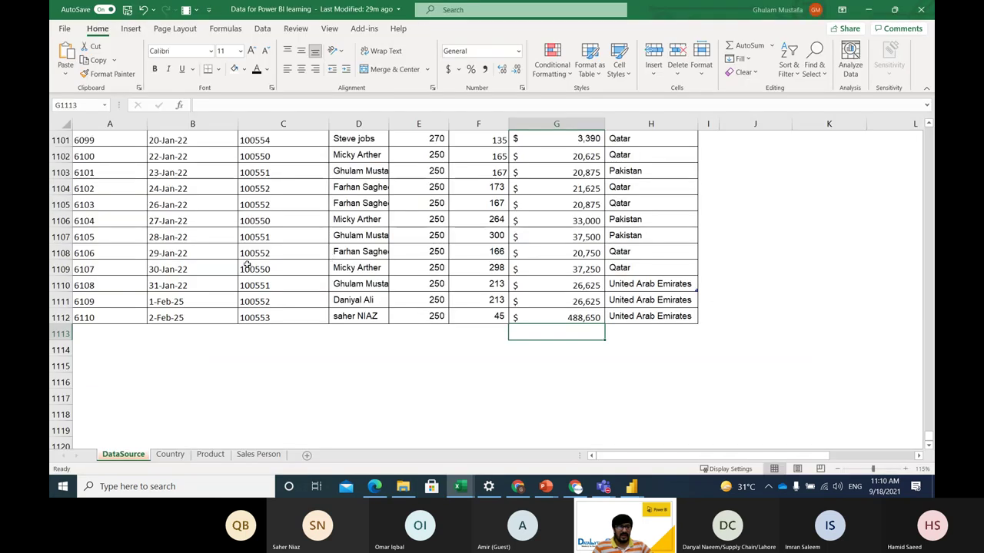
{"action": "scroll", "coordinate": [932, 379], "scroll_direction": "up", "scroll_amount": 12}
{"action": "left_click_drag", "start_coordinate": [928, 428], "coordinate": [928, 424]}
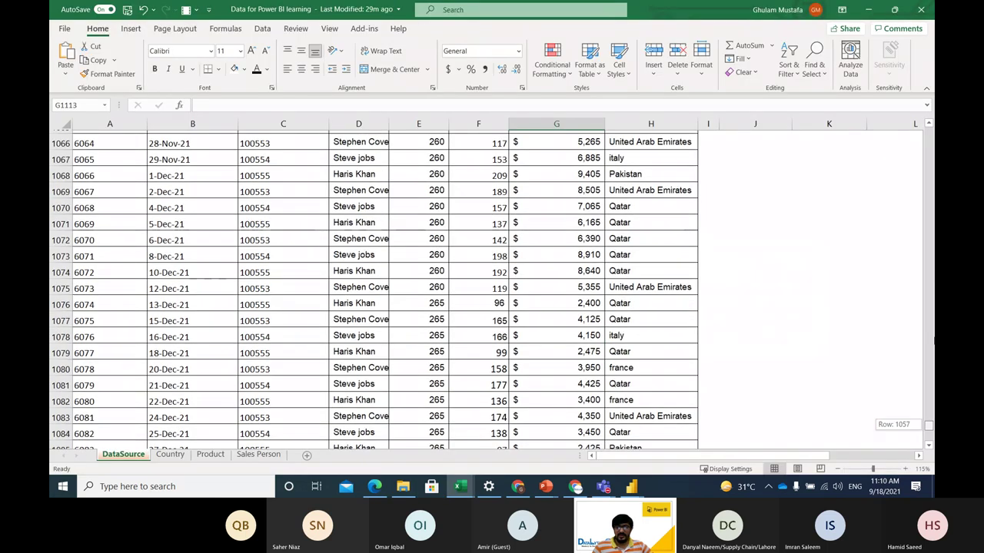
{"action": "scroll", "coordinate": [929, 159], "scroll_direction": "up", "scroll_amount": 20}
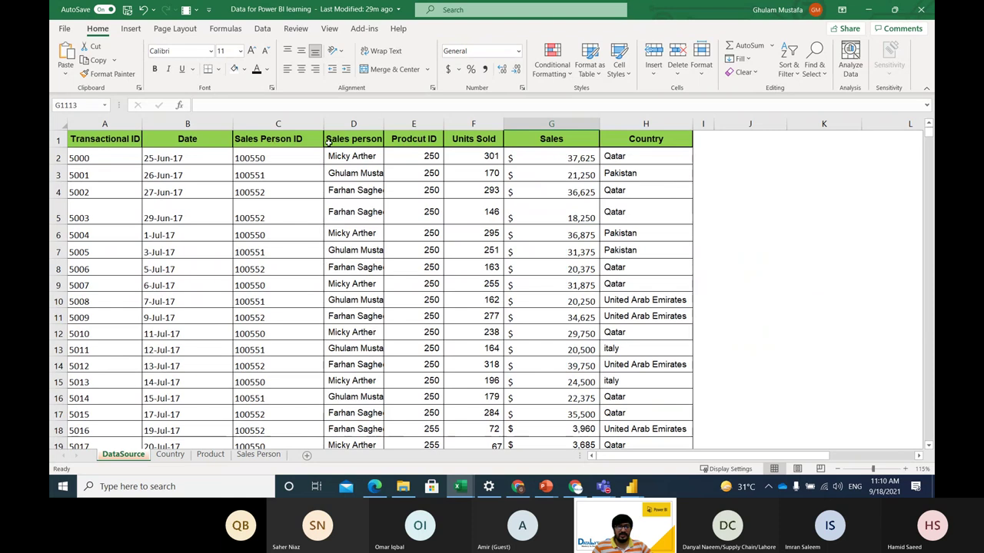
{"action": "left_click", "coordinate": [140, 138]}
{"action": "left_click_drag", "start_coordinate": [143, 137], "coordinate": [691, 137]}
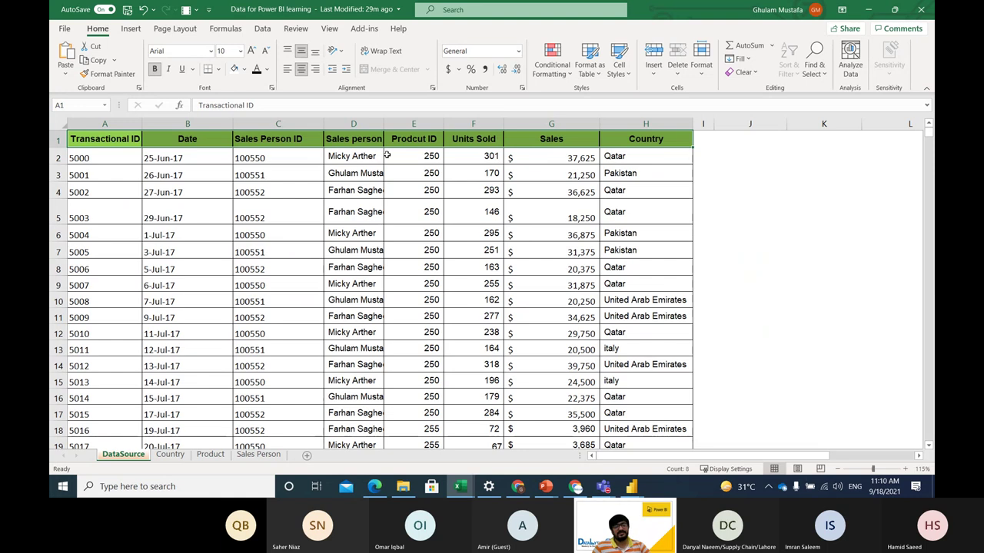
{"action": "key", "text": "ctrl+c"}
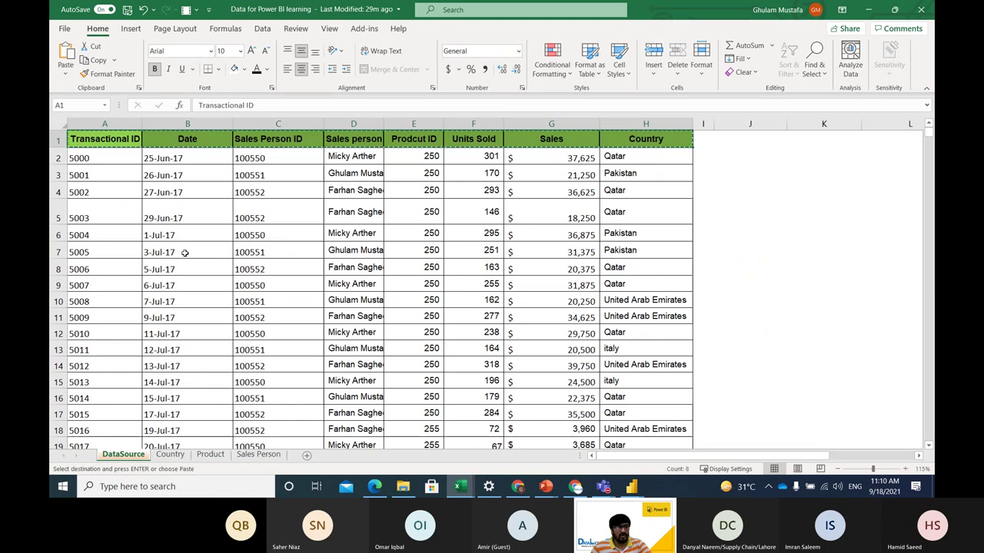
{"action": "left_click", "coordinate": [105, 333]}
{"action": "key", "text": "ctrl+v"}
{"action": "key", "text": "Escape"}
Clear the A1:H1 header row, then restore it with Ctrl+Z
{"action": "left_click", "coordinate": [184, 269]}
{"action": "left_click_drag", "start_coordinate": [126, 141], "coordinate": [638, 138]}
{"action": "key", "text": "Delete"}
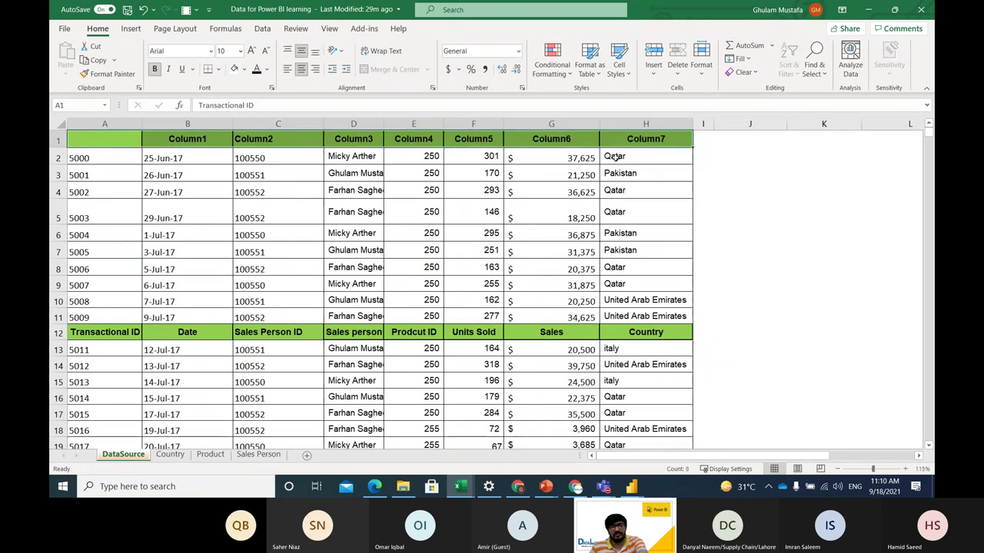
{"action": "left_click", "coordinate": [498, 196]}
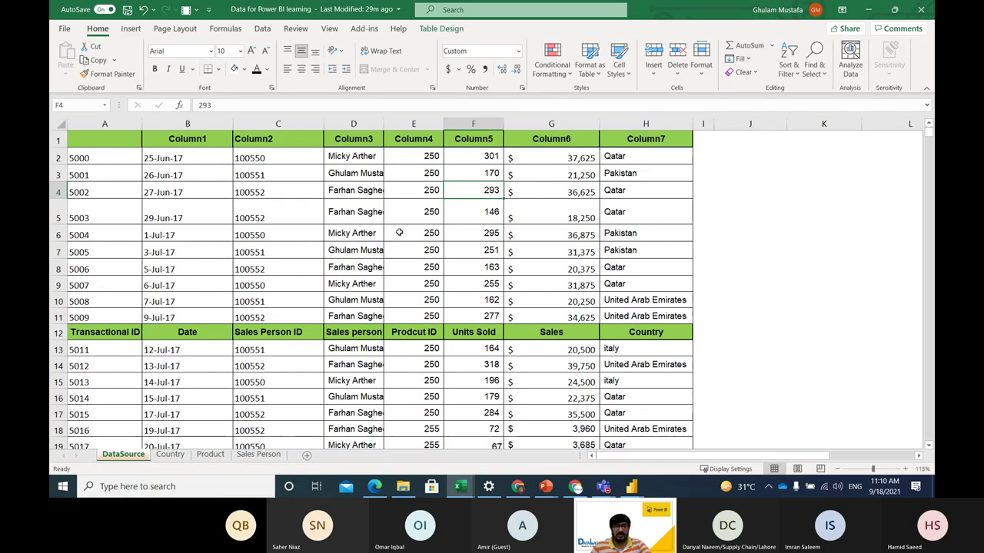
{"action": "key", "text": "ctrl+z"}
Check a few Sales person cells, then bring Power Query Editor to the front
{"action": "left_click", "coordinate": [354, 212]}
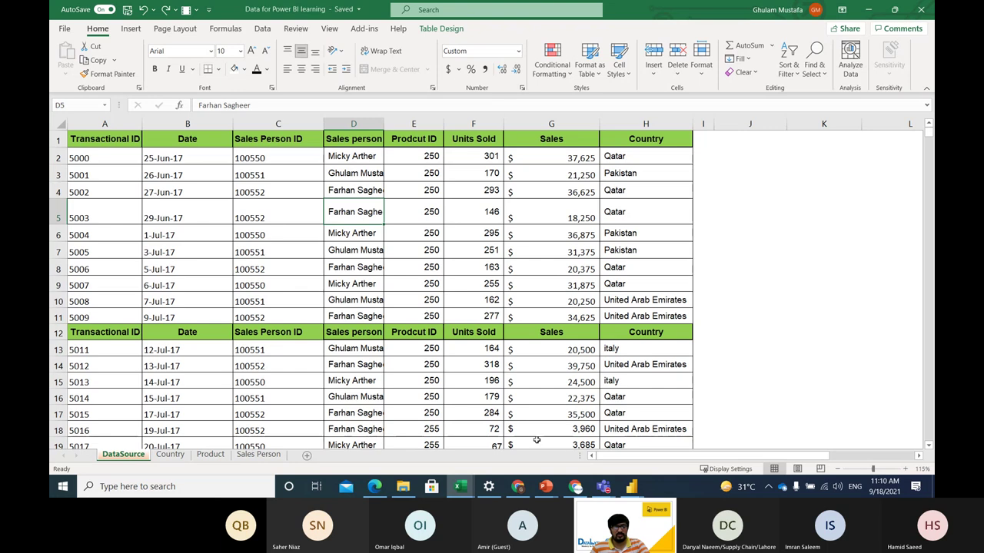
{"action": "mouse_move", "coordinate": [631, 486]}
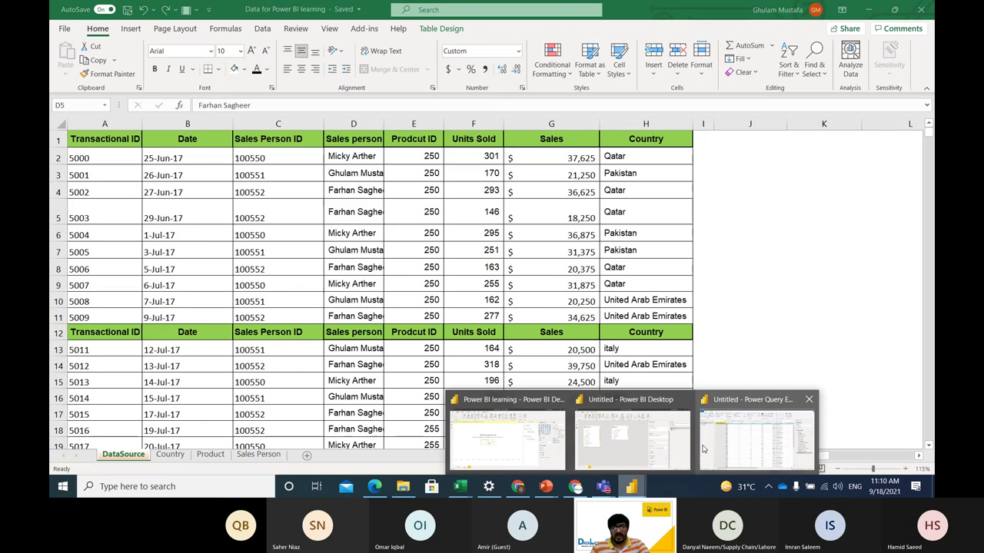
{"action": "left_click", "coordinate": [361, 251]}
{"action": "left_click", "coordinate": [366, 267]}
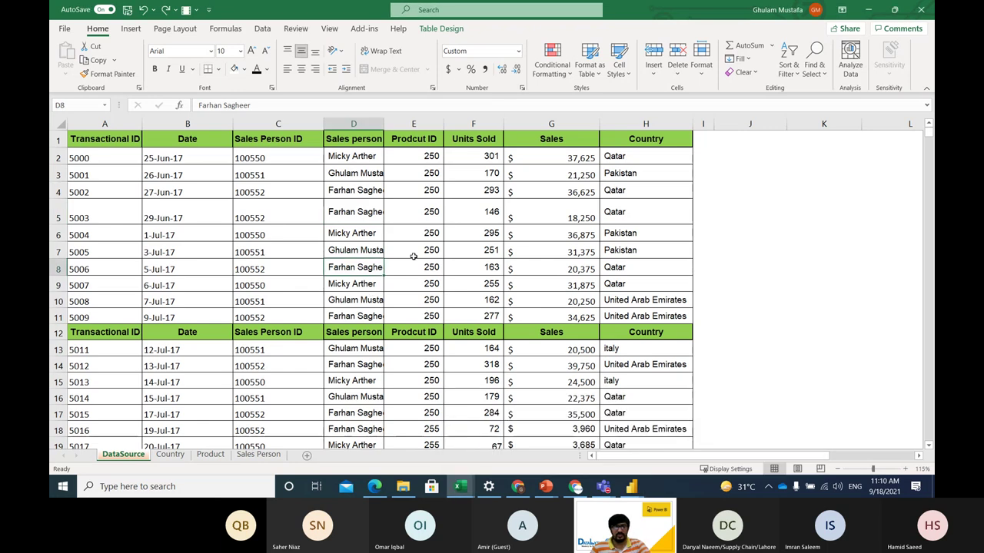
{"action": "left_click", "coordinate": [920, 10]}
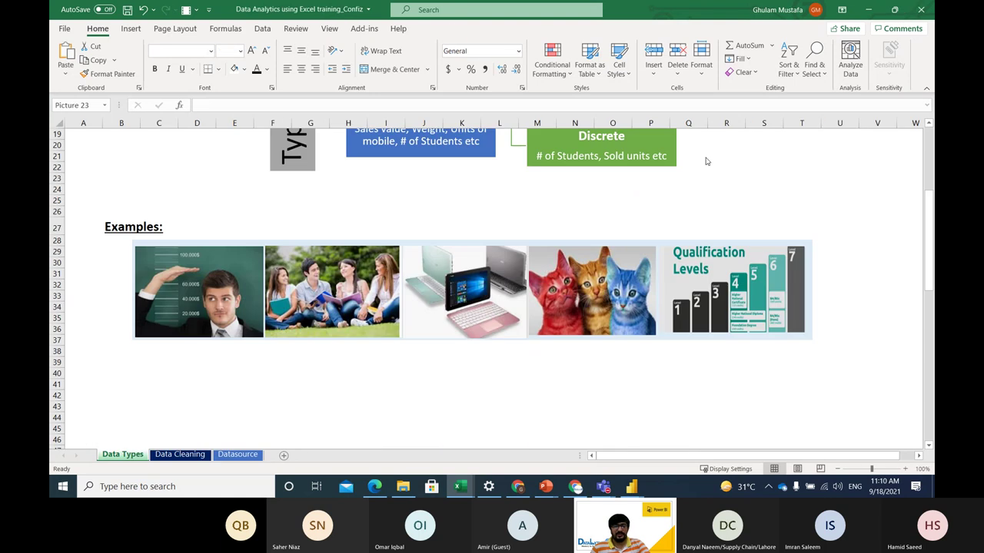
{"action": "mouse_move", "coordinate": [630, 485]}
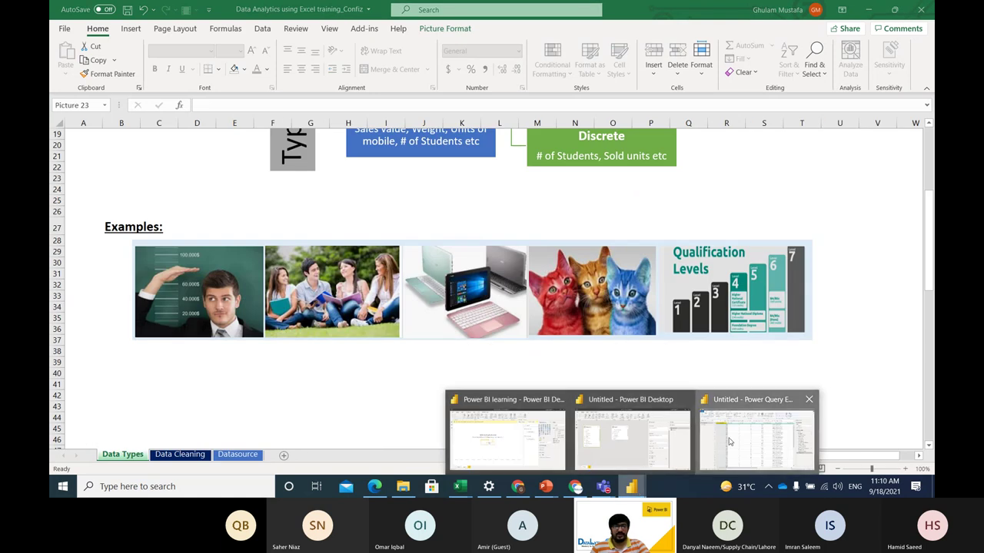
{"action": "left_click", "coordinate": [730, 441]}
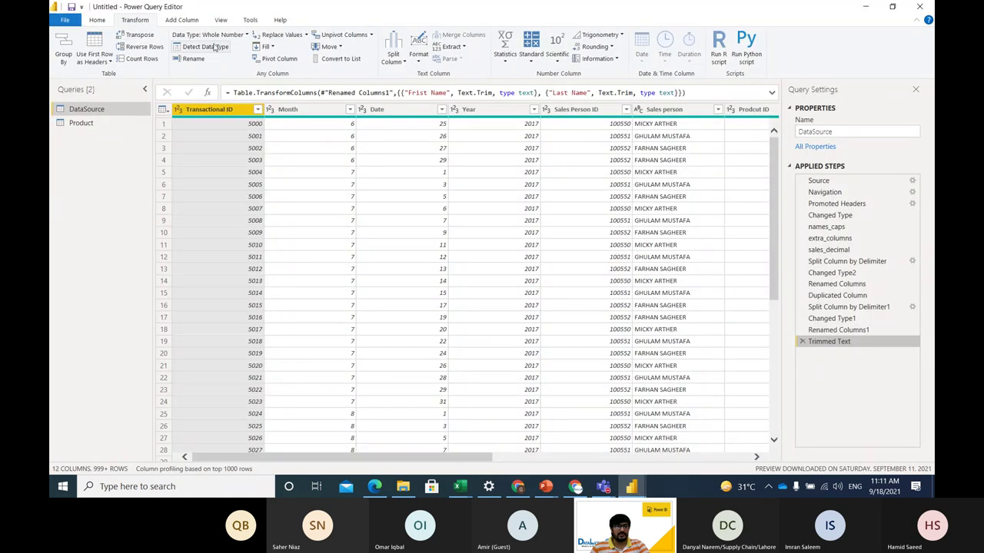
Refresh the DataSource preview so row 11 shows Error values from the repeated header
{"action": "left_click", "coordinate": [95, 20]}
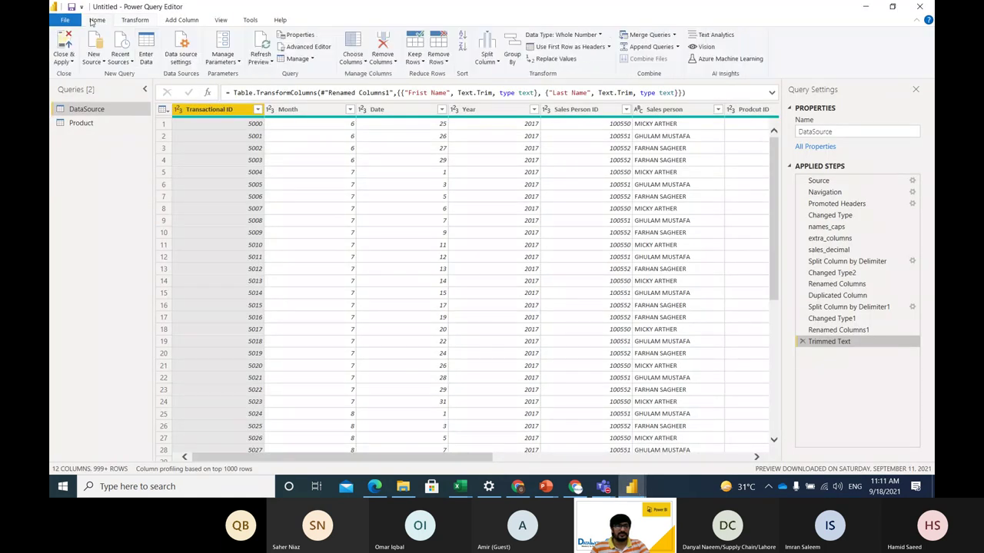
{"action": "left_click", "coordinate": [261, 46]}
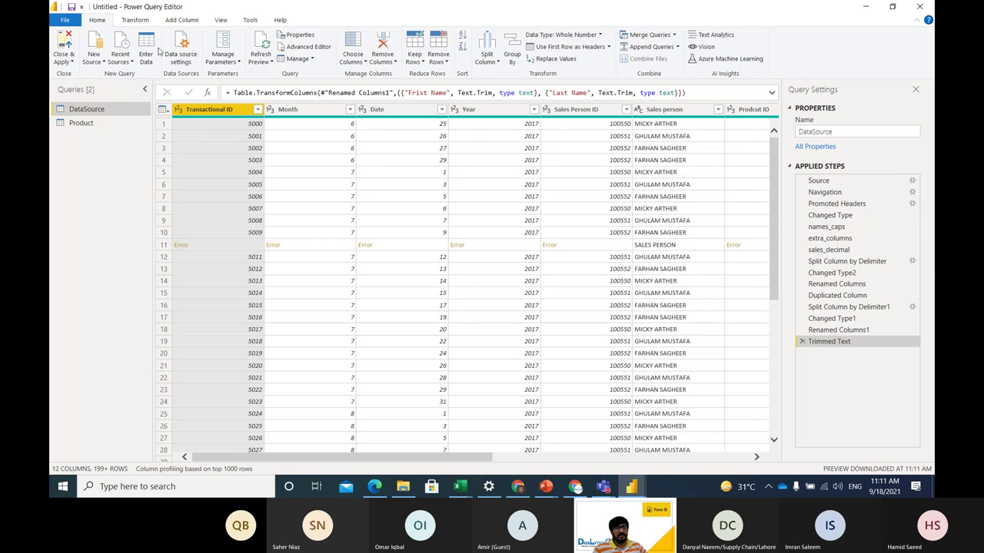
Remove the top 10 rows and promote the first row to column headers
{"action": "left_click", "coordinate": [441, 59]}
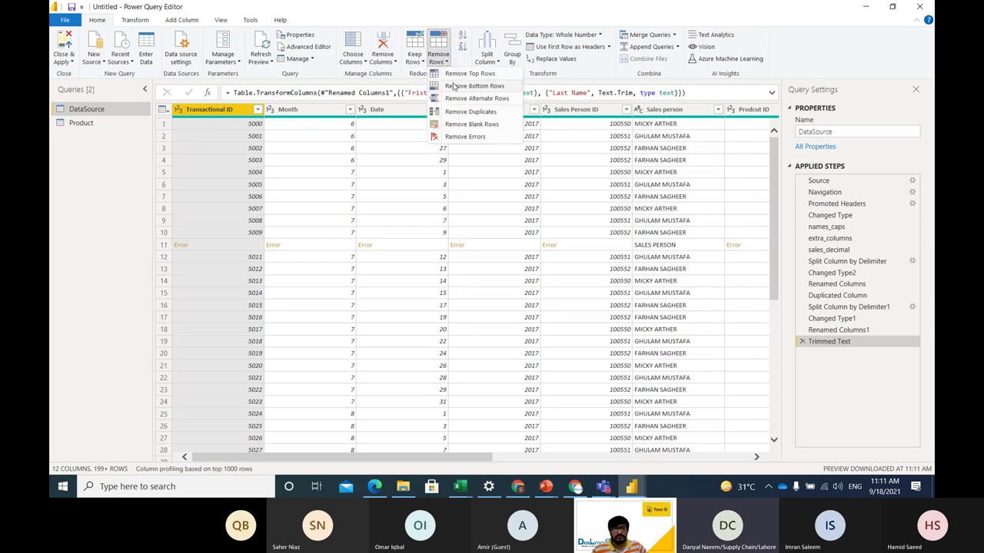
{"action": "left_click", "coordinate": [461, 74]}
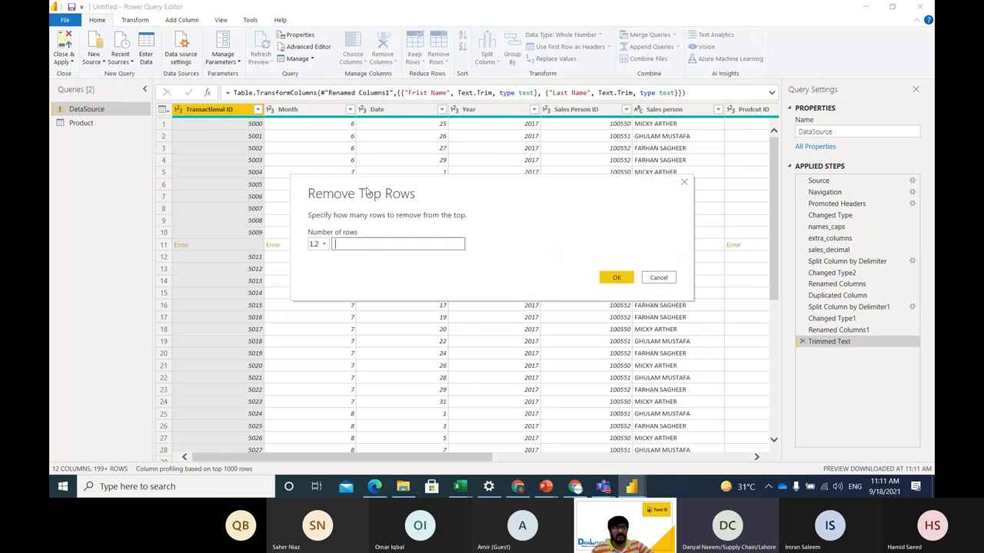
{"action": "type", "text": "10"}
{"action": "left_click", "coordinate": [616, 277]}
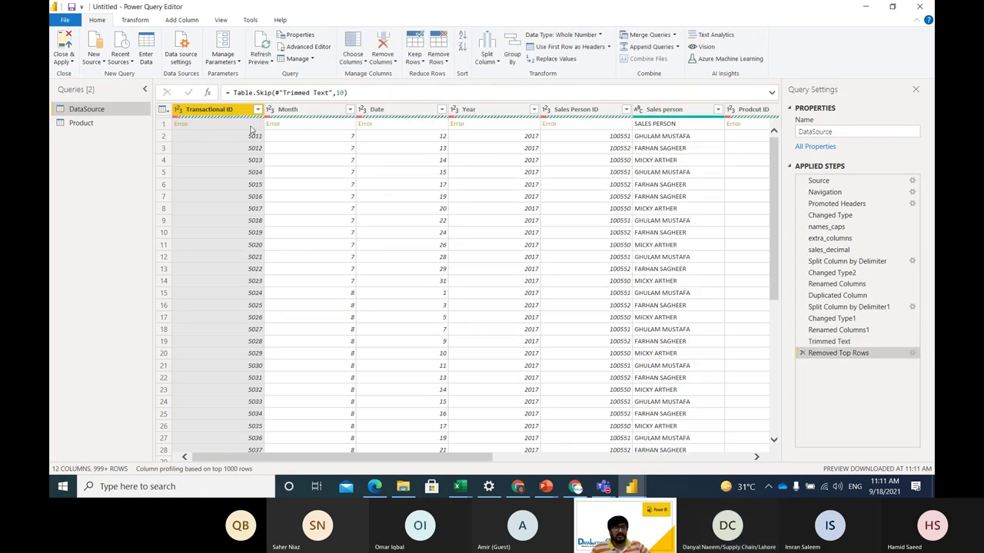
{"action": "left_click", "coordinate": [127, 23]}
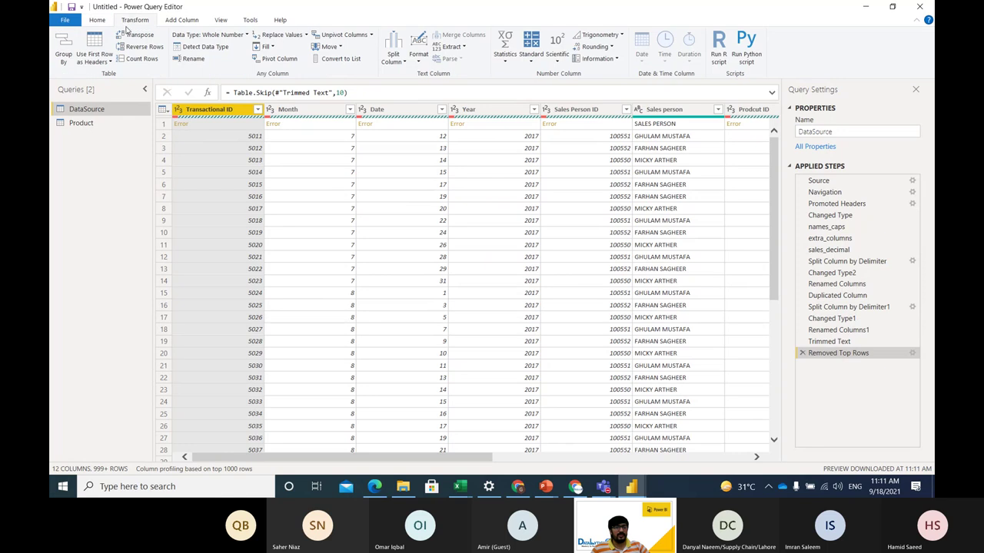
{"action": "left_click", "coordinate": [109, 63]}
{"action": "left_click", "coordinate": [118, 74]}
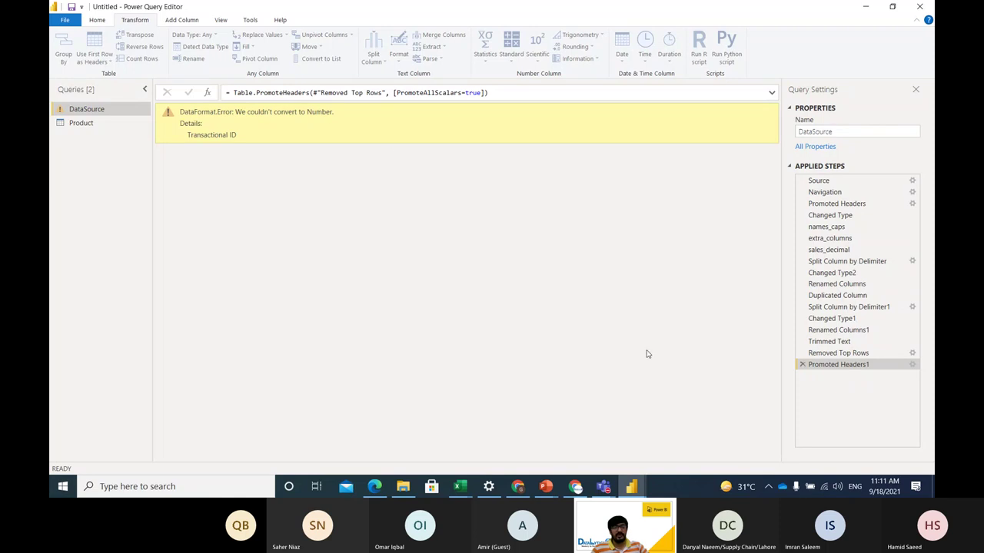
Delete the Promoted Headers1, Removed Top Rows and Trimmed Text steps, then open File Explorer
{"action": "left_click", "coordinate": [802, 364]}
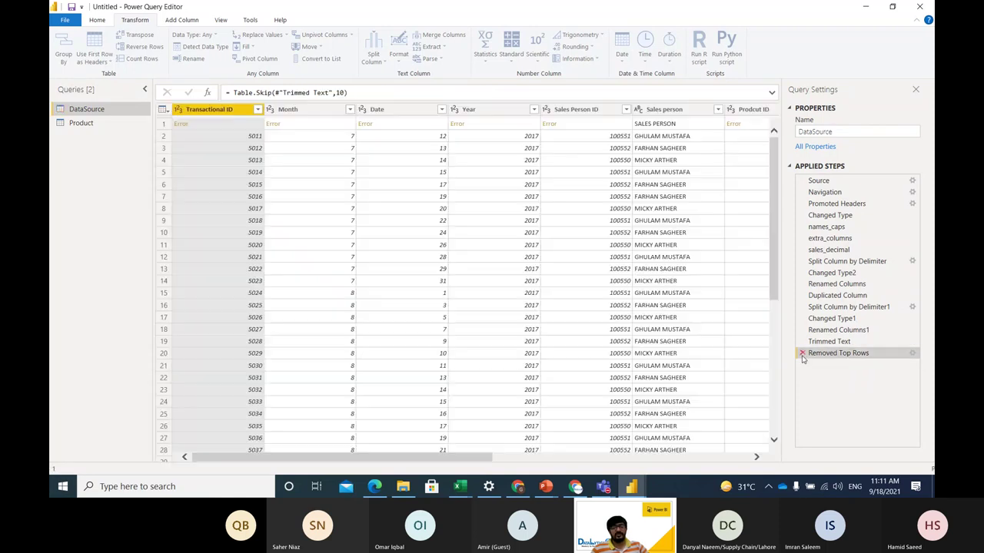
{"action": "left_click", "coordinate": [802, 353]}
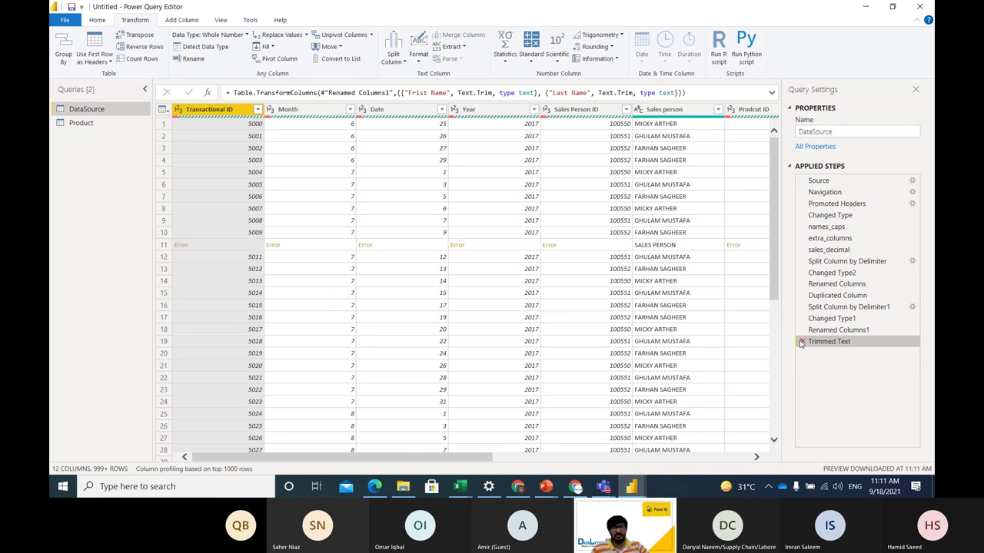
{"action": "left_click", "coordinate": [801, 341]}
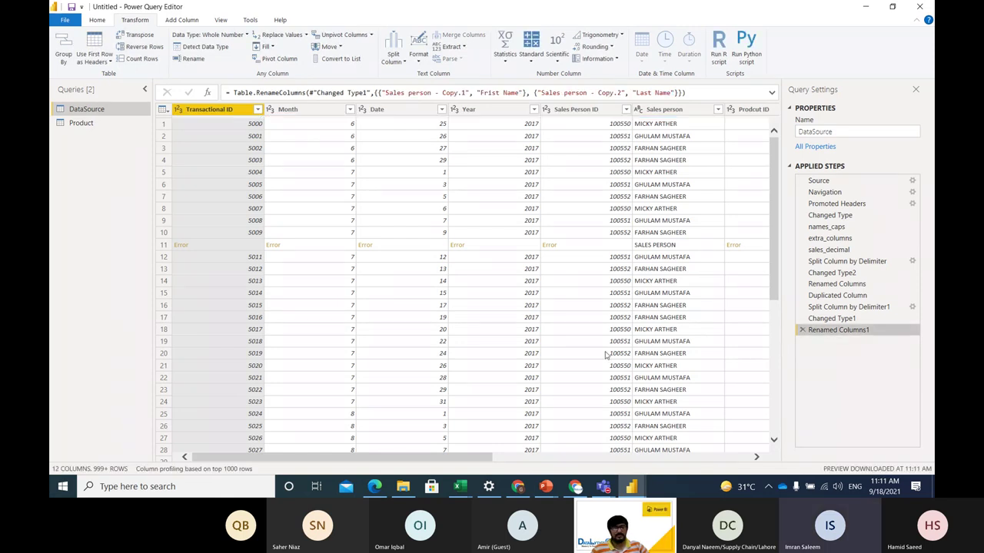
{"action": "left_click", "coordinate": [403, 486]}
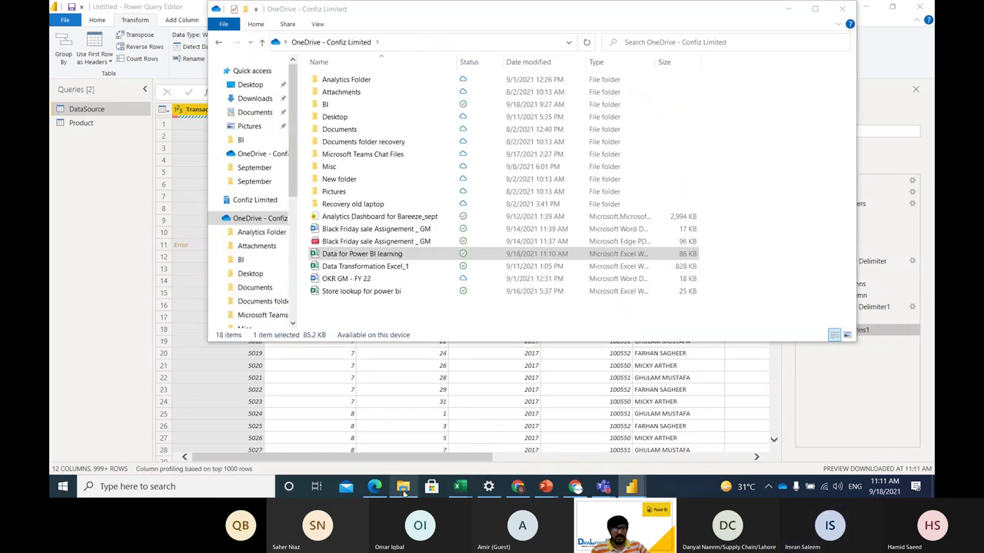
Return to Power Query Editor, now flagging a DataFormat.Error on Transactional ID
{"action": "key", "text": "alt+Tab"}
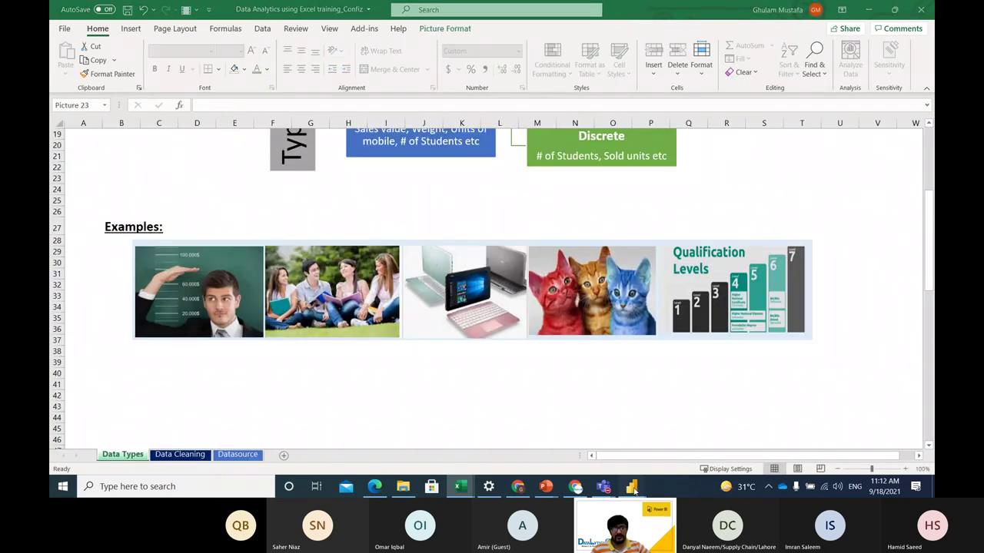
{"action": "mouse_move", "coordinate": [631, 486]}
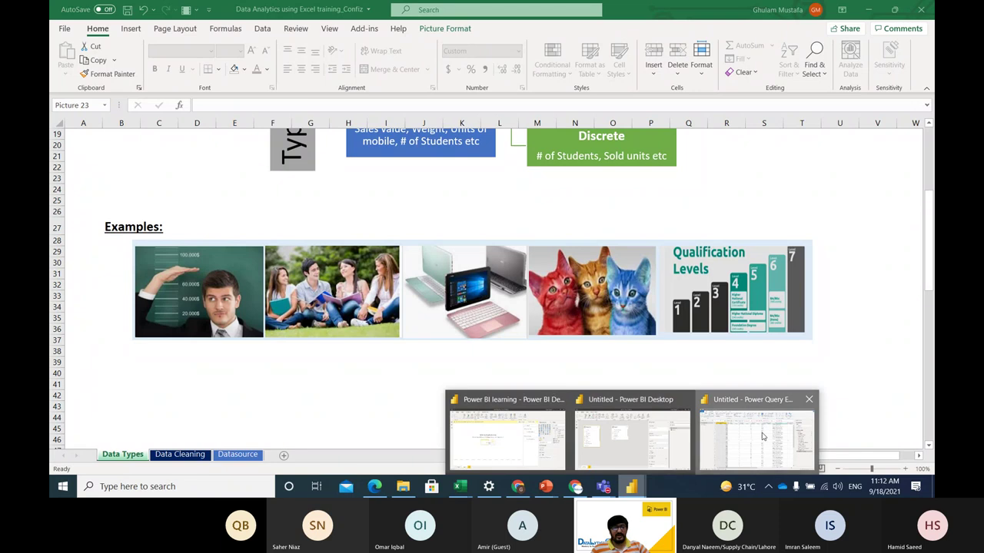
{"action": "left_click", "coordinate": [762, 437]}
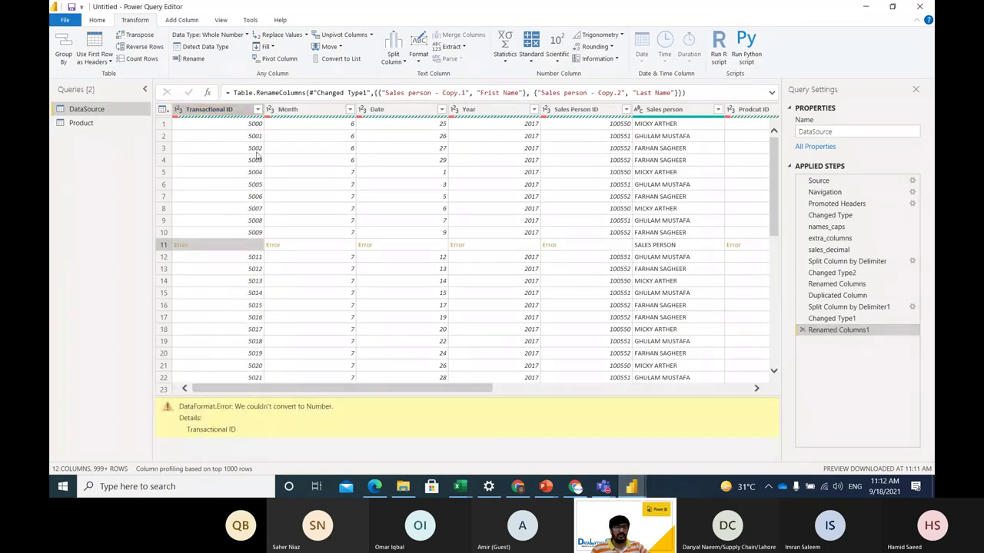
Inspect the Transactional ID filter list and close it without changes
{"action": "left_click", "coordinate": [182, 19]}
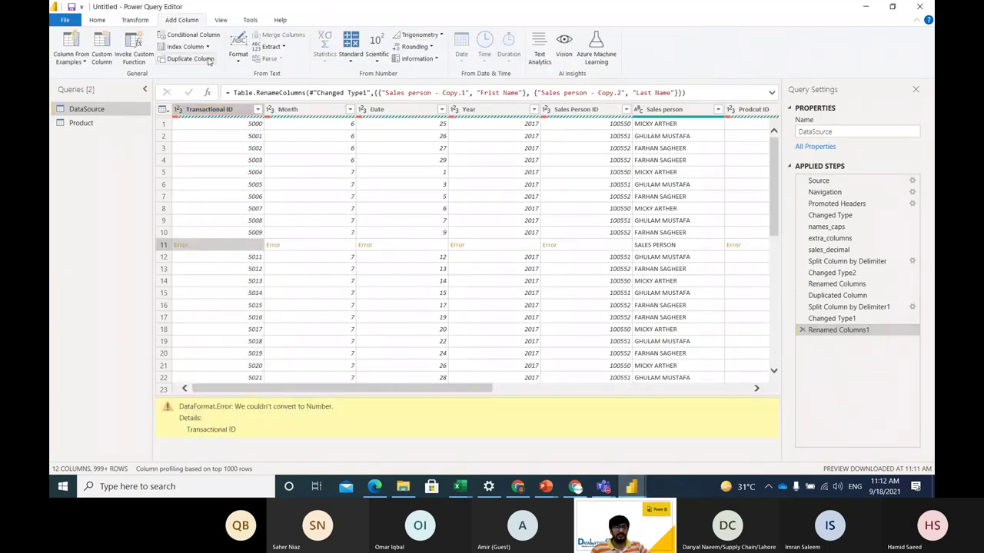
{"action": "left_click", "coordinate": [258, 109]}
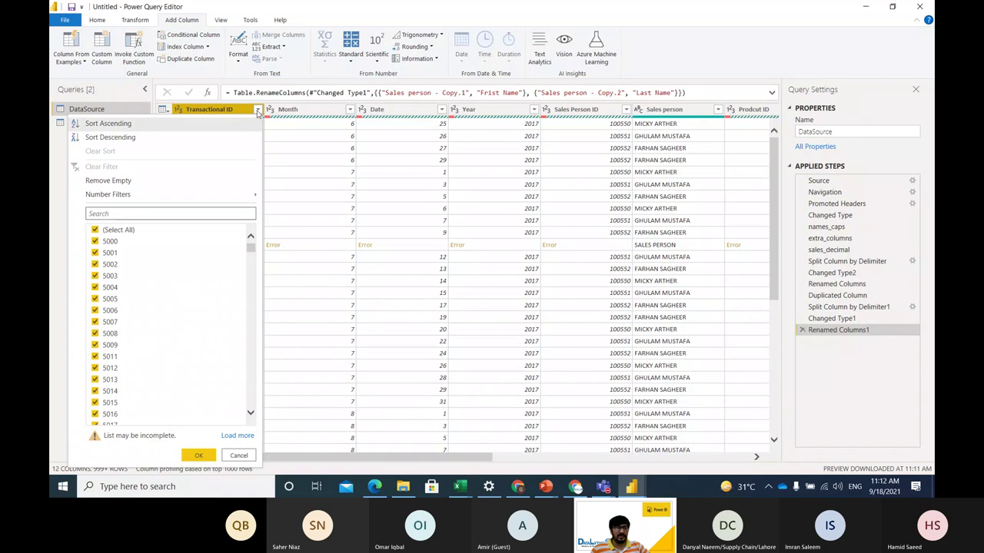
{"action": "left_click", "coordinate": [235, 436]}
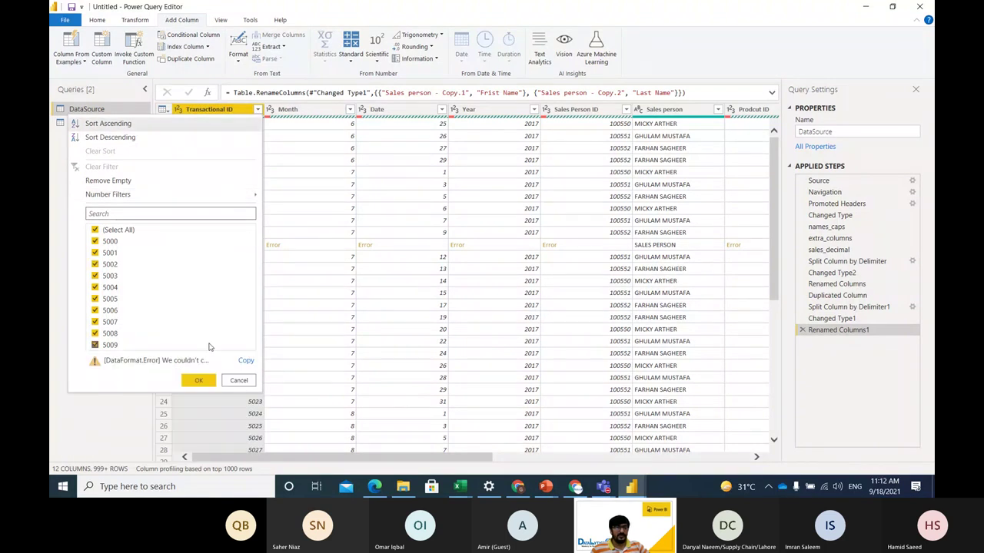
{"action": "left_click", "coordinate": [240, 382]}
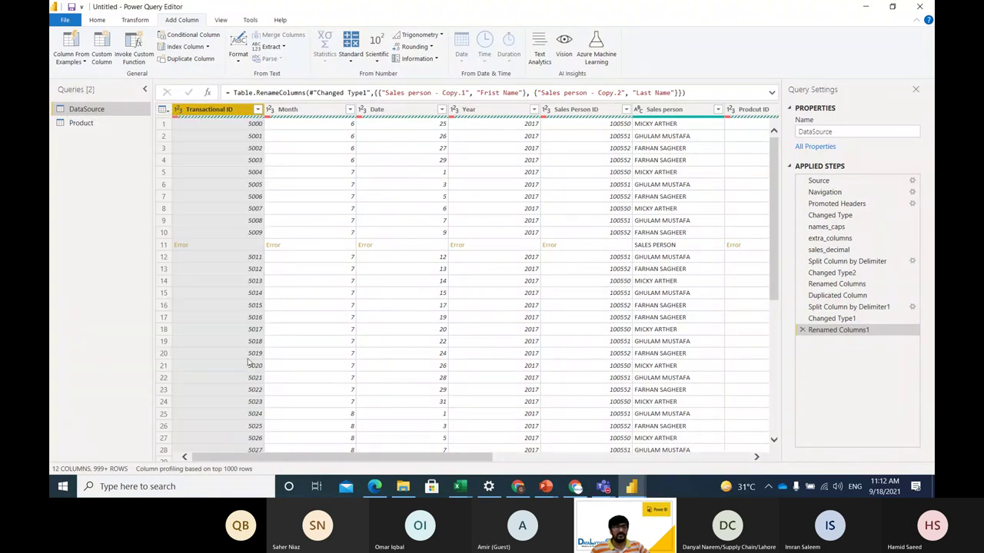
Replace errors in Transactional ID with null, then delete that step again
{"action": "left_click", "coordinate": [134, 21]}
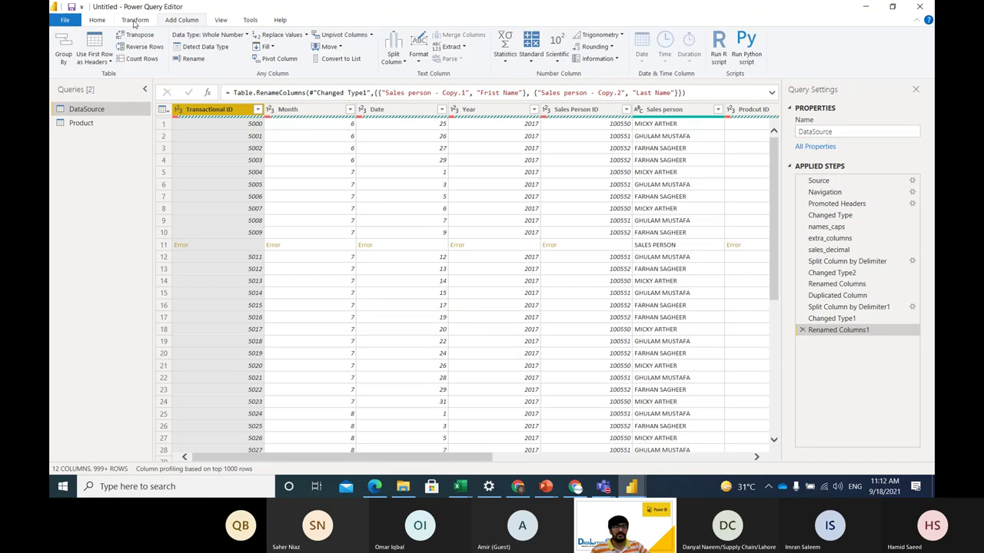
{"action": "left_click", "coordinate": [306, 35]}
{"action": "left_click", "coordinate": [299, 63]}
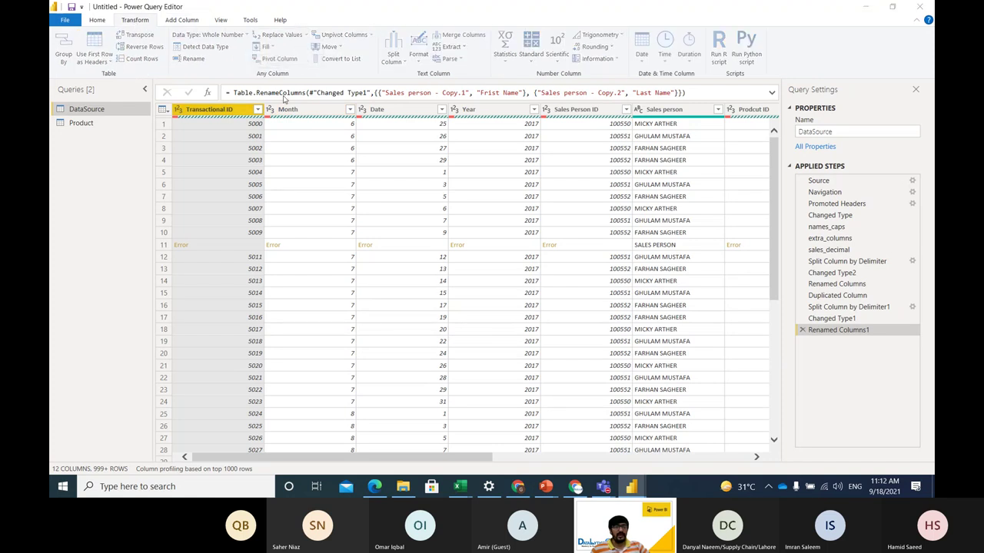
{"action": "type", "text": "0"}
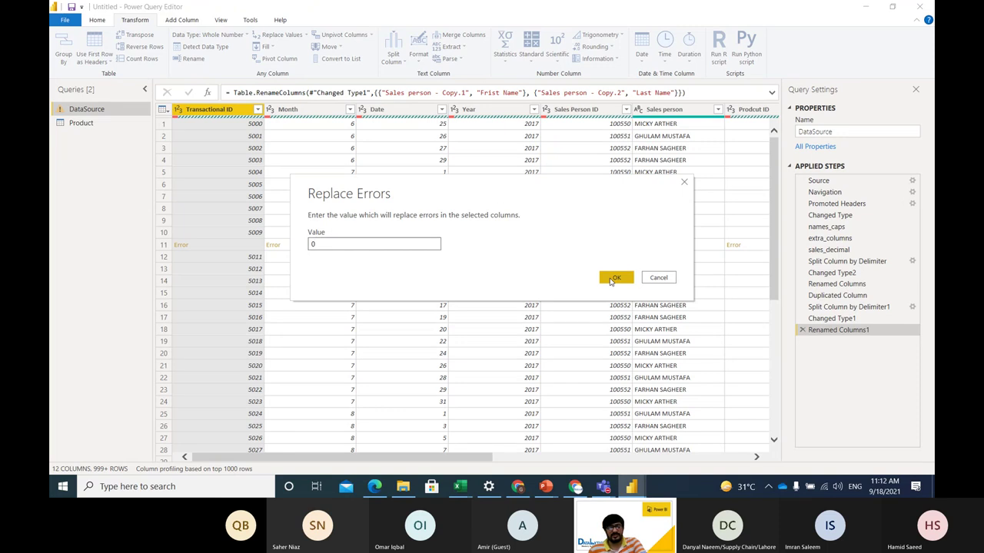
{"action": "key", "text": "BackSpace"}
{"action": "type", "text": "null"}
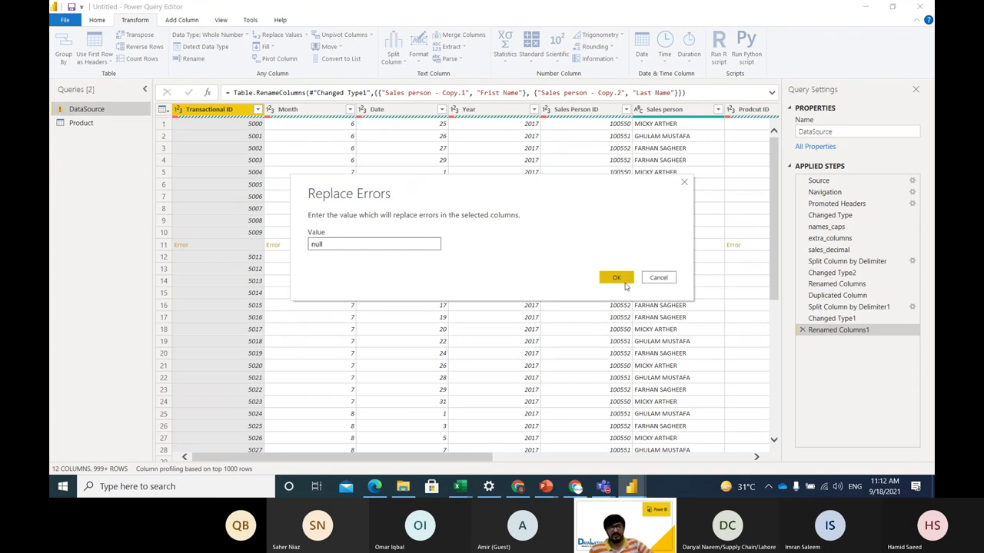
{"action": "left_click", "coordinate": [617, 278]}
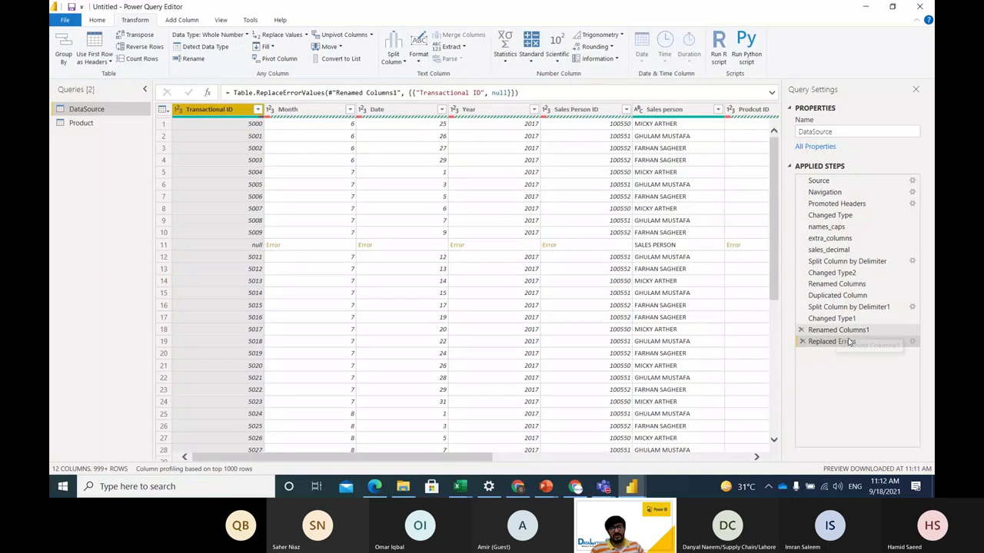
{"action": "left_click", "coordinate": [801, 342]}
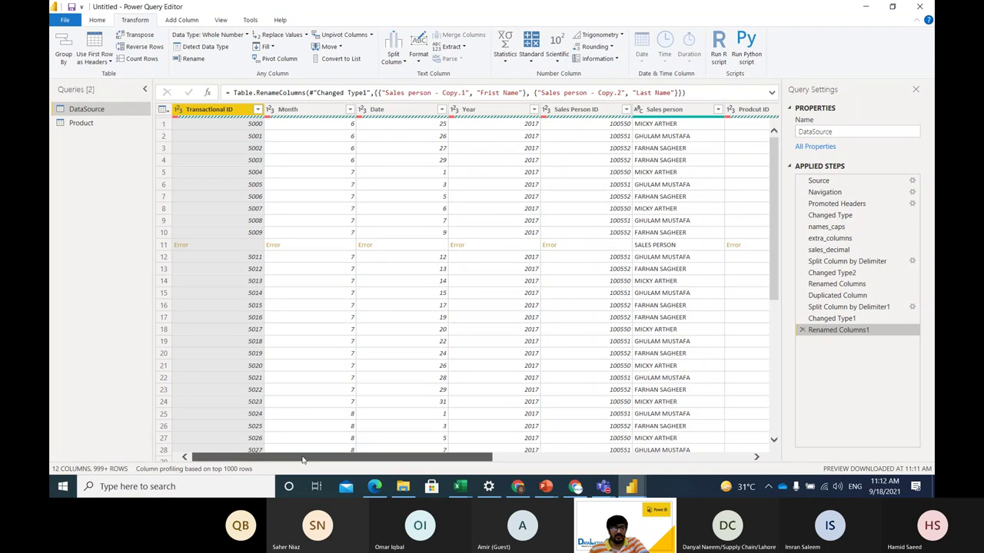
Select all columns and replace errors in every column with null
{"action": "scroll", "coordinate": [302, 459], "scroll_direction": "right", "scroll_amount": 10}
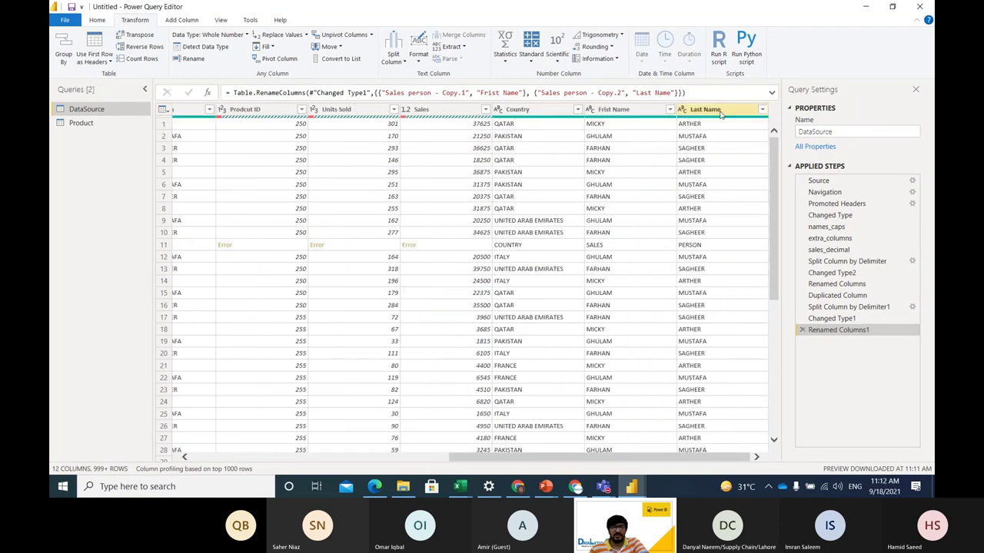
{"action": "key", "text": "ctrl+a"}
{"action": "left_click", "coordinate": [259, 35]}
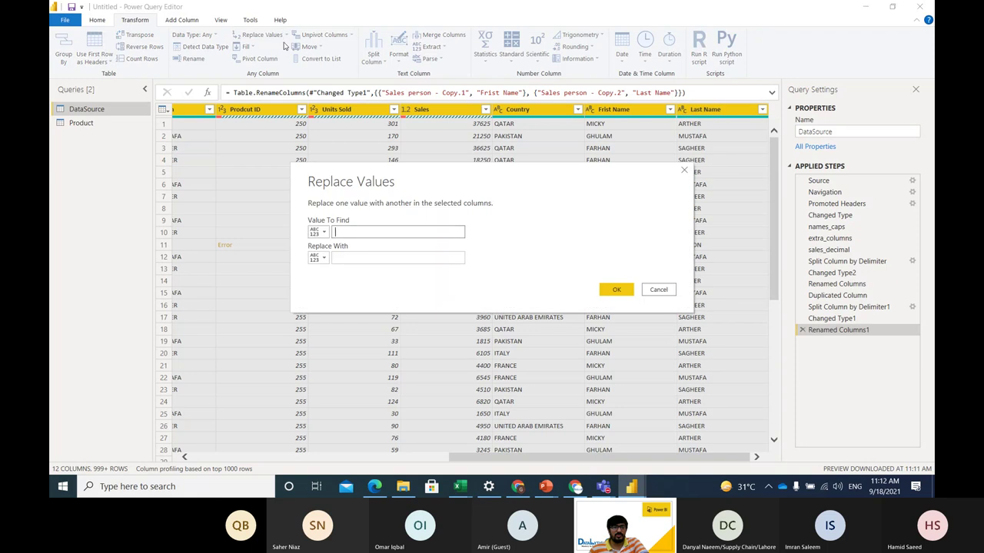
{"action": "left_click", "coordinate": [659, 290]}
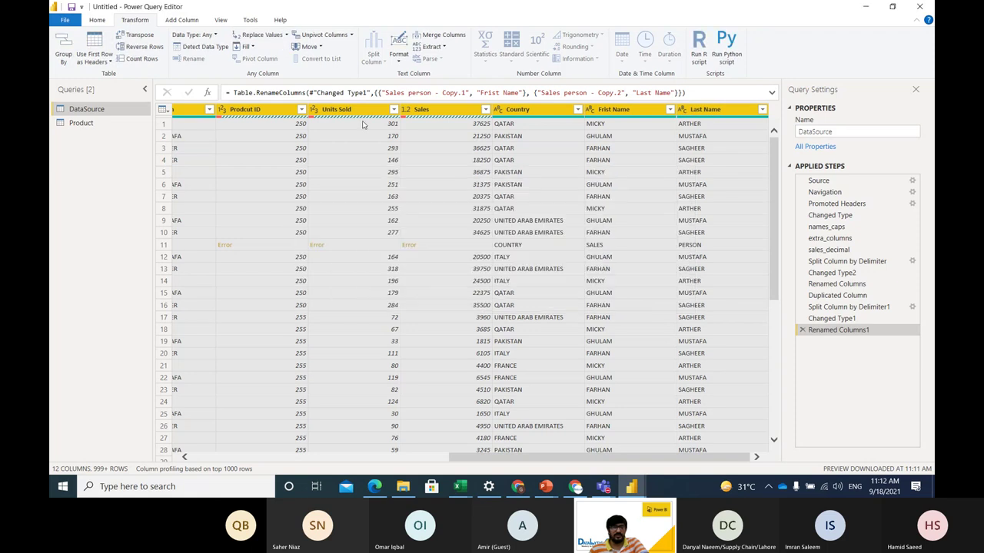
{"action": "left_click", "coordinate": [286, 36]}
{"action": "key", "text": "Escape"}
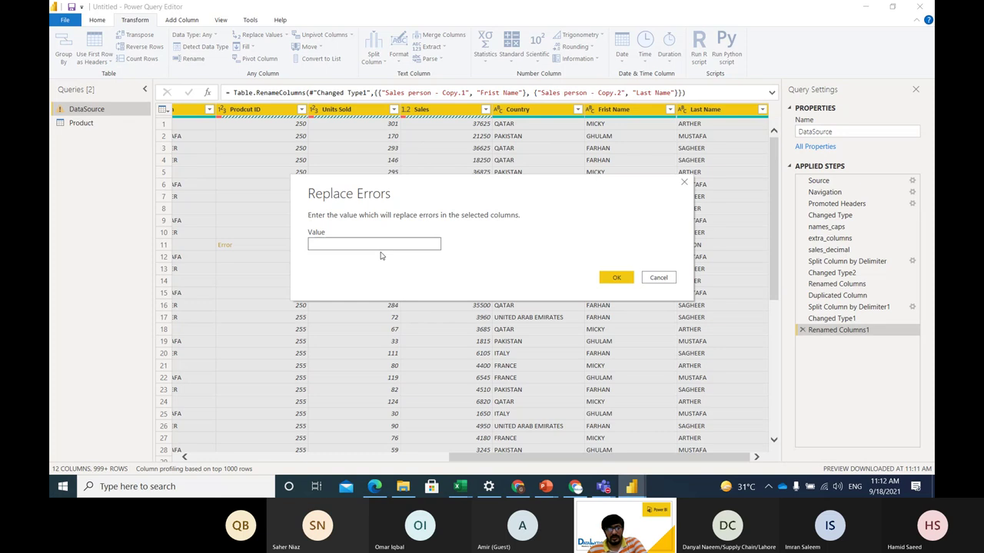
{"action": "type", "text": "null"}
{"action": "left_click", "coordinate": [616, 279]}
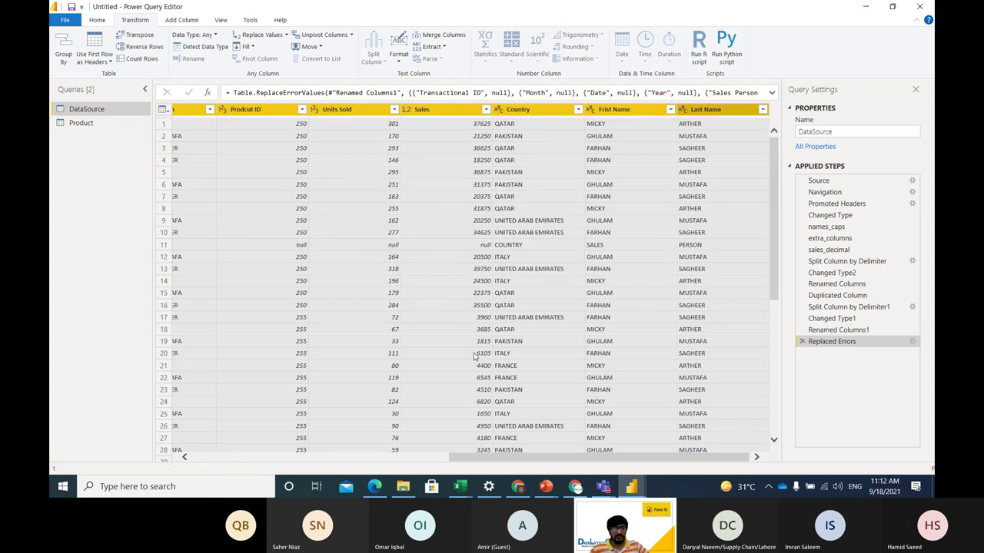
Filter Transactional ID to exclude (null) rows
{"action": "left_click_drag", "start_coordinate": [523, 457], "coordinate": [265, 456]}
{"action": "left_click", "coordinate": [230, 268]}
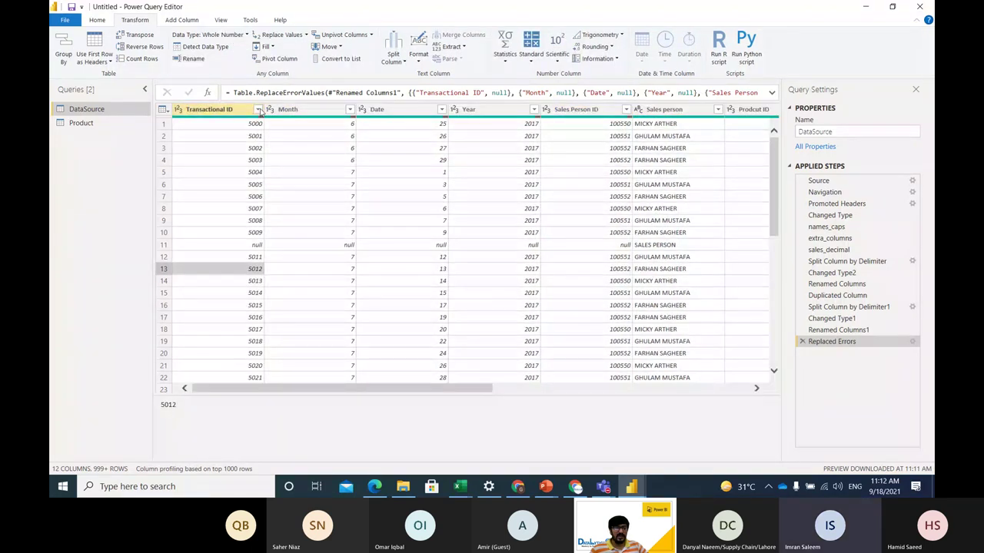
{"action": "left_click", "coordinate": [257, 109]}
{"action": "left_click", "coordinate": [103, 242]}
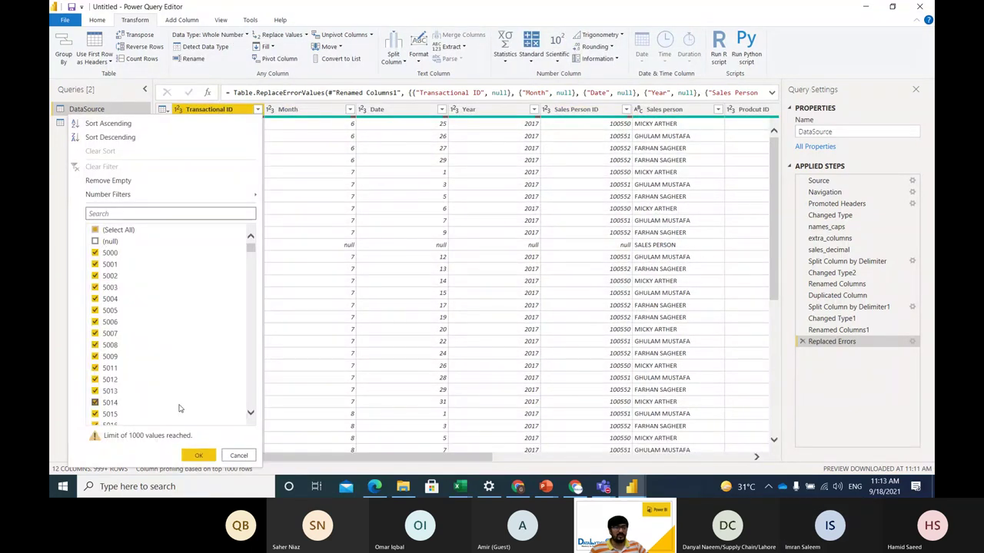
{"action": "left_click", "coordinate": [197, 456]}
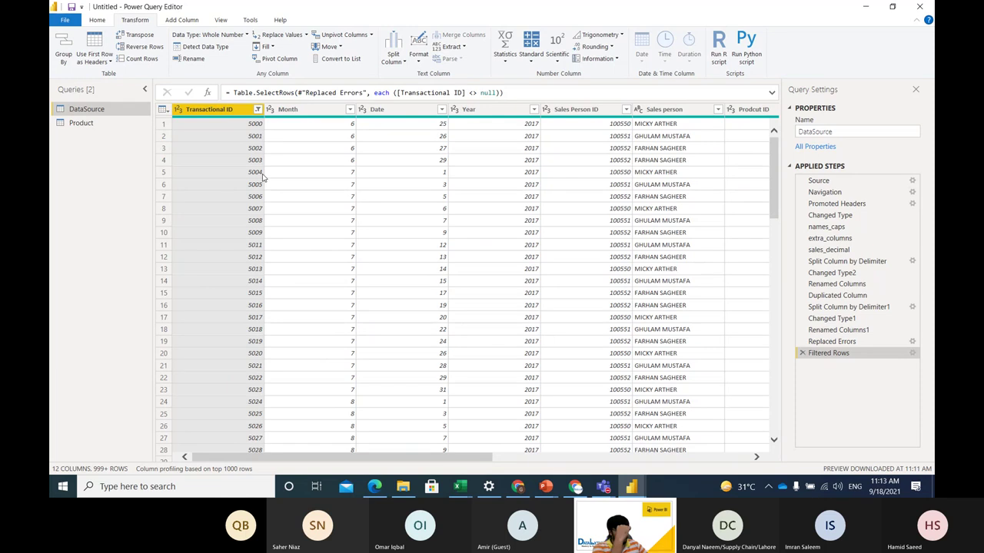
Close & Apply to load the cleaned DataSource query into Power BI
{"action": "left_click", "coordinate": [93, 22]}
{"action": "left_click", "coordinate": [71, 62]}
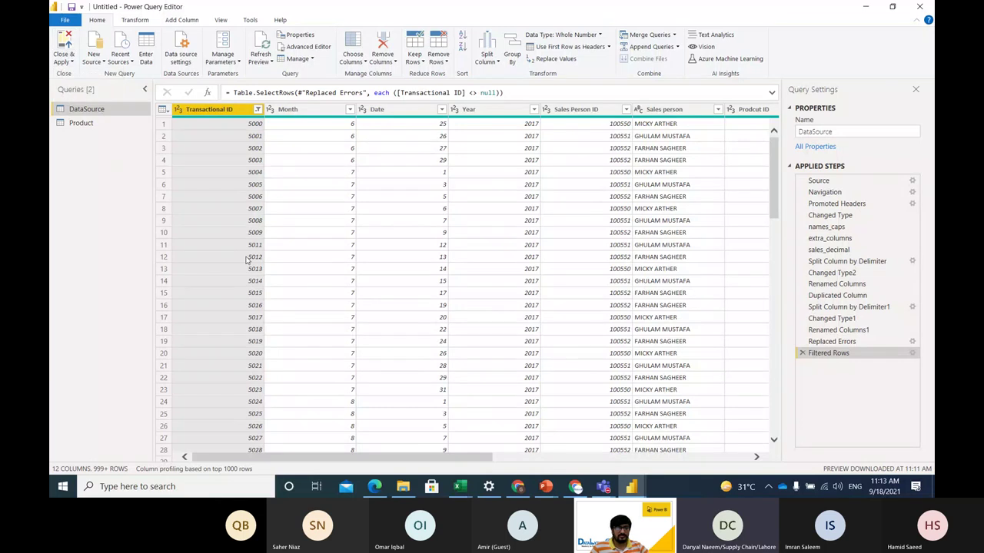
{"action": "key", "text": "alt+Tab"}
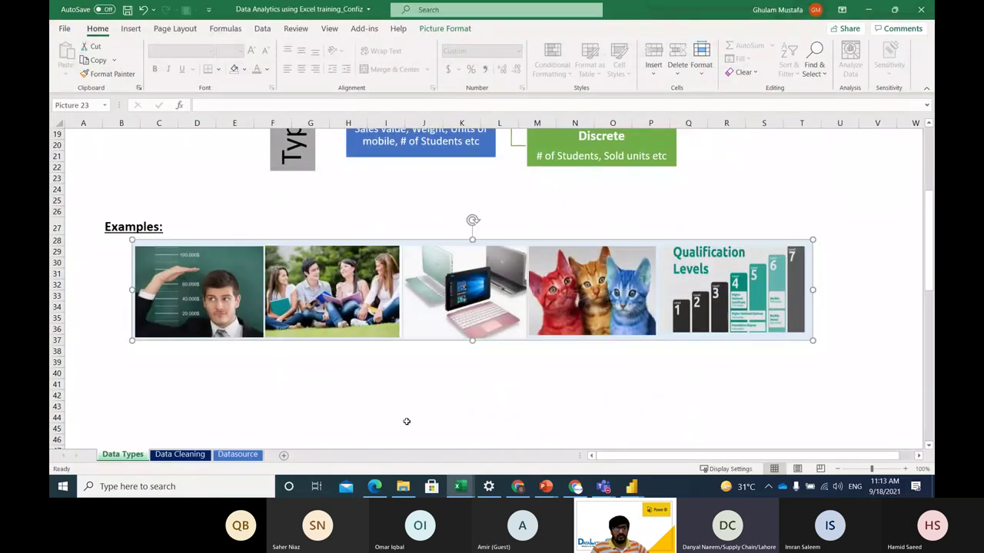
{"action": "key", "text": "alt+Tab"}
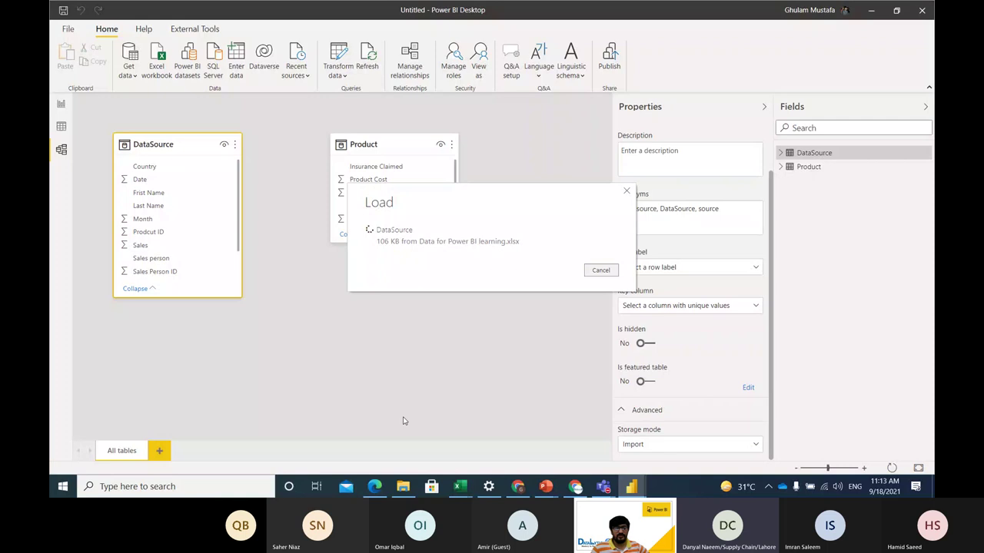
{"action": "key", "text": "alt+Tab"}
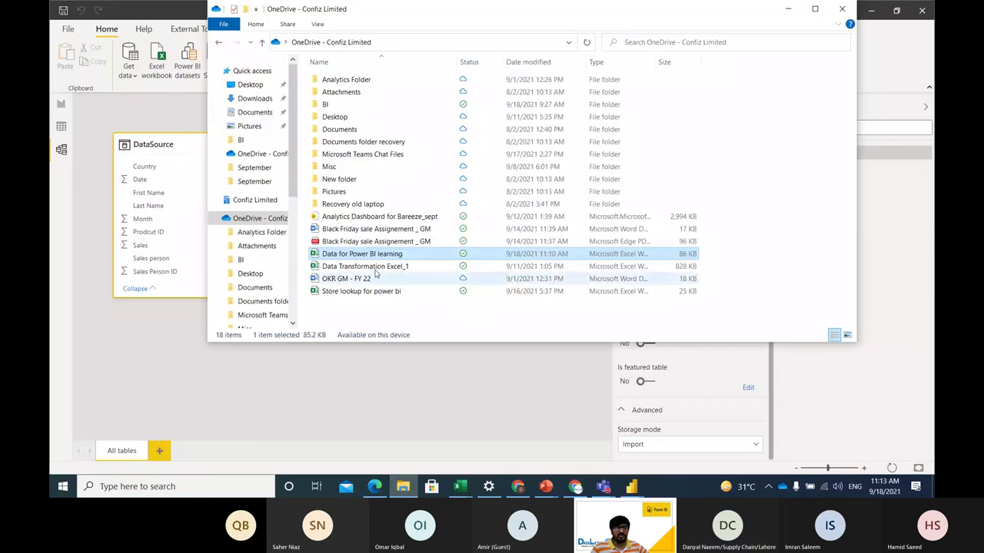
In Excel, fill the repeated header row down through rows 12–17 and save the workbook
{"action": "key", "text": "alt+Tab"}
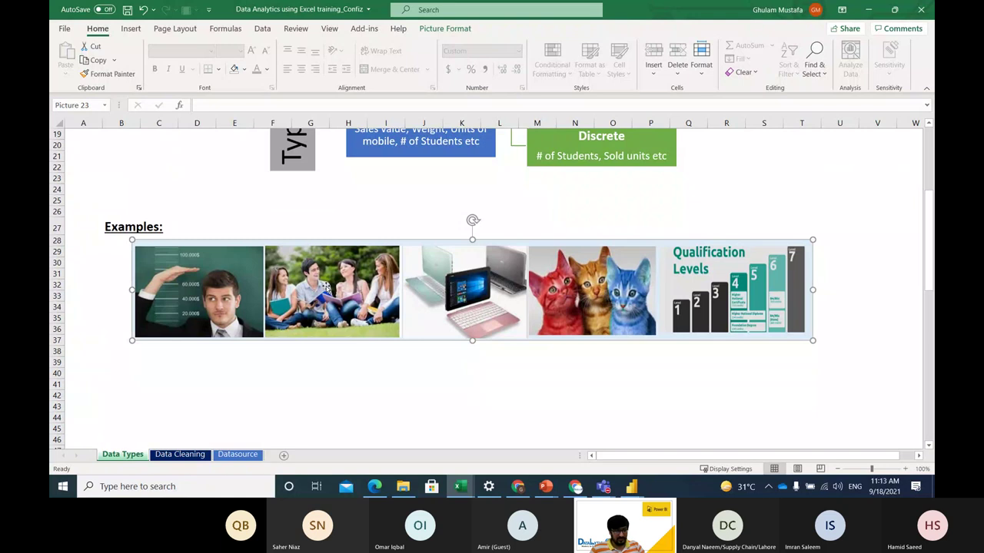
{"action": "key", "text": "alt+Tab"}
{"action": "left_click_drag", "start_coordinate": [104, 332], "coordinate": [692, 415]}
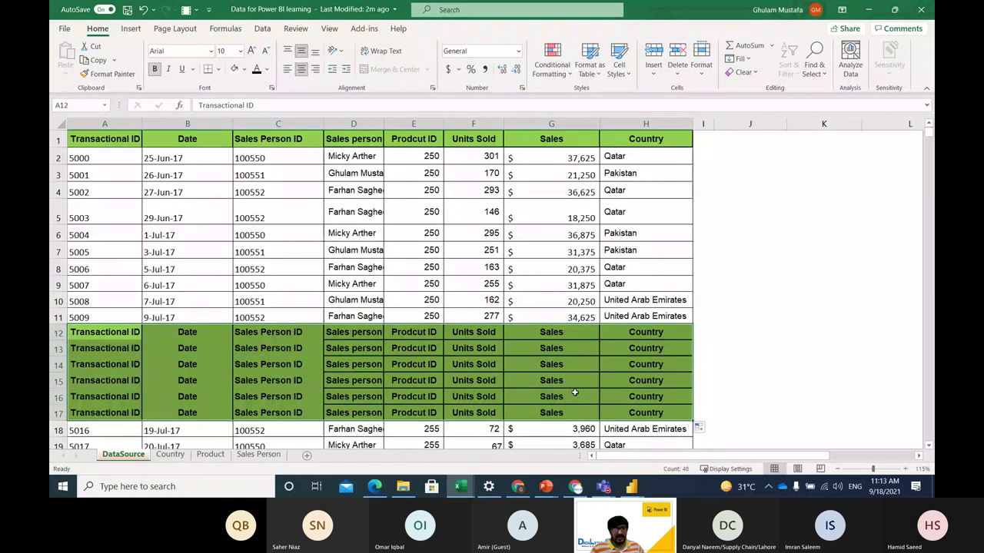
{"action": "left_click", "coordinate": [445, 271]}
{"action": "key", "text": "ctrl+s"}
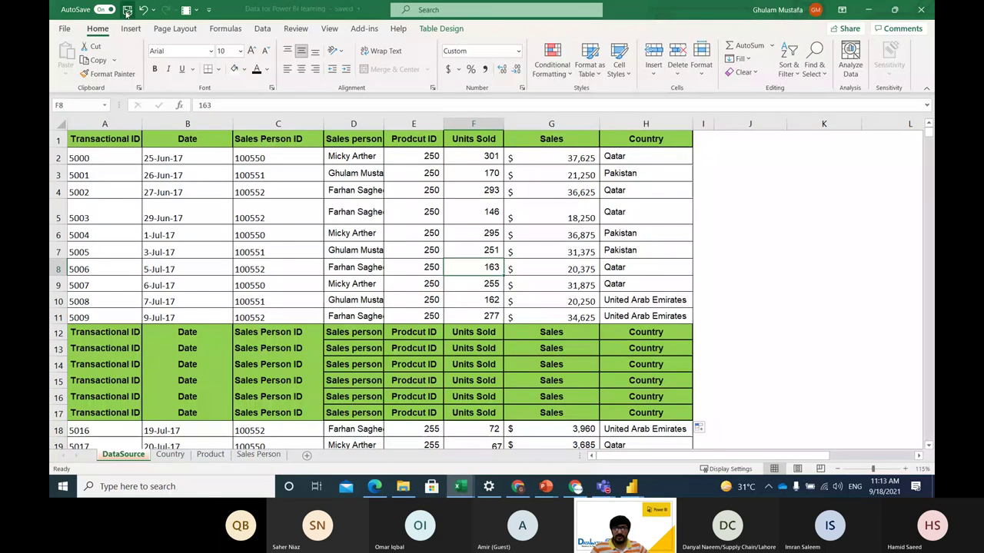
Switch back to the Power BI Desktop window
{"action": "key", "text": "alt+Tab"}
{"action": "mouse_move", "coordinate": [628, 487]}
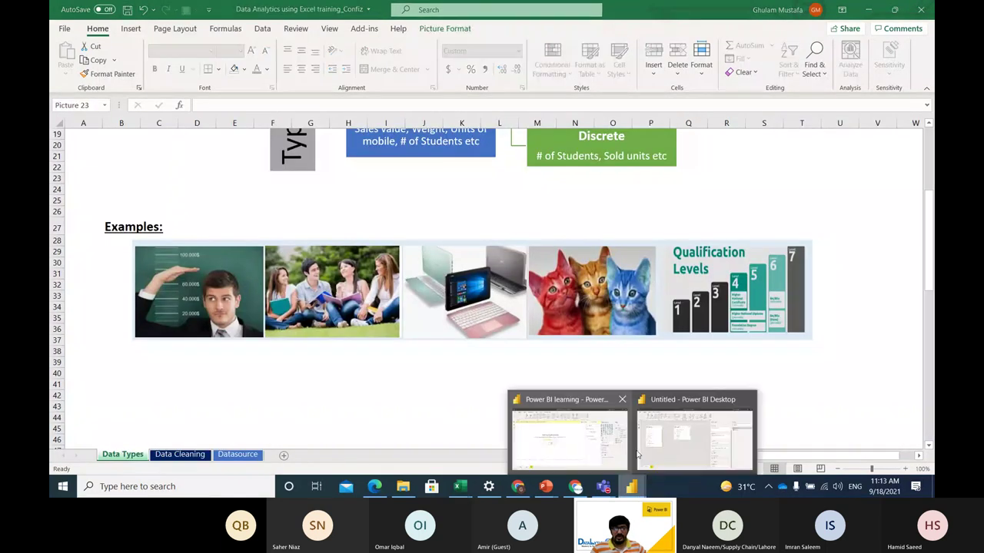
{"action": "left_click", "coordinate": [694, 438]}
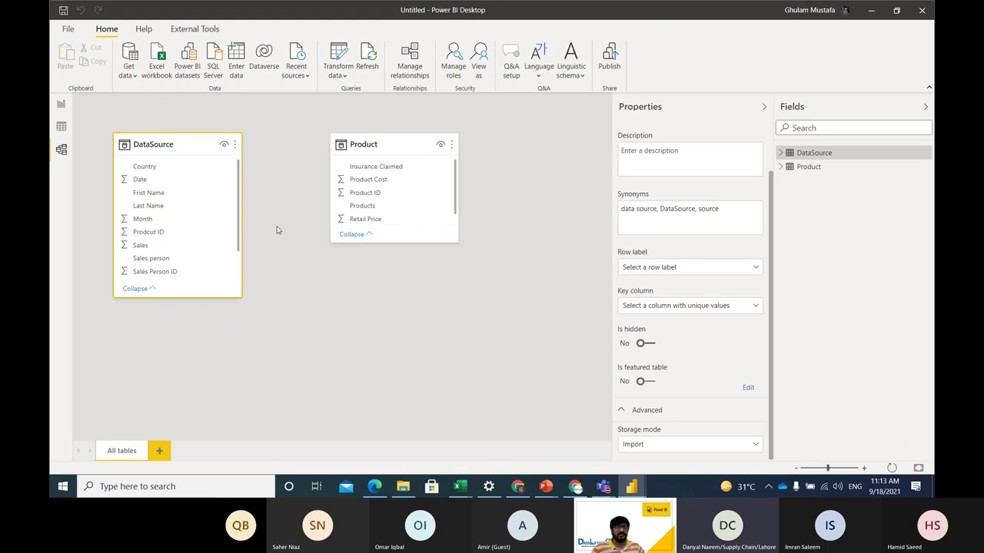
View the refreshed Product table in Data view and collapse Product in the Fields pane
{"action": "left_click", "coordinate": [63, 107]}
{"action": "left_click", "coordinate": [63, 151]}
{"action": "left_click", "coordinate": [62, 127]}
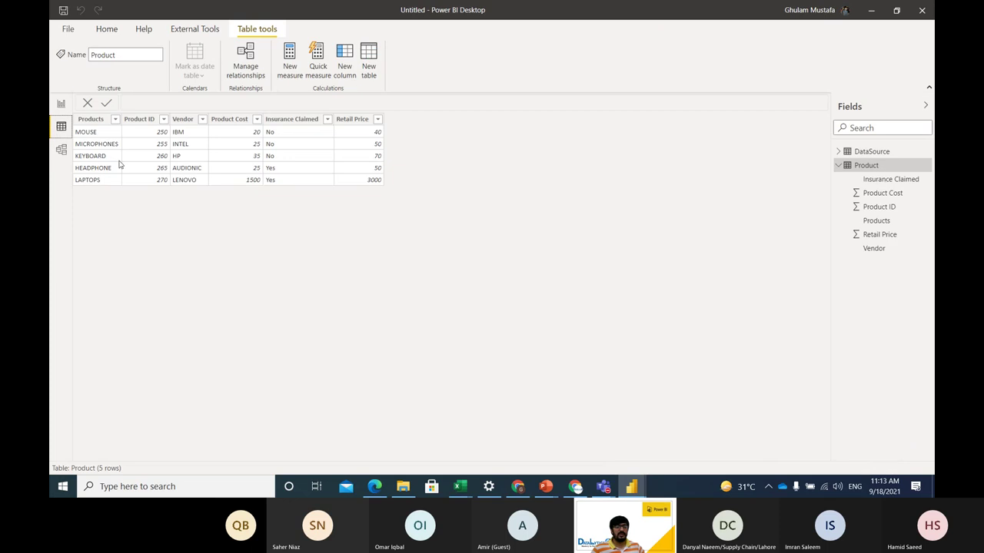
{"action": "left_click", "coordinate": [837, 166]}
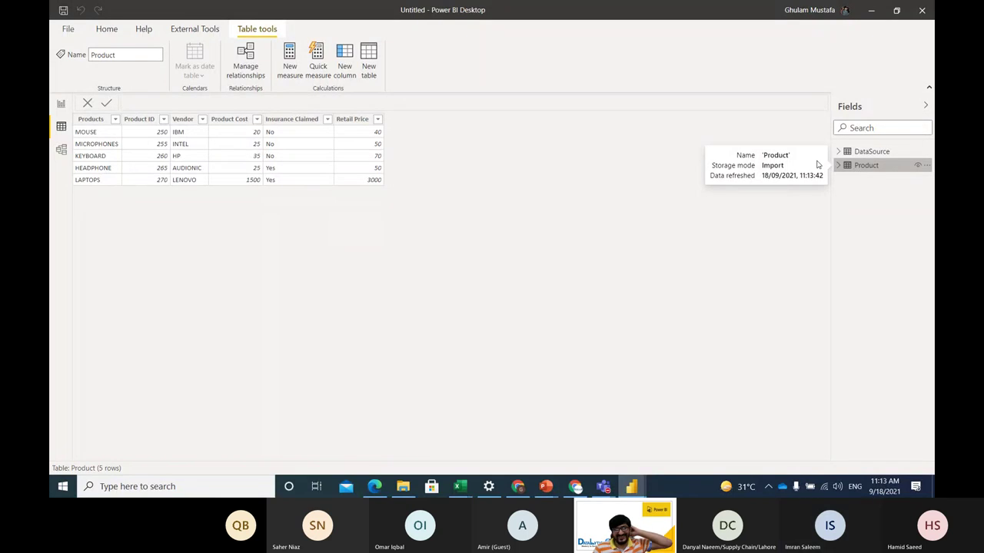
Reopen Power Query Editor via Transform data on the Home ribbon
{"action": "left_click", "coordinate": [107, 29]}
{"action": "left_click", "coordinate": [336, 74]}
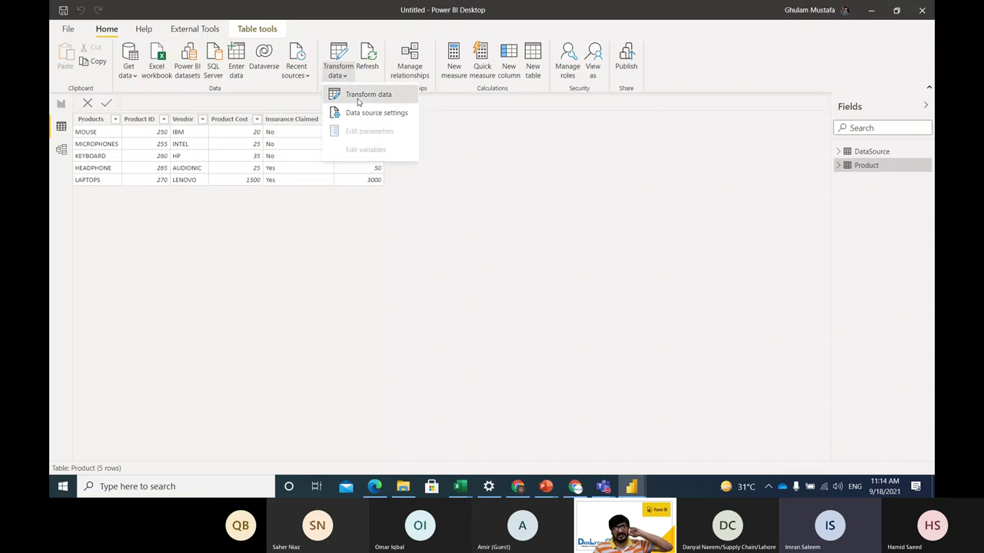
{"action": "left_click", "coordinate": [352, 92]}
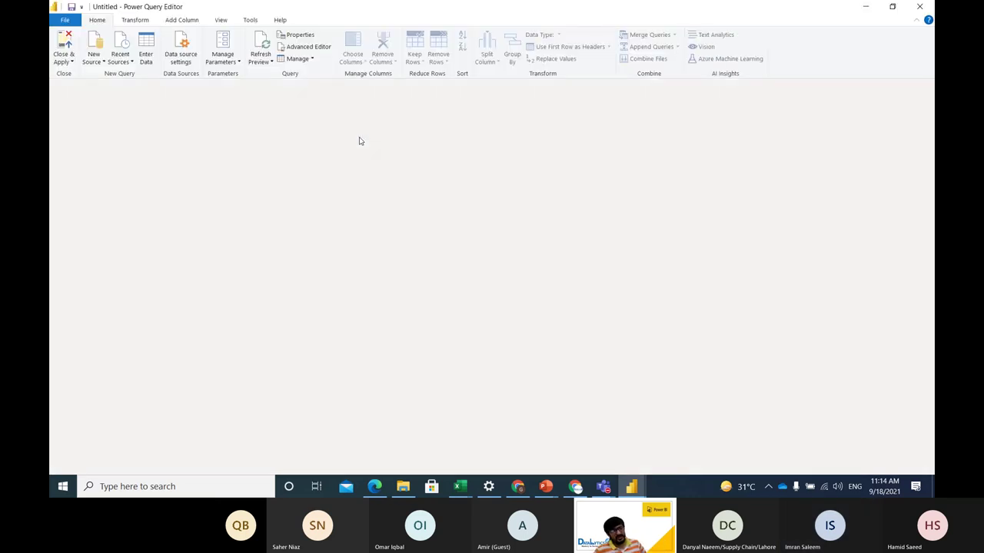